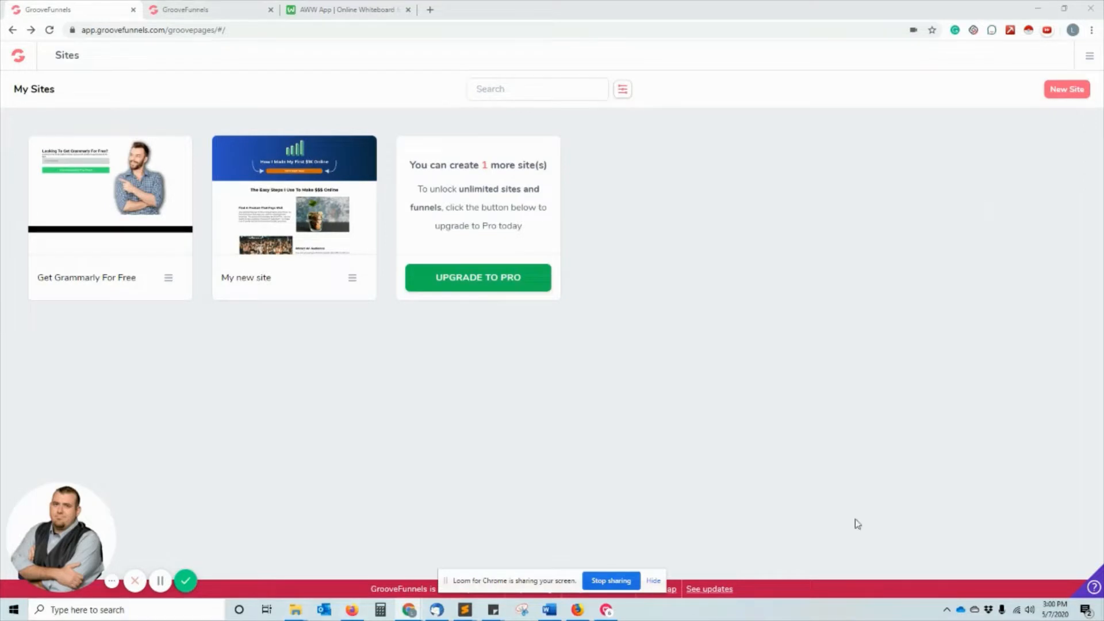
Examine the sales funnel diagram on the AWW whiteboard and return to the GrooveFunnels sites page.
mouse_move(303, 188)
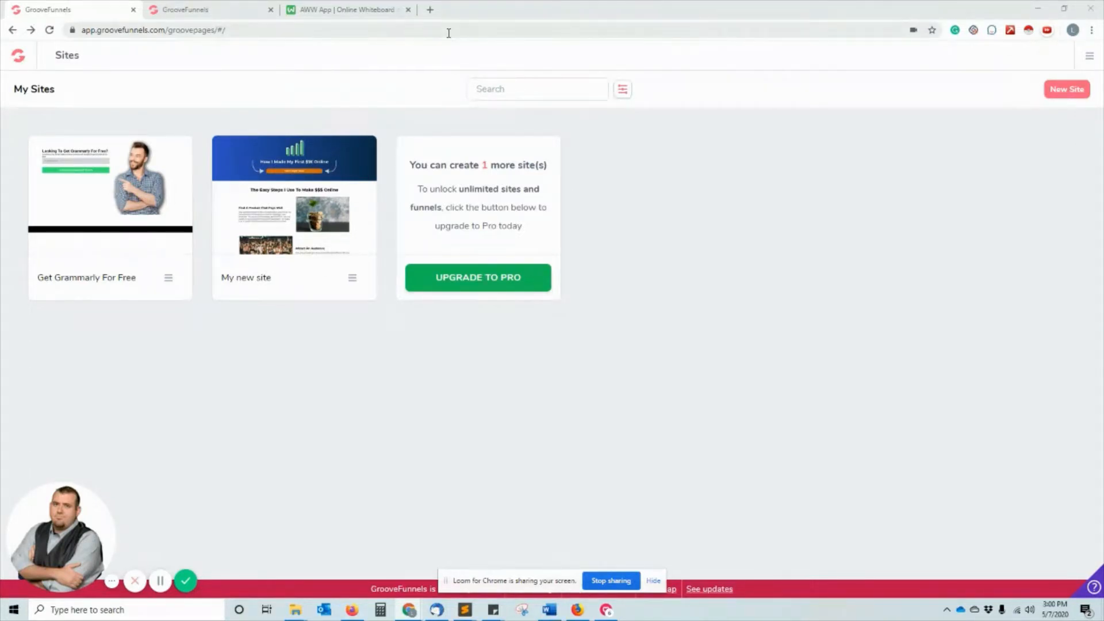
left_click(364, 9)
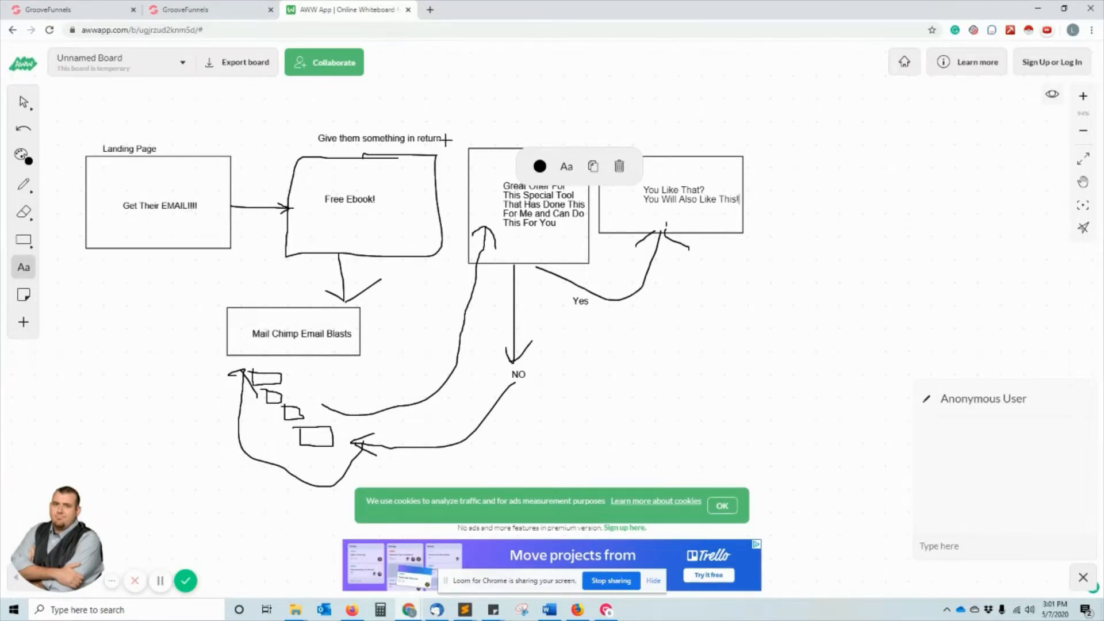
left_click(380, 116)
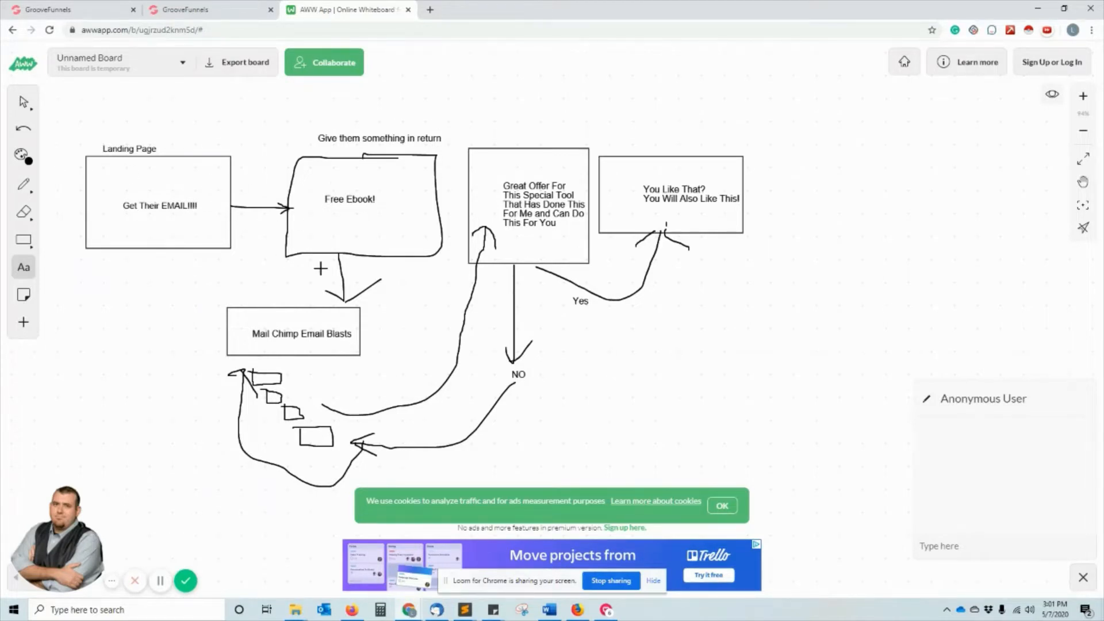
left_click(172, 4)
left_click(63, 9)
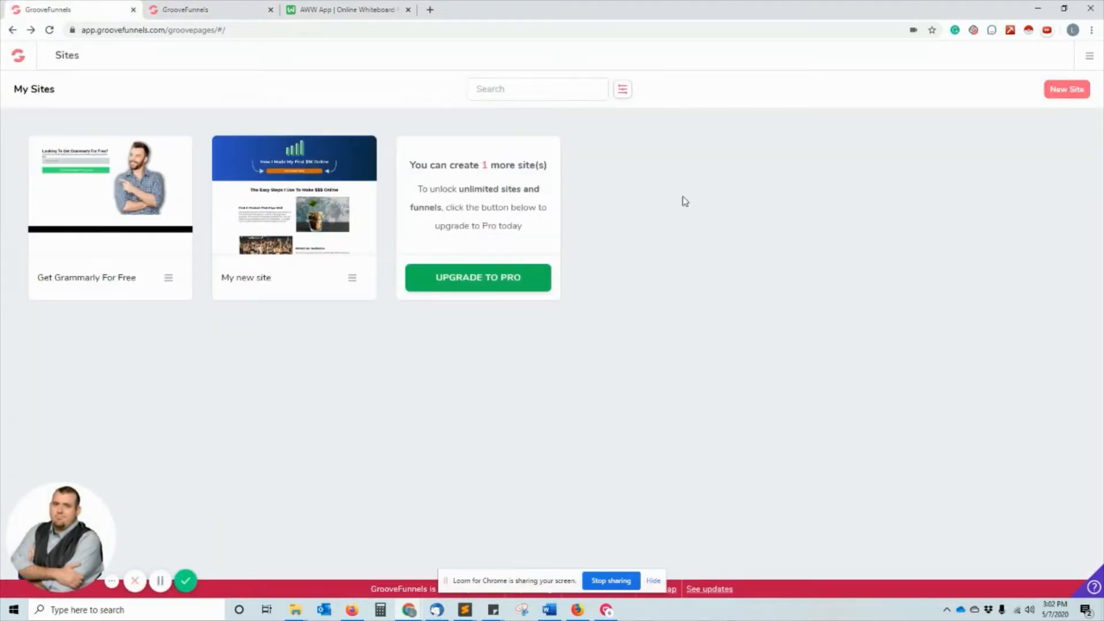
Go to GroovePages from the GrooveFunnels home page and open a new site from a template with an opt-in form.
left_click(21, 59)
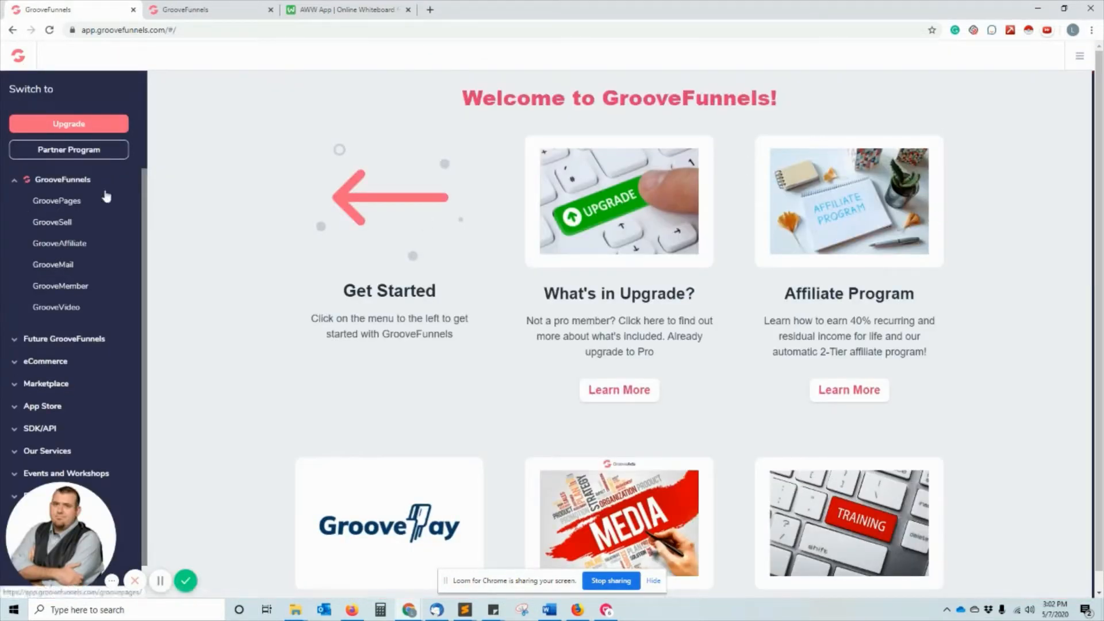
left_click(22, 188)
left_click(23, 190)
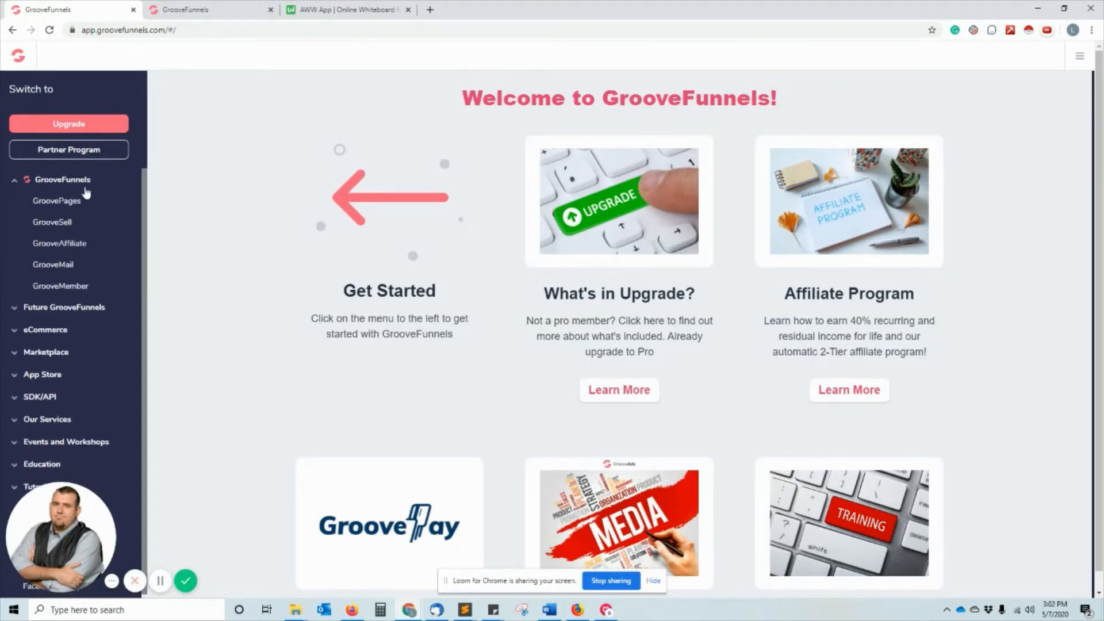
left_click(50, 203)
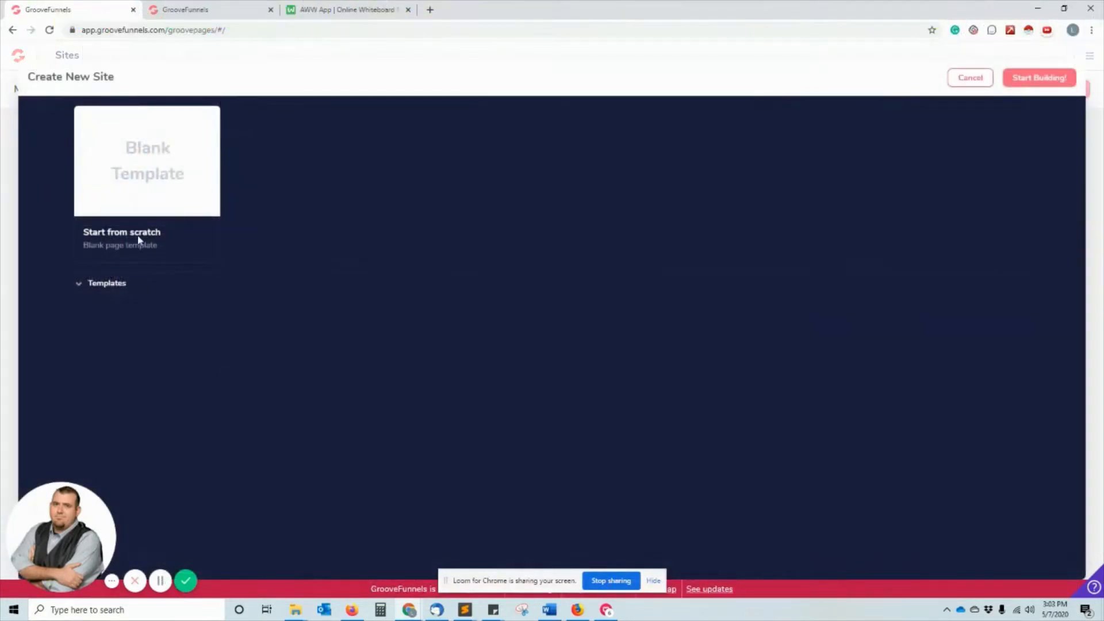
left_click(123, 284)
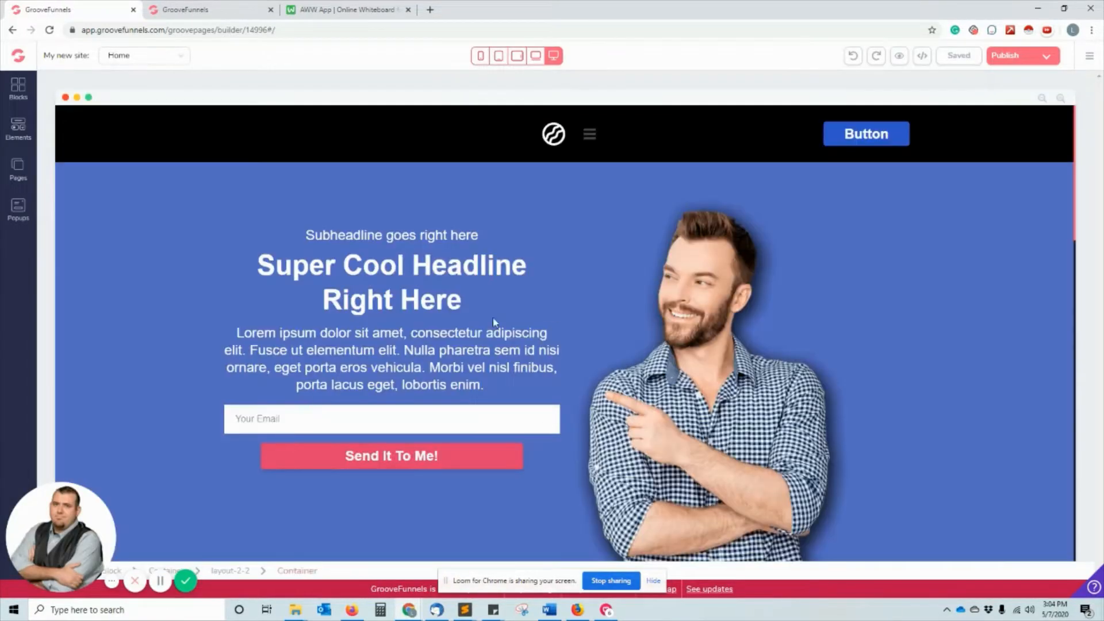
left_click(453, 346)
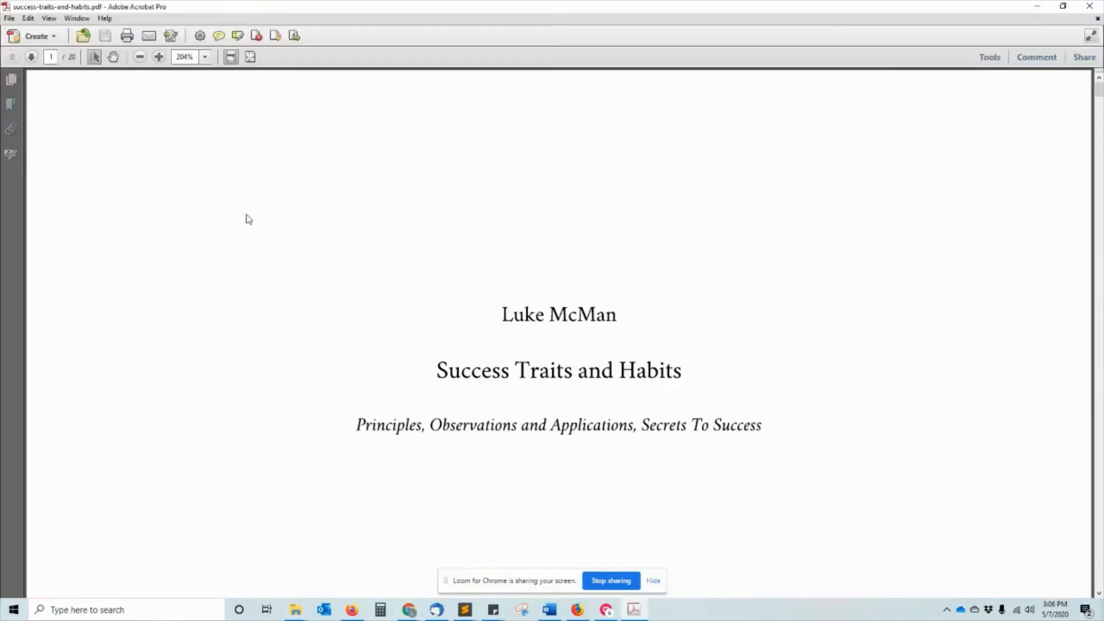
Skim the success-traits-and-habits PDF from its title page through the contents and opening chapters, shrinking its window over the page builder.
scroll(638, 246, "down", 2)
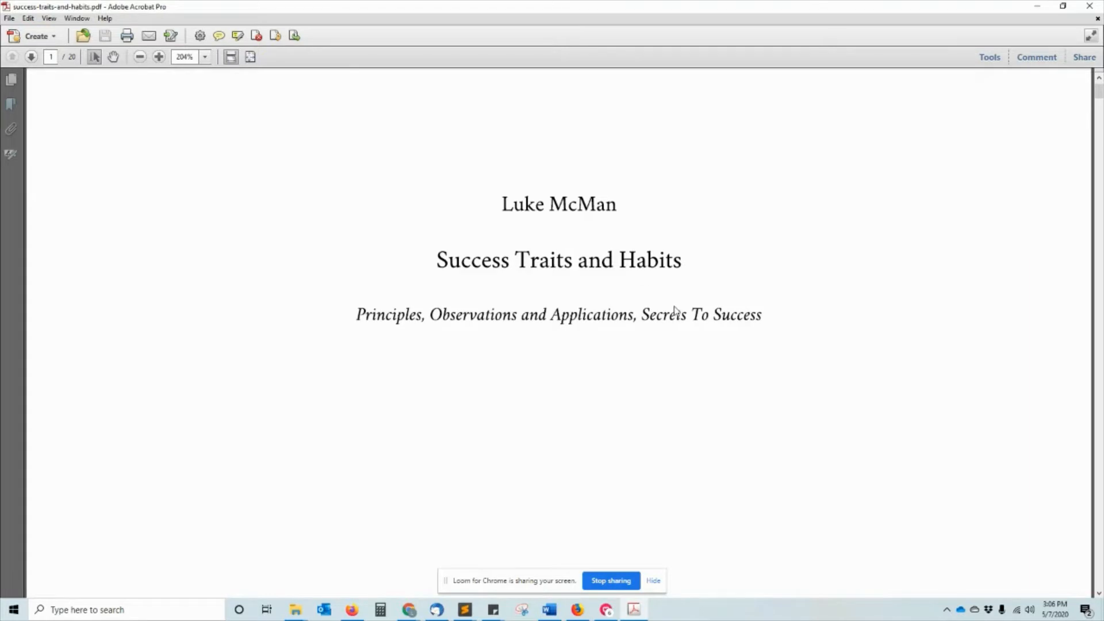
scroll(676, 311, "down", 10)
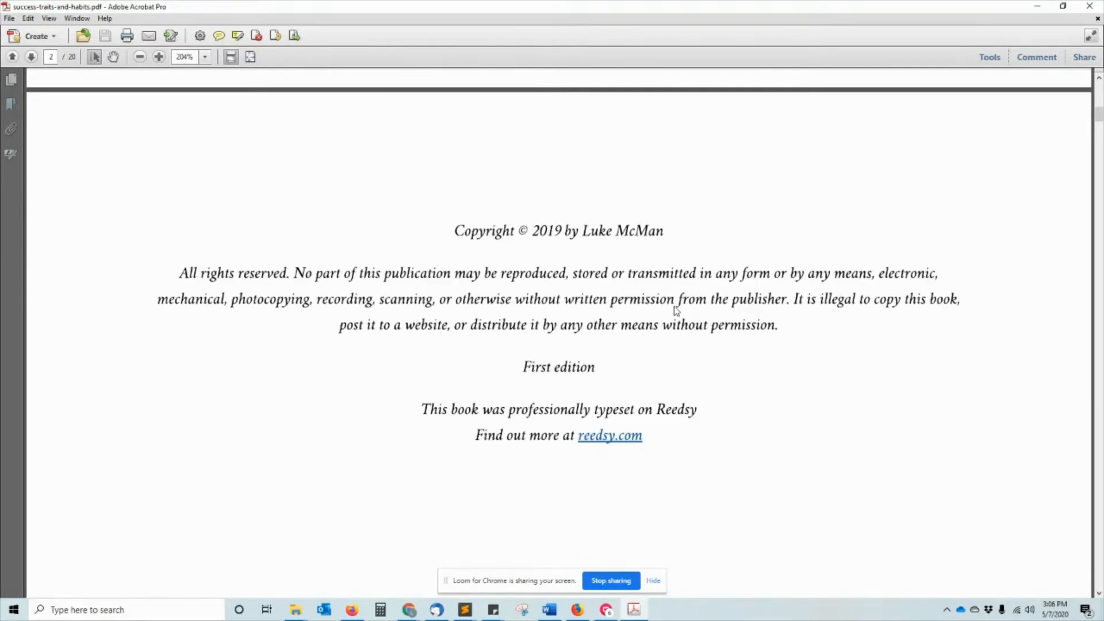
scroll(676, 311, "down", 10)
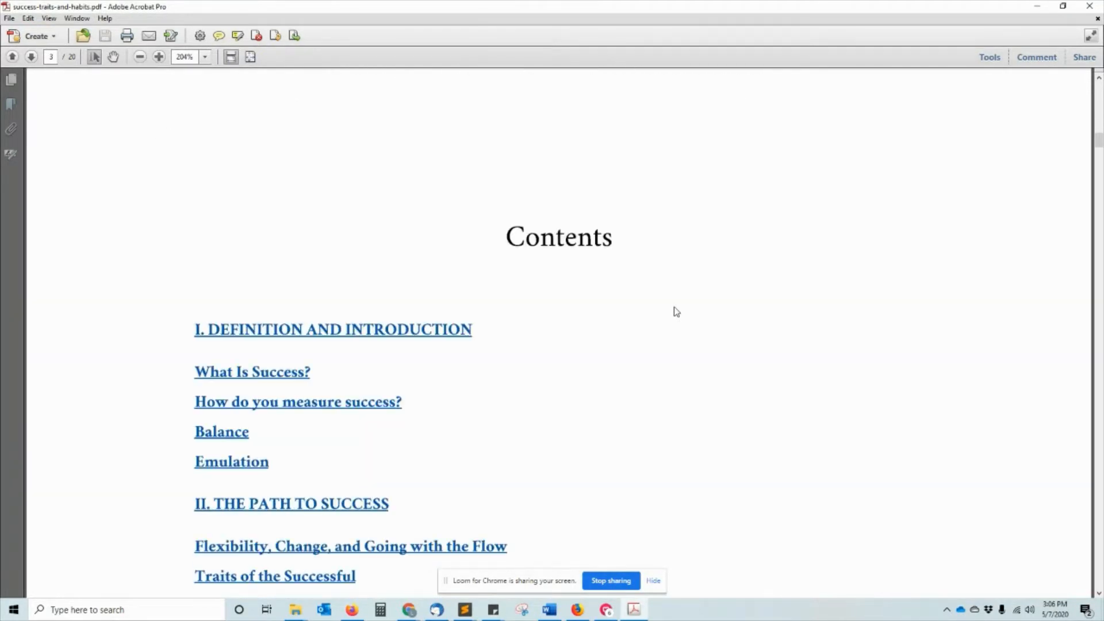
scroll(659, 322, "down", 3)
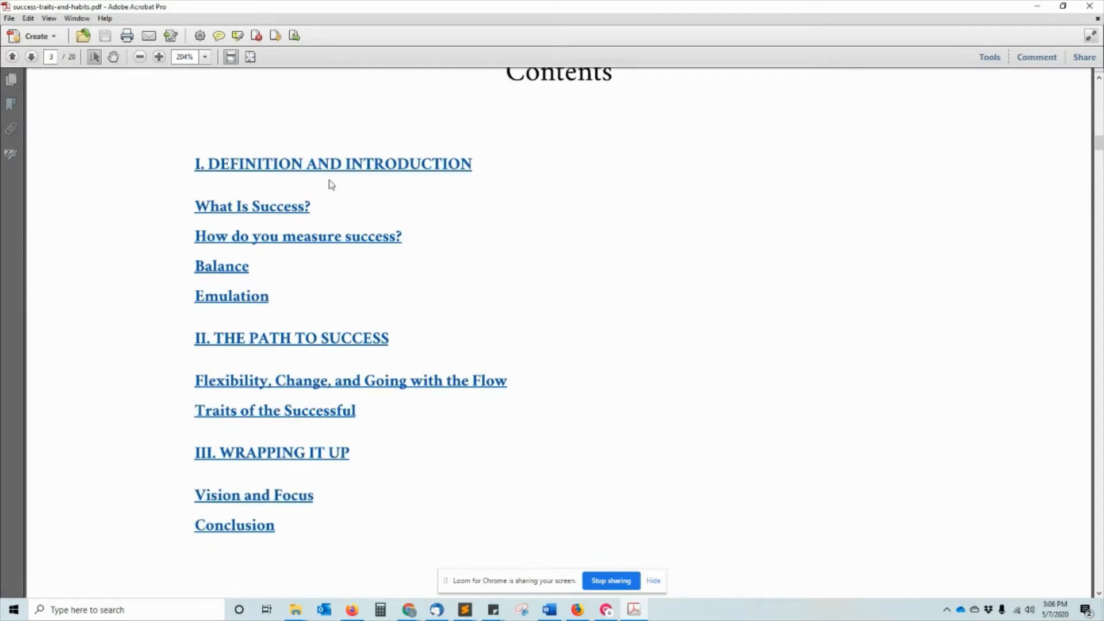
scroll(374, 306, "down", 2)
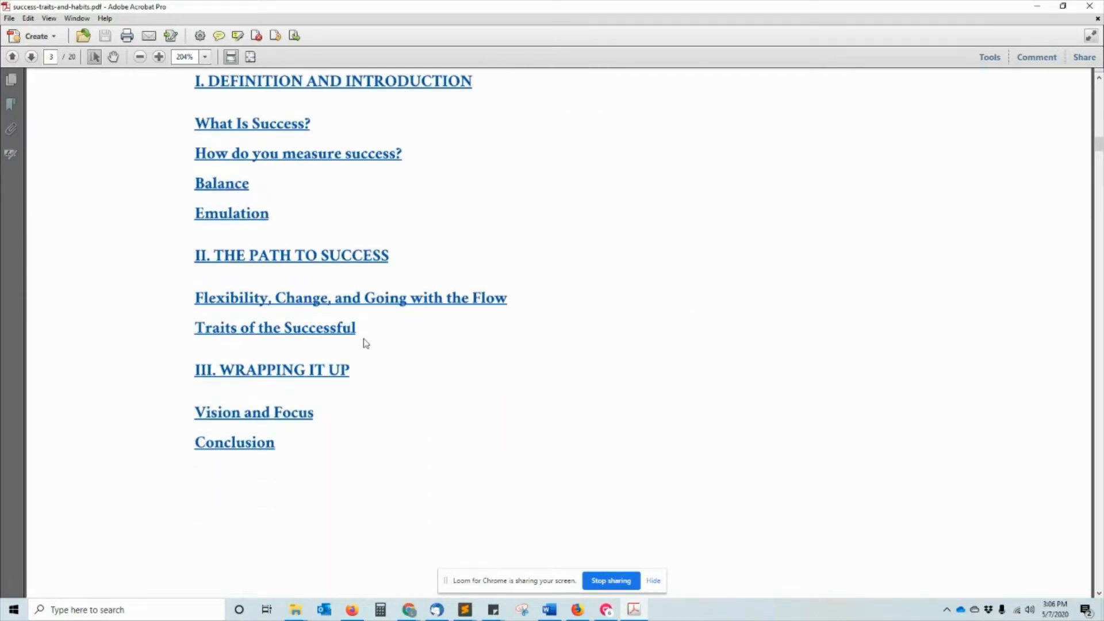
scroll(352, 310, "down", 15)
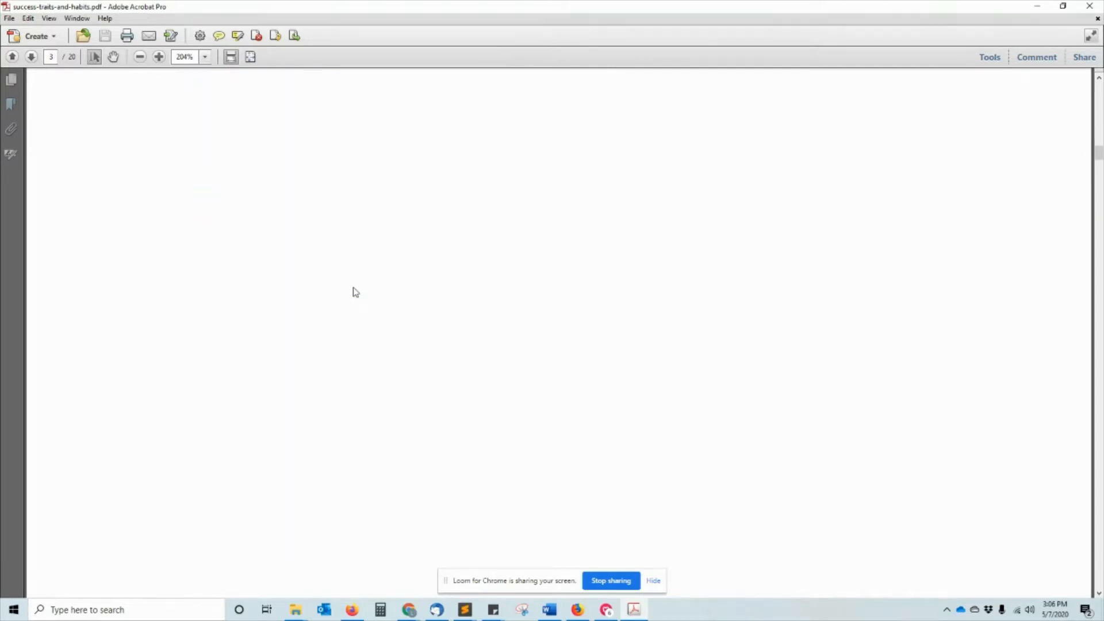
scroll(762, 315, "down", 20)
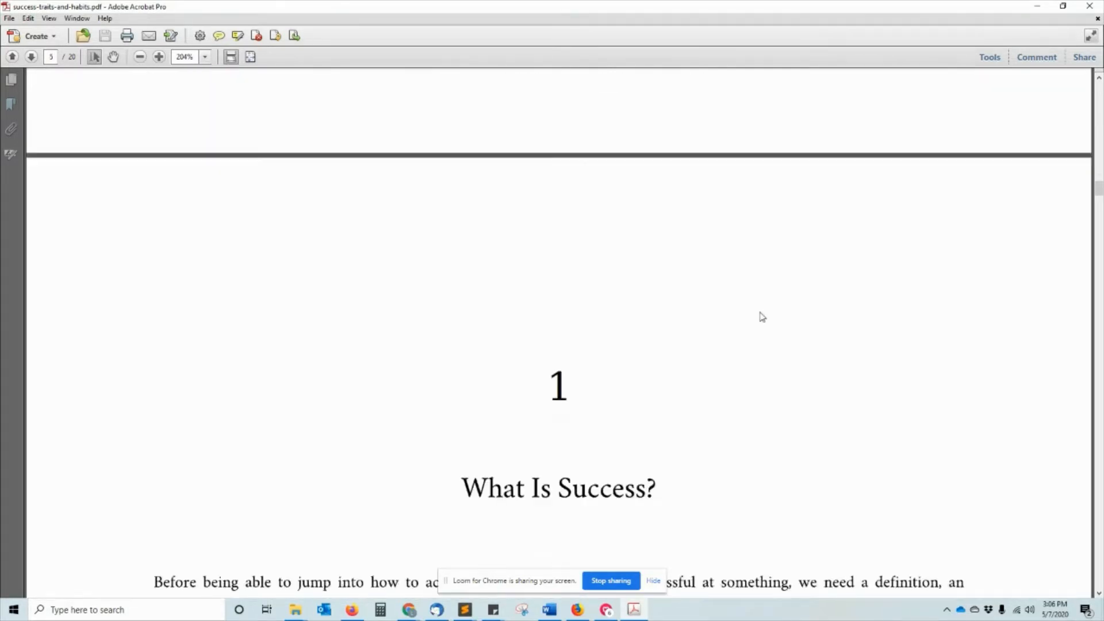
scroll(762, 317, "down", 18)
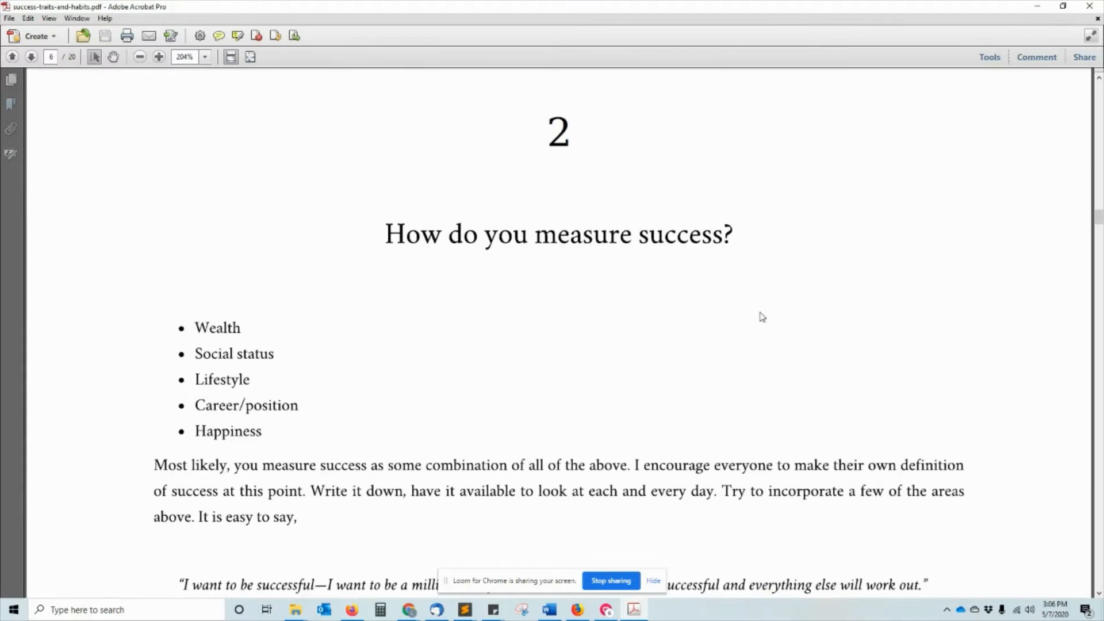
double_click(937, 6)
left_click_drag(913, 56, 520, 82)
scroll(540, 220, "down", 12)
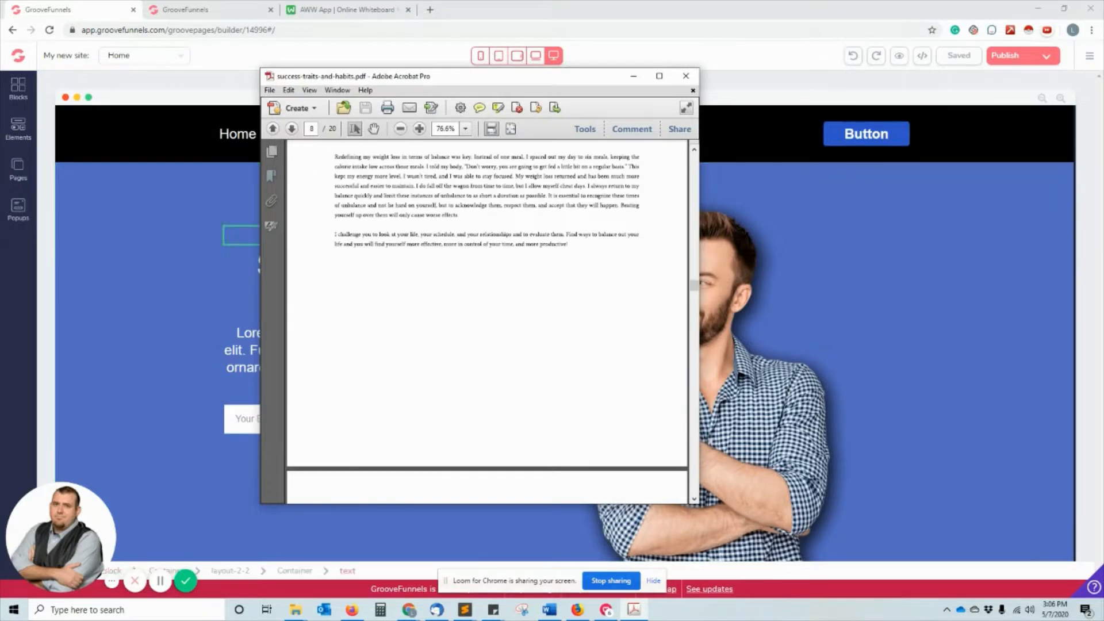
View the Yellow Black Building BW Business Book Cover image from the ebook's folder, close it and return to the page builder.
left_click(241, 235)
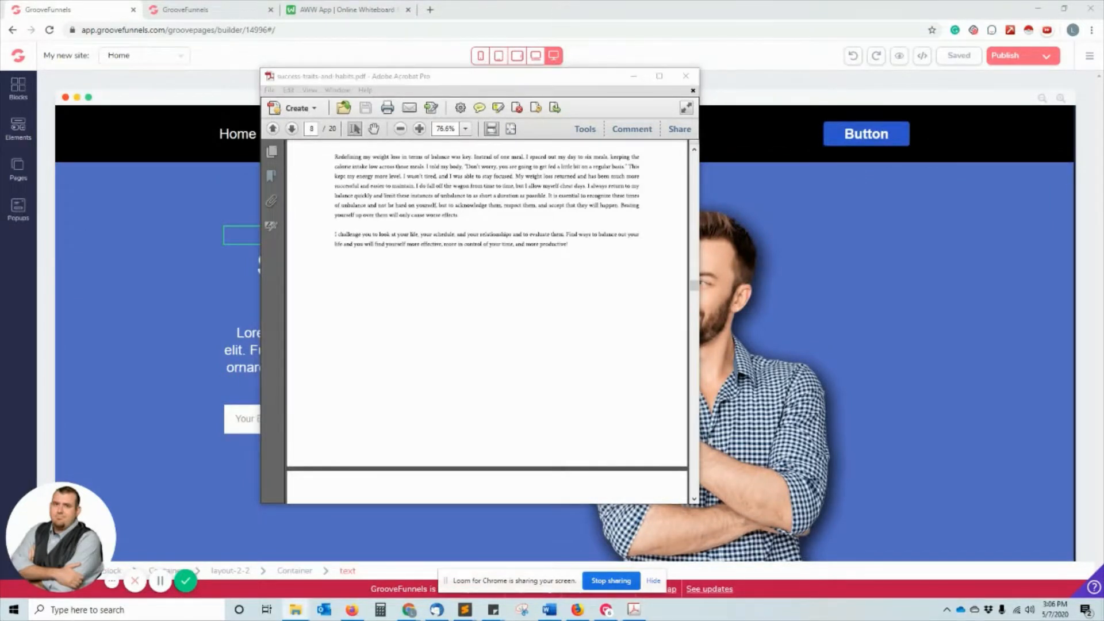
key("alt+Tab")
left_click(374, 220)
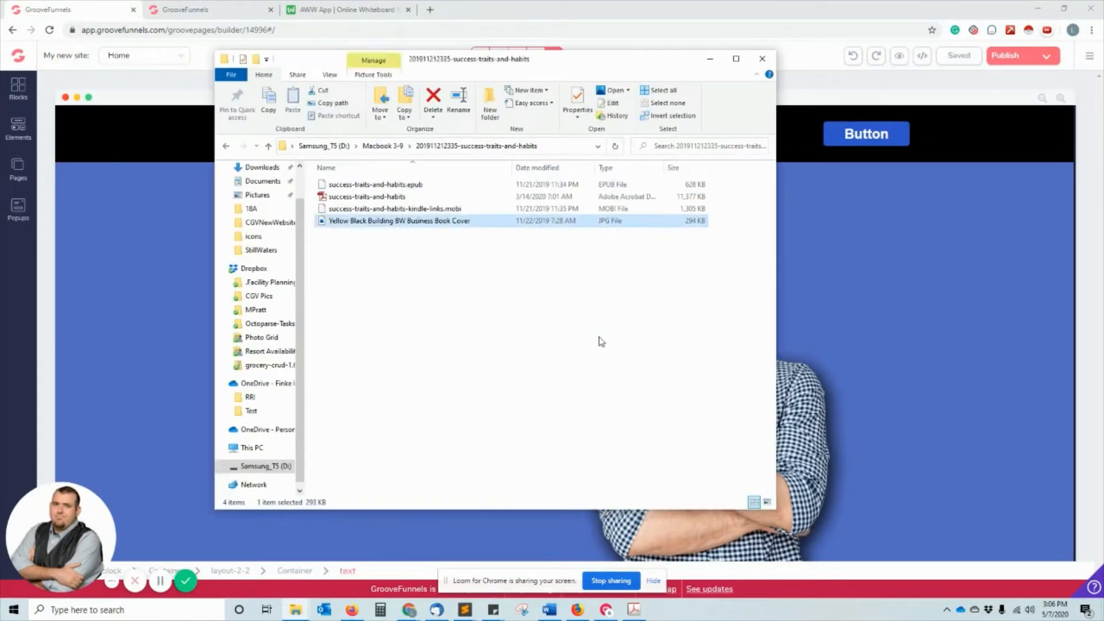
key("Return")
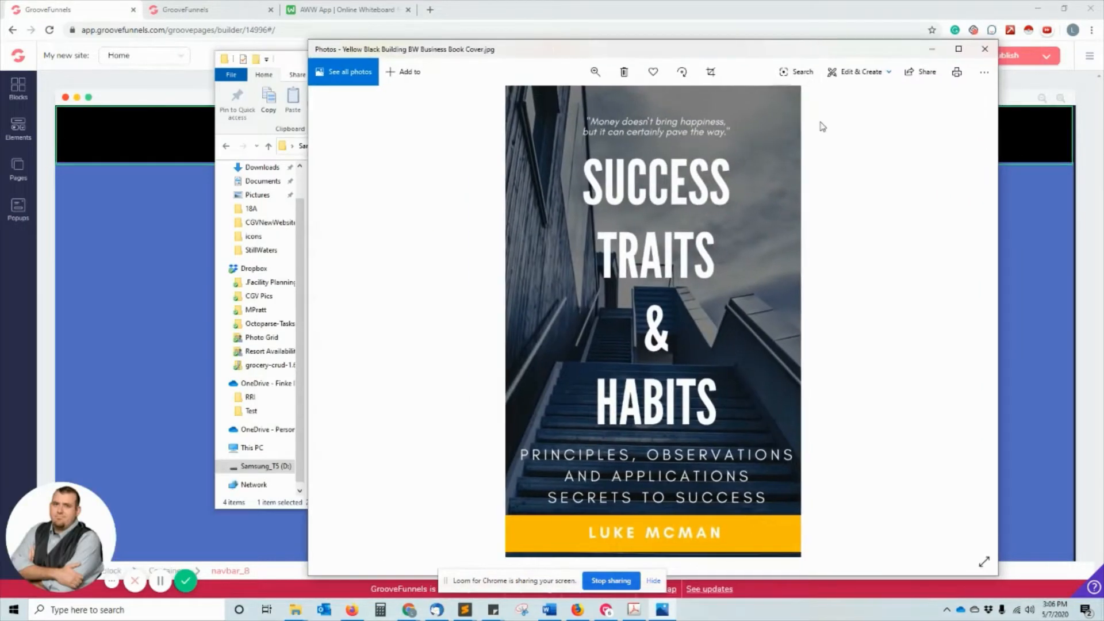
key("alt+F4")
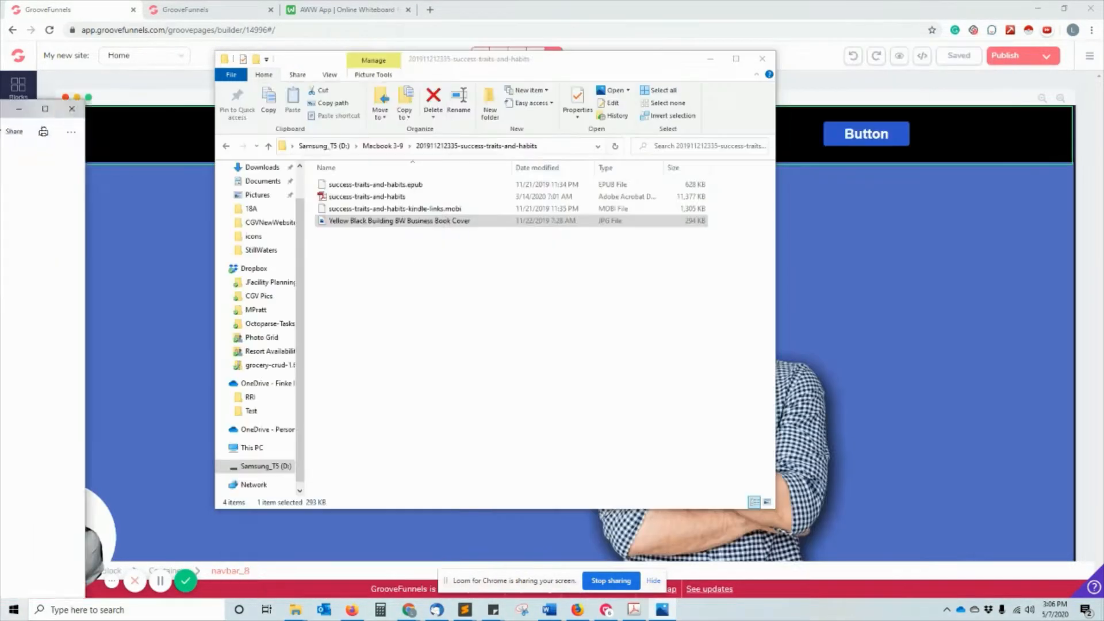
key("alt+Tab")
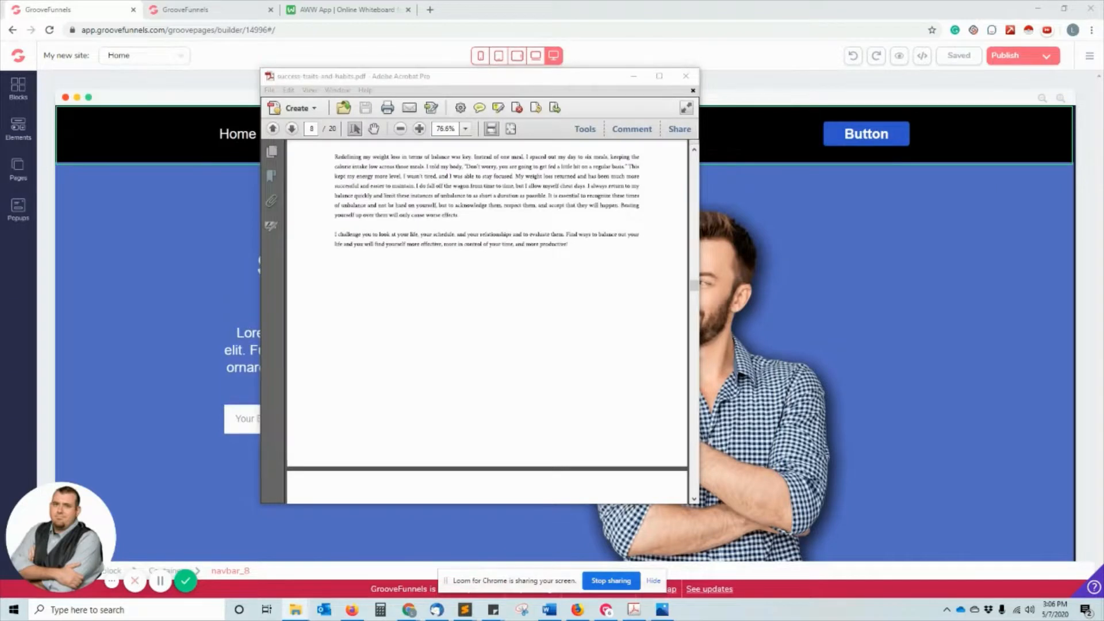
key("alt+Tab")
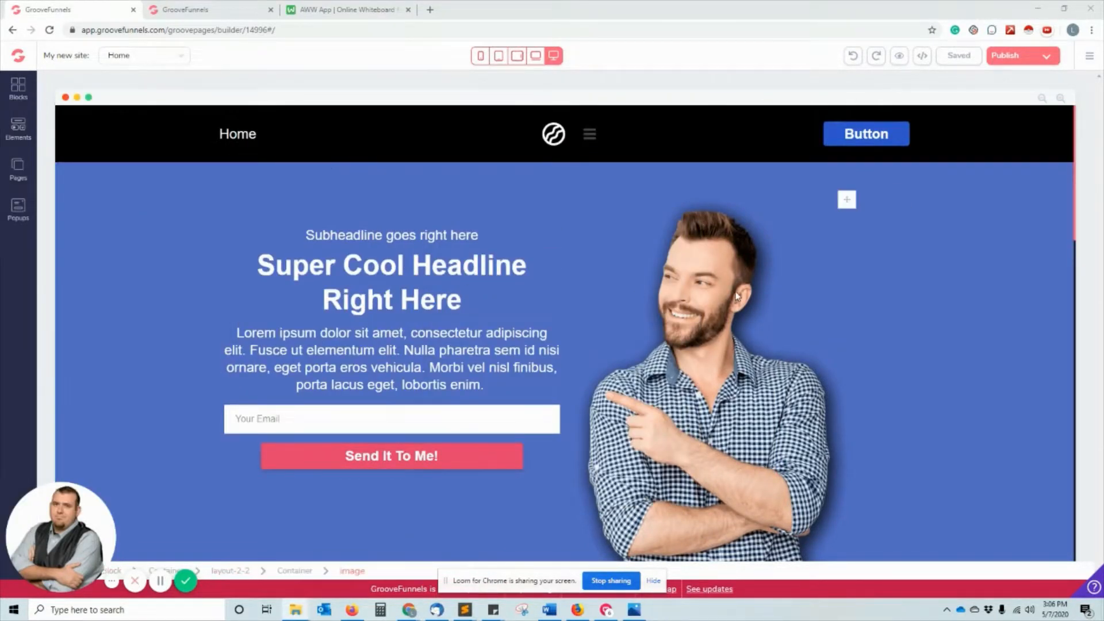
Open the image library for replacing the picture of the man in the hero section.
left_click(732, 341)
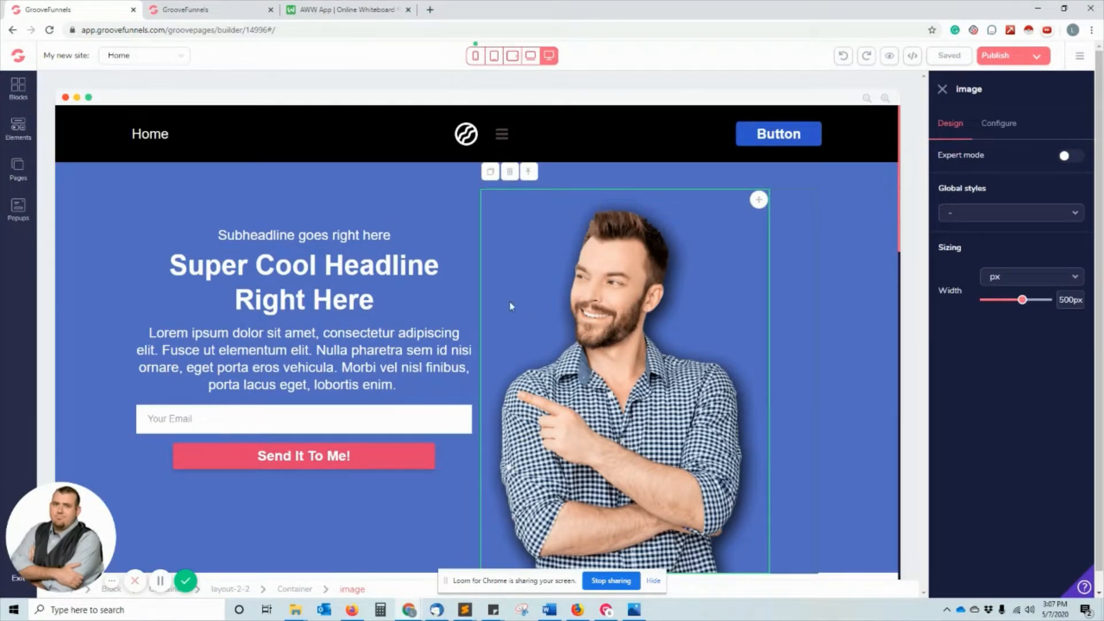
left_click(999, 123)
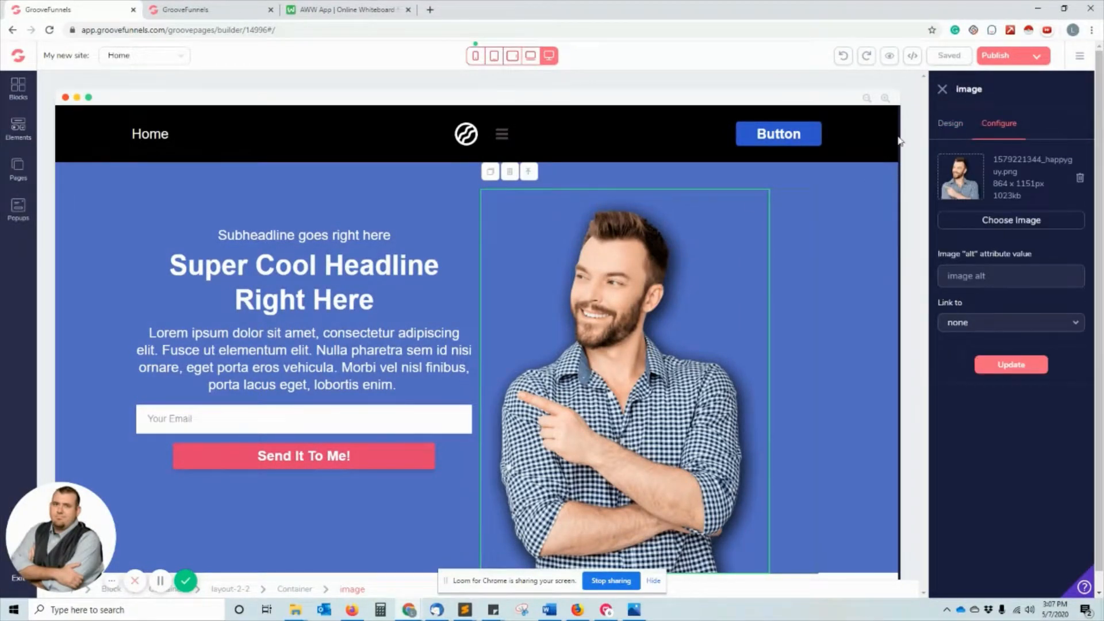
left_click(950, 123)
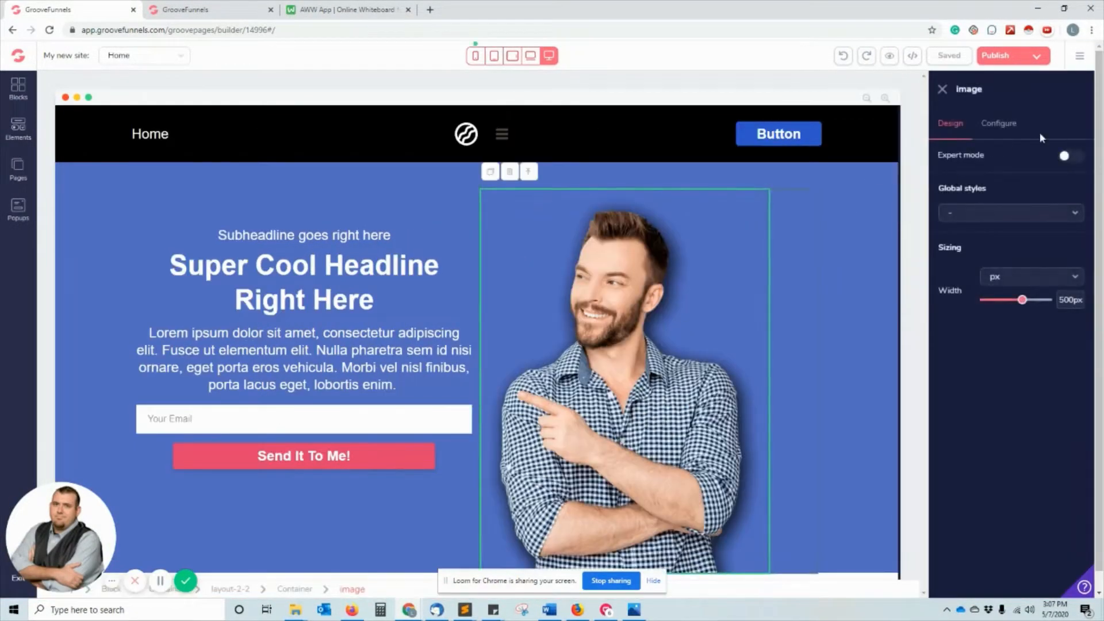
left_click(1002, 125)
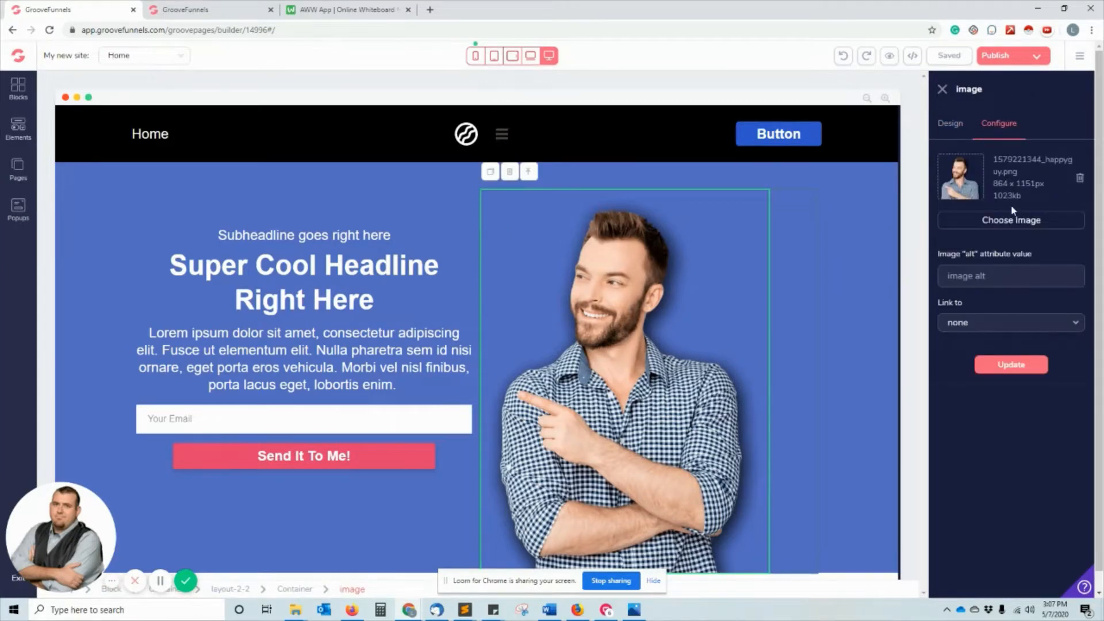
left_click(1010, 221)
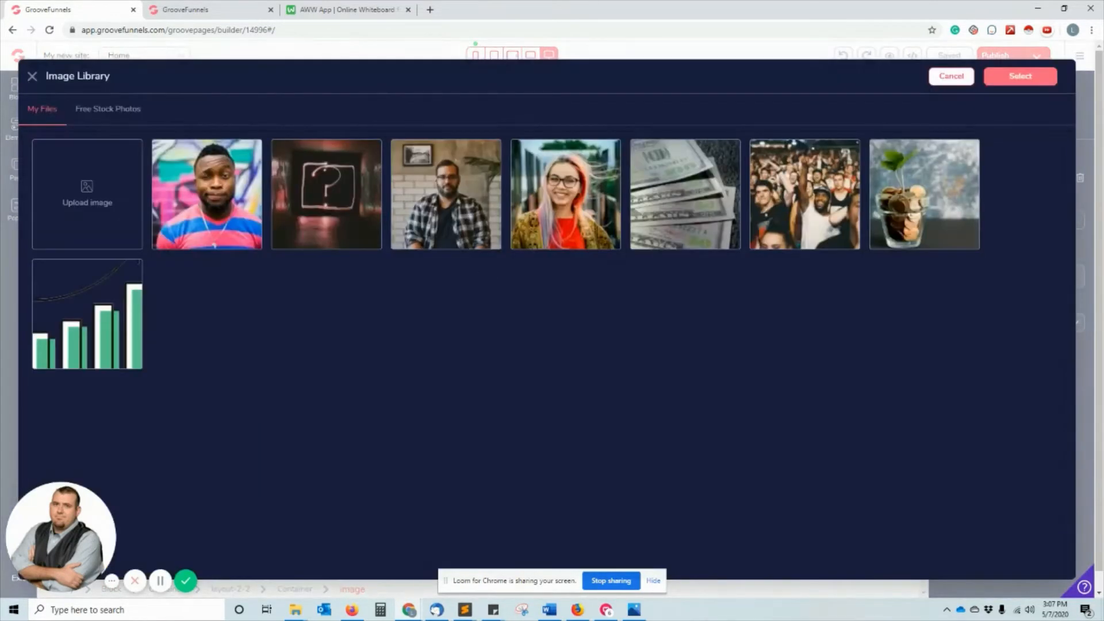
Upload the Yellow Black Building BW Business Book Cover image to the image library.
left_click(67, 198)
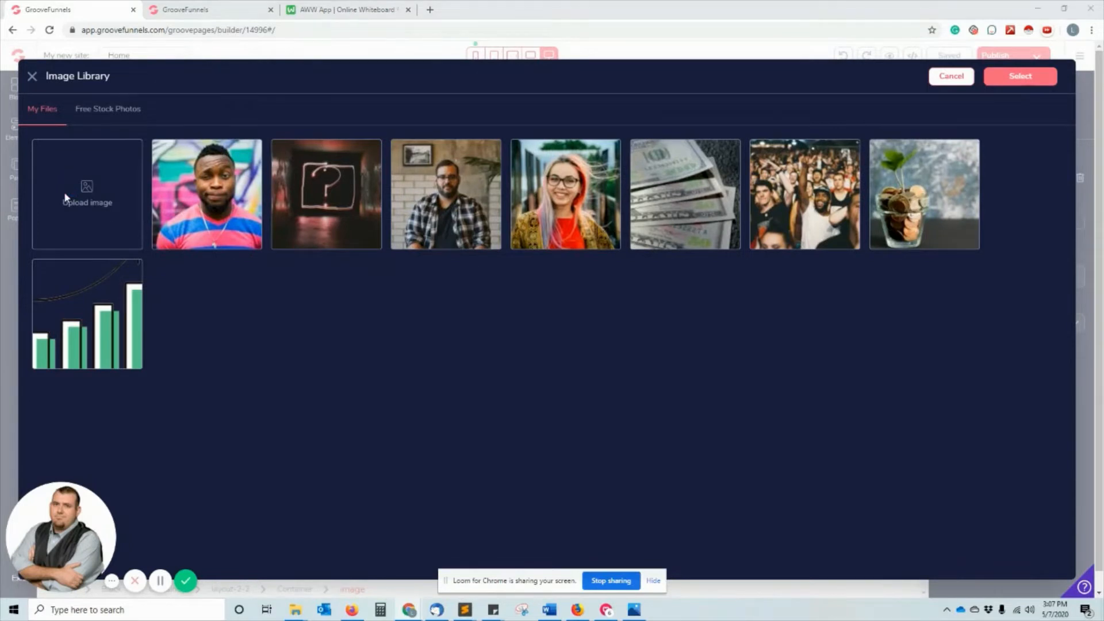
left_click(338, 338)
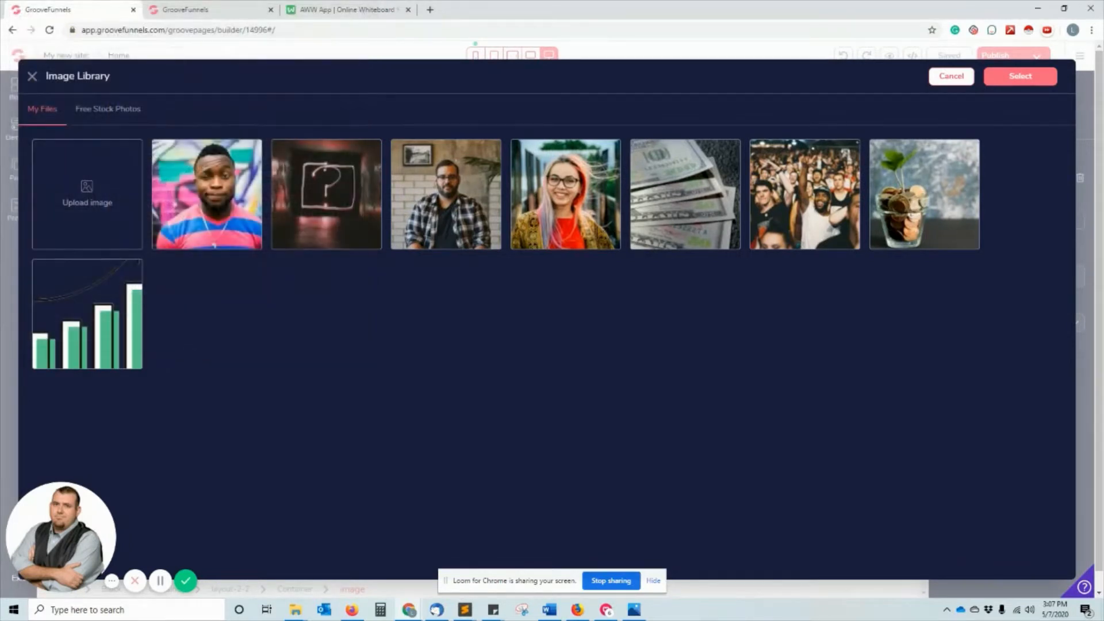
left_click_drag(0, 253, 90, 219)
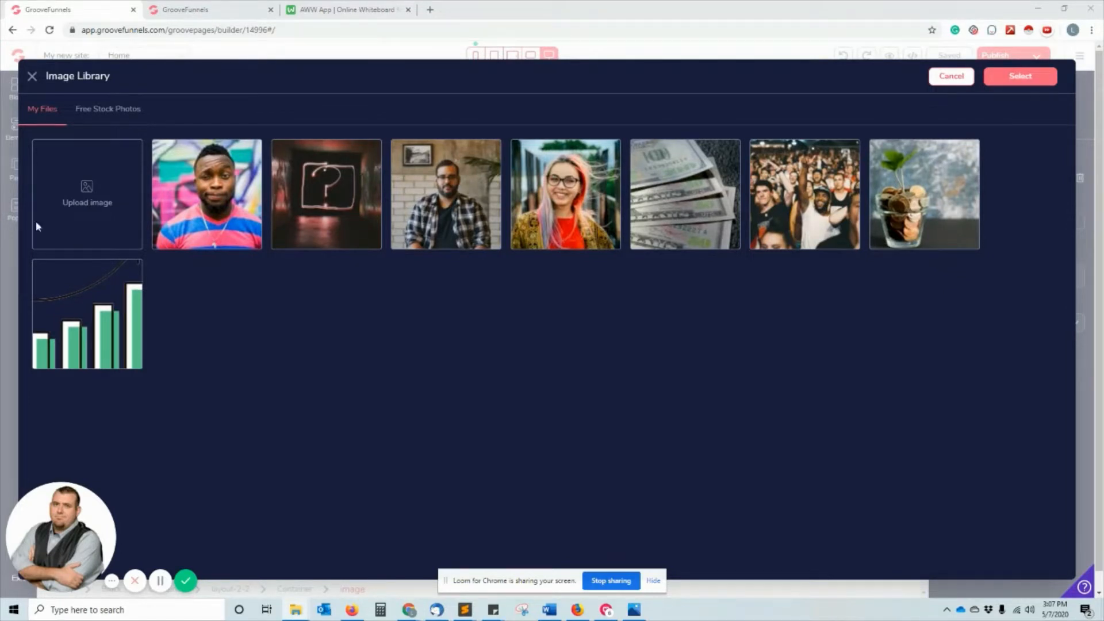
left_click(74, 201)
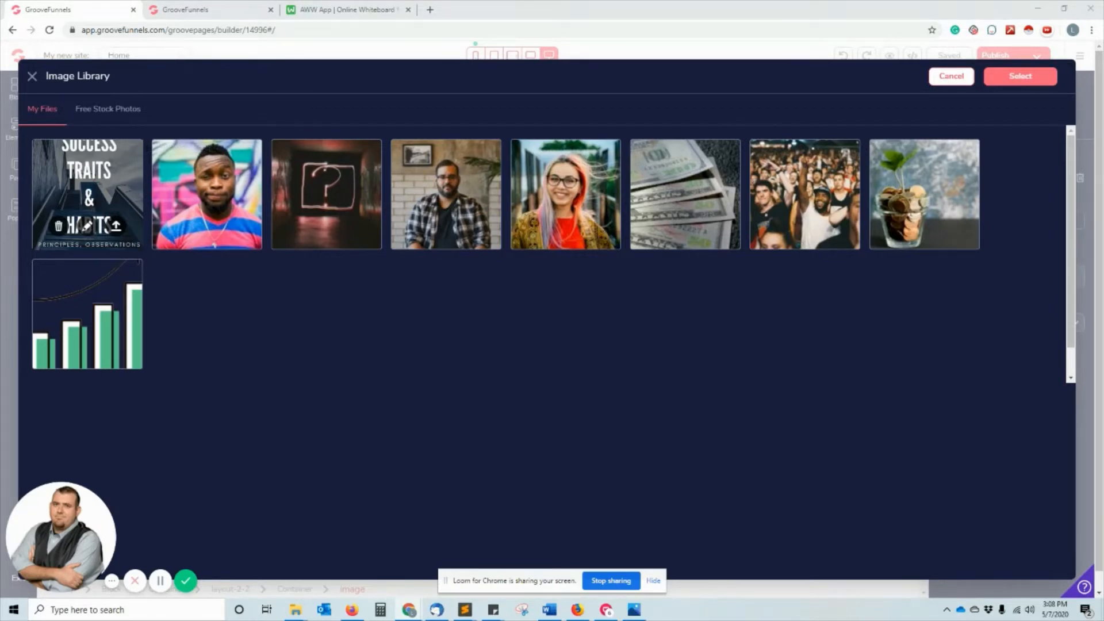
left_click(1016, 74)
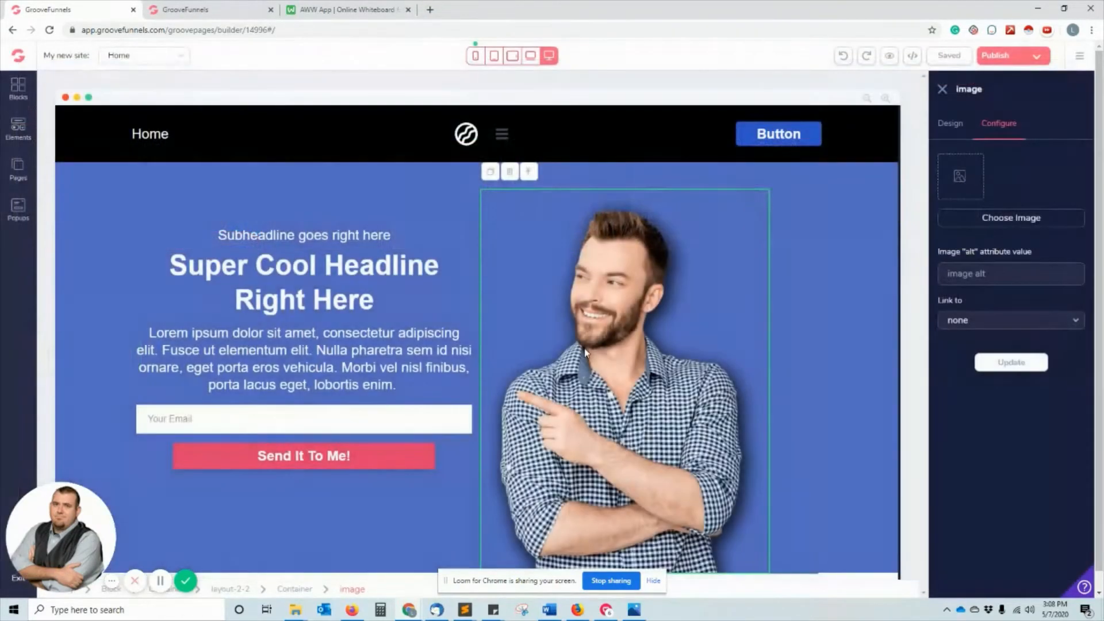
Choose the uploaded Success Traits & Habits cover from the image library and update the hero image with it.
left_click(980, 222)
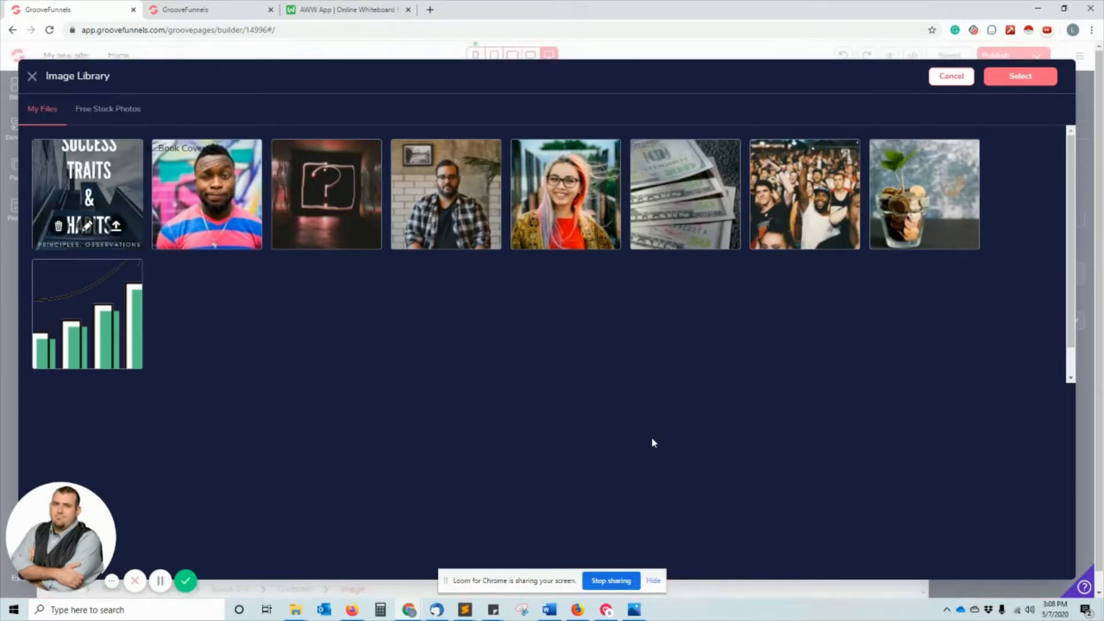
left_click(654, 583)
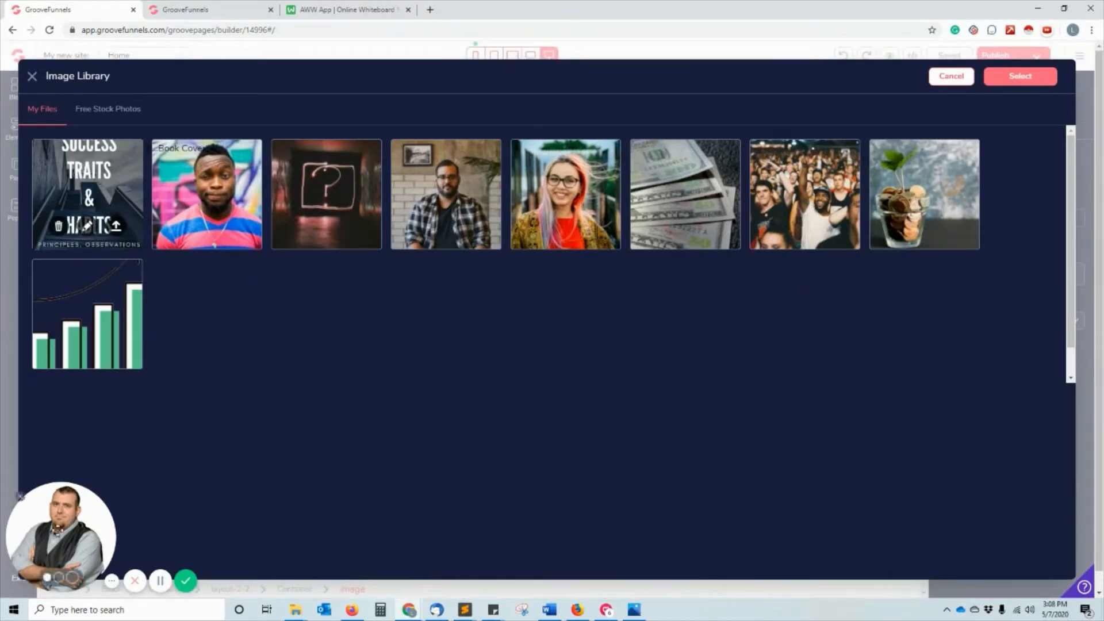
mouse_move(91, 508)
left_mouse_down()
mouse_move(676, 509)
mouse_move(1065, 477)
mouse_move(277, 439)
mouse_move(90, 476)
mouse_move(92, 501)
left_mouse_up()
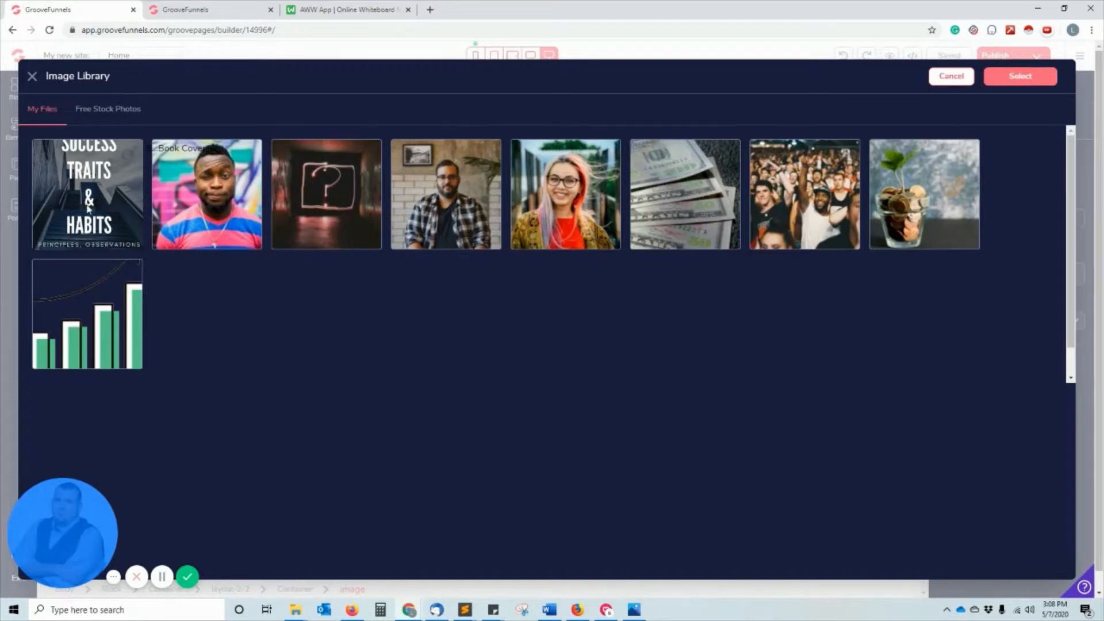
left_click(111, 170)
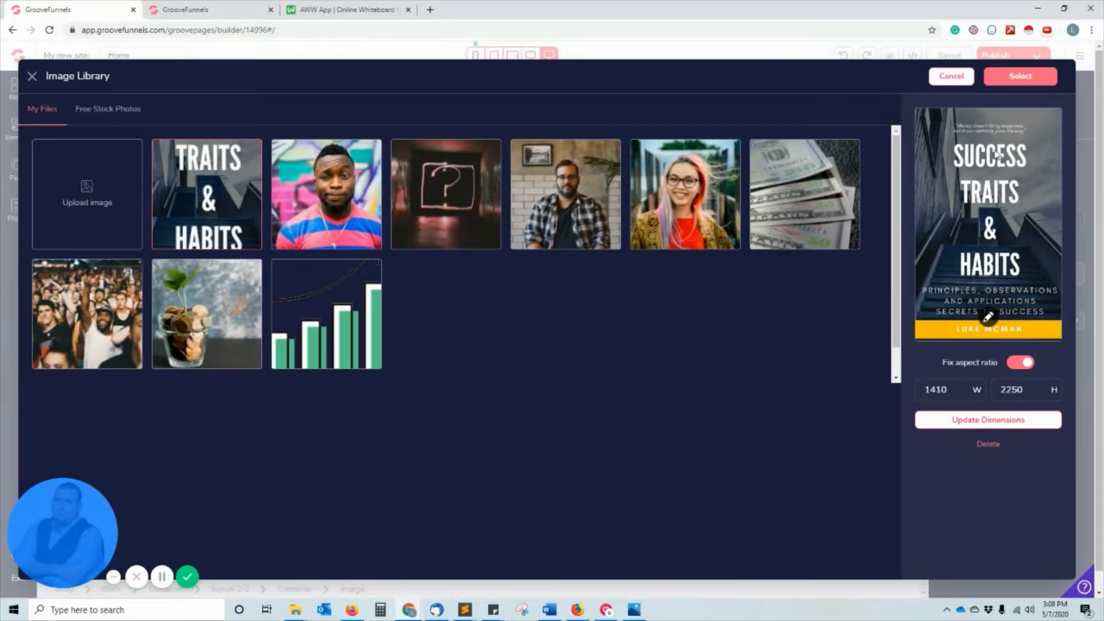
left_click(1019, 76)
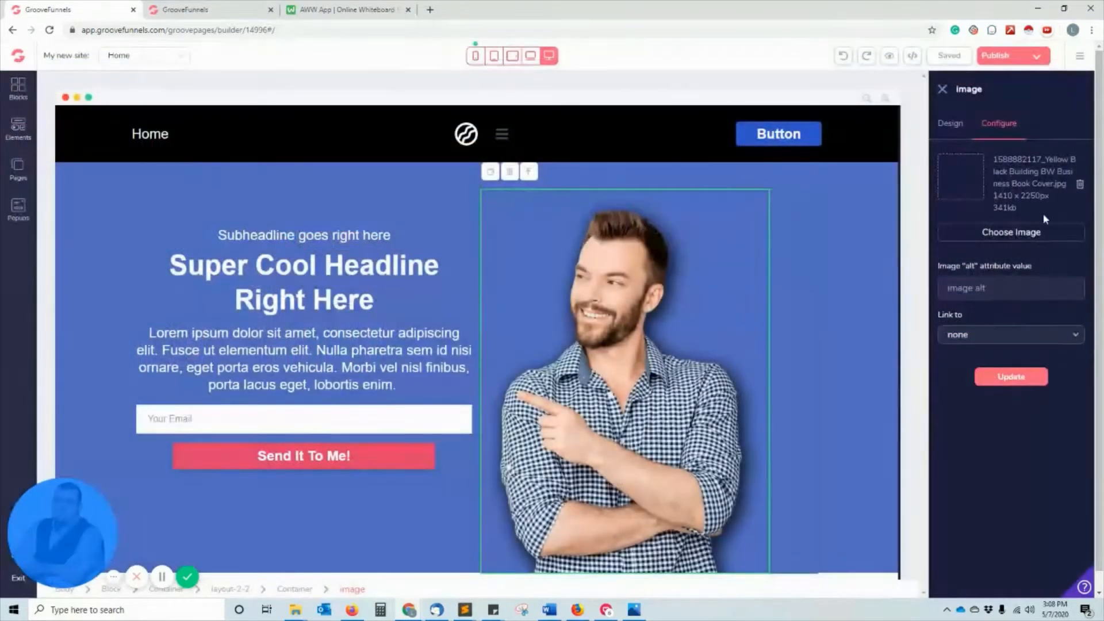
left_click(1022, 378)
scroll(843, 352, "down", 5)
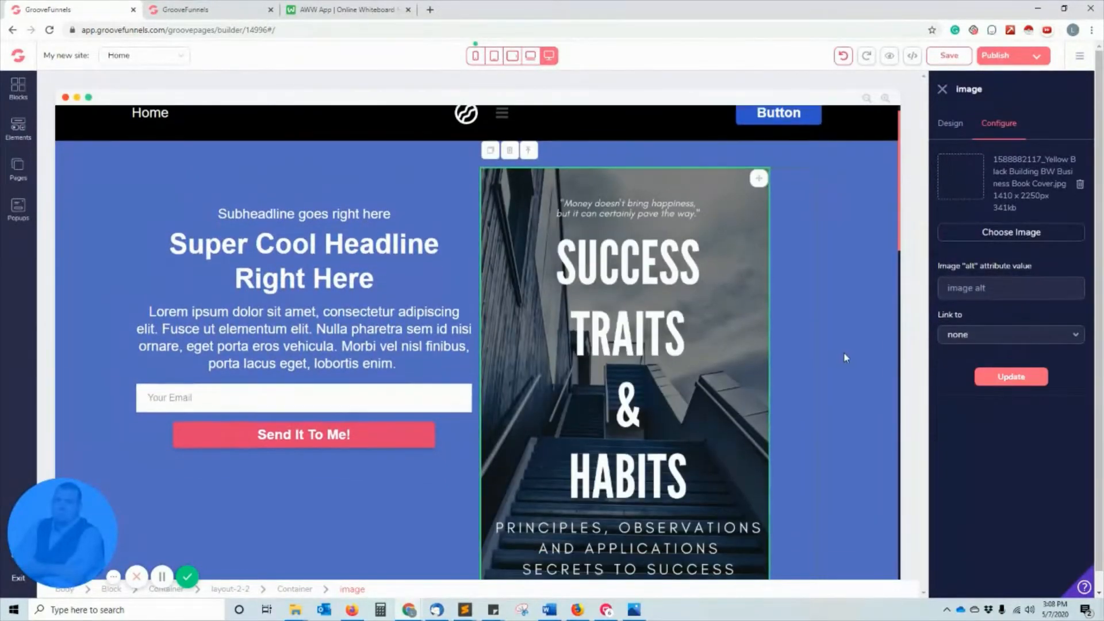
Replace the hero section's subheadline text with "I am giving away my first ebook!".
scroll(843, 352, "up", 5)
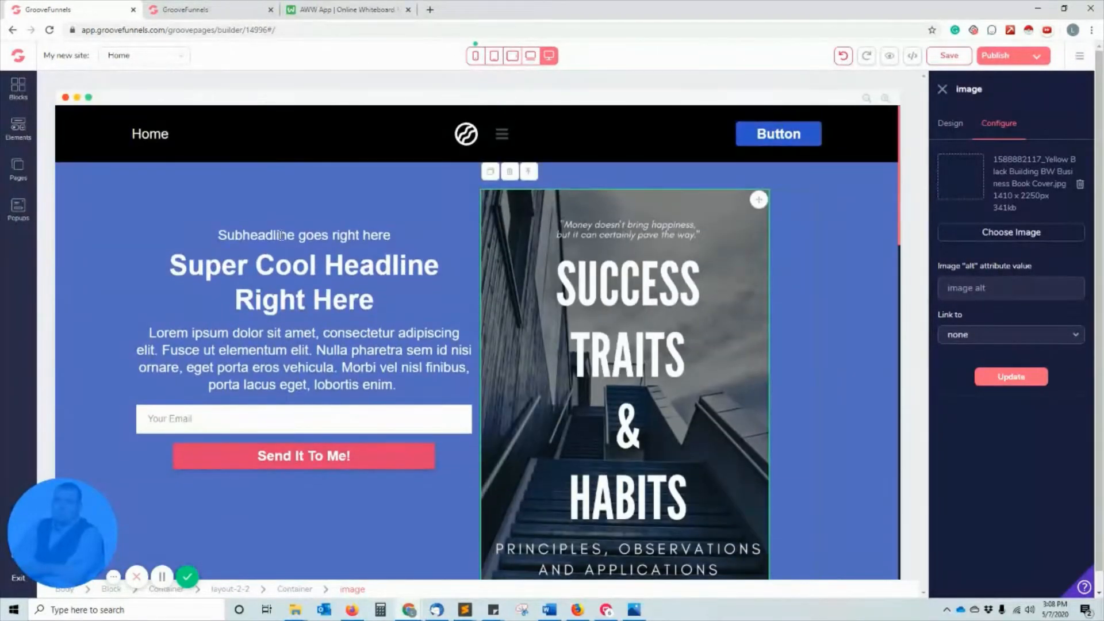
left_click(280, 235)
left_click_drag(391, 236, 211, 233)
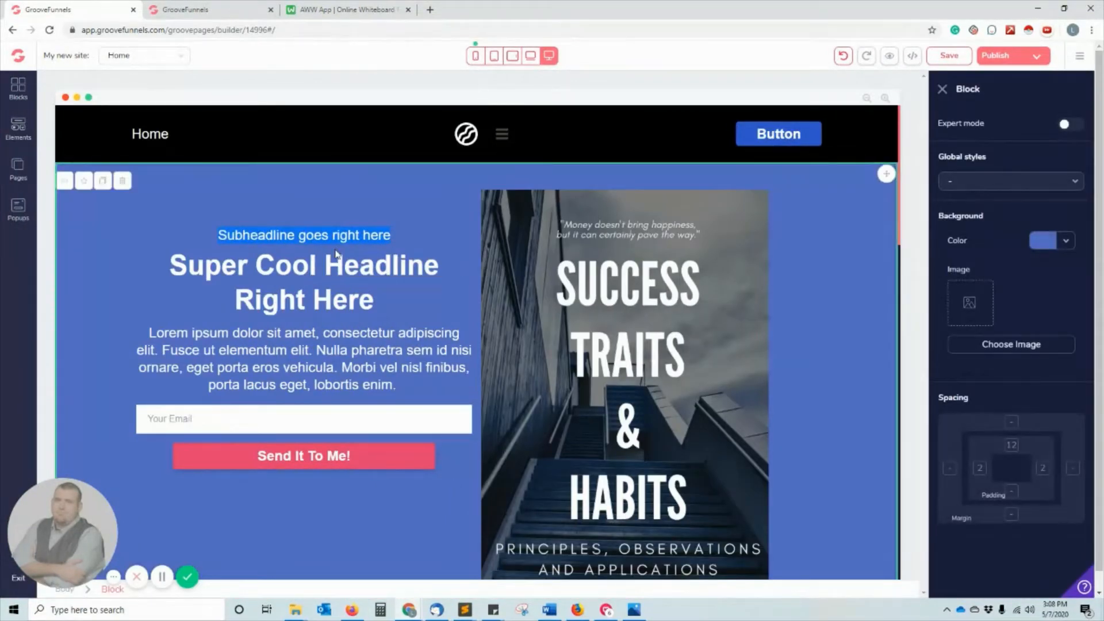
scroll(337, 253, "down", 10)
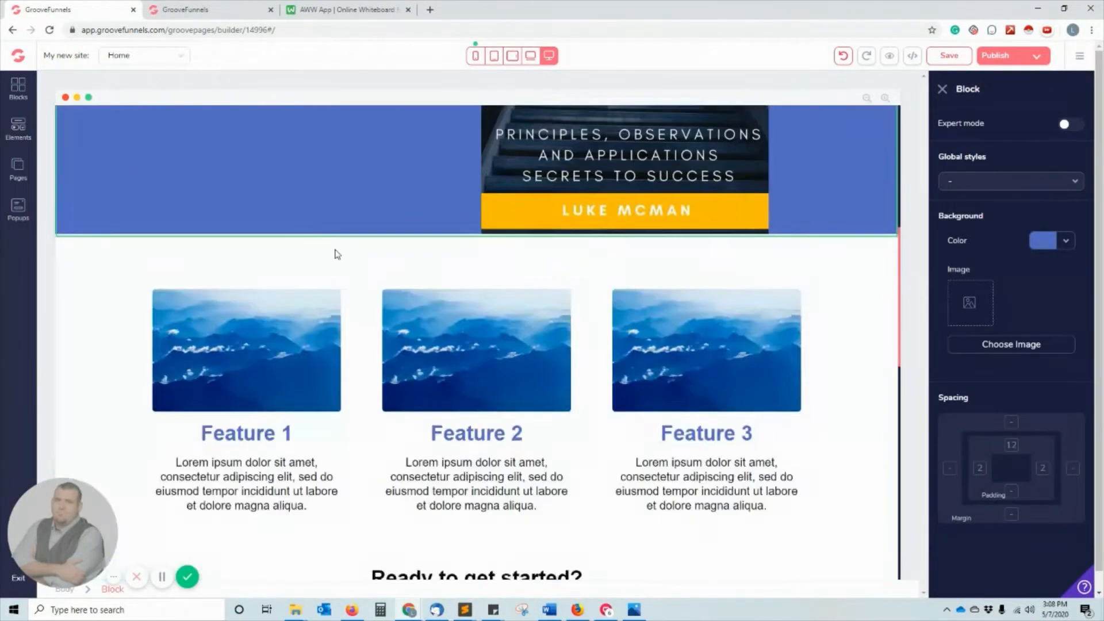
scroll(336, 254, "up", 10)
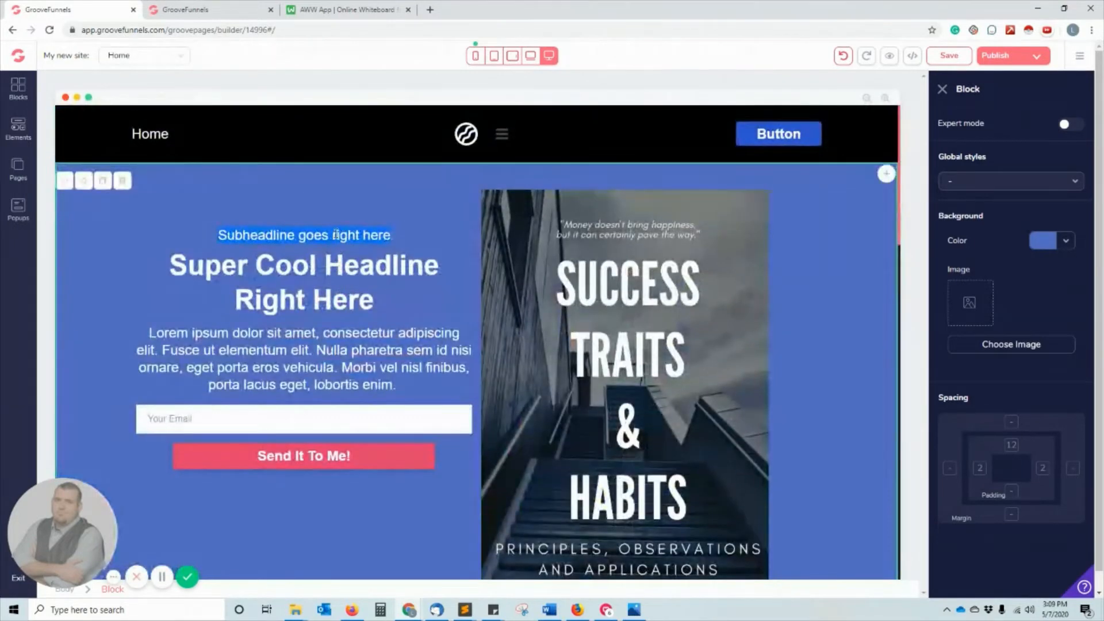
left_click(386, 236)
left_click_drag(396, 255, 219, 258)
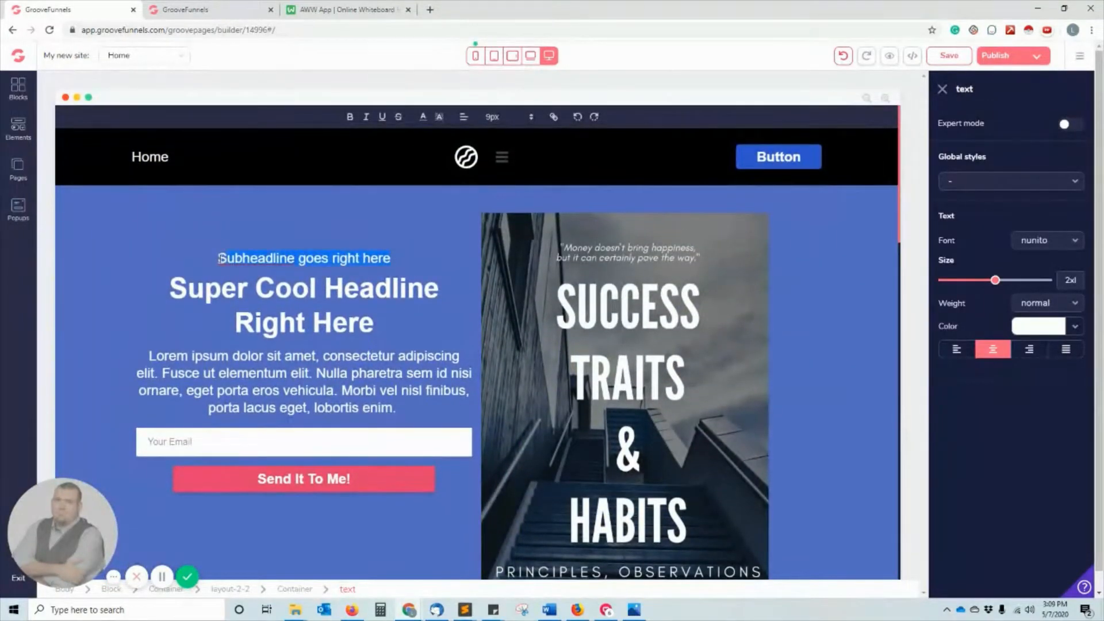
type("I Am")
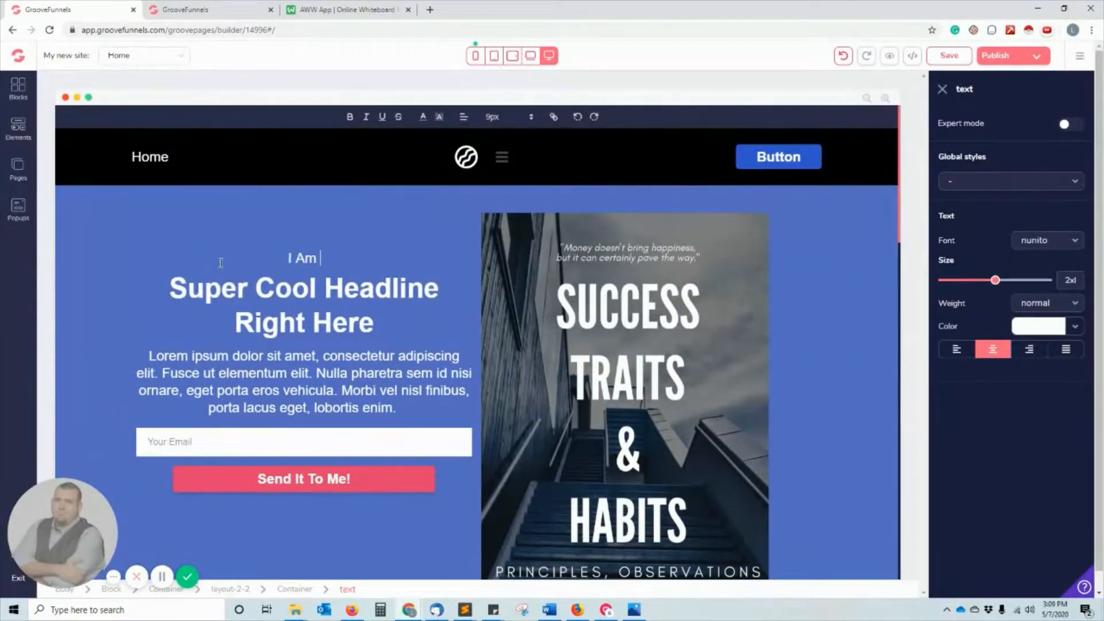
key("BackSpace")
type("M Giv")
key("BackSpace")
key("BackSpace")
key("BackSpace")
key("BackSpace")
key("BackSpace")
key("BackSpace")
type("am giving awa")
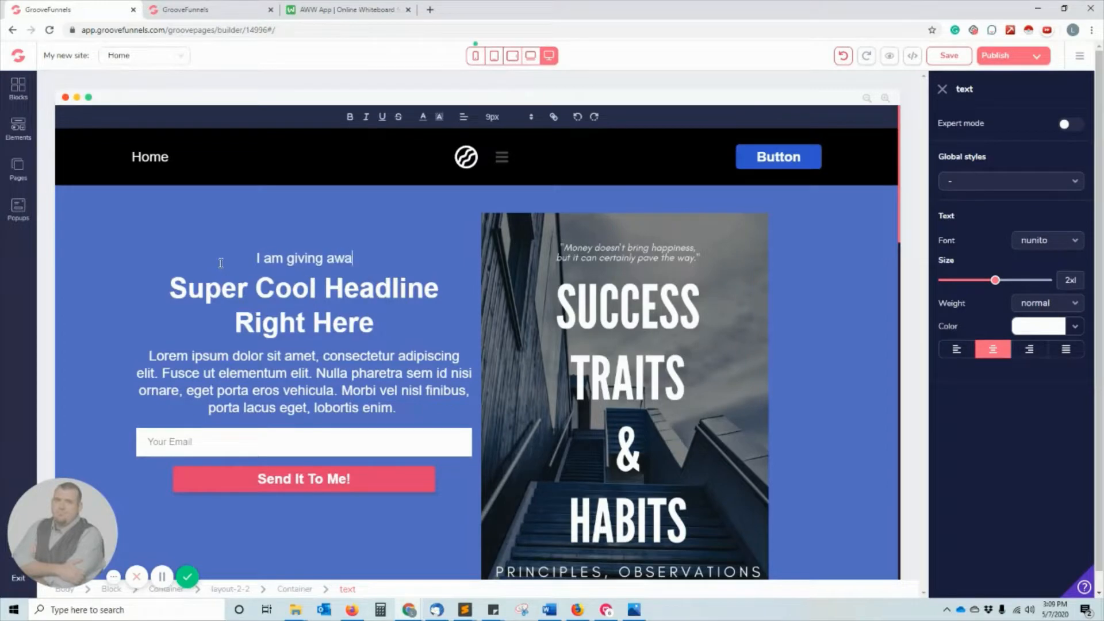
type("y my first eboob")
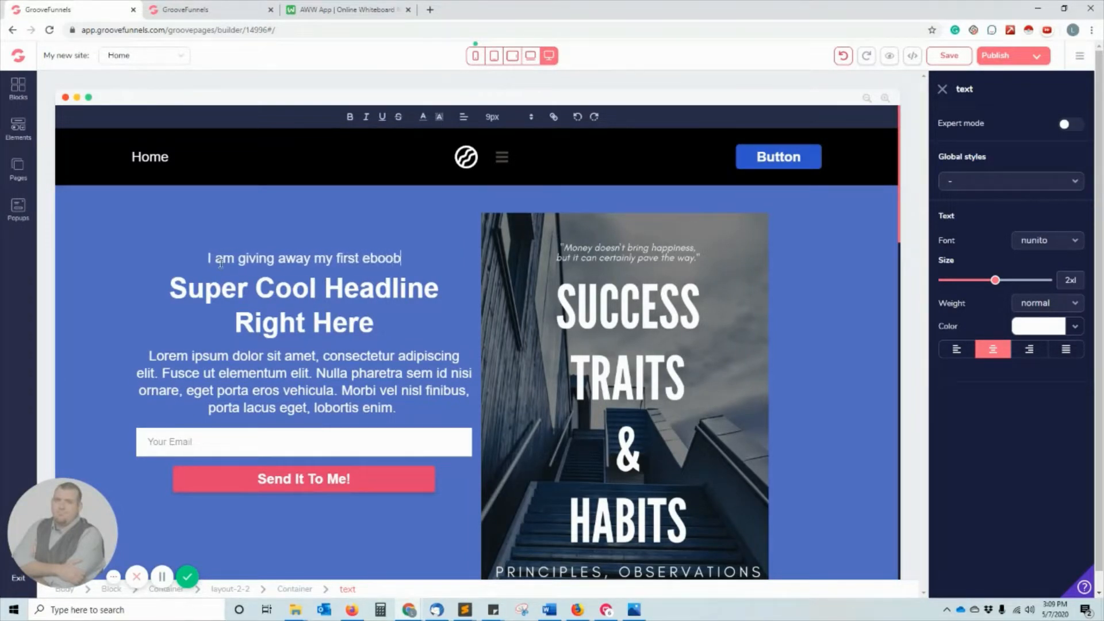
key("BackSpace")
type("k!")
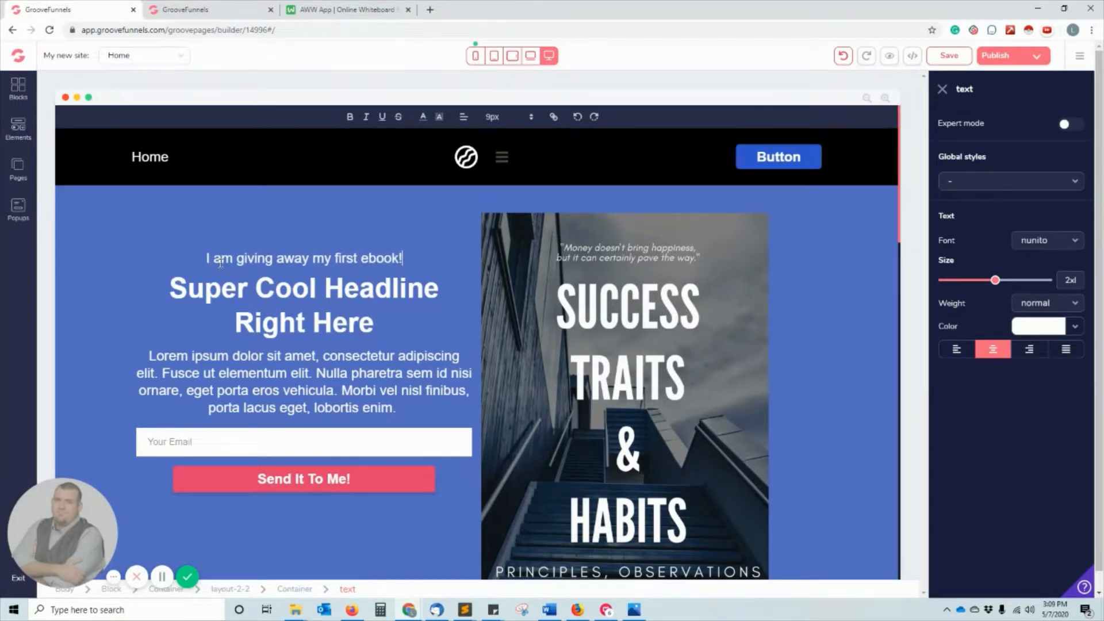
Clear the placeholder text of the hero section's main headline.
left_click(287, 305)
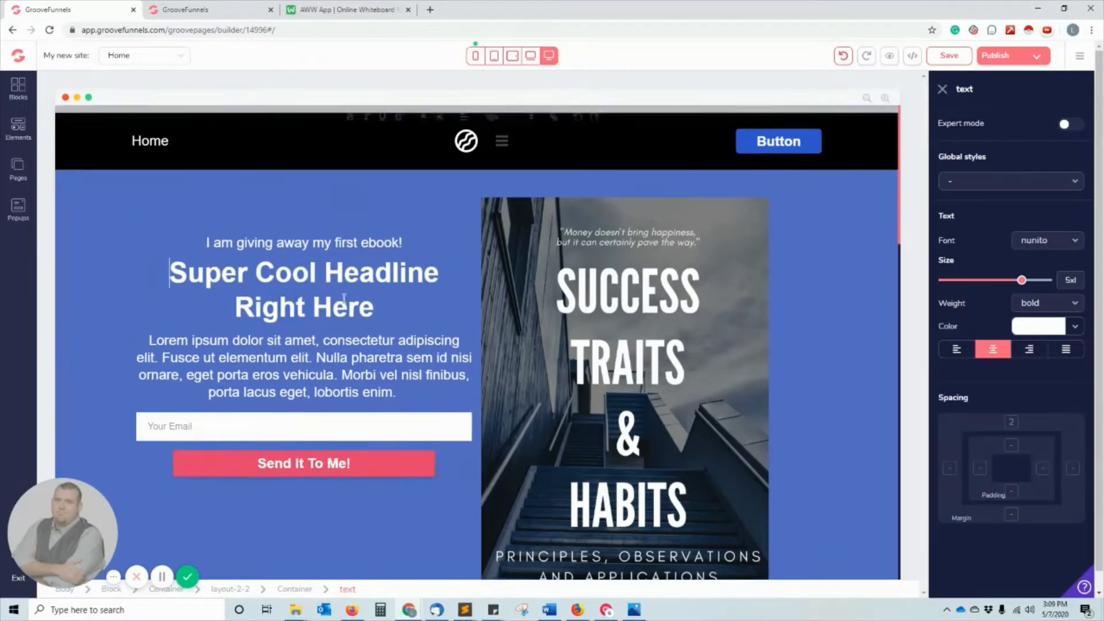
left_click_drag(382, 327, 180, 303)
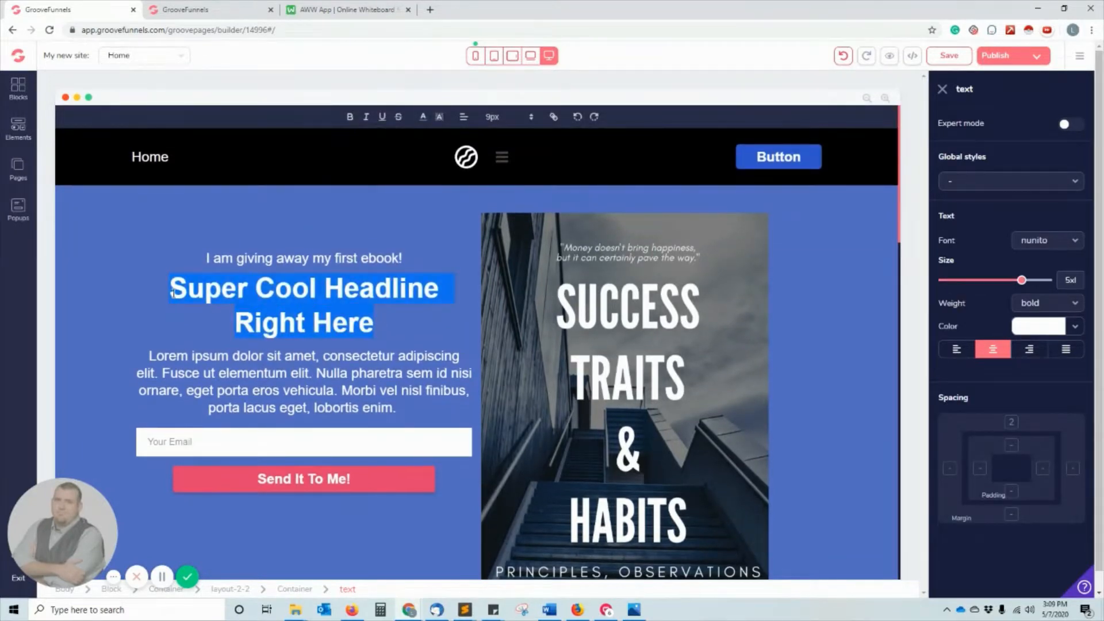
type("The")
key("BackSpace")
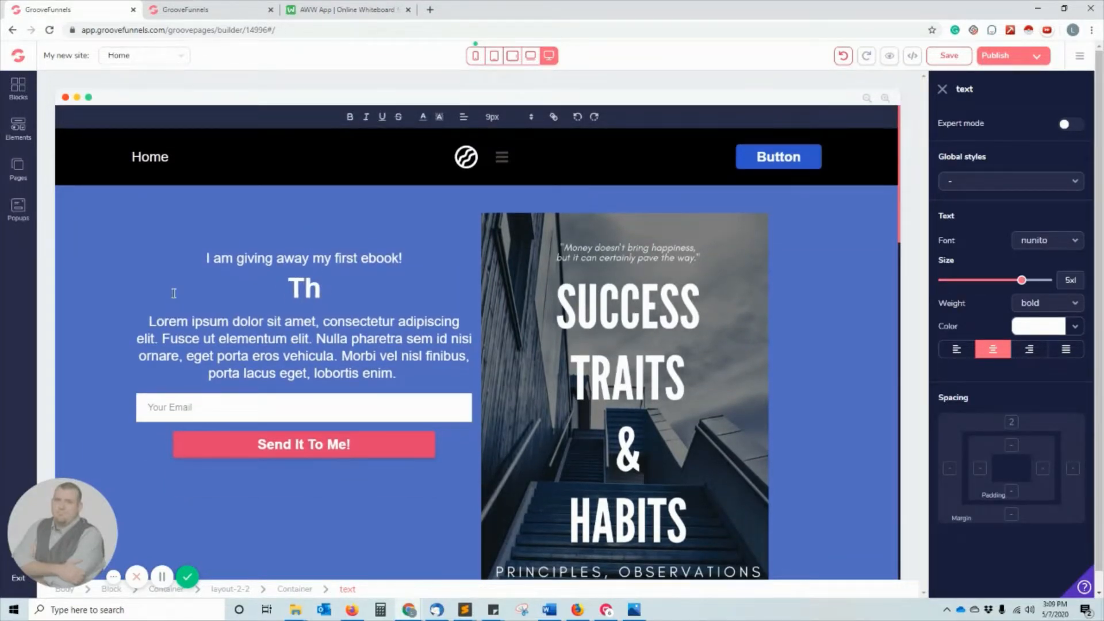
key("BackSpace")
key("BackSpace")
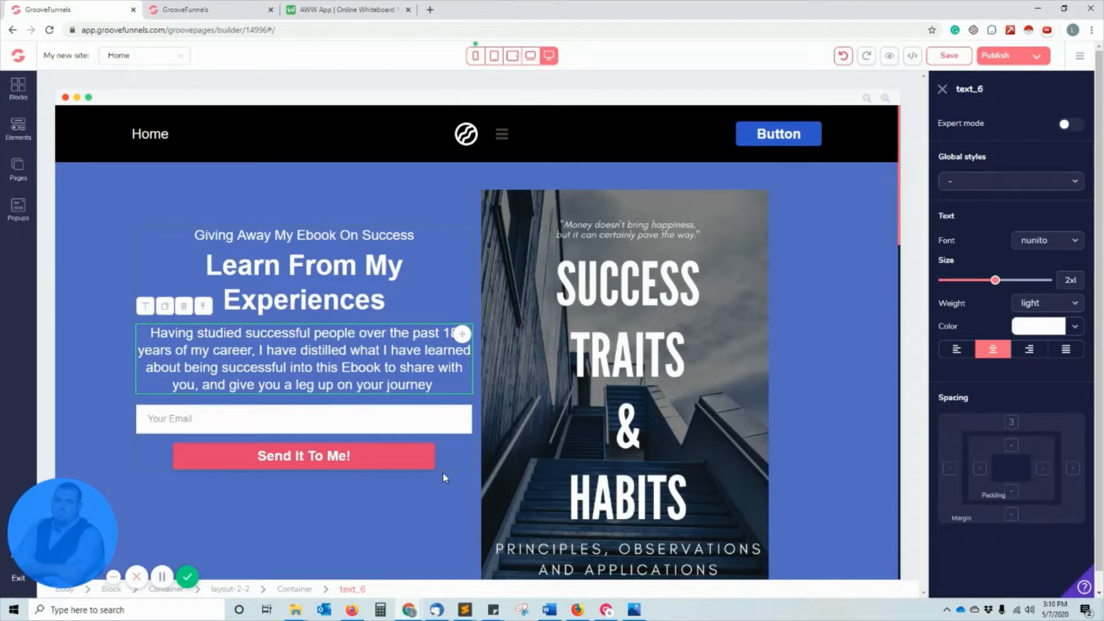
Delete the email input field from the hero section and confirm the removal.
scroll(458, 516, "down", 3)
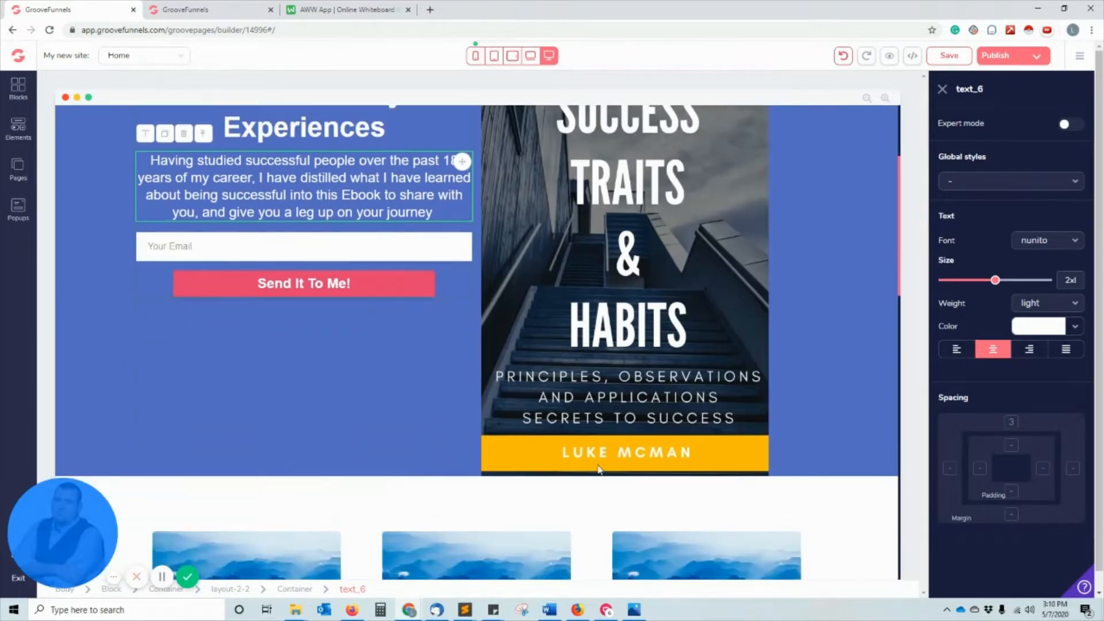
scroll(598, 469, "down", 3)
scroll(508, 352, "up", 6)
scroll(517, 356, "down", 8)
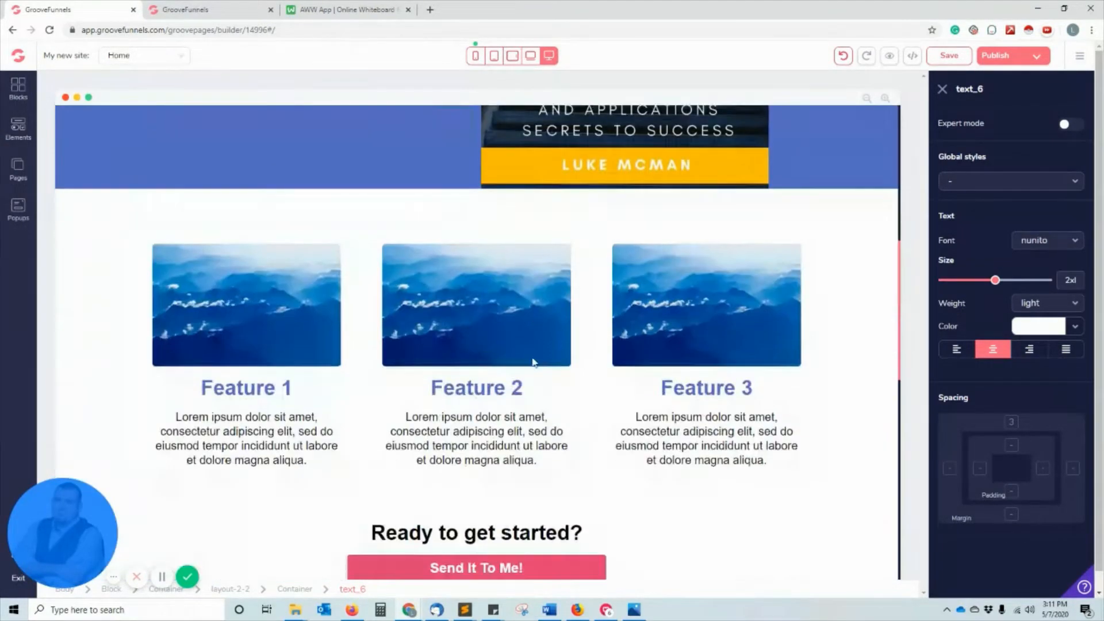
scroll(435, 435, "down", 3)
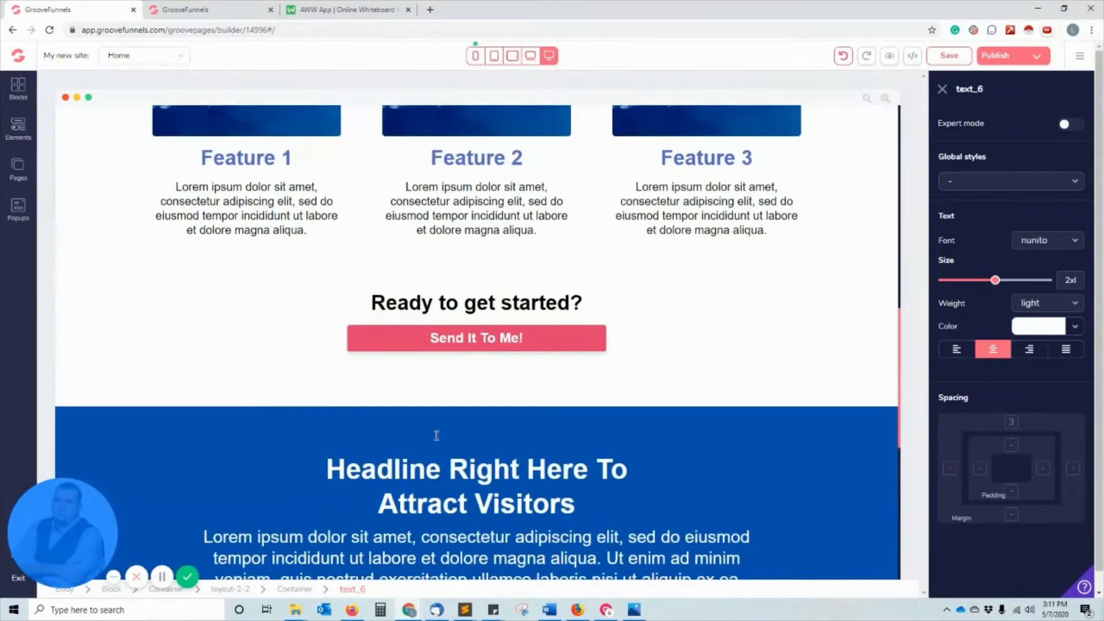
scroll(437, 433, "up", 10)
left_click(293, 415)
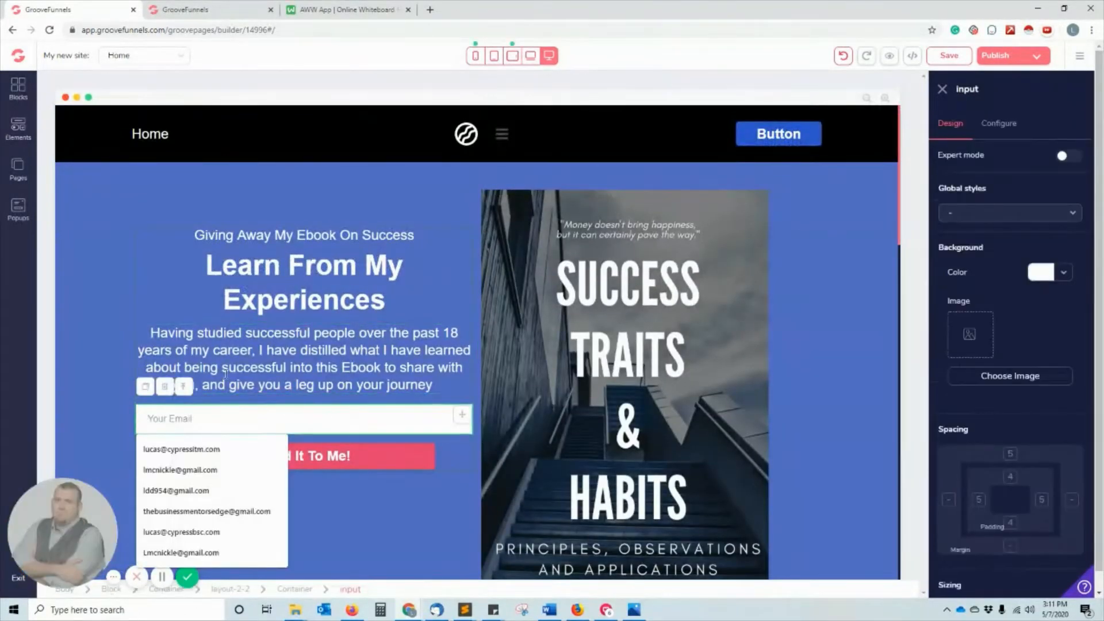
left_click(164, 387)
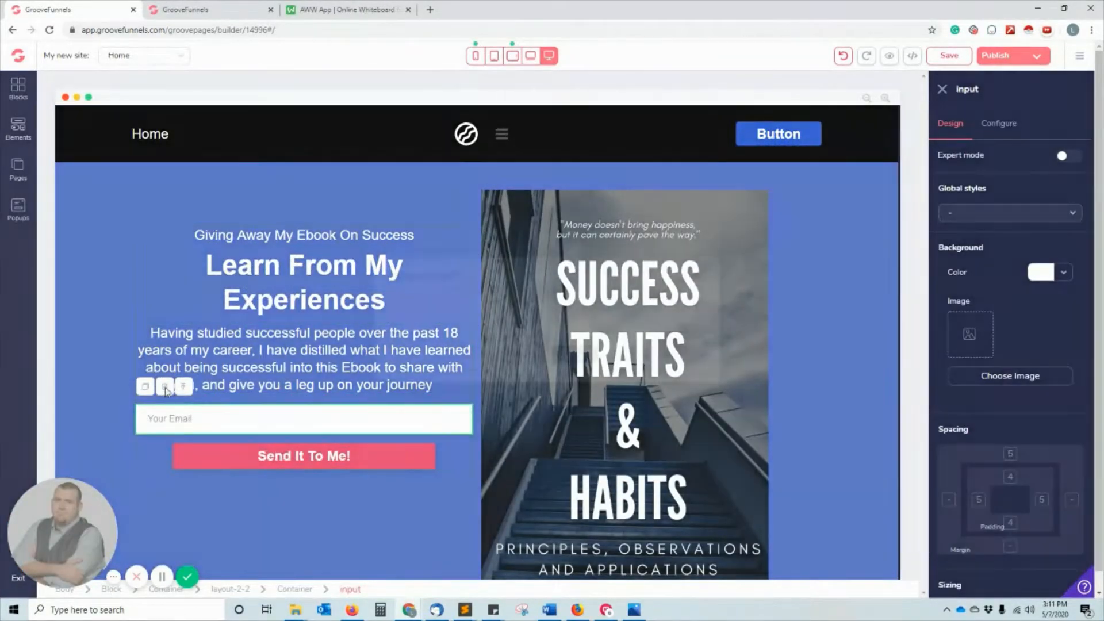
left_click(549, 322)
left_click(583, 364)
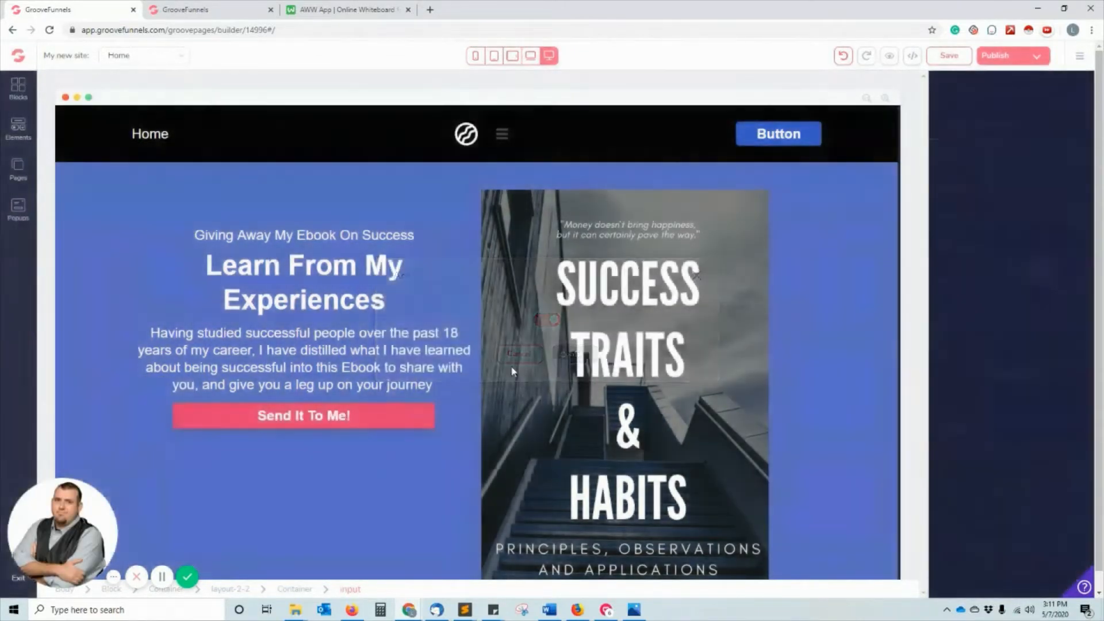
Delete the "Send It To Me!" button from the hero section and confirm the removal.
left_click(341, 417)
left_click(219, 384)
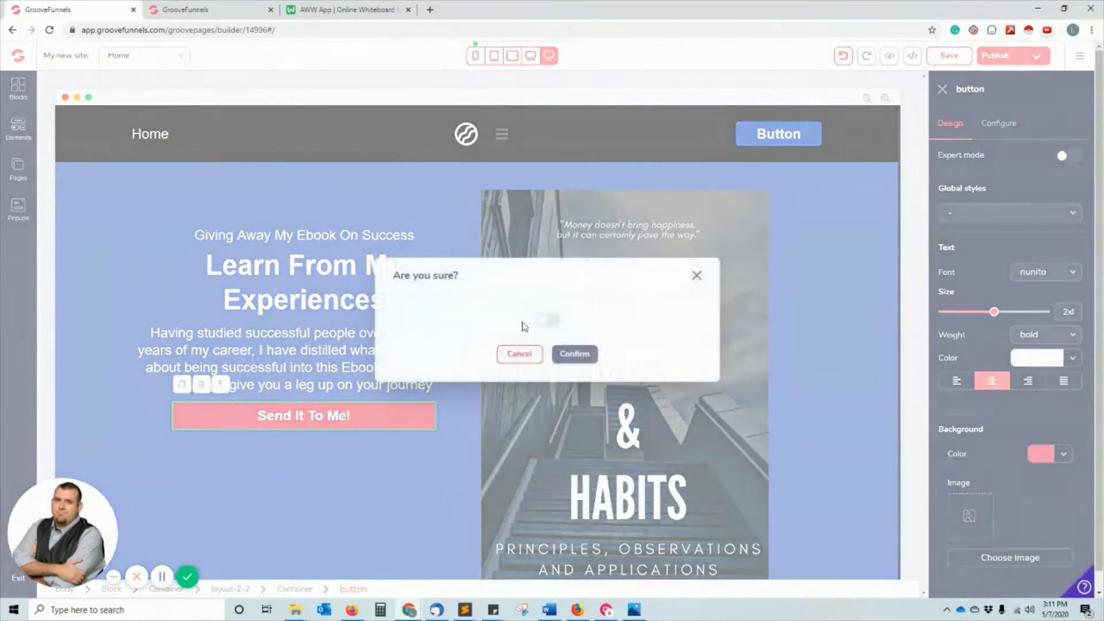
left_click(547, 319)
left_click(574, 352)
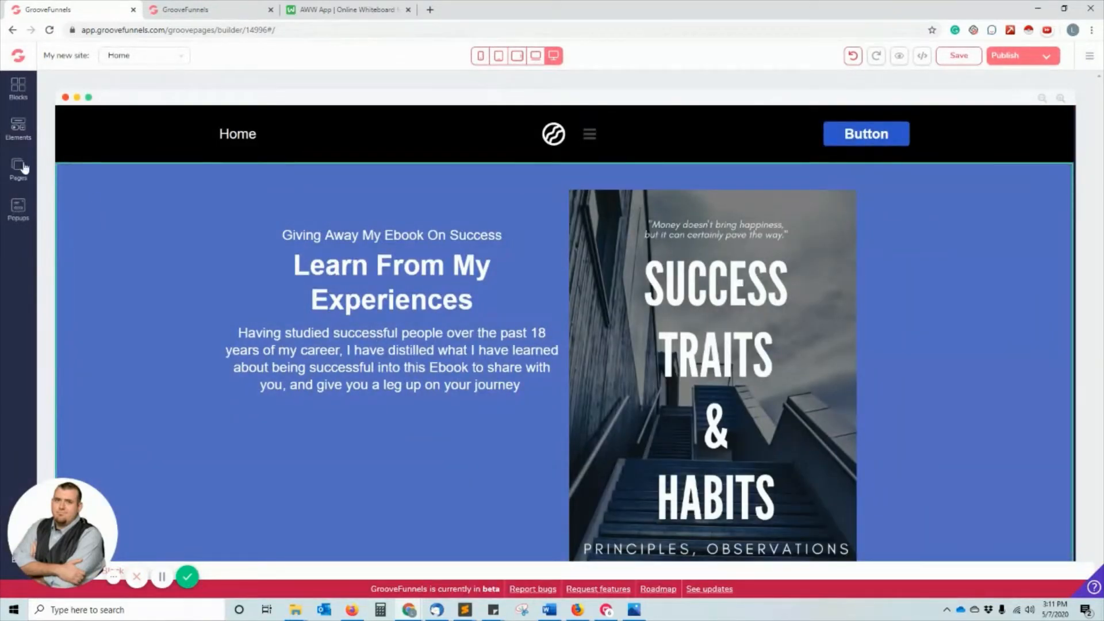
Add the Mailchimp integration form beneath the hero section's paragraph about studying successful people.
left_click(22, 138)
scroll(94, 321, "down", 5)
scroll(94, 316, "down", 5)
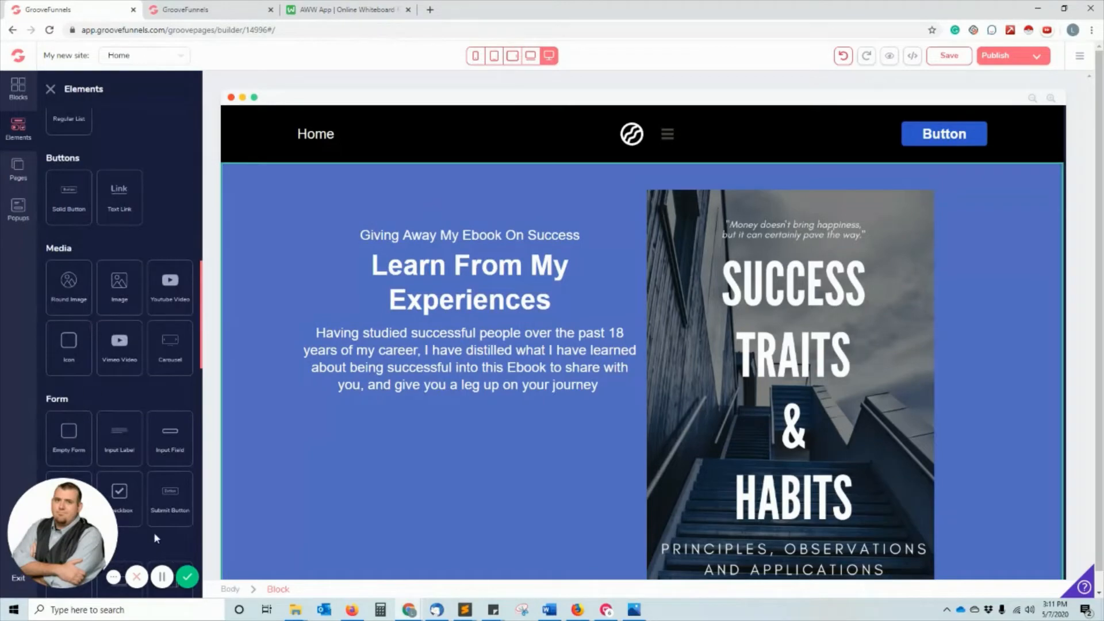
scroll(128, 378, "down", 6)
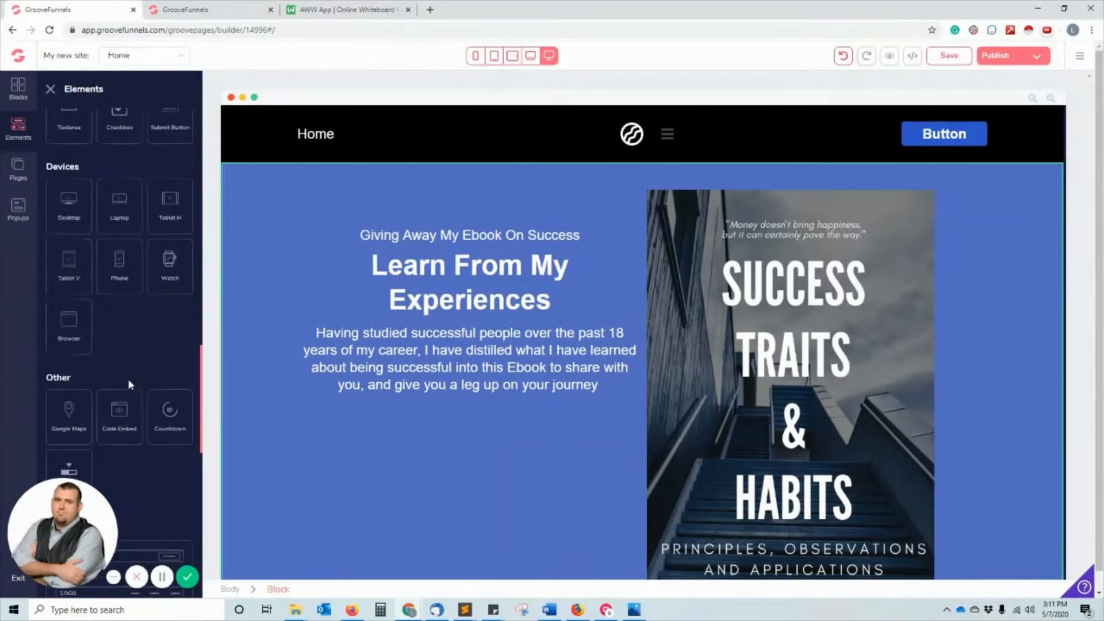
scroll(128, 378, "down", 8)
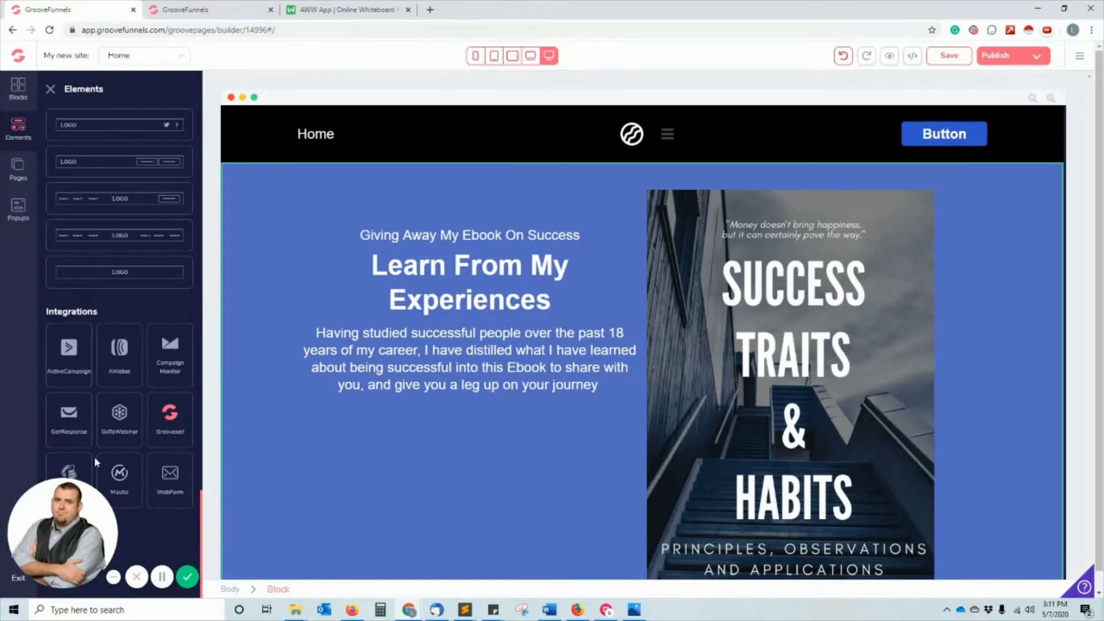
left_click_drag(94, 460, 482, 457)
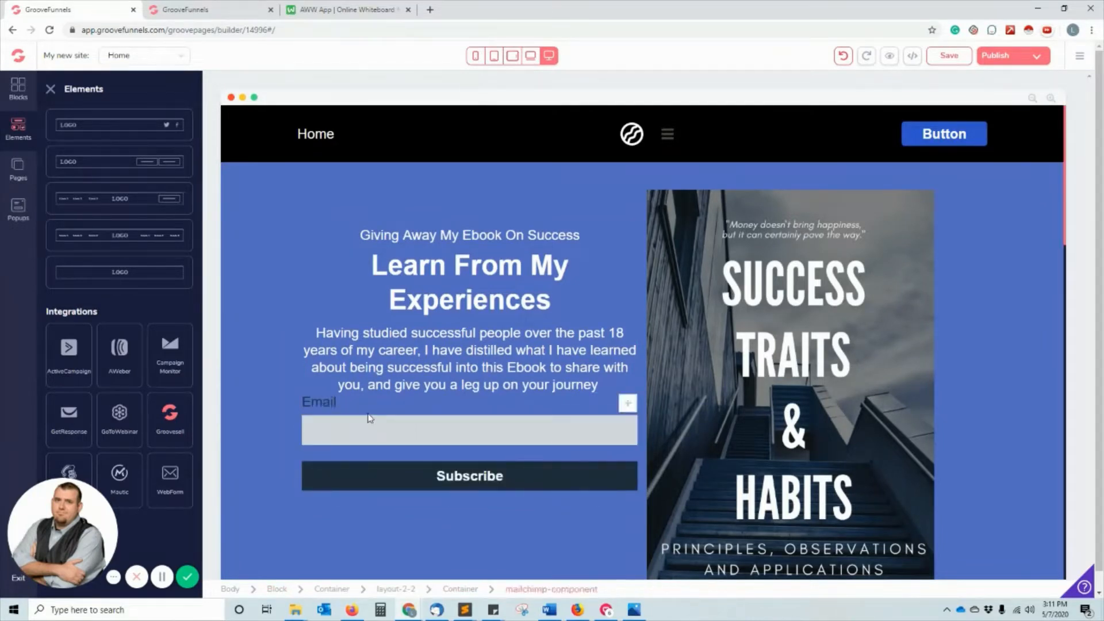
Configure the whole Mailchimp form component with the Grammarly integration and The Business Mentors list.
left_click(335, 404)
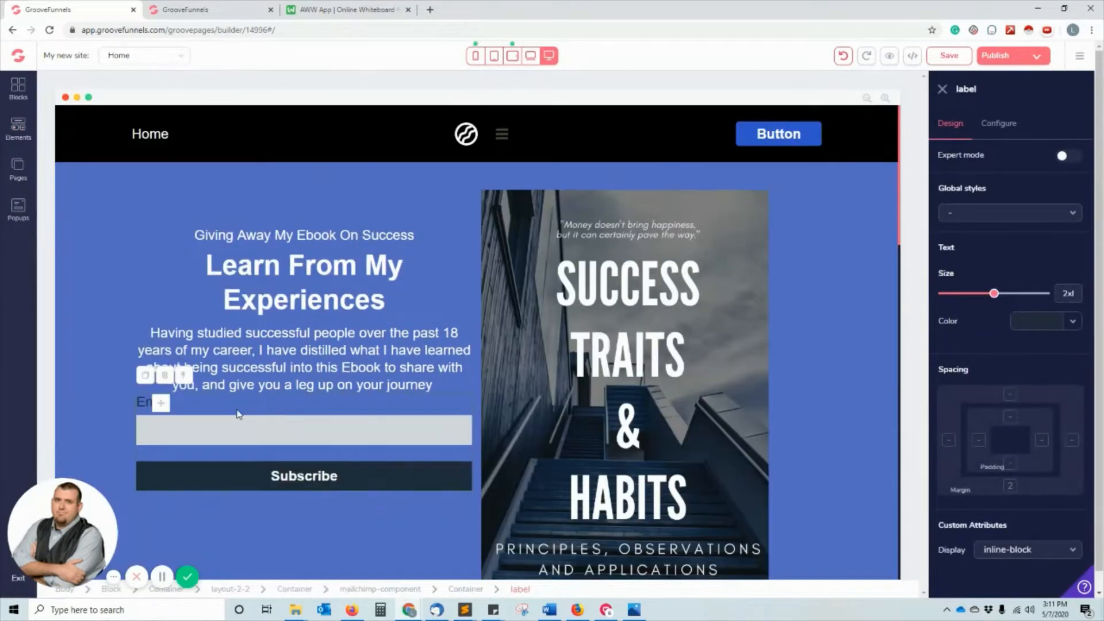
left_click(183, 375)
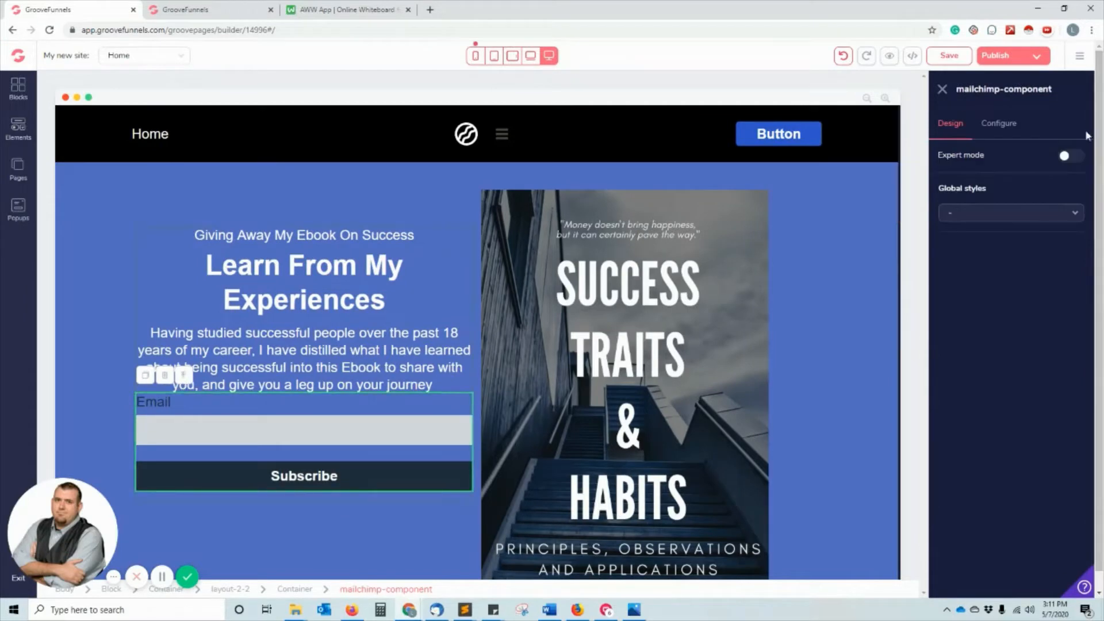
left_click(1009, 124)
left_click(1006, 179)
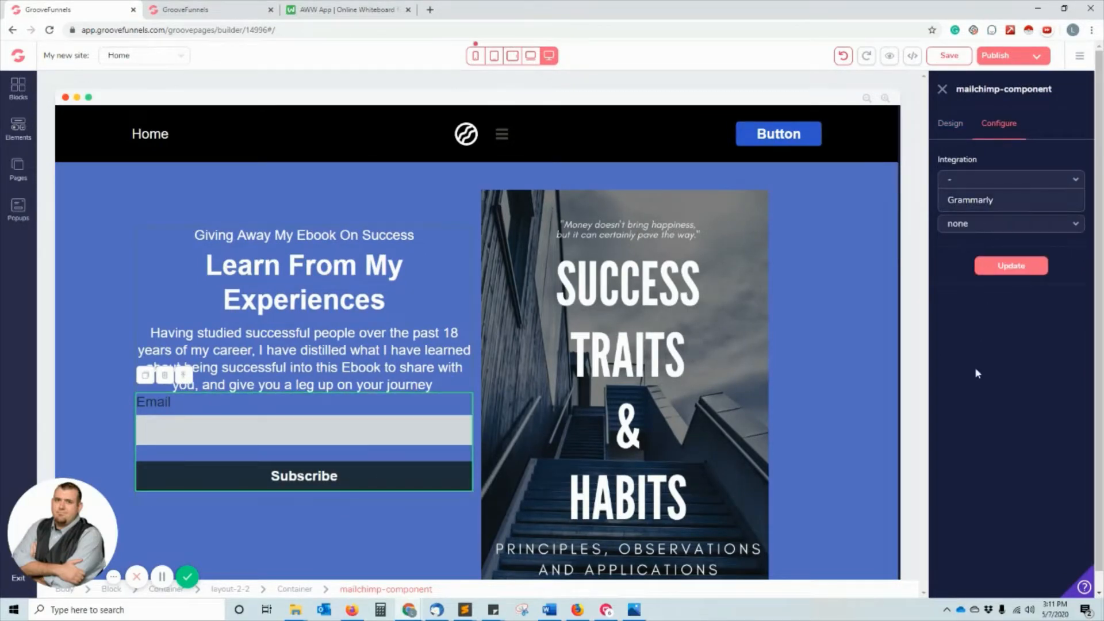
left_click(972, 179)
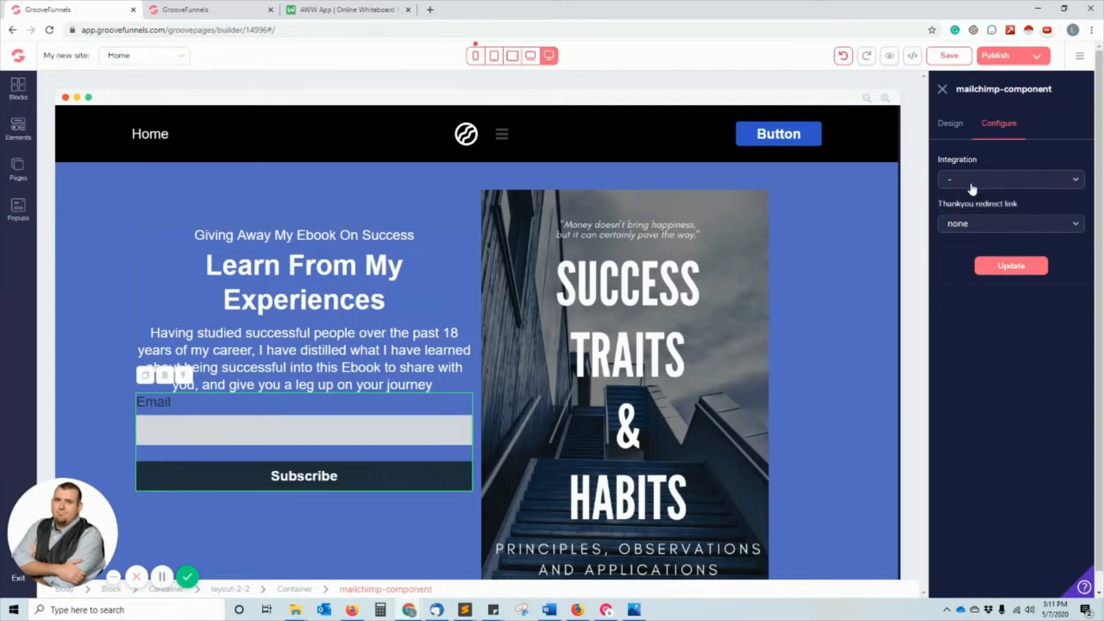
left_click(968, 187)
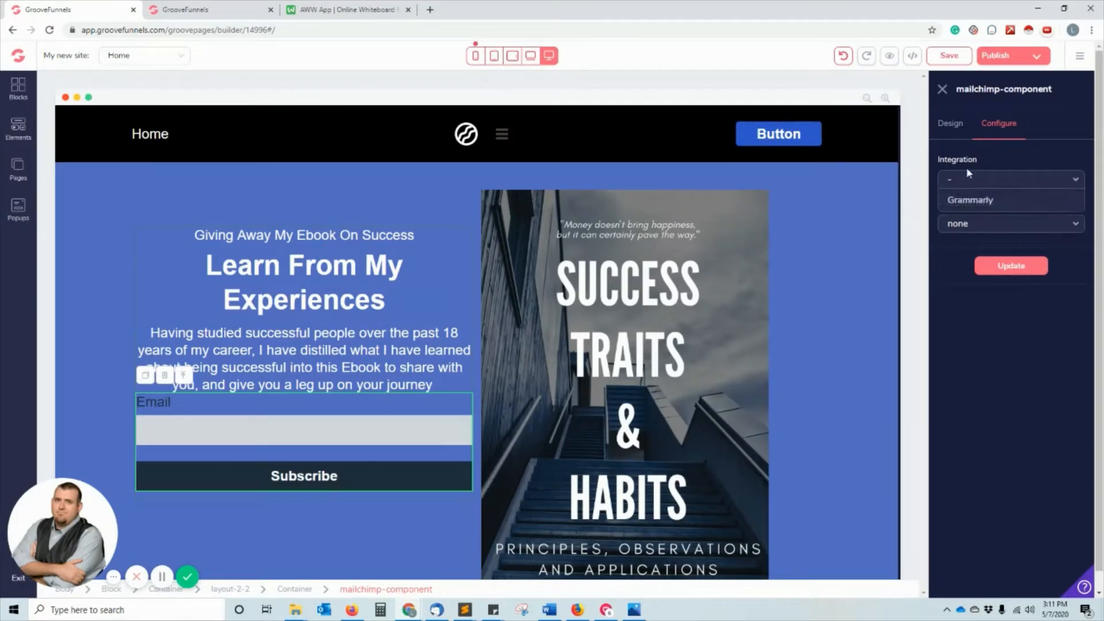
left_click(968, 179)
left_click(966, 186)
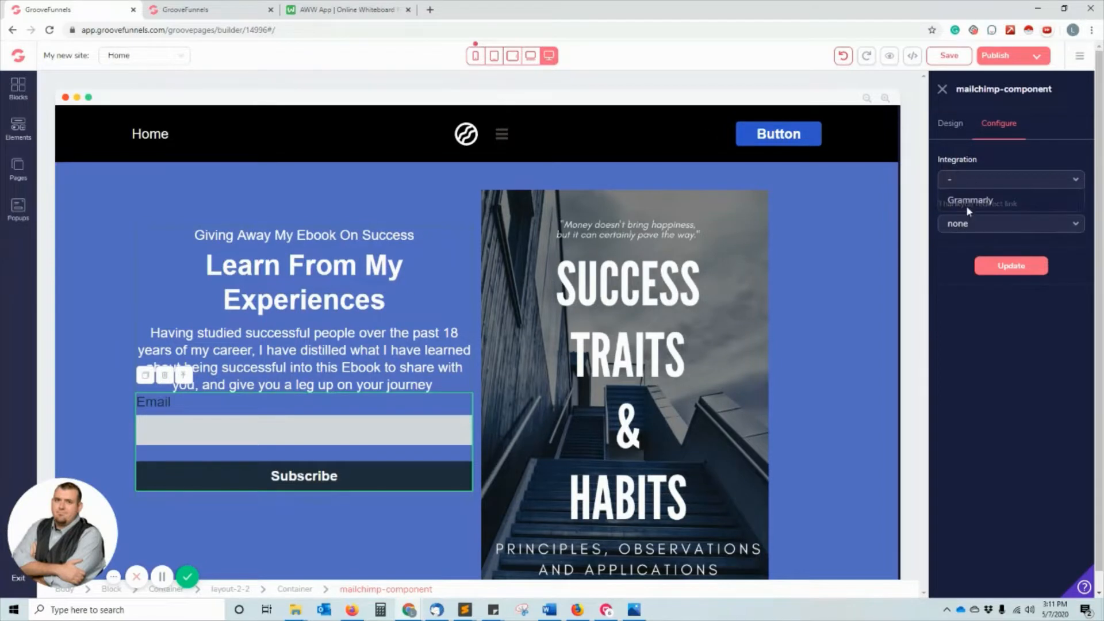
left_click(966, 208)
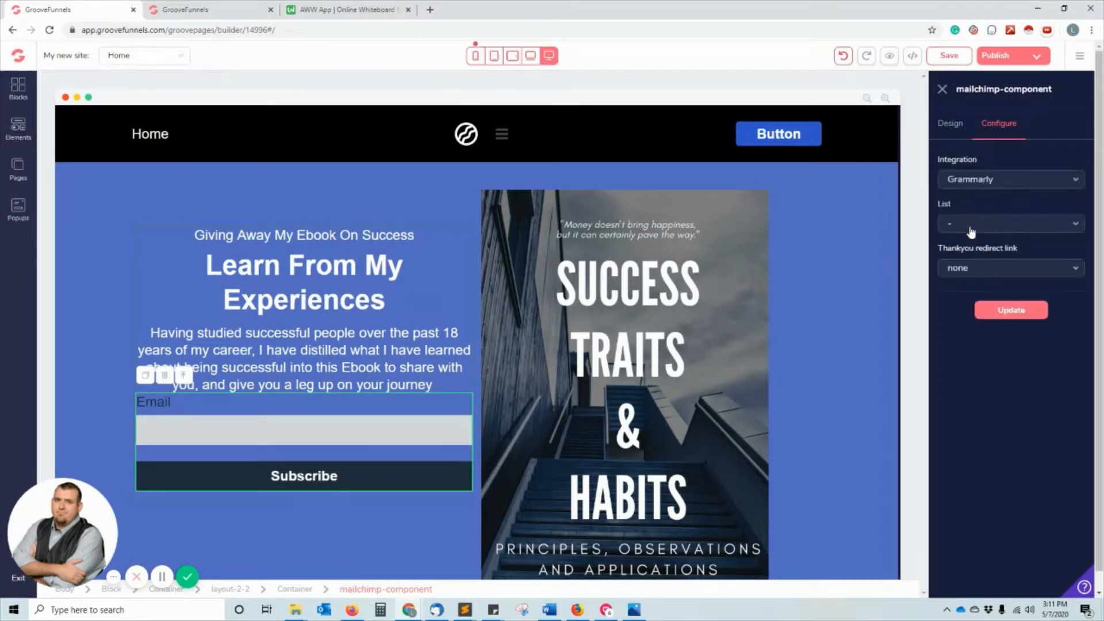
left_click(970, 233)
left_click(977, 244)
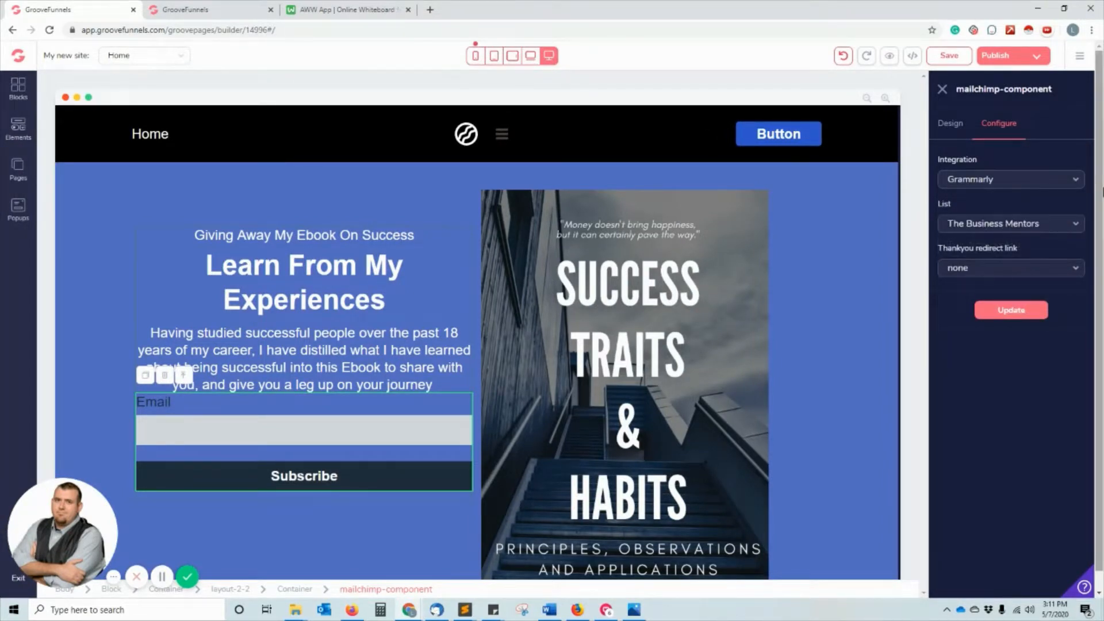
Set the Mailchimp form's thank-you redirect link to Page, update the configuration, and check the available linked pages.
left_click(1008, 273)
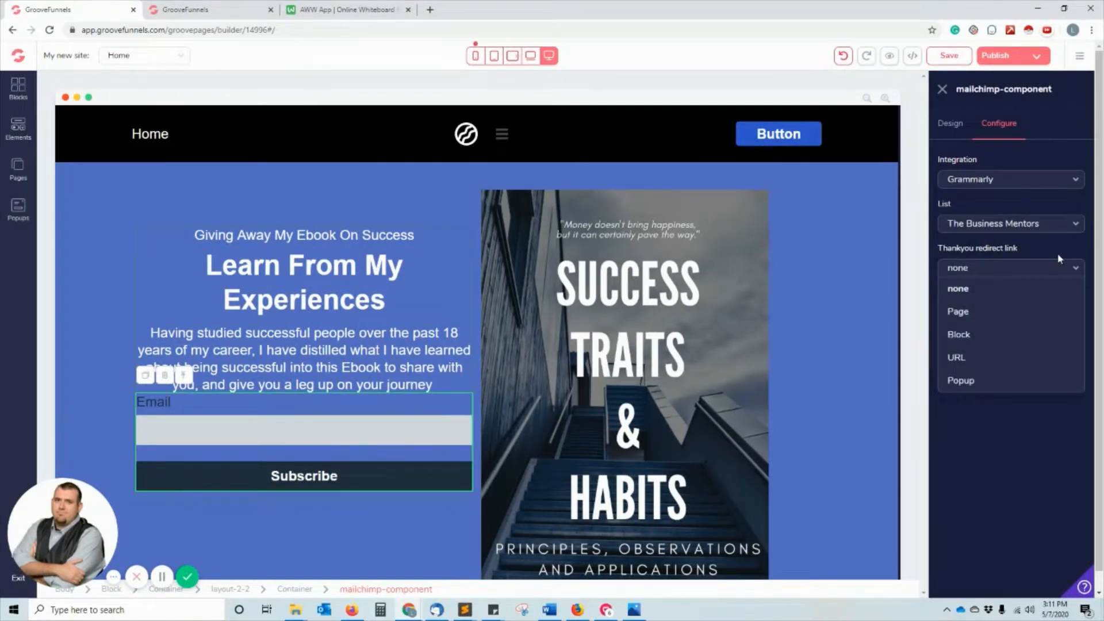
left_click(995, 311)
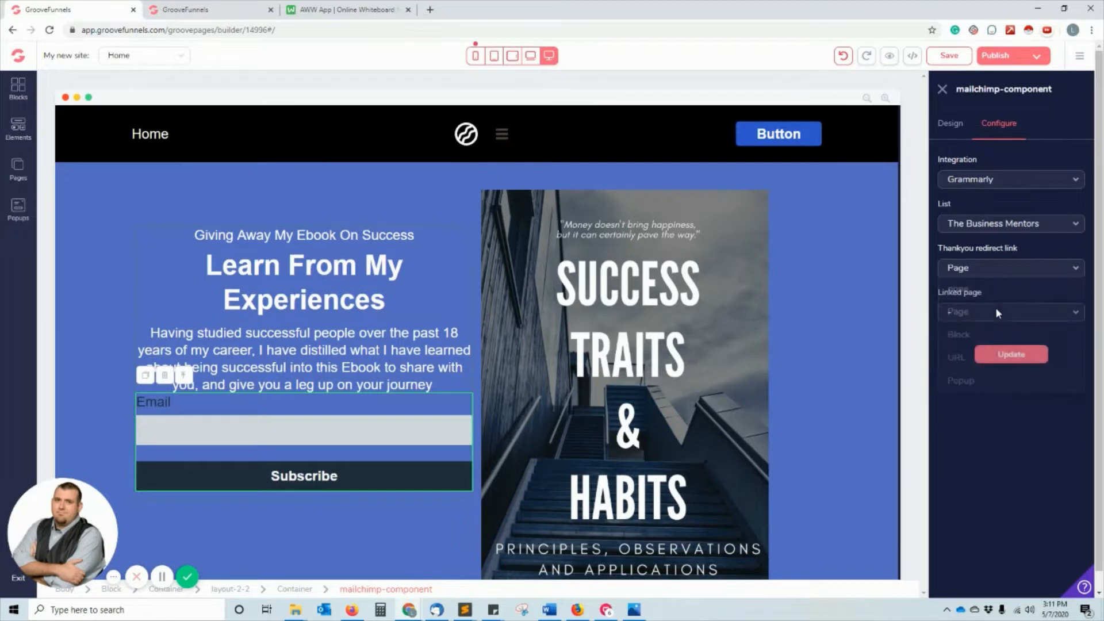
left_click(997, 355)
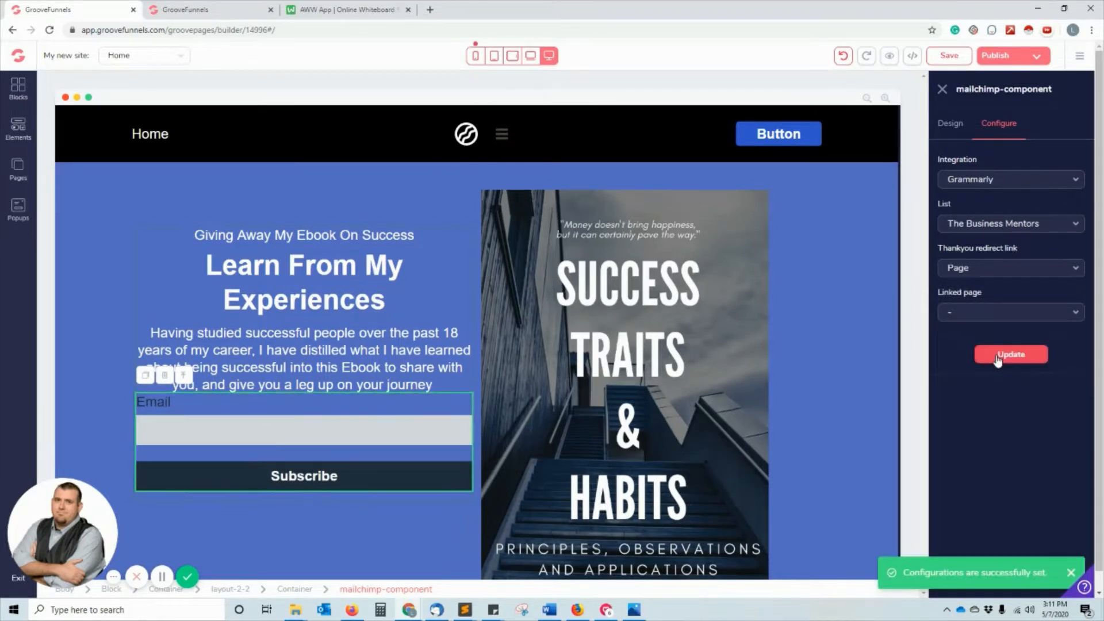
left_click(985, 313)
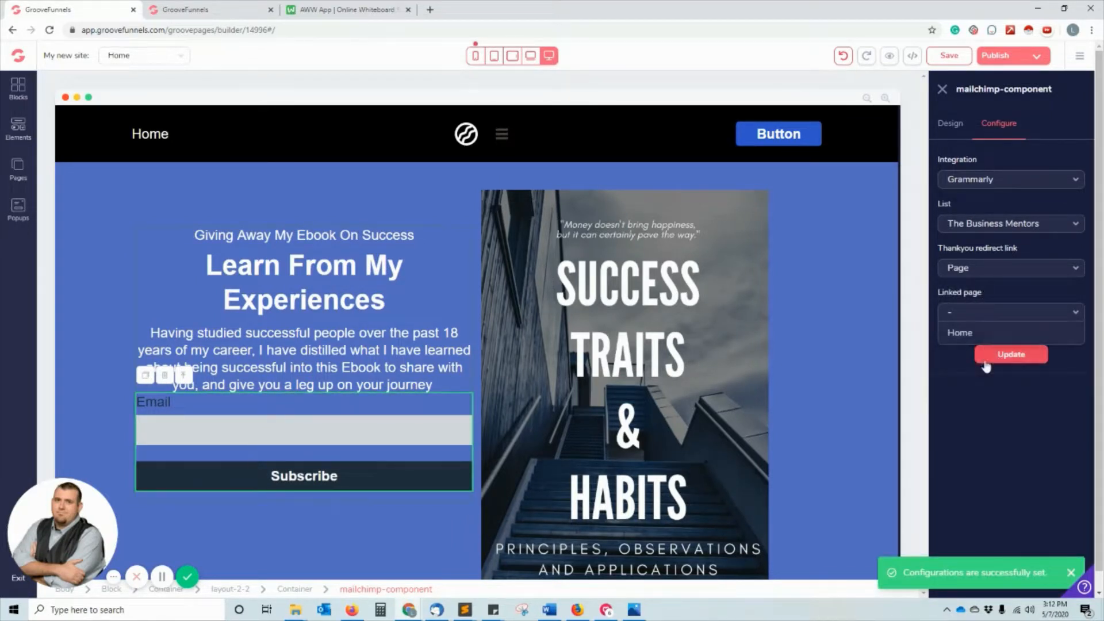
left_click(1004, 313)
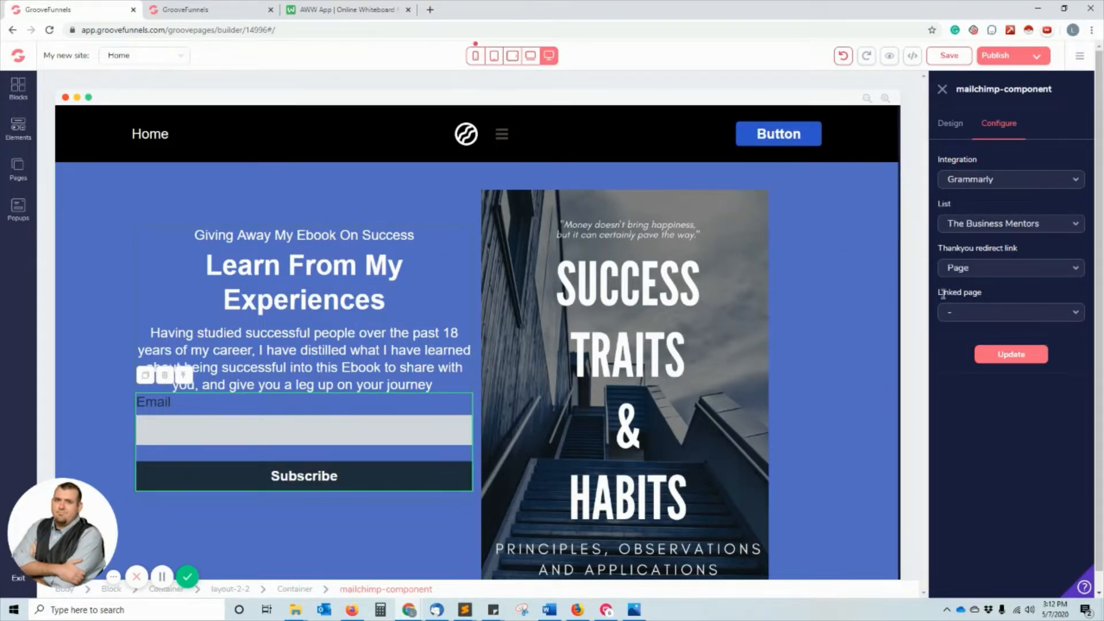
Try to edit the form's Email label text directly on the page.
left_click(962, 135)
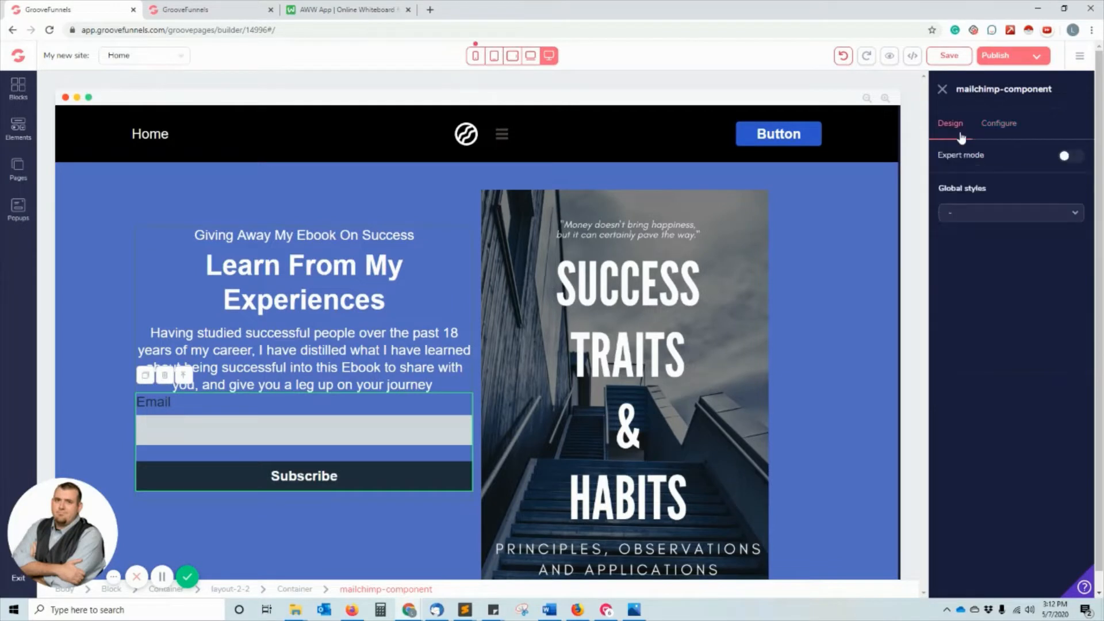
left_click(166, 412)
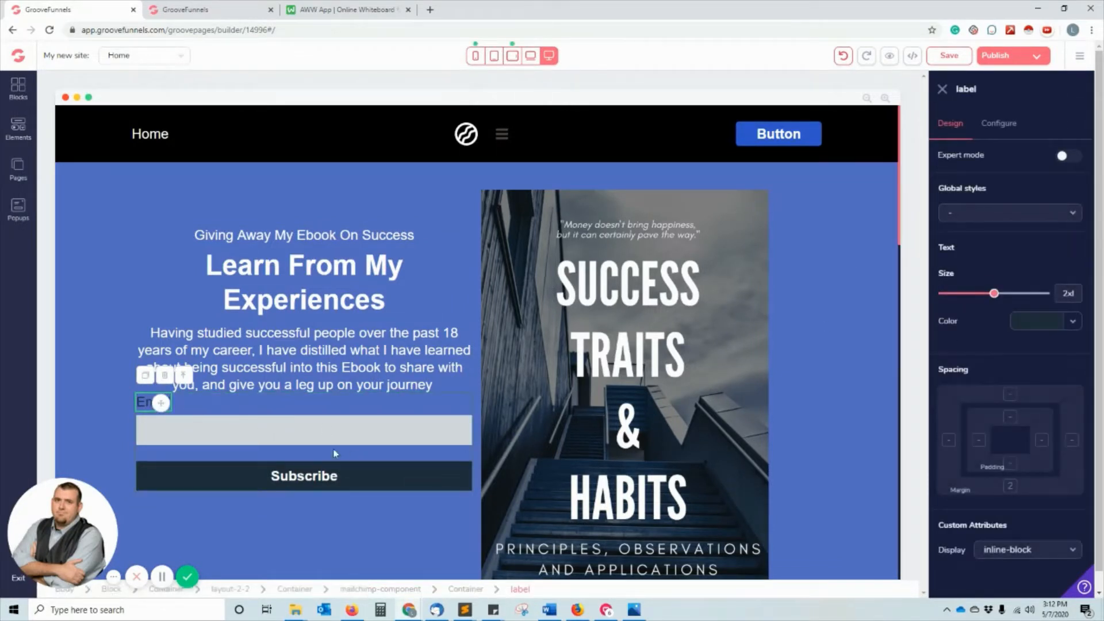
double_click(149, 404)
scroll(190, 431, "down", 7)
scroll(172, 414, "up", 7)
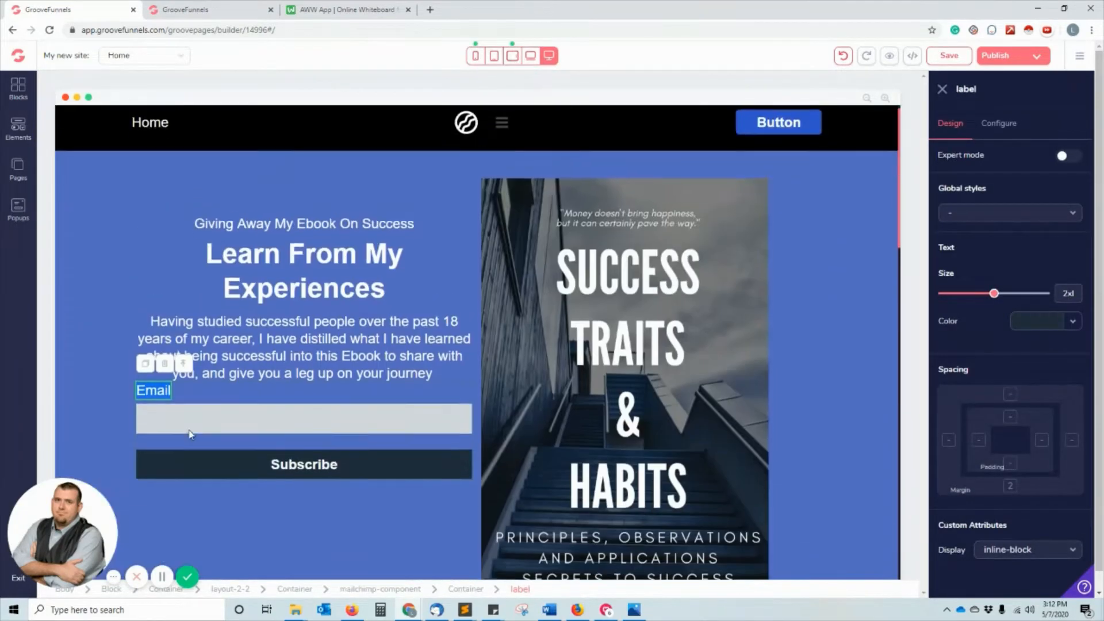
left_click(148, 402)
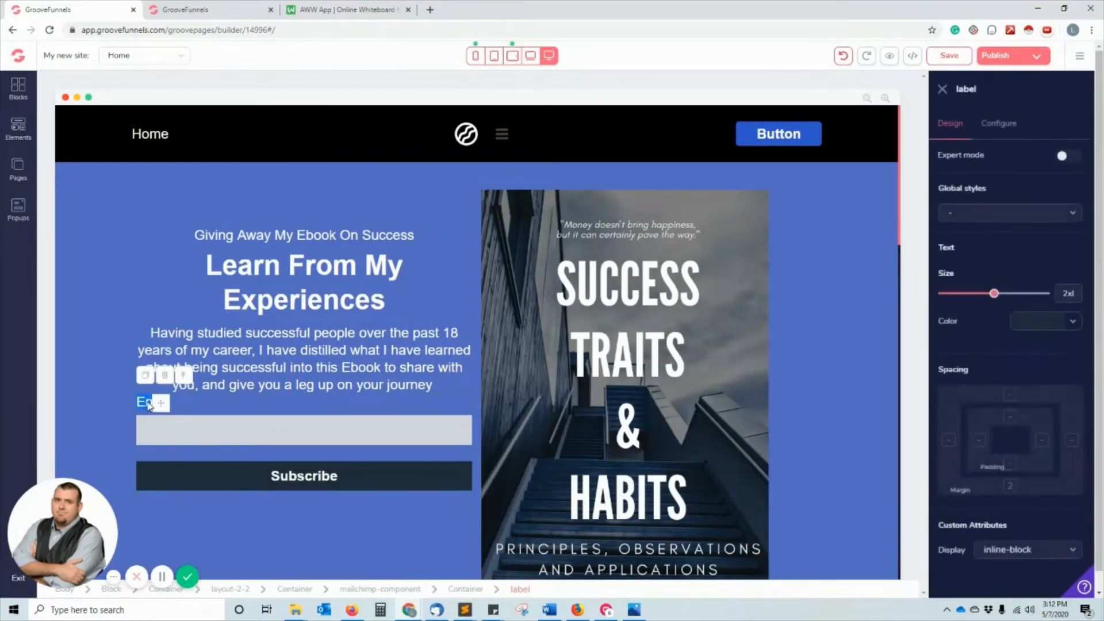
double_click(151, 401)
left_click(247, 404)
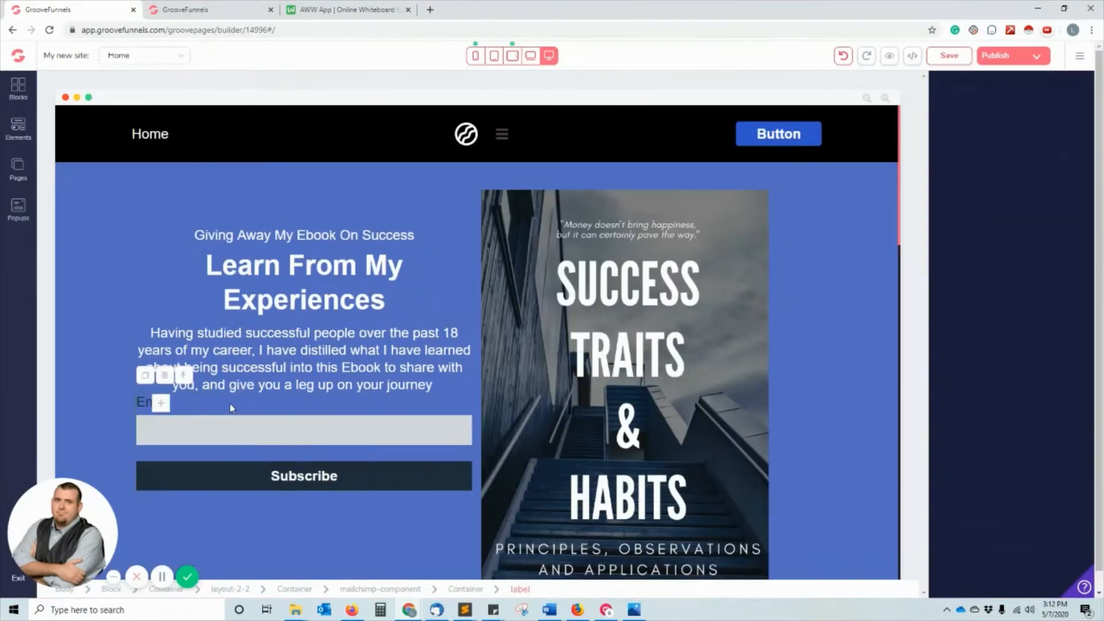
Set both the "Label for" value and the label text of the form's Email label to "Your Best Email" and update it.
left_click(1011, 128)
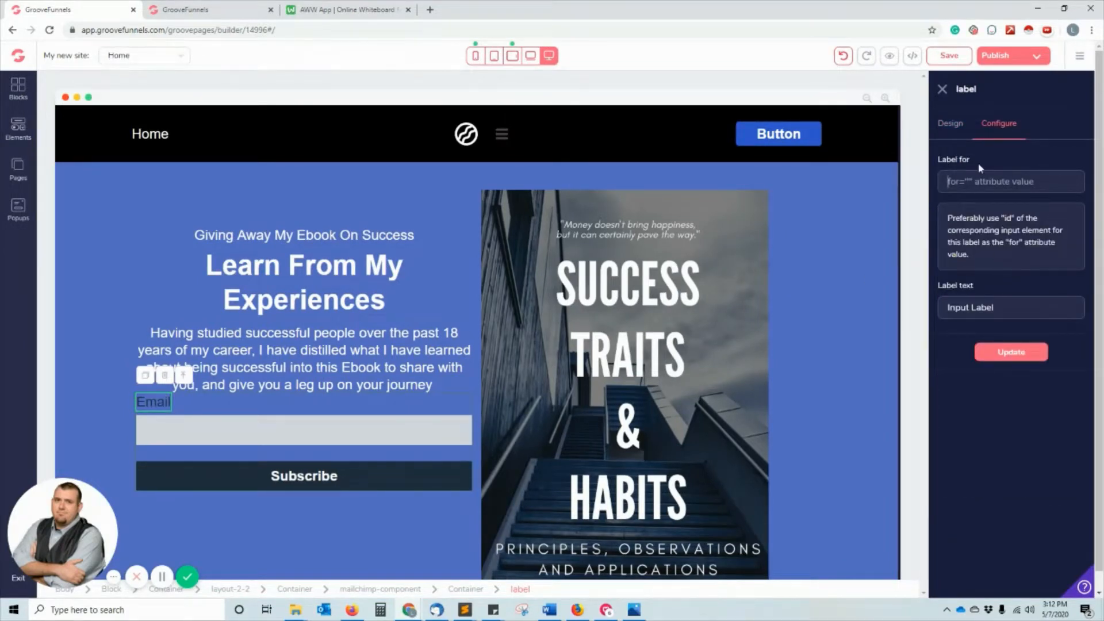
type("Your Best Email")
key("Tab")
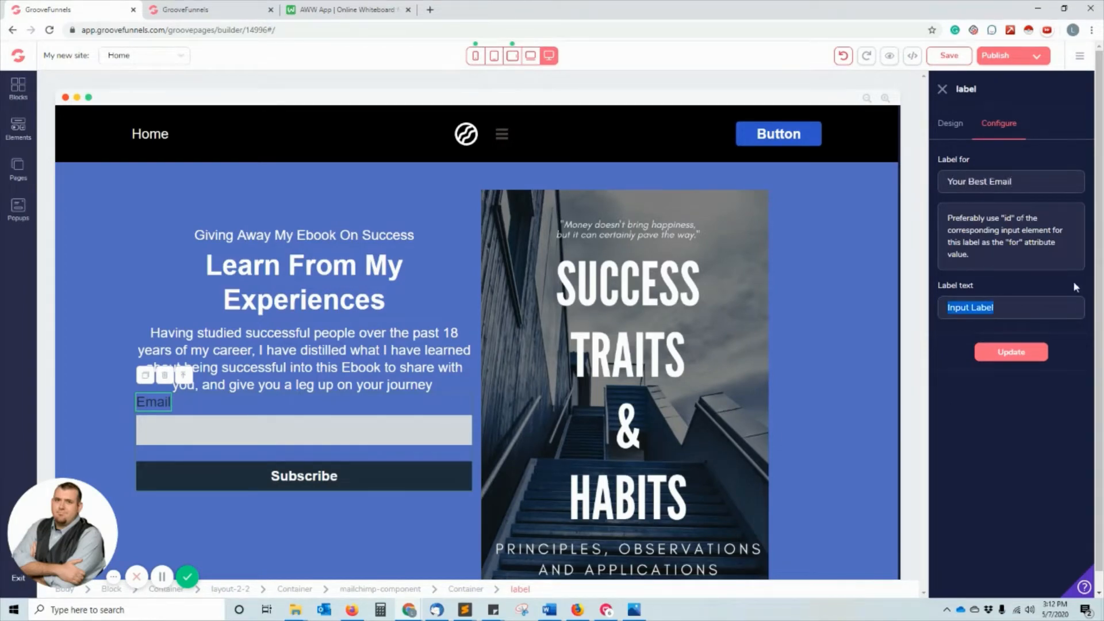
type("Your B")
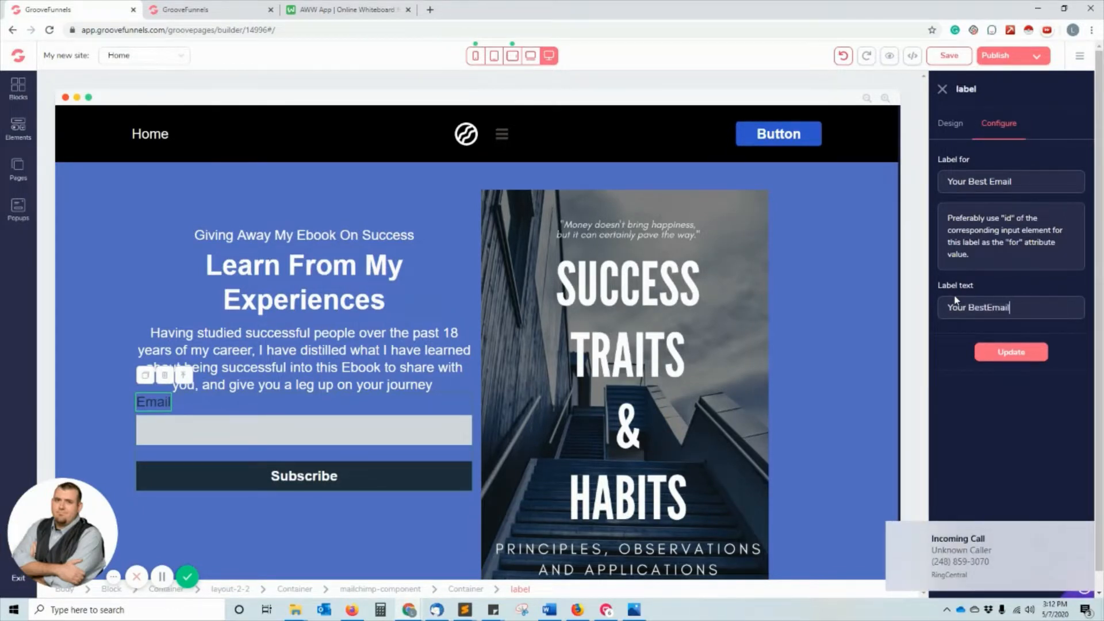
type("est Ema")
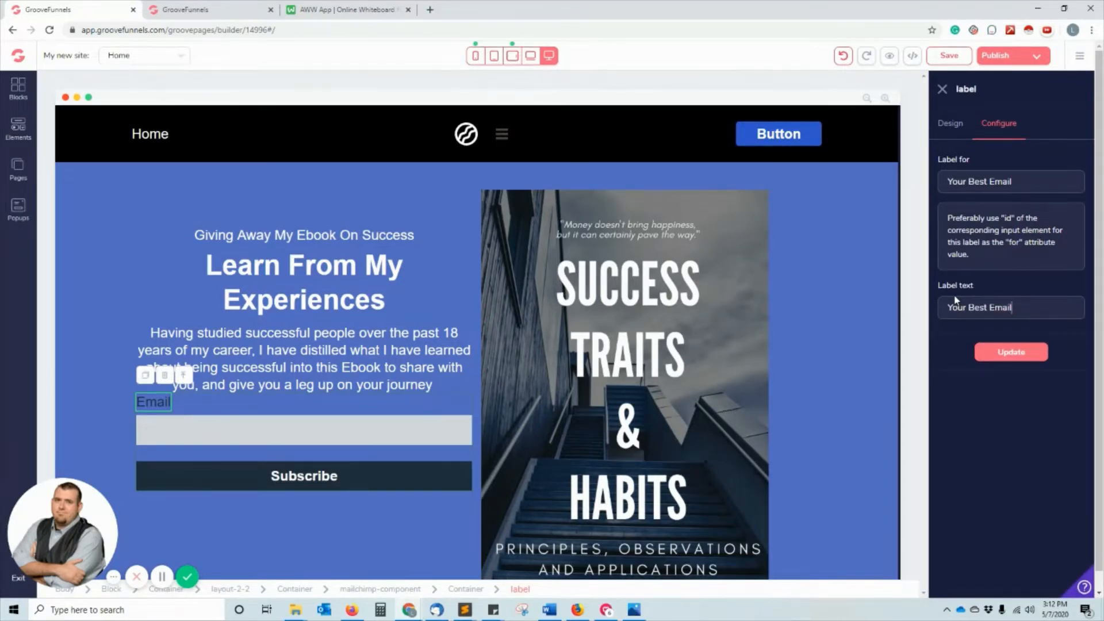
left_click(1011, 352)
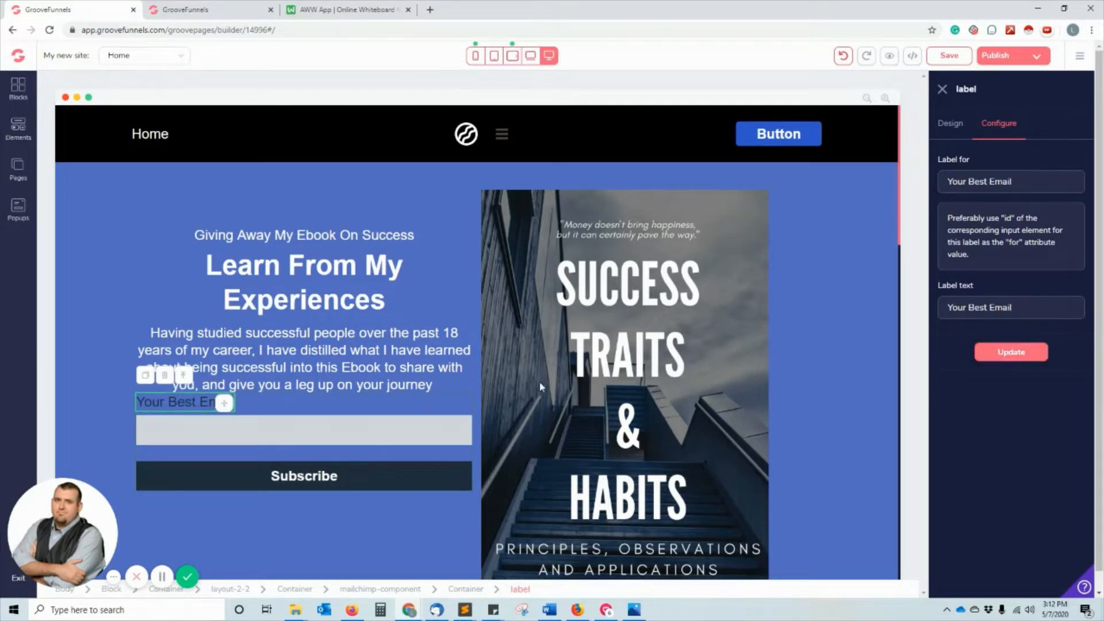
Change the text color of the "Your Best Email" label to white.
left_click(947, 129)
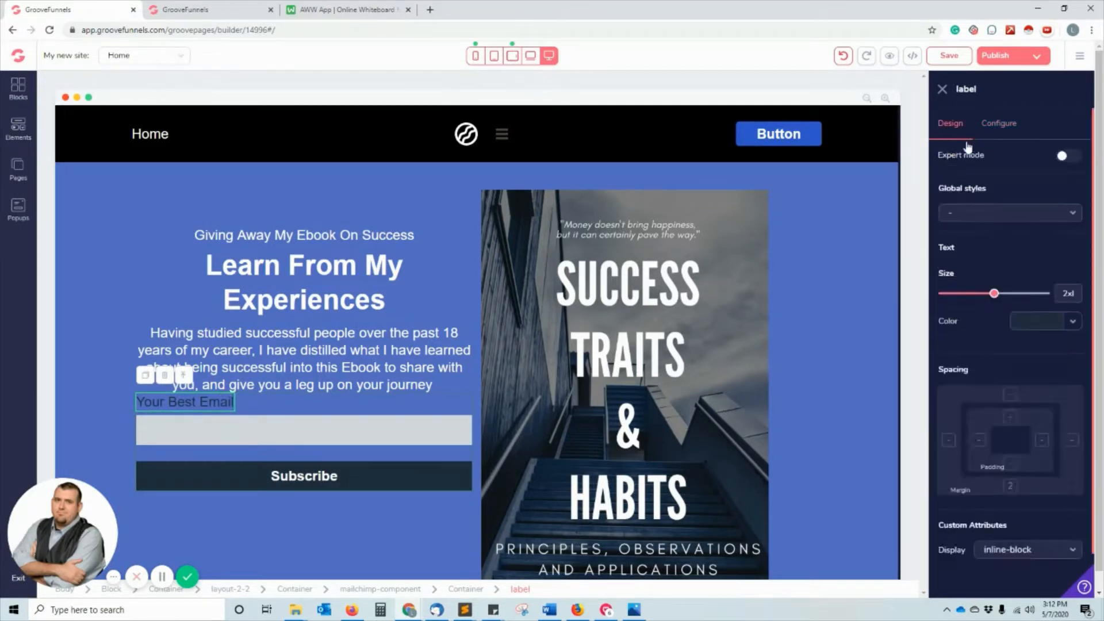
scroll(1026, 374, "down", 1)
scroll(1019, 334, "up", 1)
left_click(1061, 328)
left_click(953, 384)
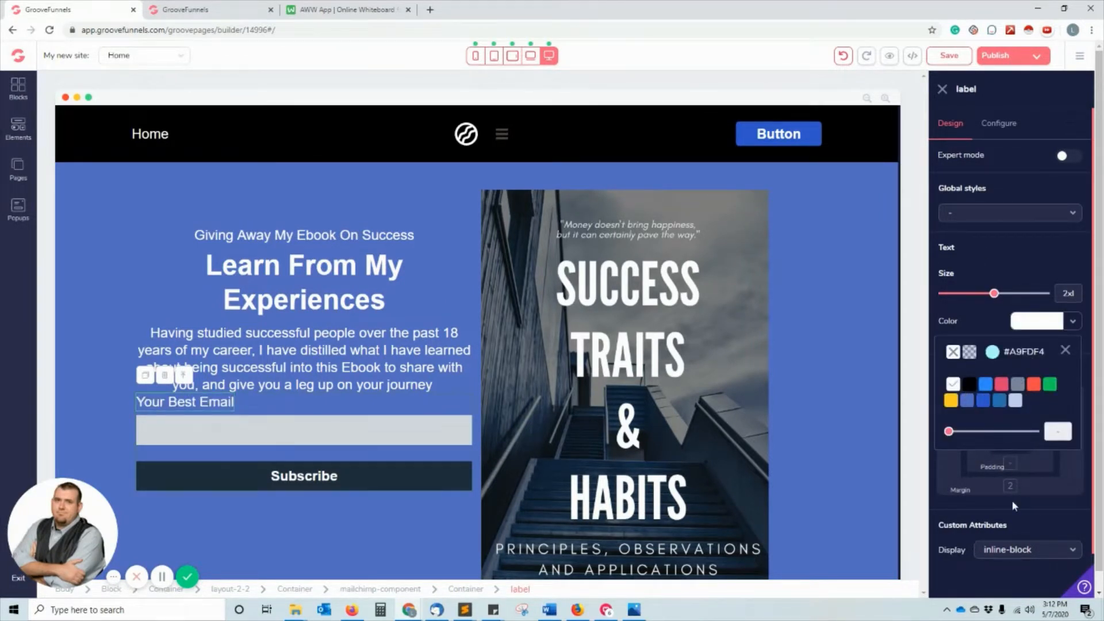
scroll(1035, 554, "down", 1)
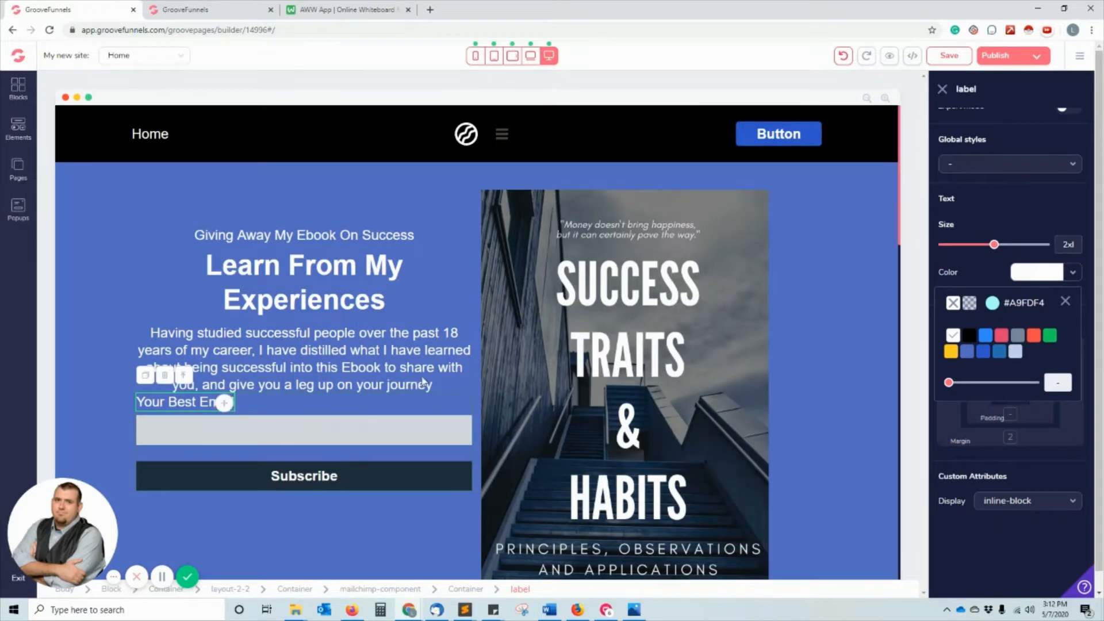
left_click(397, 380)
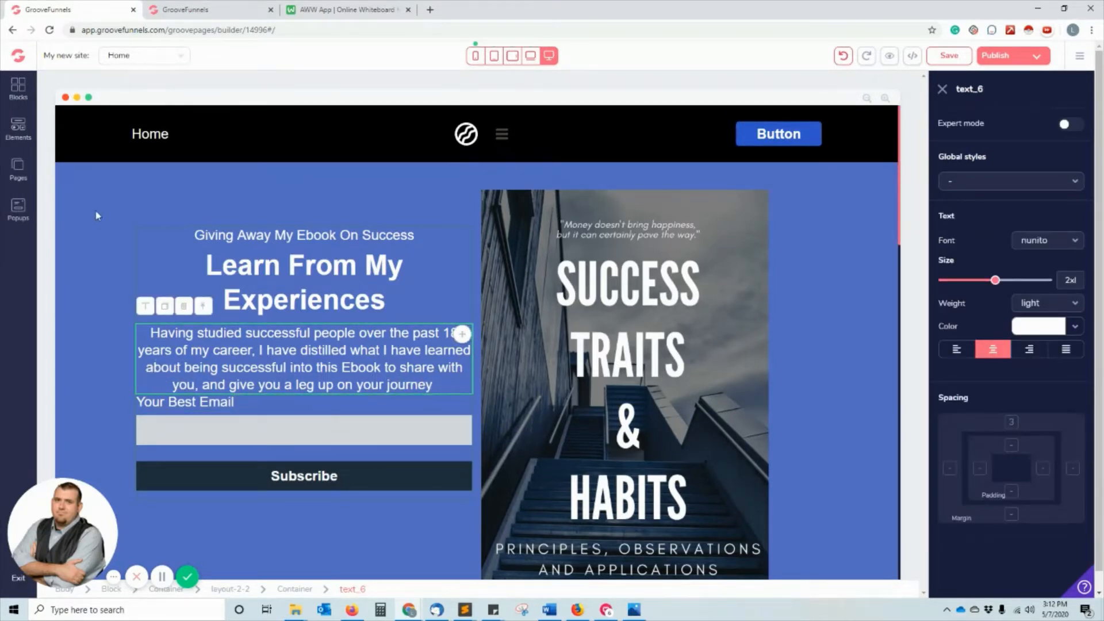
Insert a divider element between the "Your Best Email" label and the email input field.
left_click(18, 126)
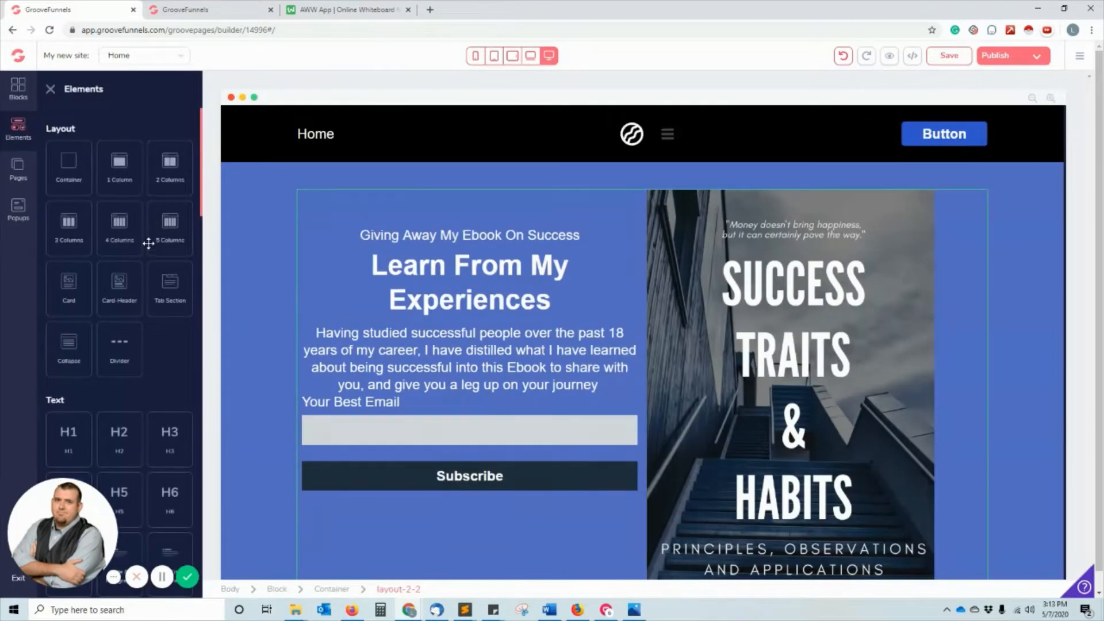
scroll(149, 244, "down", 2)
left_click_drag(120, 233, 457, 420)
Move the "Your Best Email" label below the dashed divider so it sits directly above the email input field.
left_click(354, 420)
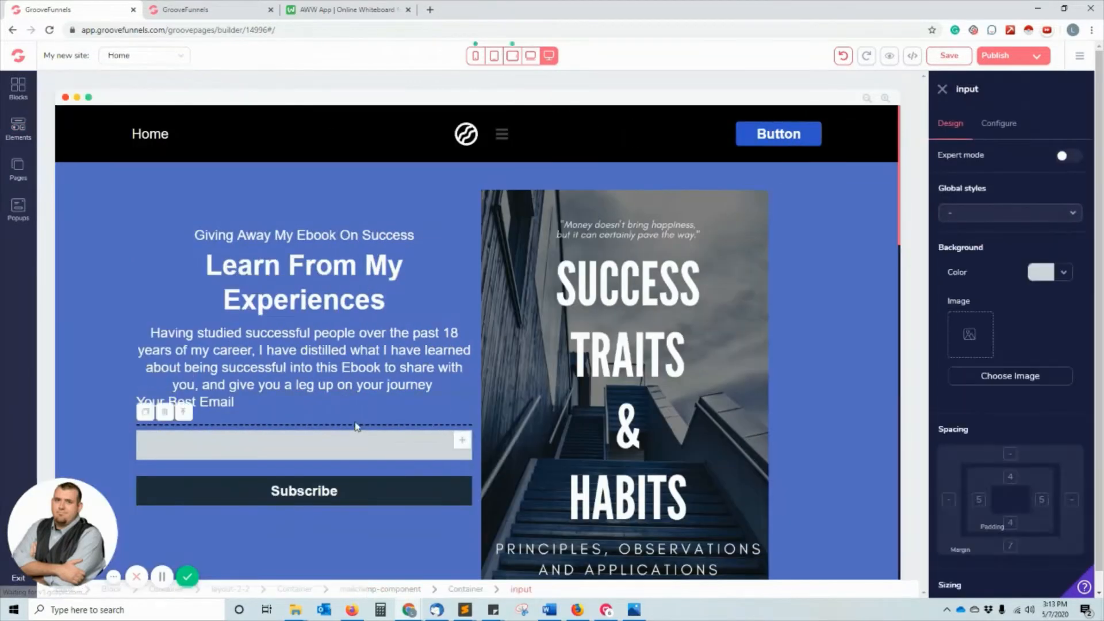
left_click(354, 422)
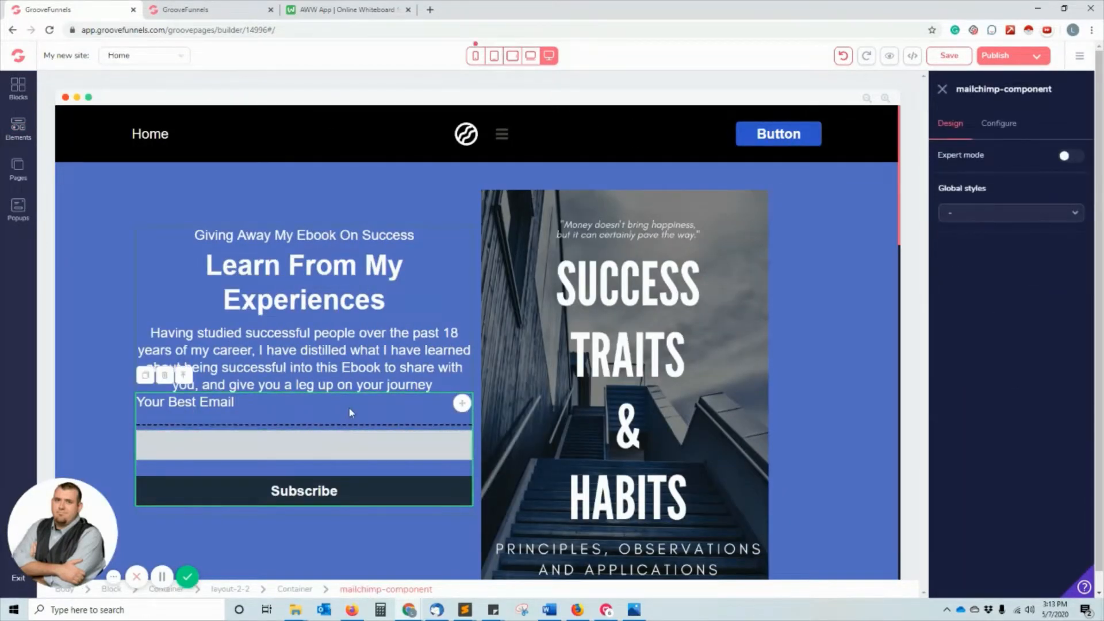
left_click(350, 399)
left_click(351, 420)
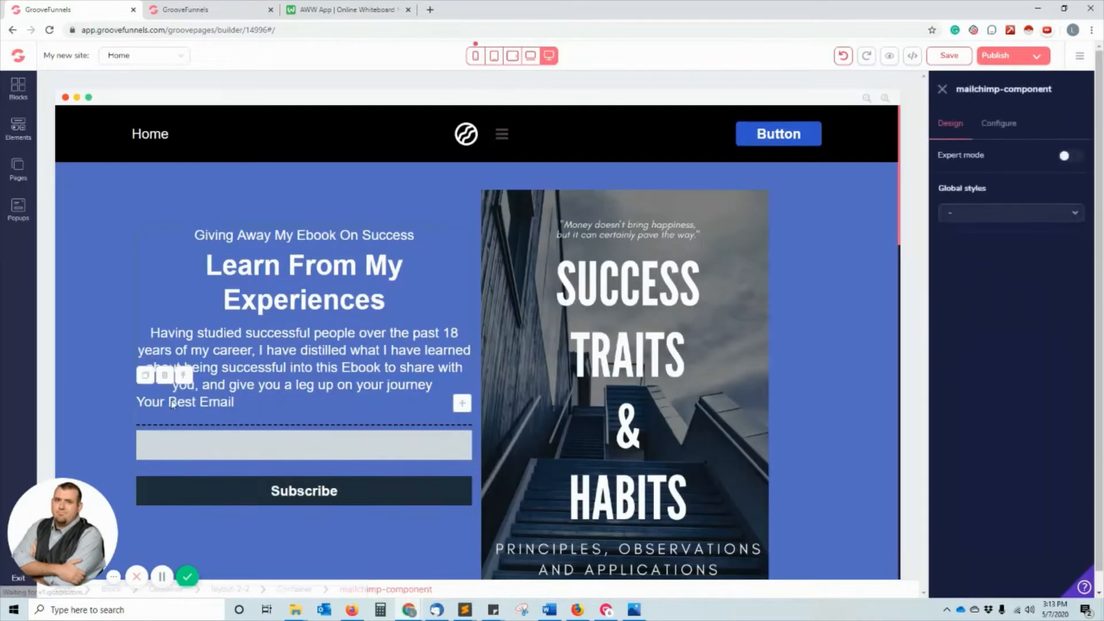
double_click(172, 404)
left_click(192, 425)
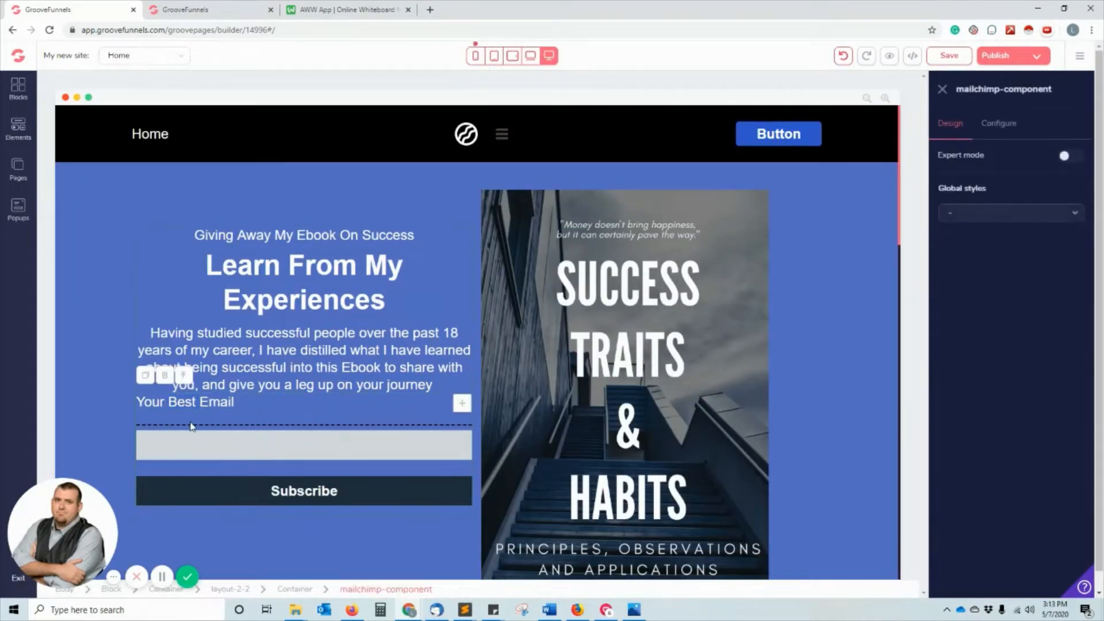
left_click(179, 403)
scroll(230, 408, "down", 5)
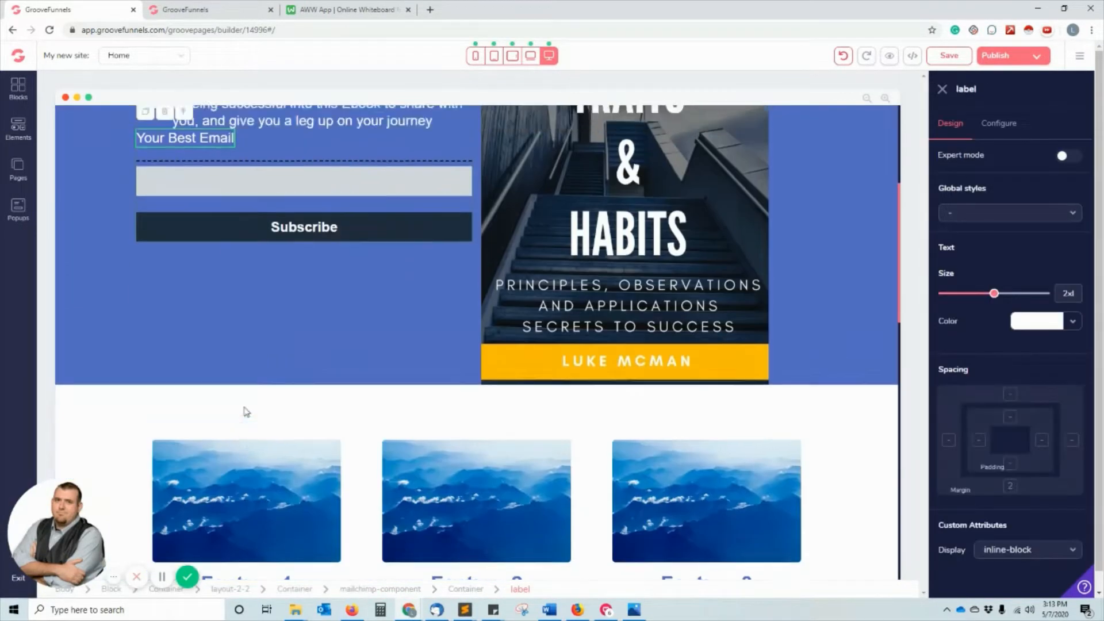
scroll(247, 411, "up", 5)
left_click_drag(193, 404, 288, 443)
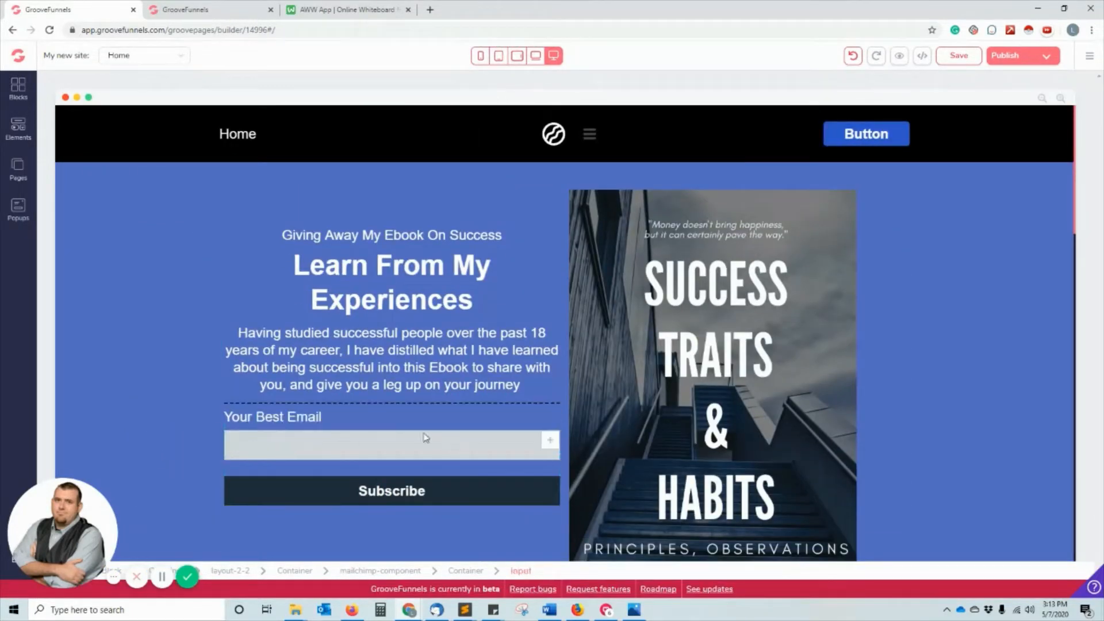
Change the border color of the dashed divider above the "Your Best Email" label to white.
left_click(402, 403)
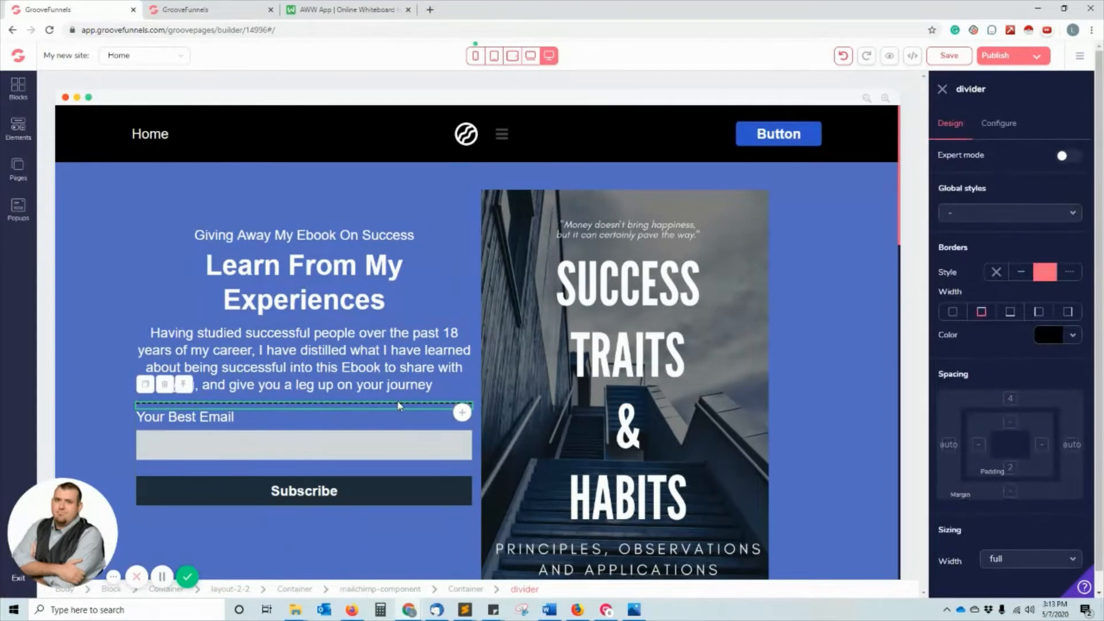
left_click(397, 404)
left_click(396, 404)
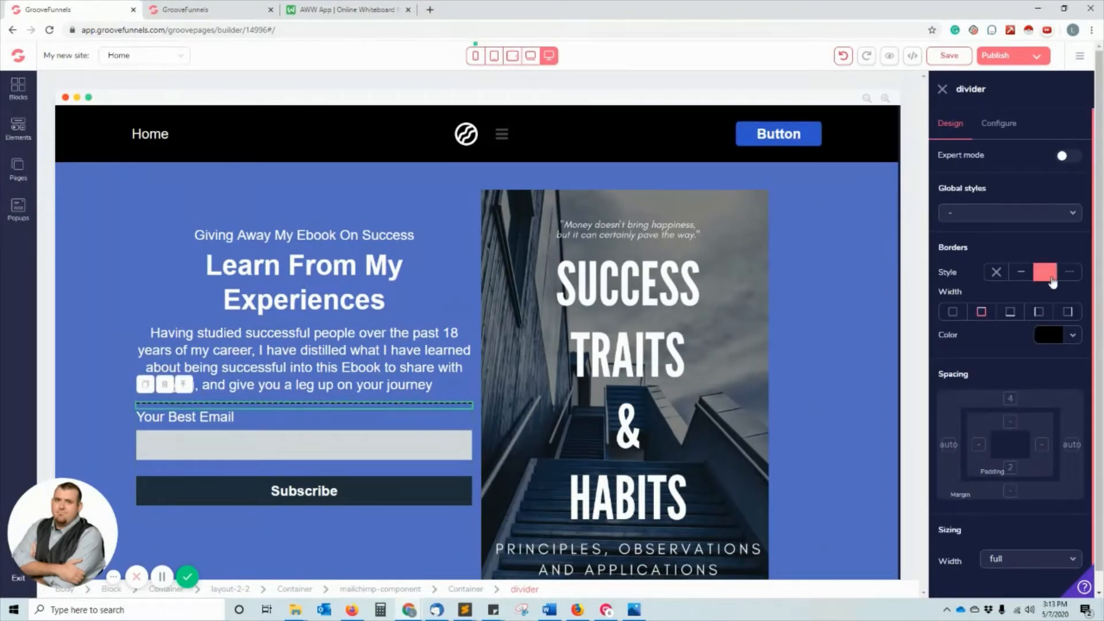
left_click(1051, 280)
left_click(1065, 345)
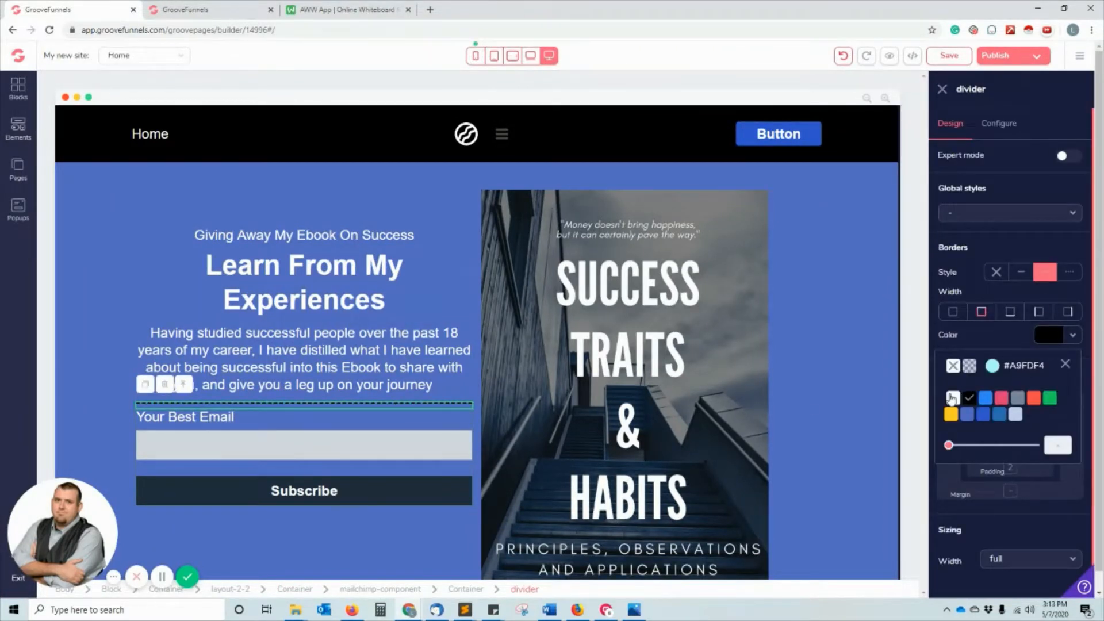
left_click(953, 397)
Set the email input field's ID to "emal" and its placeholder text to "Your Best Email Address".
left_click(313, 439)
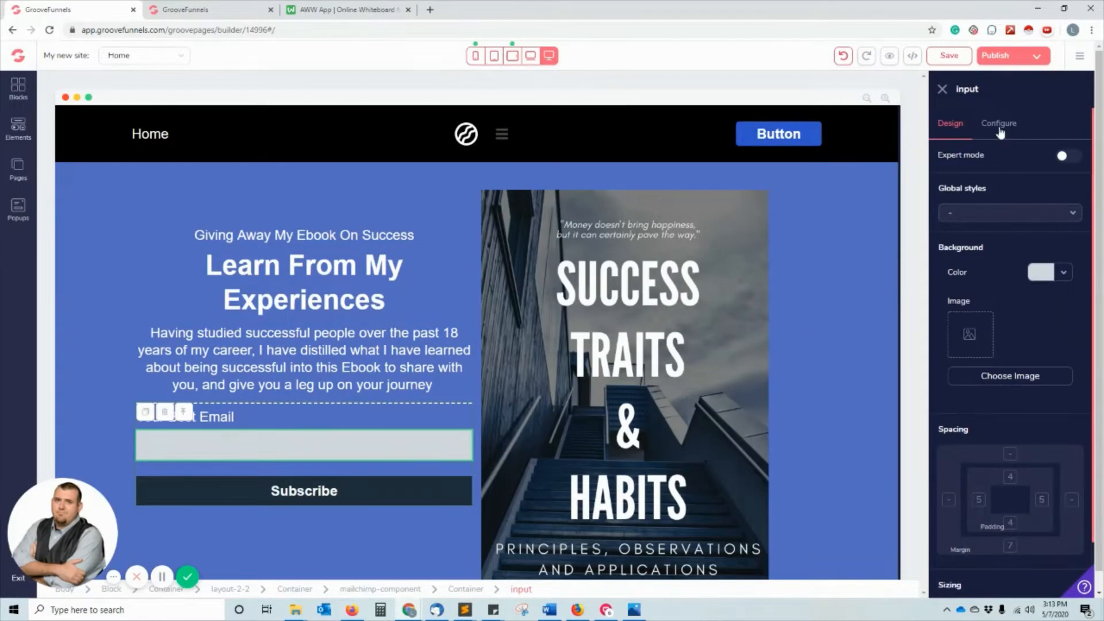
left_click(1000, 124)
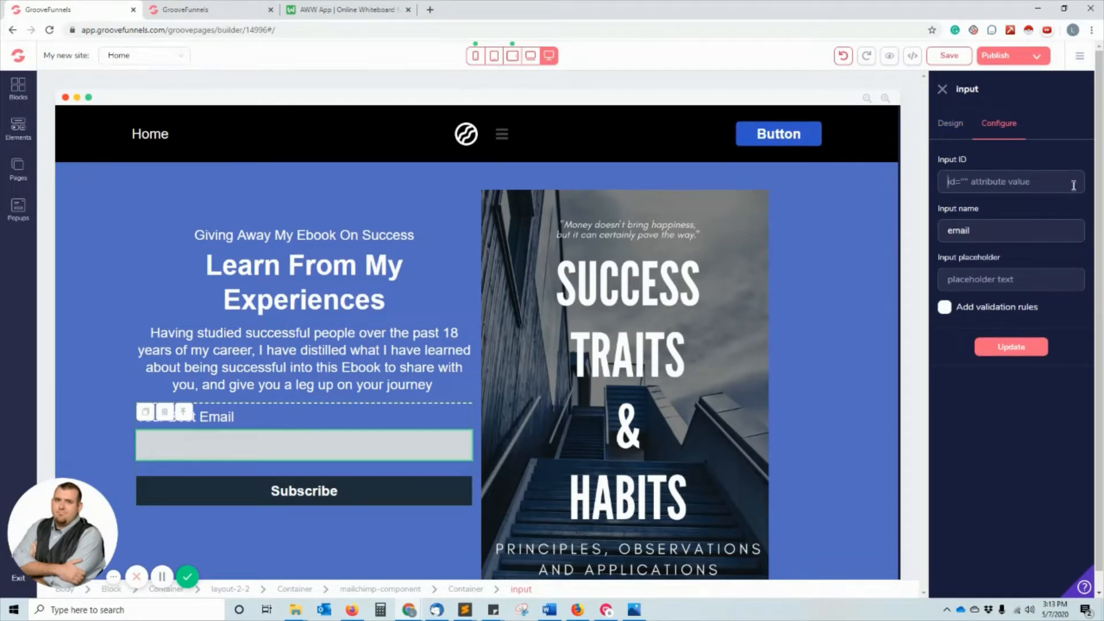
type("emal")
left_click(1003, 268)
type("Your Best Email")
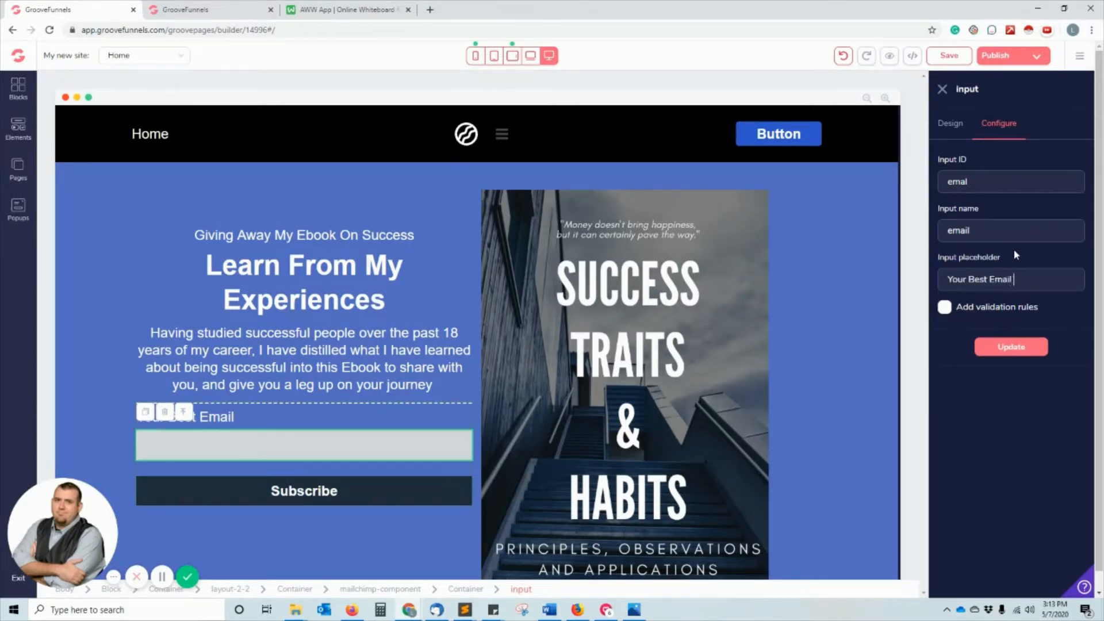
type(" Address")
Add validation rules to the email input with type email, require that it not be empty, and update the field.
left_click(1026, 313)
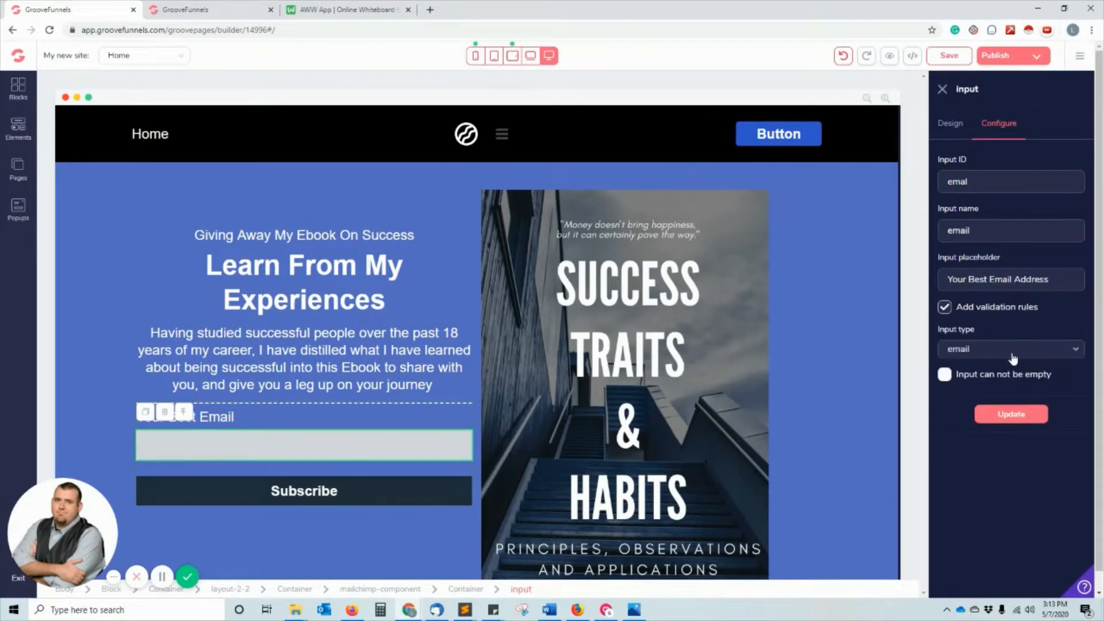
left_click(1013, 349)
left_click(986, 386)
left_click(986, 375)
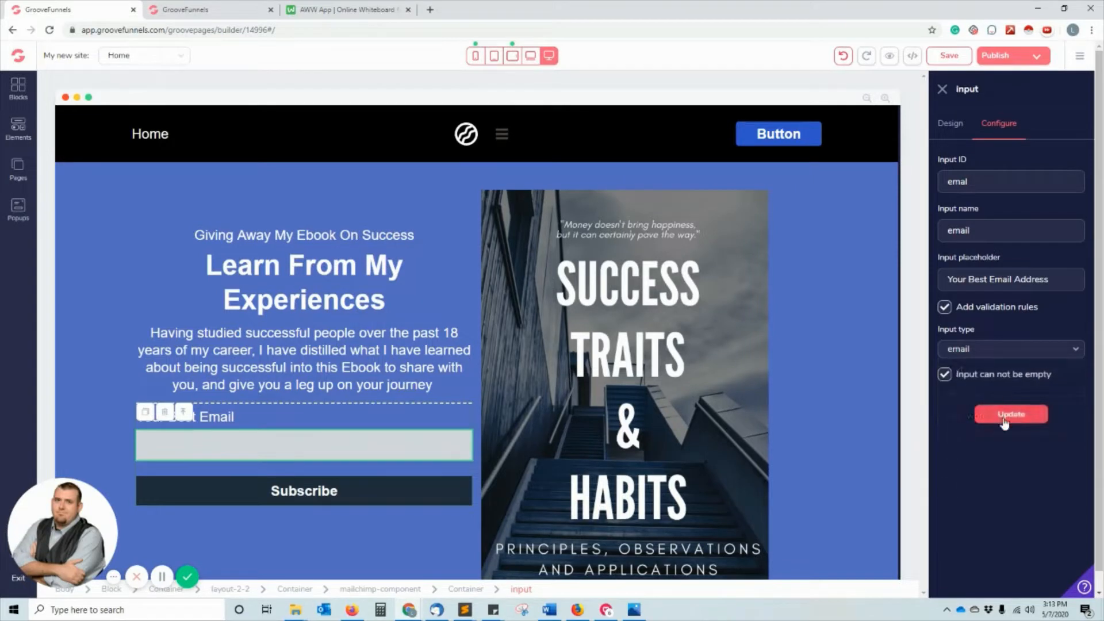
left_click(1004, 422)
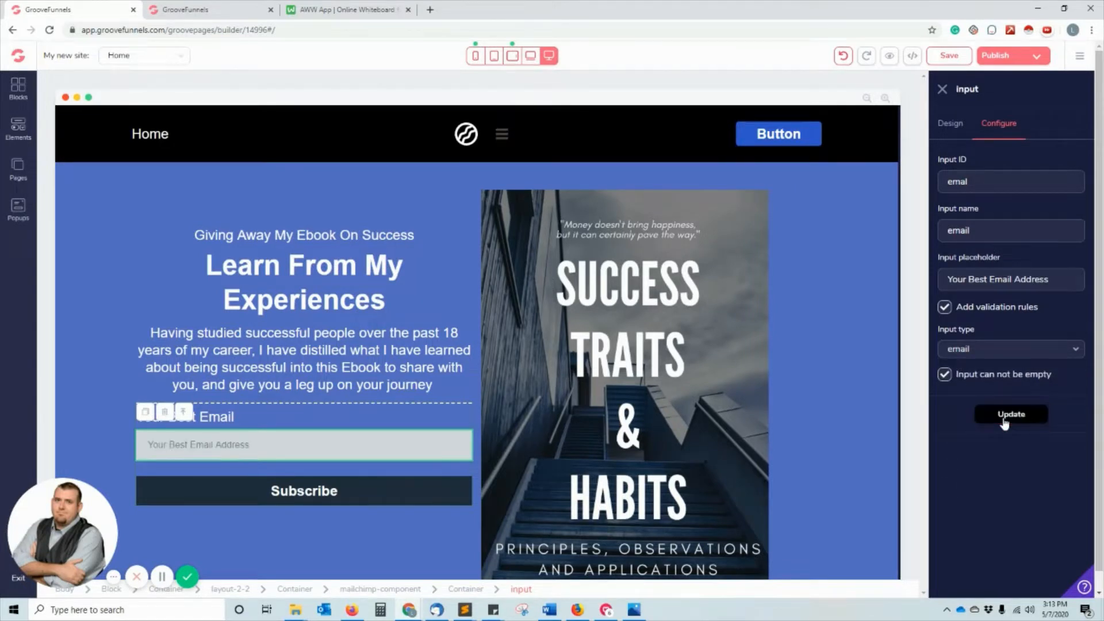
Set the form's submit button text to "Get The Free EBook!" with the Submit action kept, and update it.
left_click(261, 505)
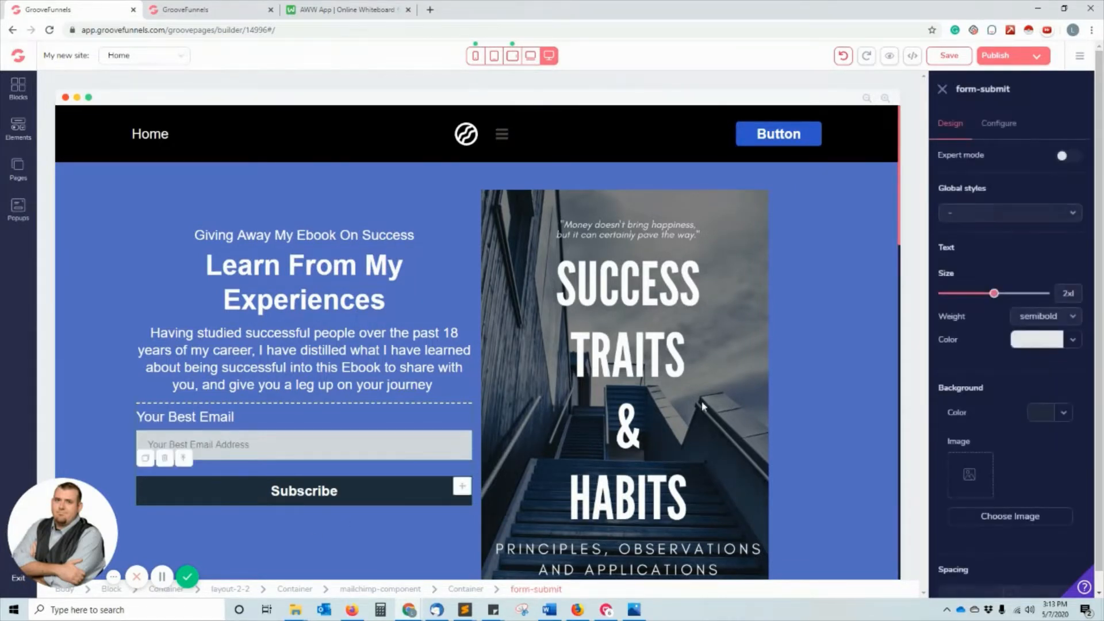
left_click(999, 124)
left_click(998, 181)
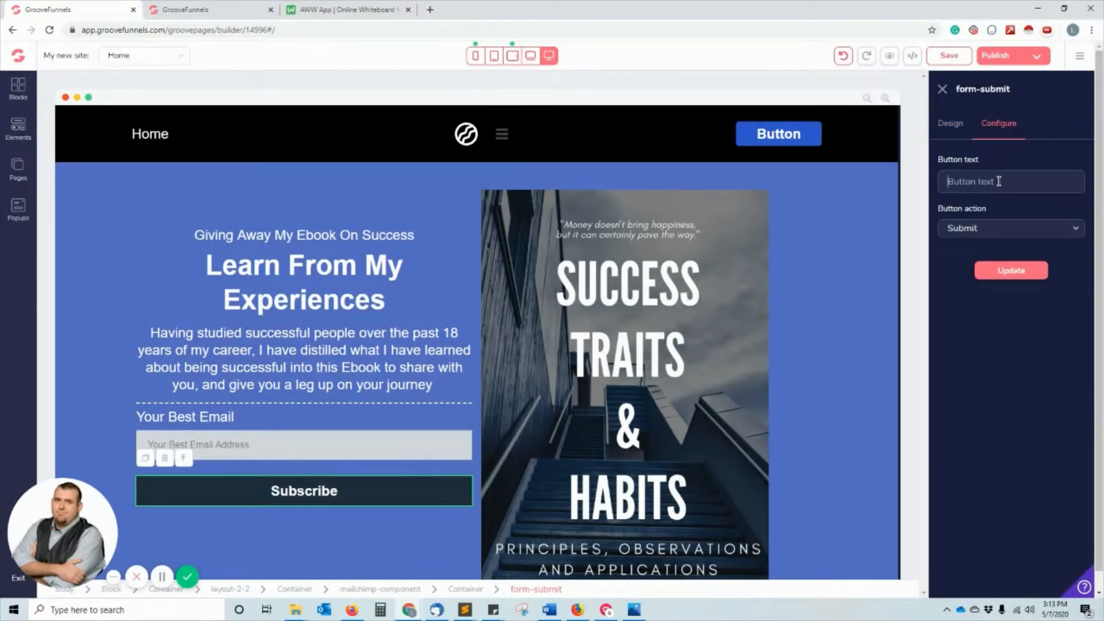
type("Dwn")
key("BackSpace")
key("BackSpace")
key("BackSpace")
key("BackSpace")
key("BackSpace")
key("BackSpace")
key("BackSpace")
type("Get")
left_click(1014, 270)
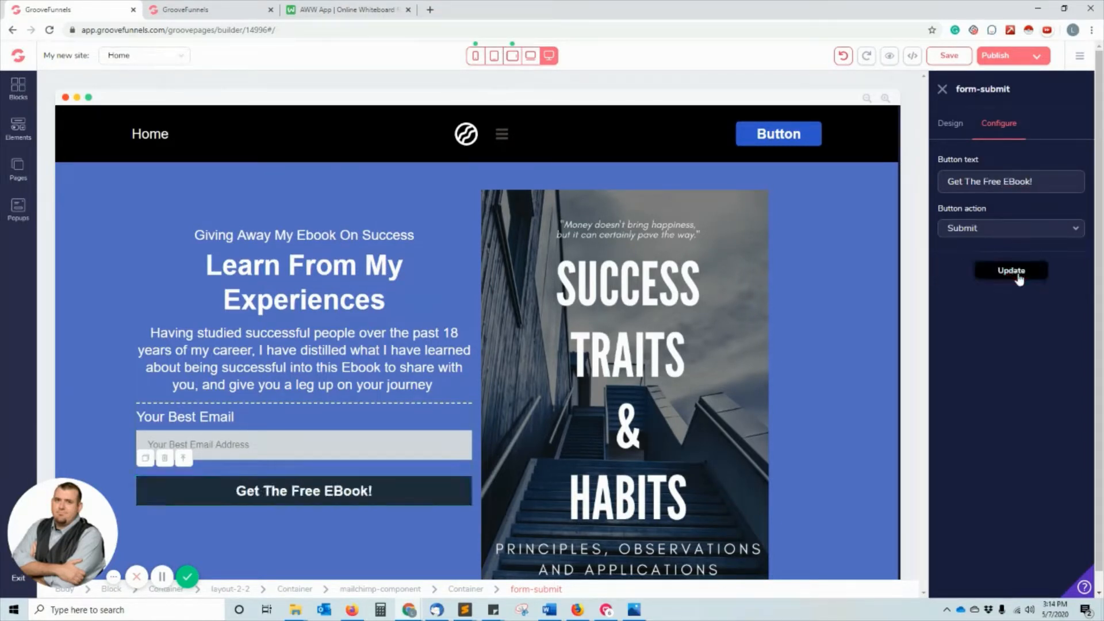
Change the background color of the "Get The Free EBook!" button to green.
scroll(402, 437, "down", 3)
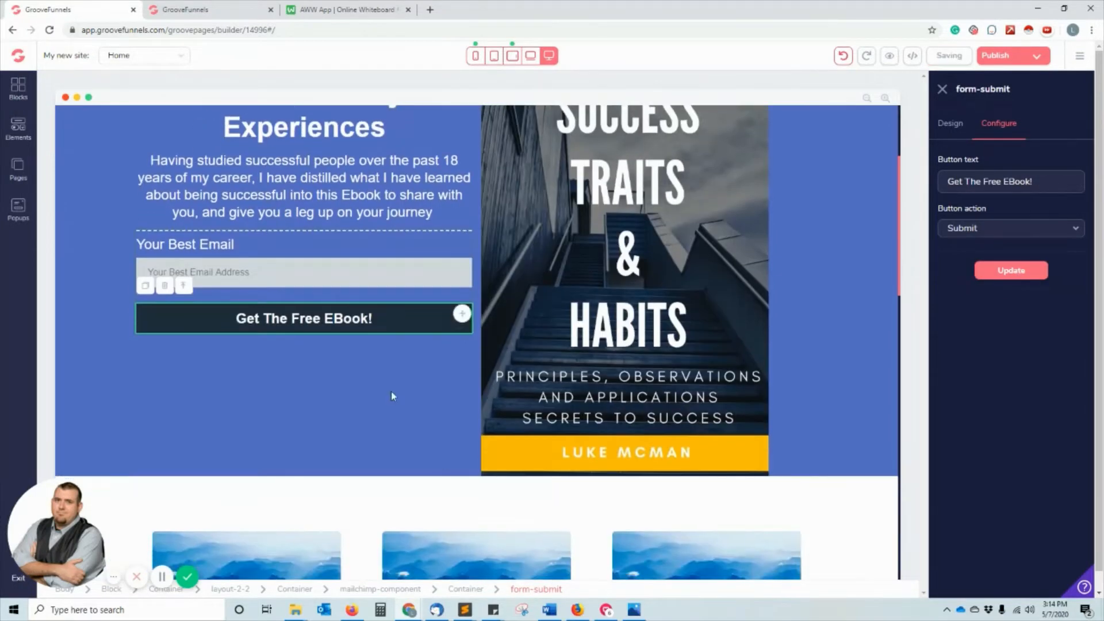
left_click(948, 124)
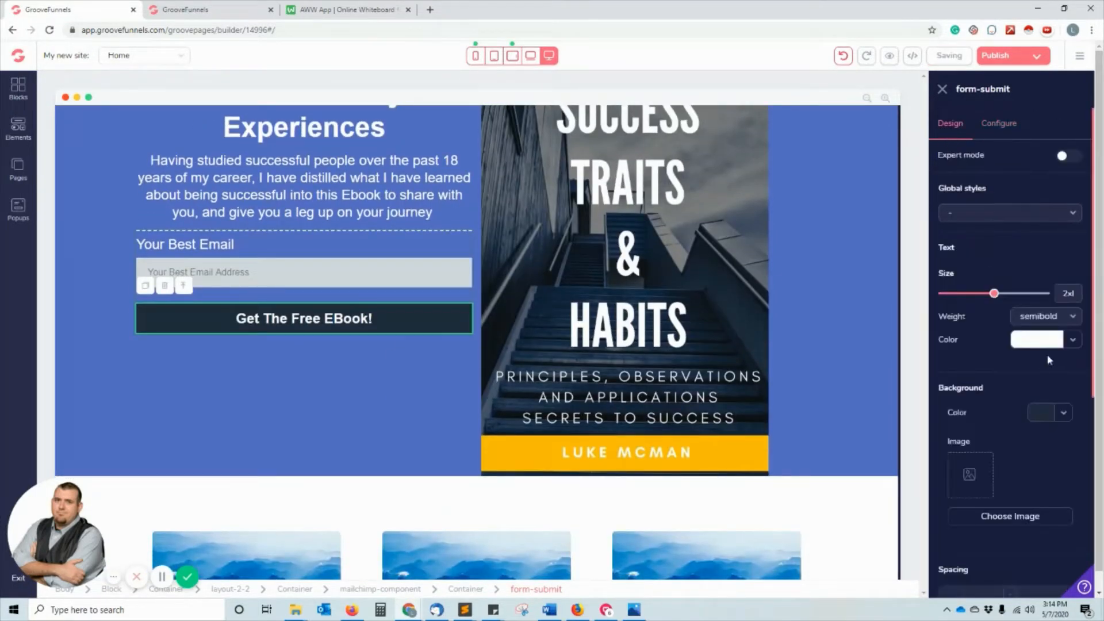
left_click(1053, 413)
left_click(1040, 475)
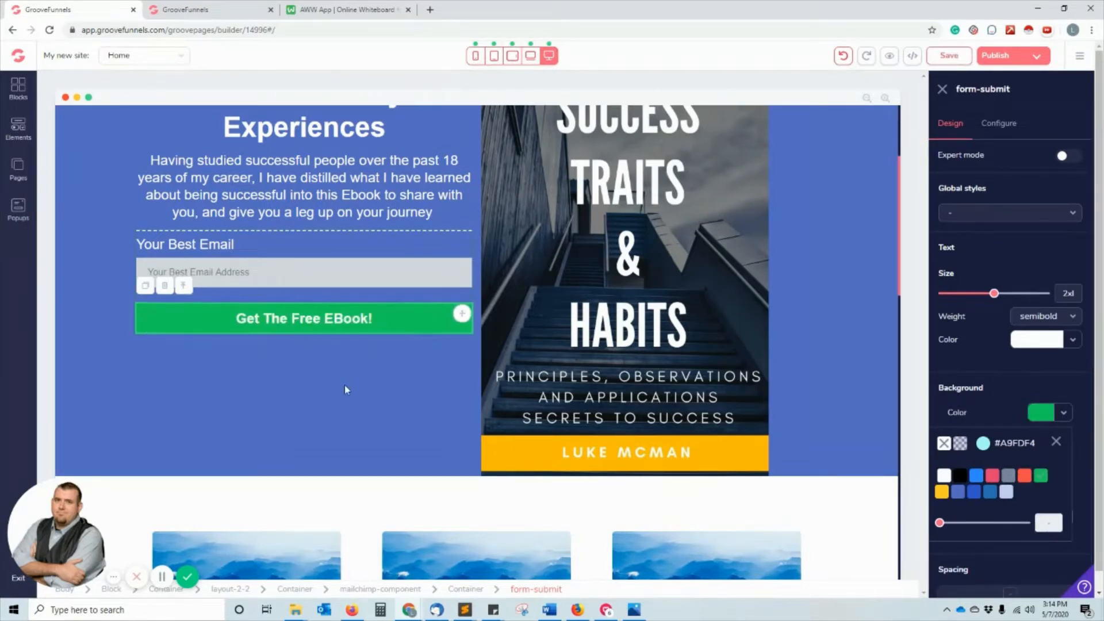
scroll(344, 385, "up", 2)
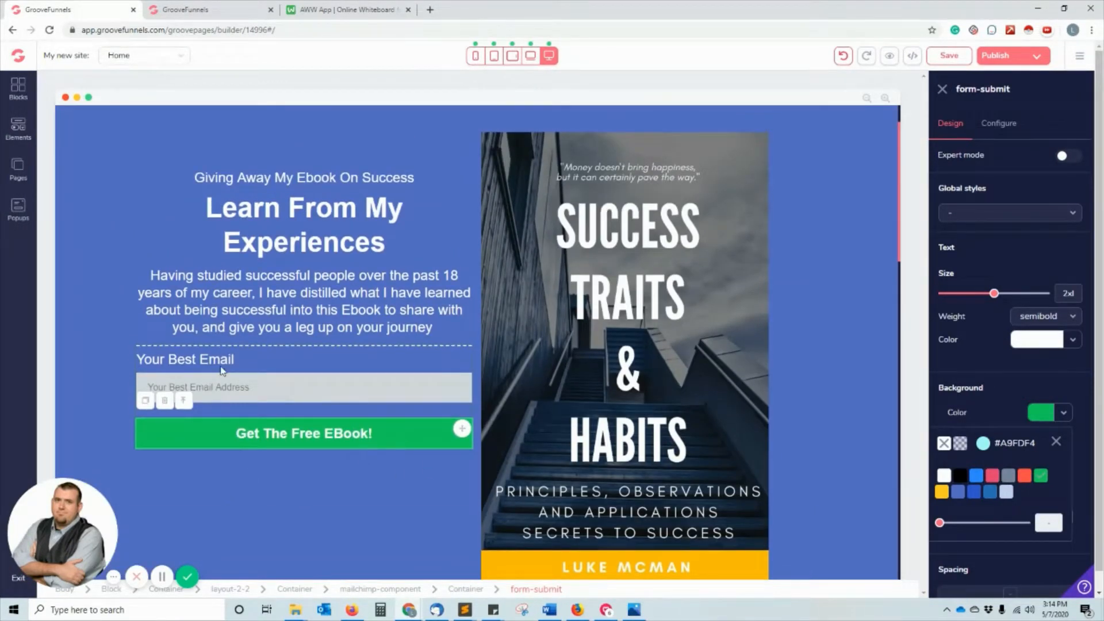
scroll(439, 251, "up", 1)
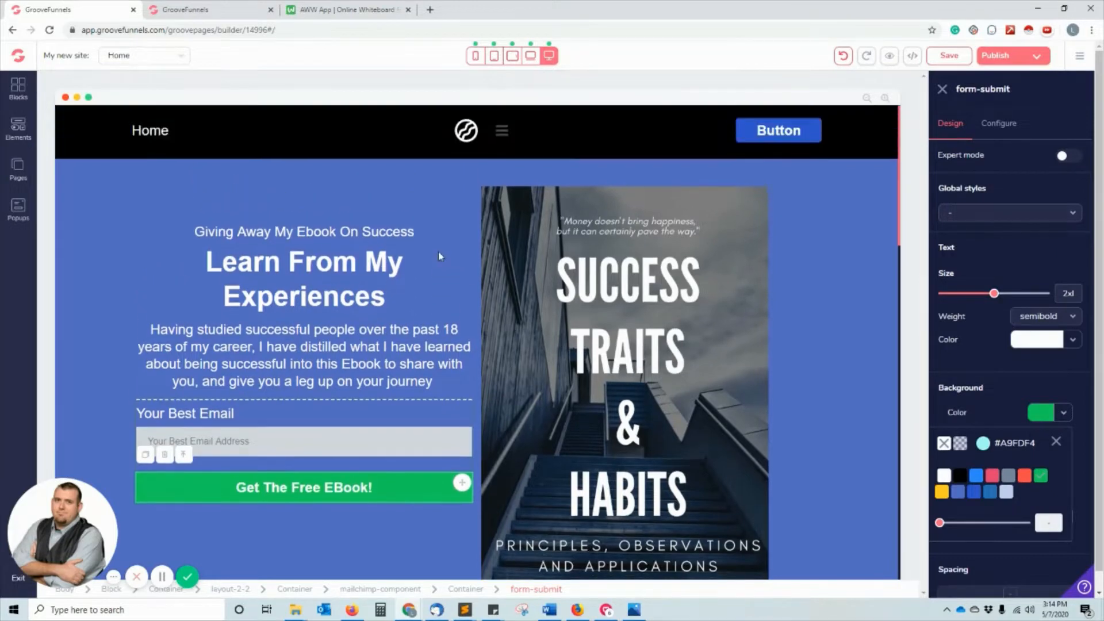
scroll(423, 246, "down", 5)
scroll(418, 323, "up", 6)
scroll(368, 356, "down", 4)
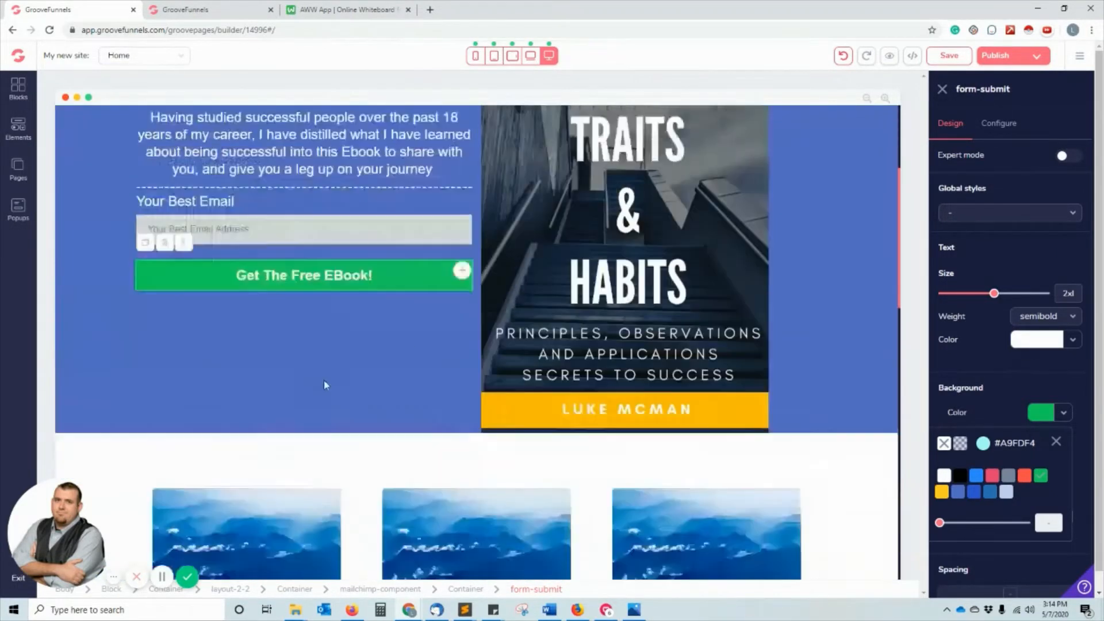
scroll(323, 380, "up", 4)
Delete the Home navigation menu from the page's navbar and confirm the removal.
left_click(154, 136)
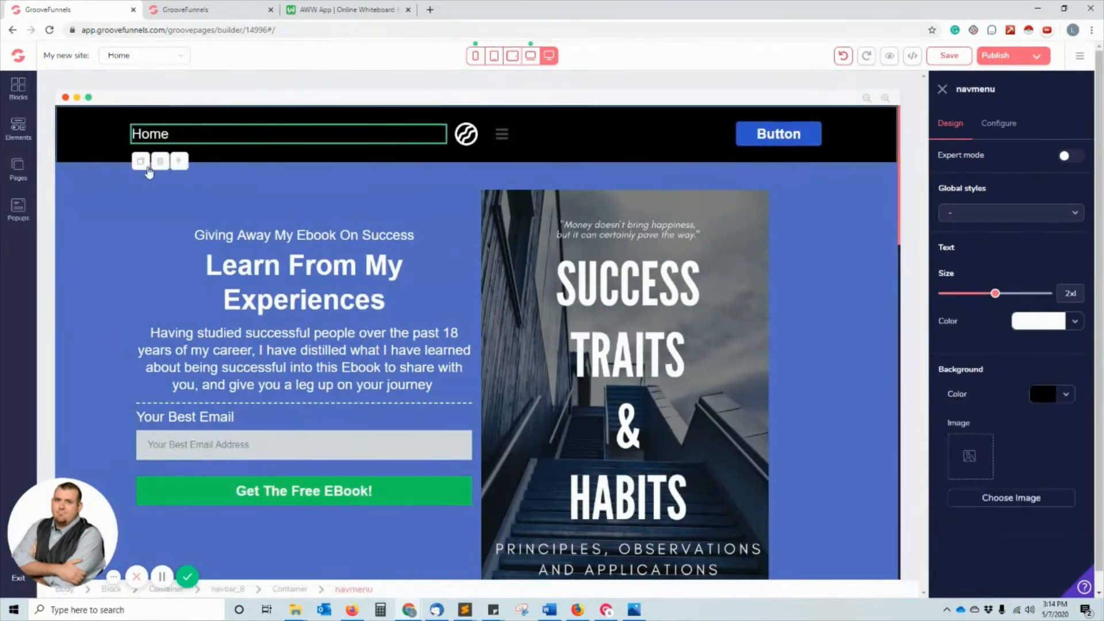
left_click(159, 161)
left_click(546, 320)
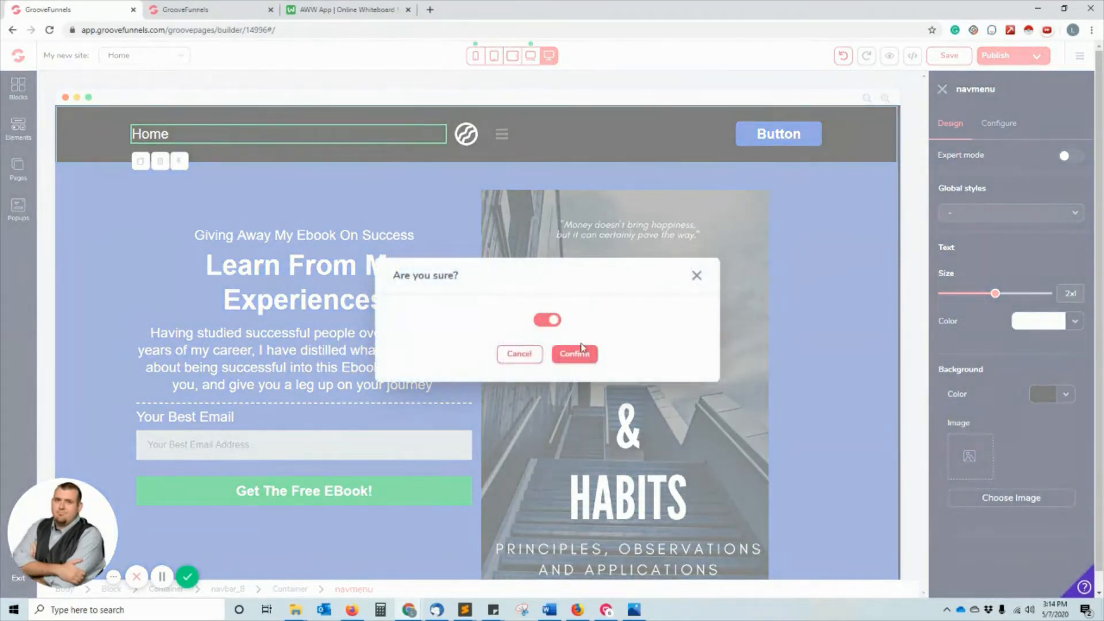
left_click(574, 353)
Delete the logo image from the navbar and confirm the removal.
left_click(540, 135)
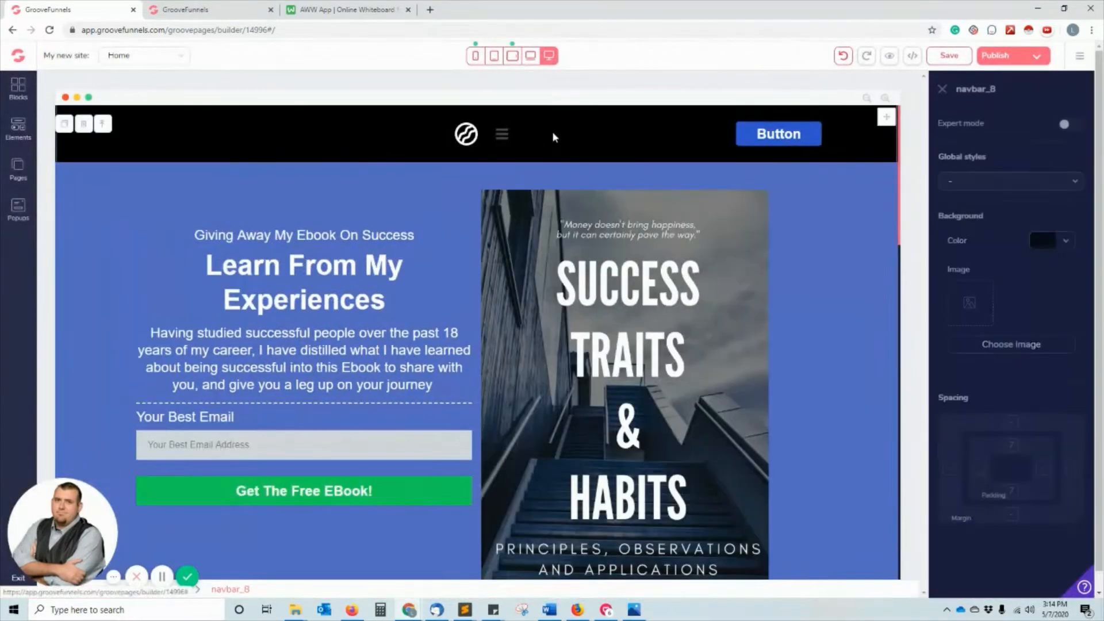
left_click(467, 133)
left_click(484, 165)
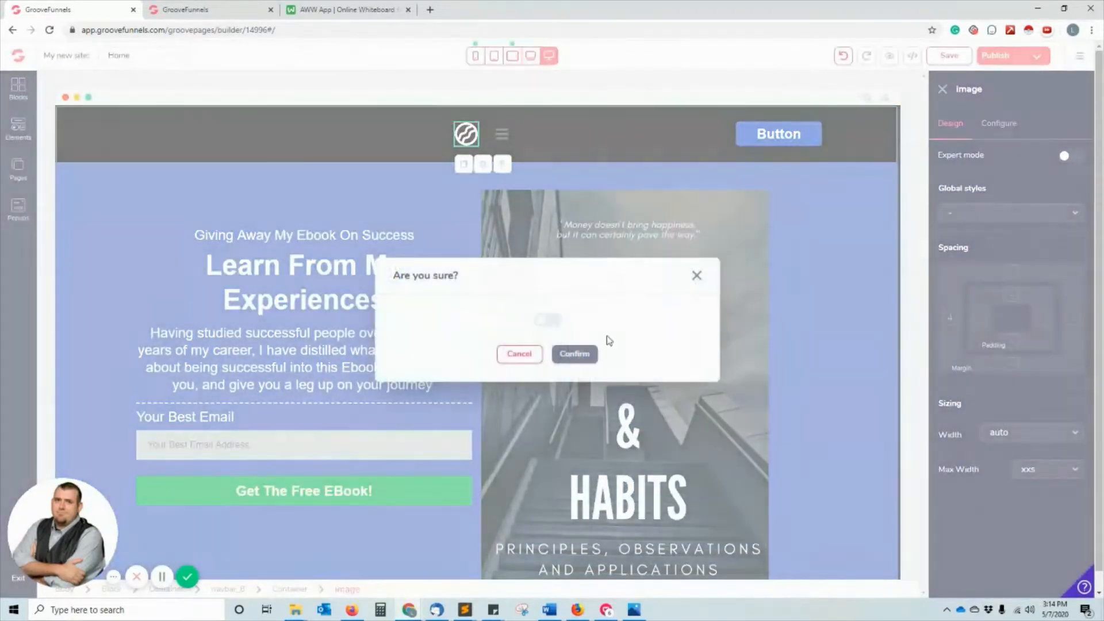
left_click(551, 320)
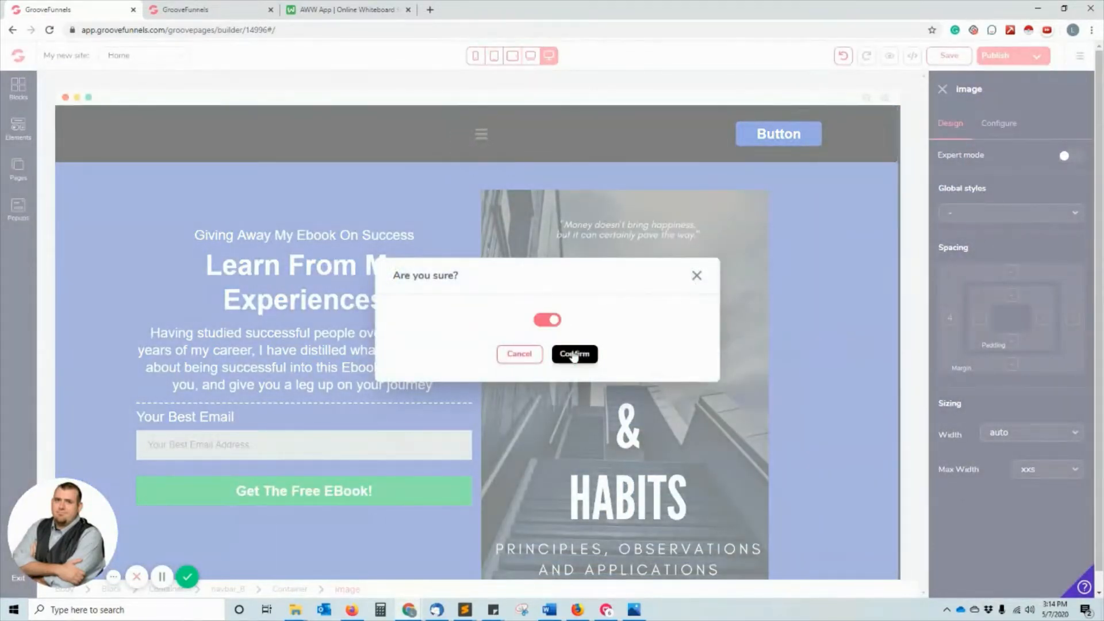
left_click(575, 353)
Delete the hamburger menu icon from the navbar and confirm the removal.
left_click(494, 142)
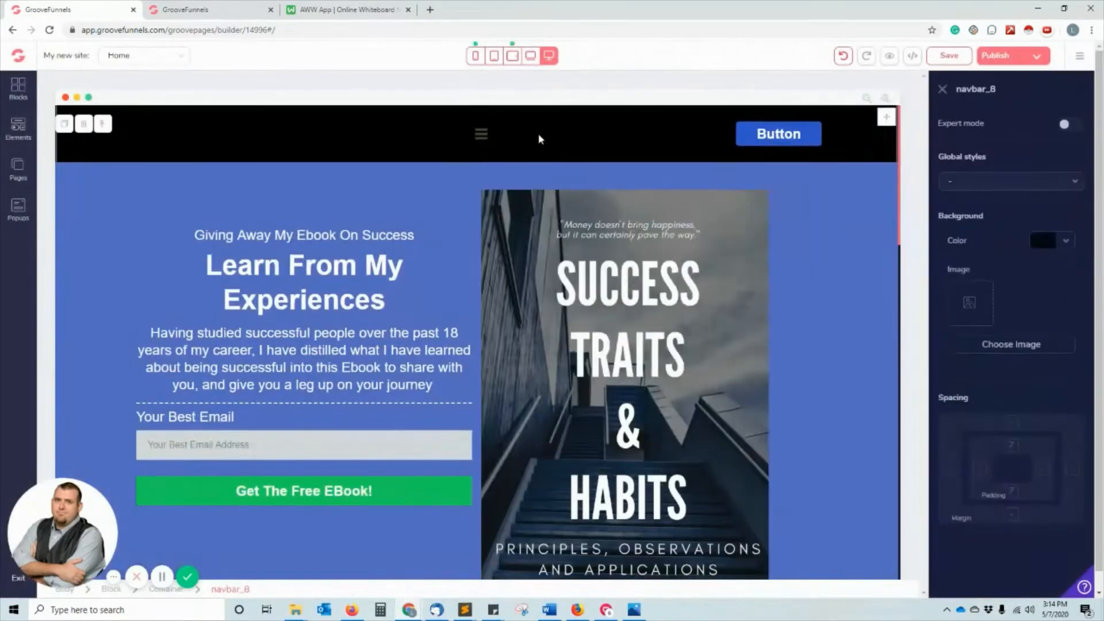
left_click(483, 135)
key("Delete")
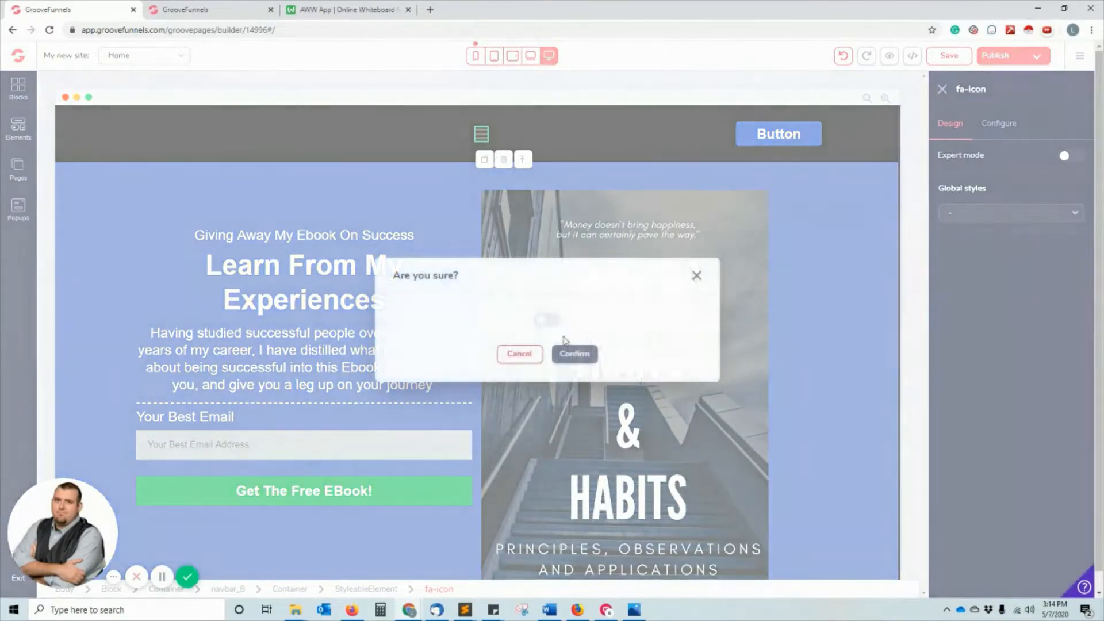
left_click(551, 320)
left_click(575, 352)
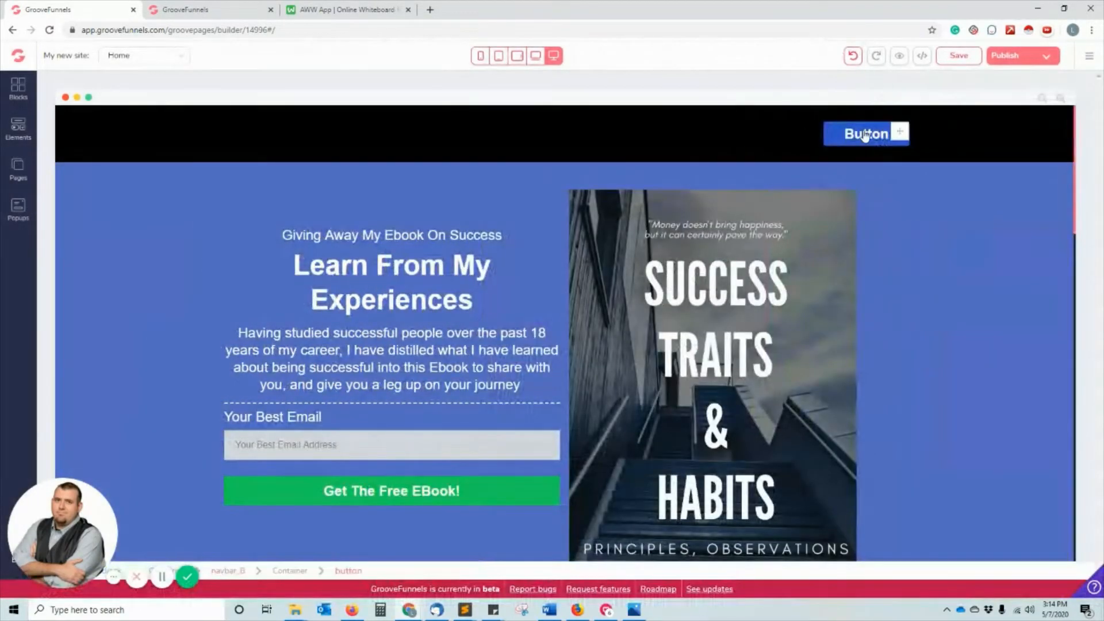
Delete the blue "Button" element from the navbar and confirm the removal.
left_click(896, 132)
key("Delete")
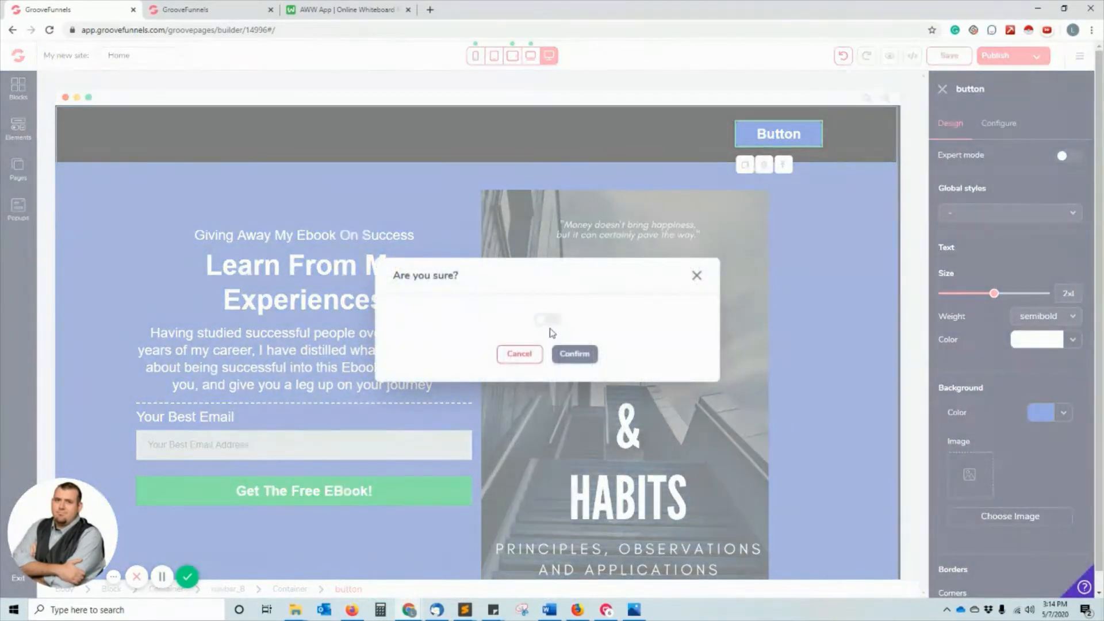
left_click(546, 320)
left_click(575, 353)
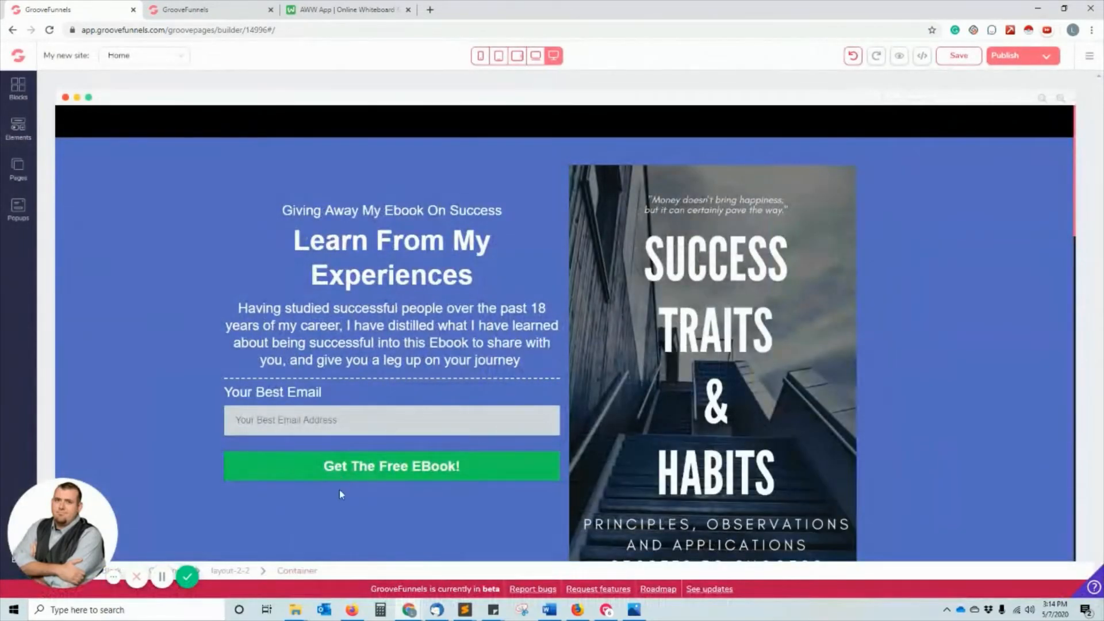
scroll(339, 489, "down", 2)
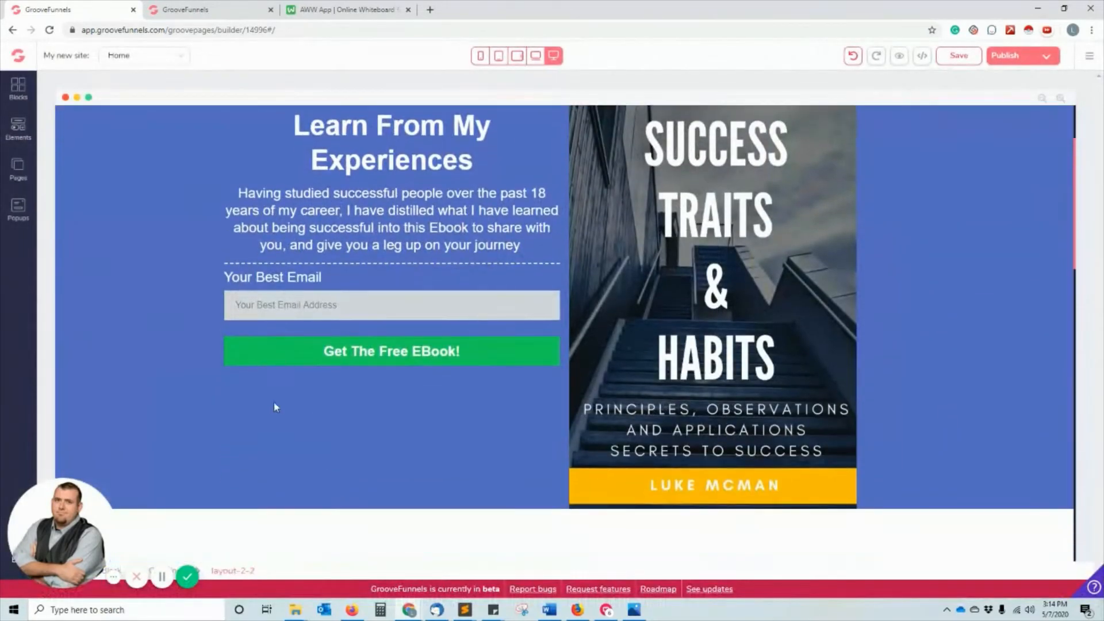
Add a Paragraph text element beneath the "Get The Free EBook!" button in the opt-in column.
left_click(19, 128)
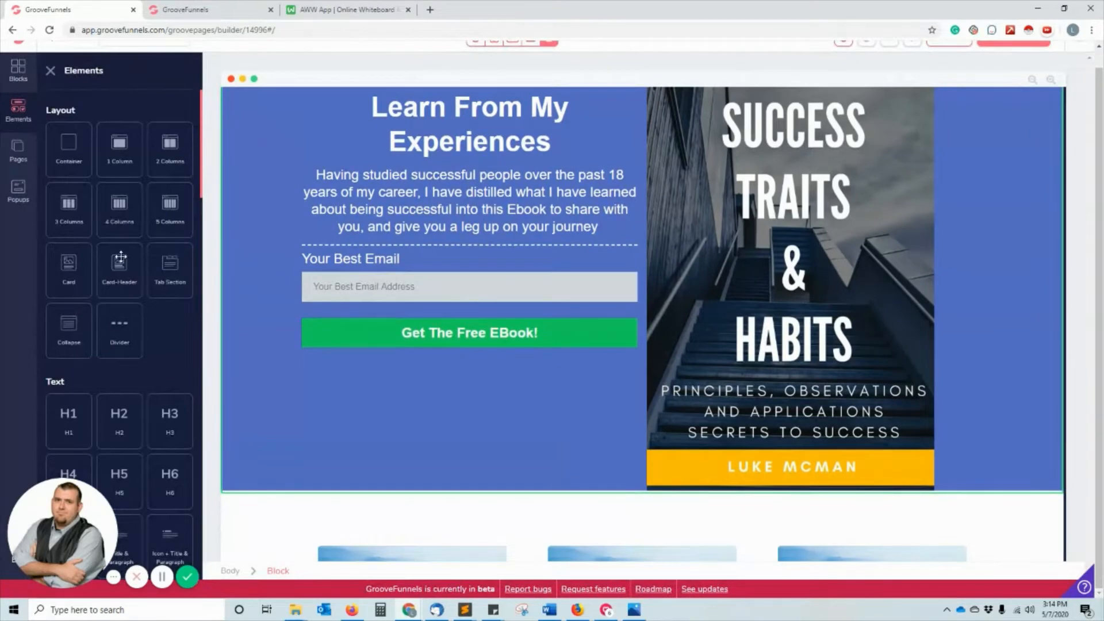
scroll(112, 314, "down", 4)
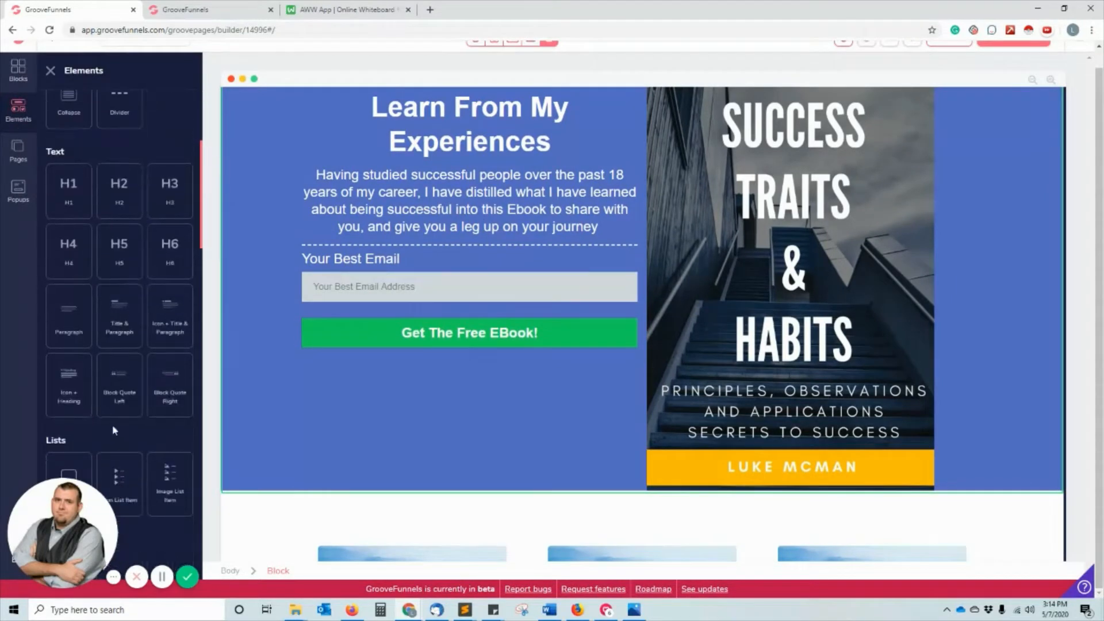
left_click_drag(79, 308, 460, 465)
left_click_drag(464, 419, 500, 387)
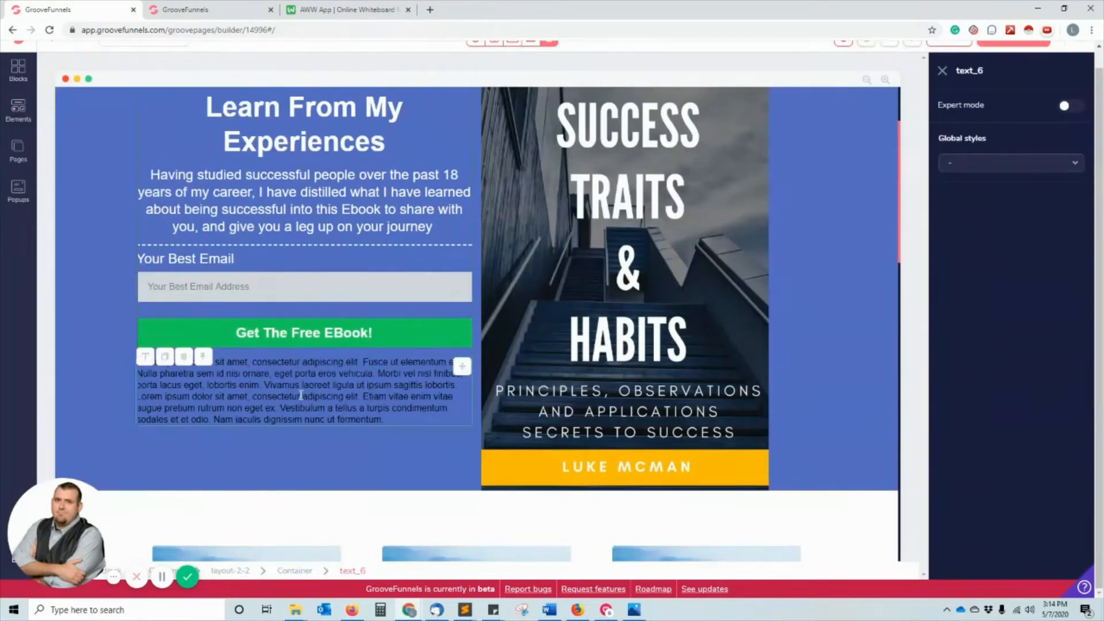
Try to select all the placeholder text of the new paragraph beneath the form button.
left_click(266, 405)
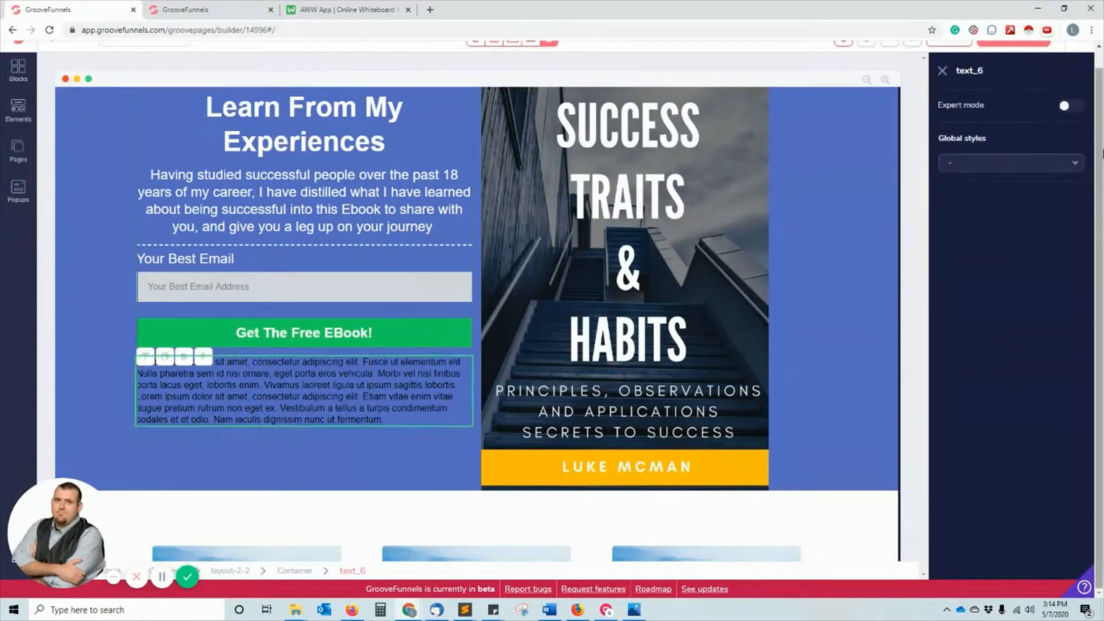
double_click(207, 399)
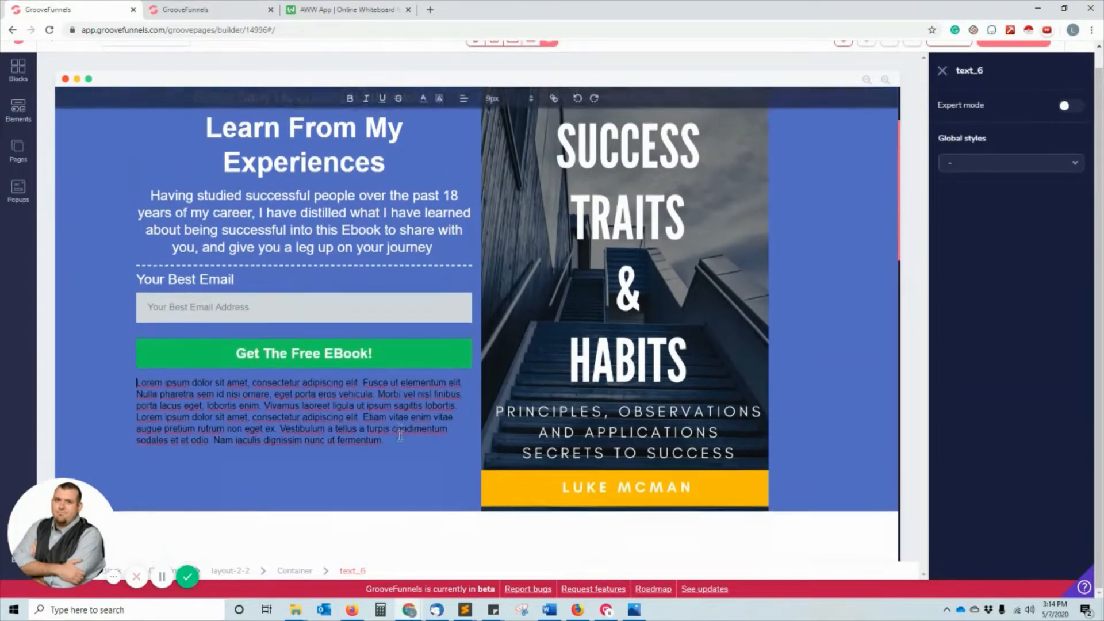
left_click_drag(391, 443, 136, 388)
left_click(249, 499)
left_click(384, 417)
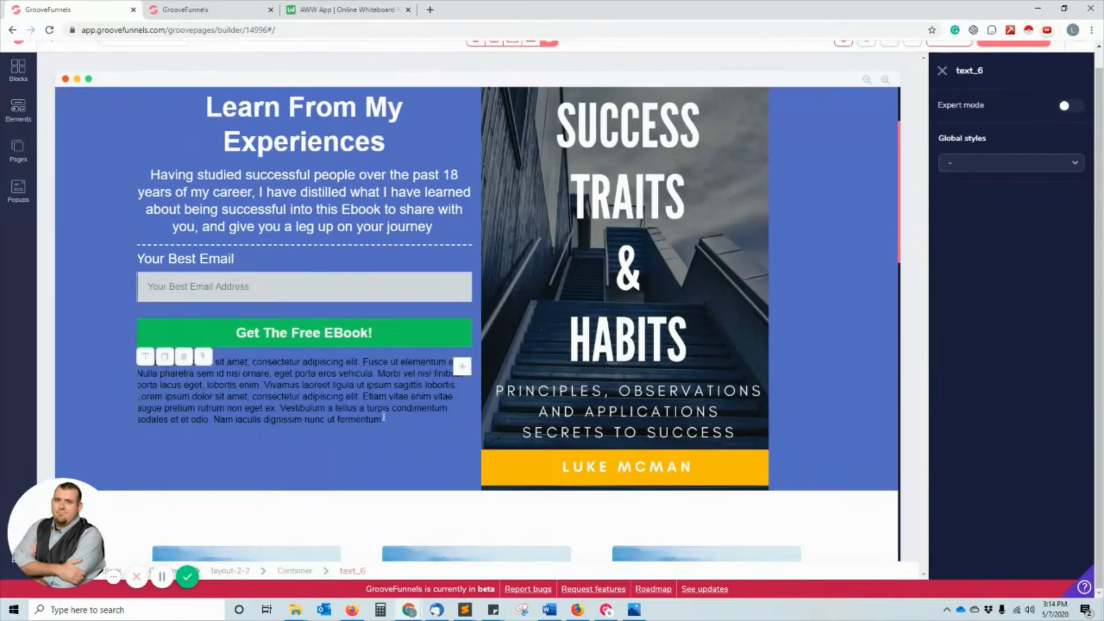
left_click_drag(384, 417, 222, 392)
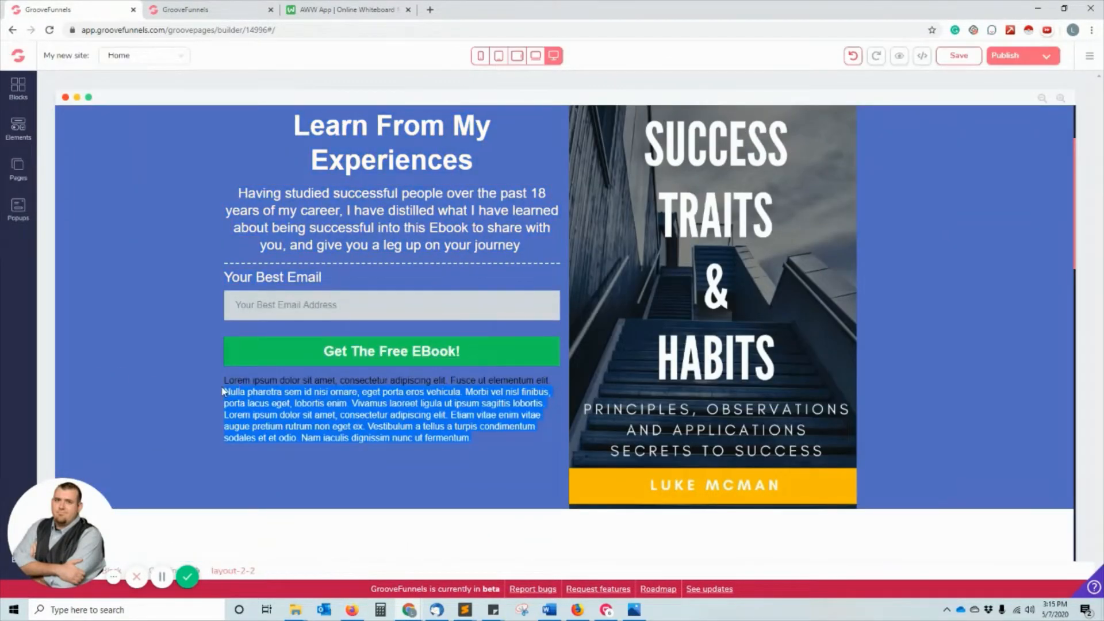
Try a Large gutter width for the two-column layout holding the form and the ebook cover.
left_click(301, 470)
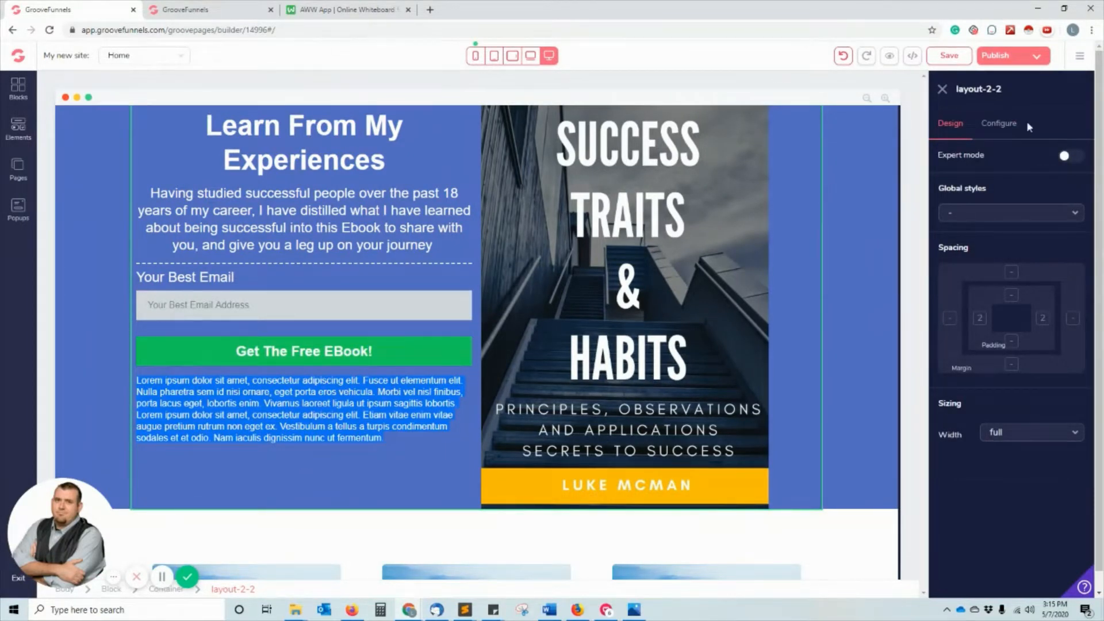
left_click(1000, 123)
left_click(1015, 179)
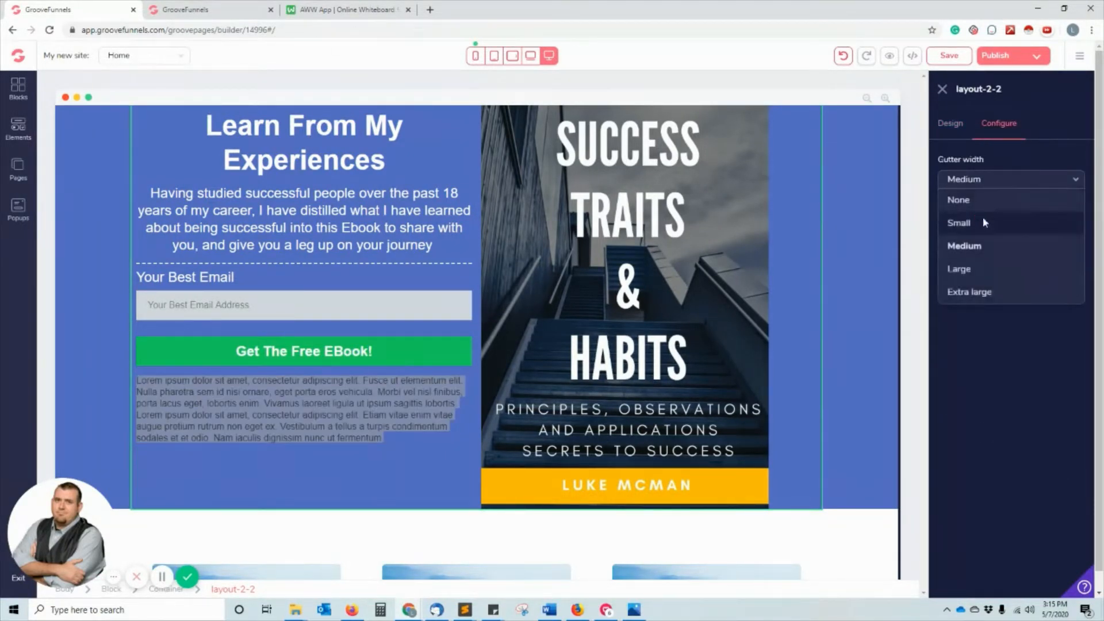
left_click(968, 269)
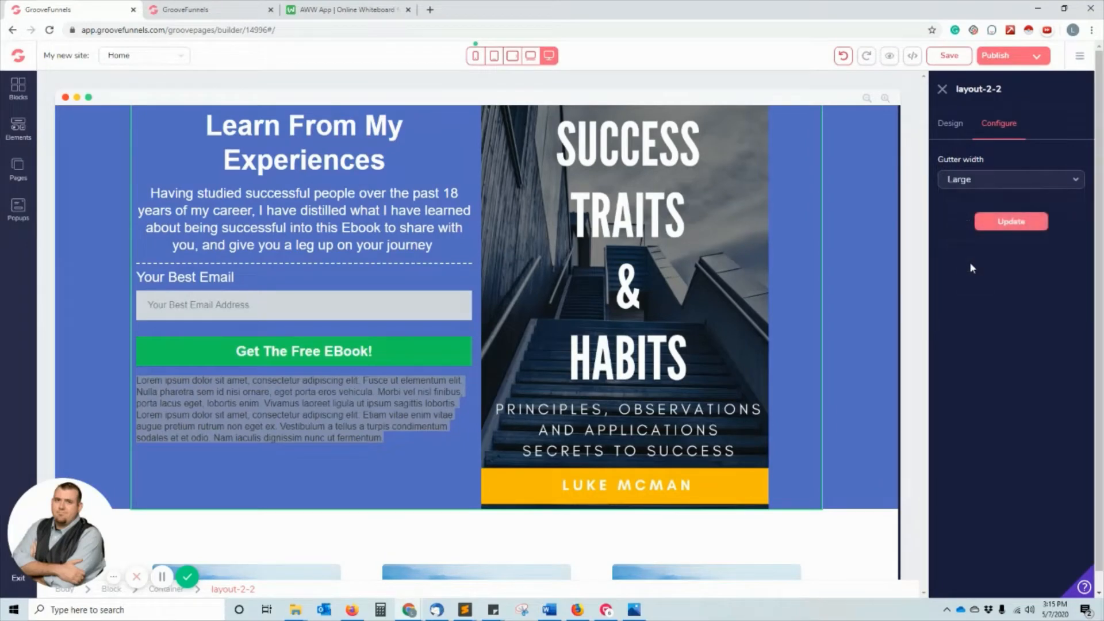
left_click(951, 124)
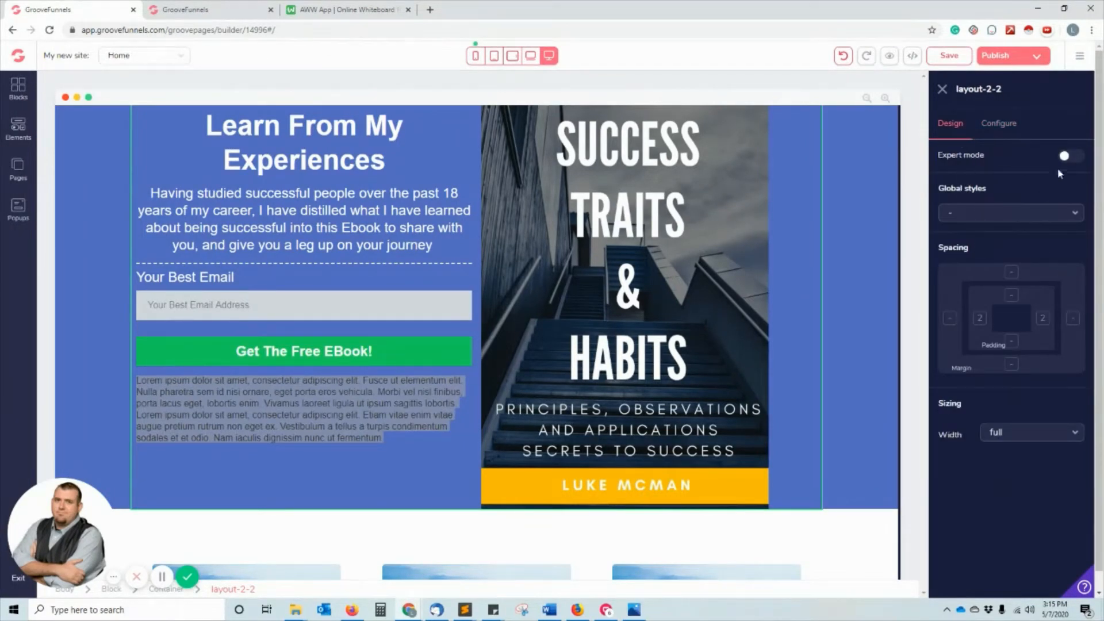
Turn on expert mode for the two-column layout and set its text color to white.
left_click(1068, 157)
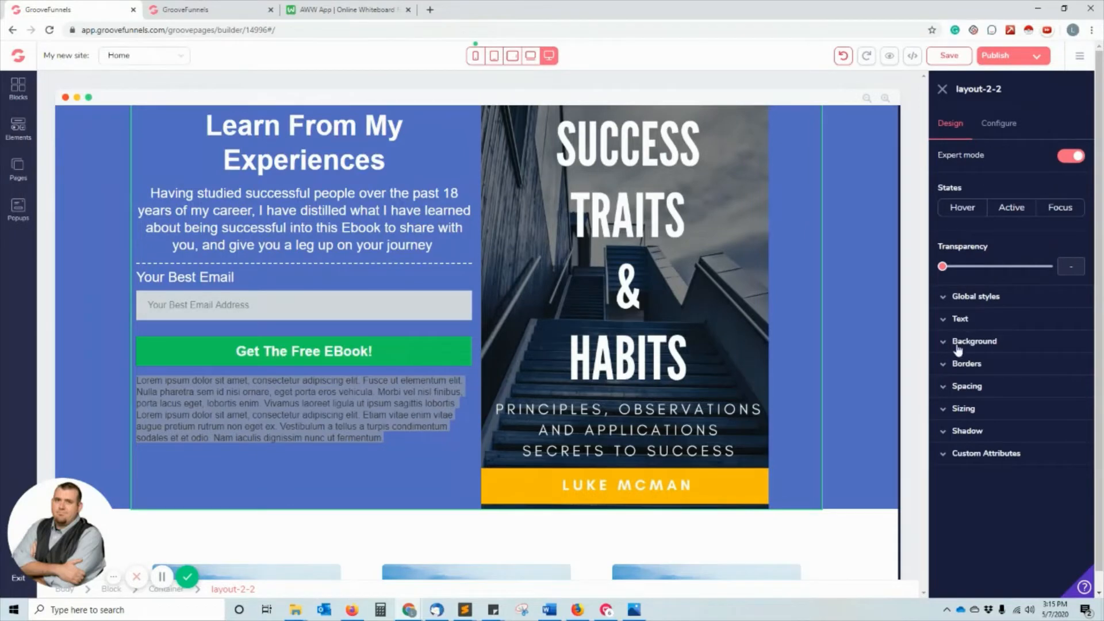
left_click(958, 318)
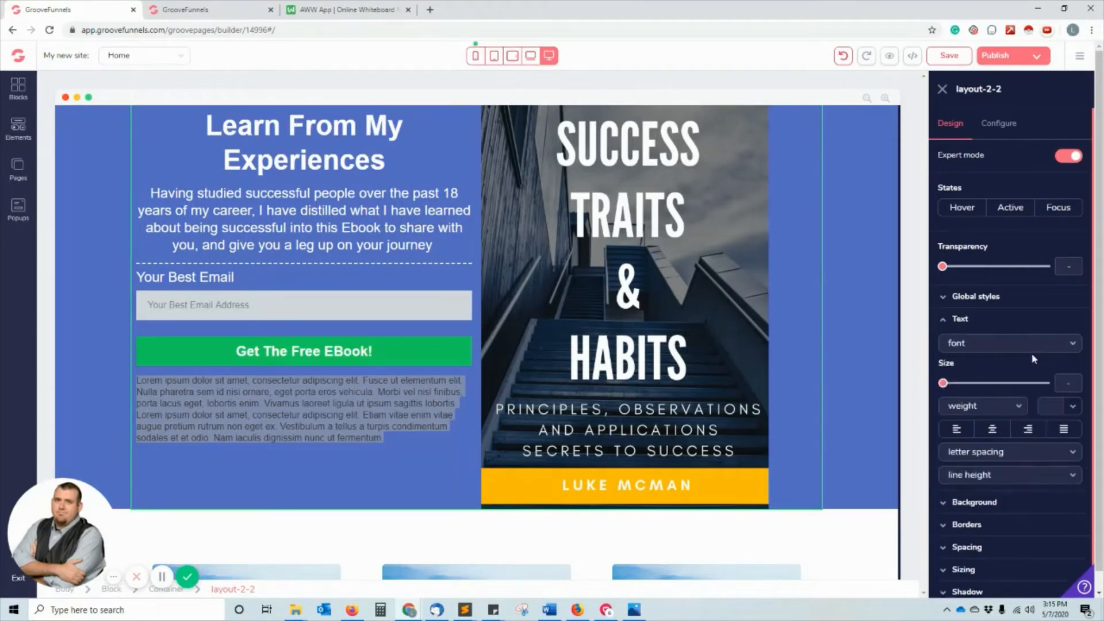
left_click(1069, 406)
left_click(955, 470)
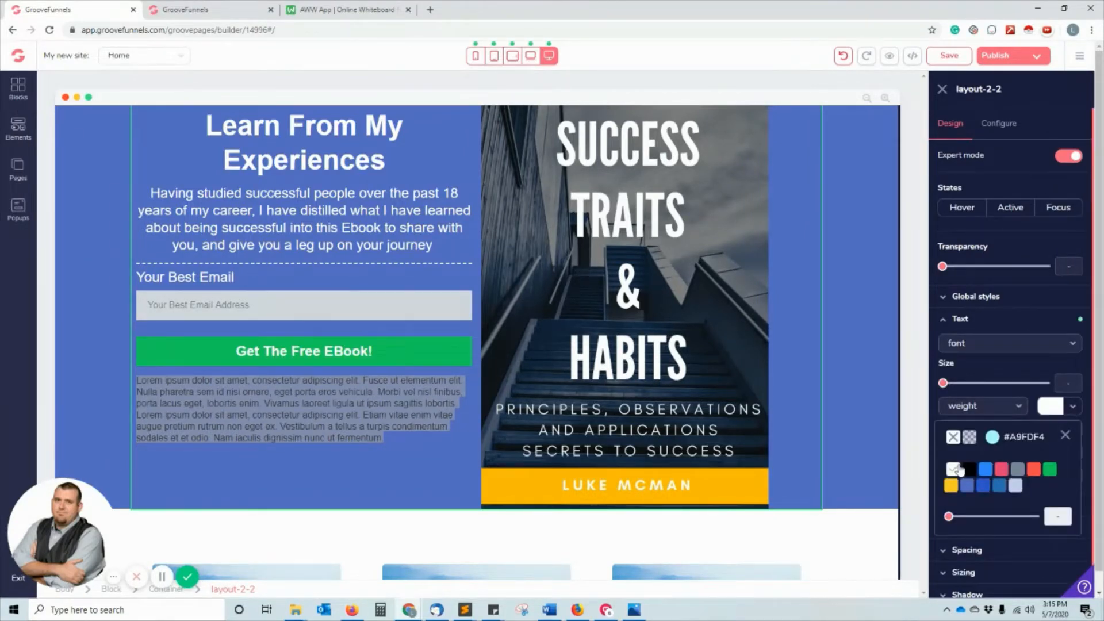
Set the text size of the placeholder paragraph beneath the form button to xs.
left_click(301, 411)
triple_click(302, 412)
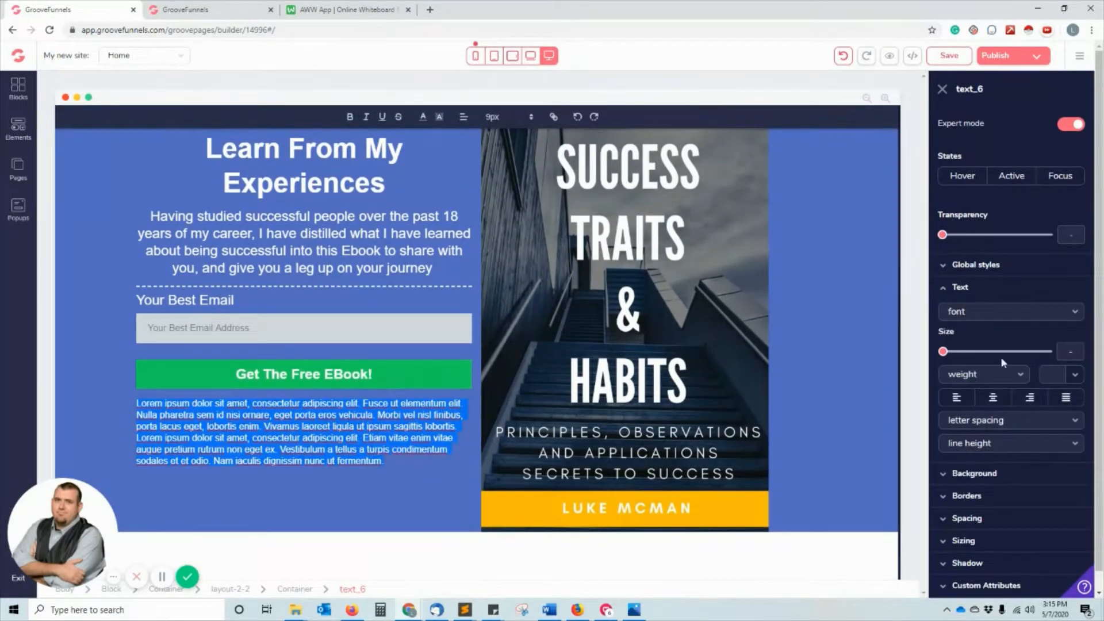
left_click(945, 352)
left_click_drag(945, 356, 952, 355)
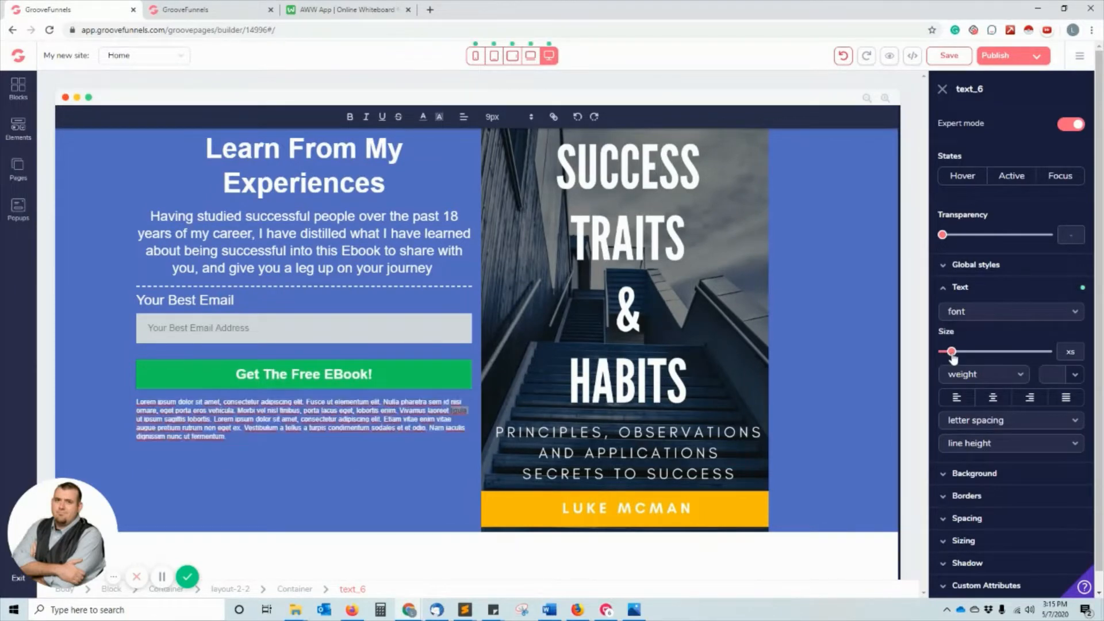
Replace the placeholder paragraph with "We promise not to spam you. By inputting your email you agree to receive are marketing emails, with".
left_click(164, 420)
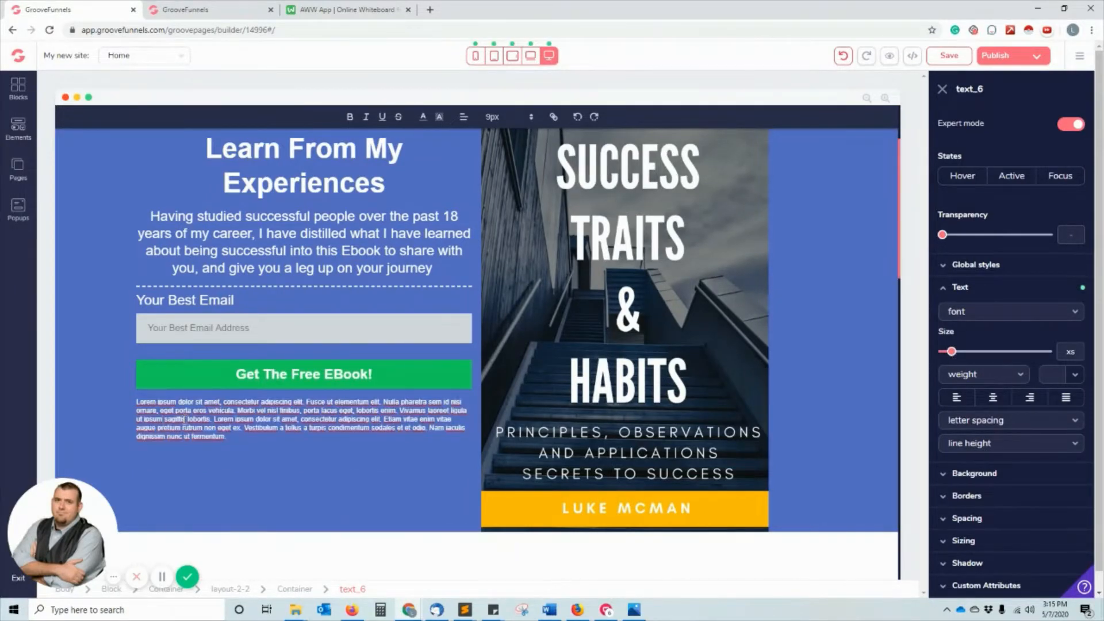
triple_click(184, 419)
type("We promise not to")
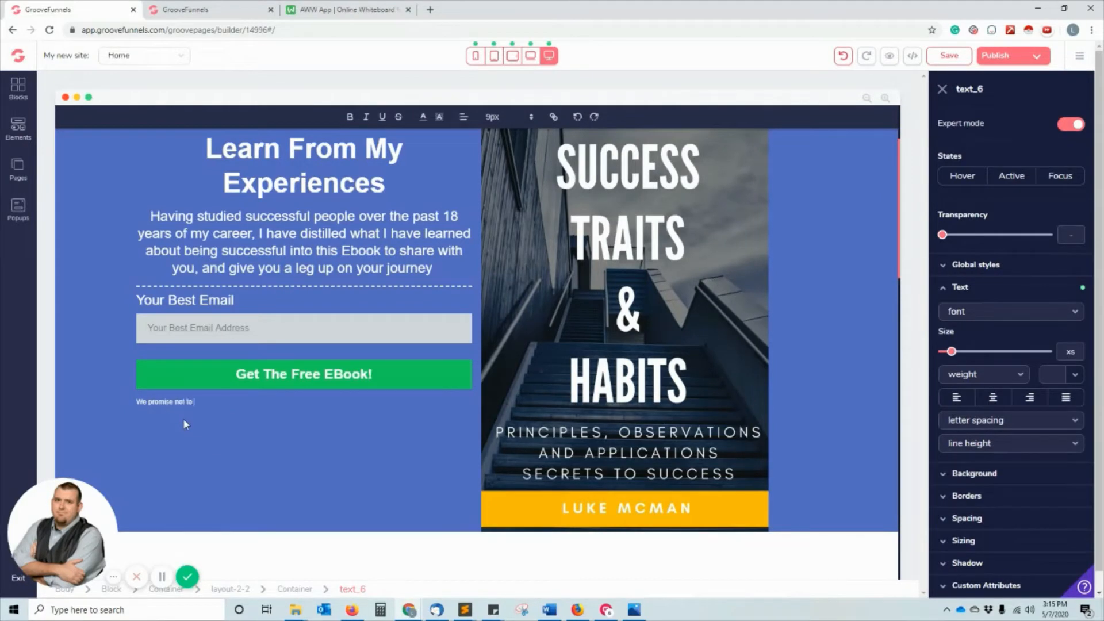
type(" spam you. By")
type("putting your email you agree to receive are marketing emails, with")
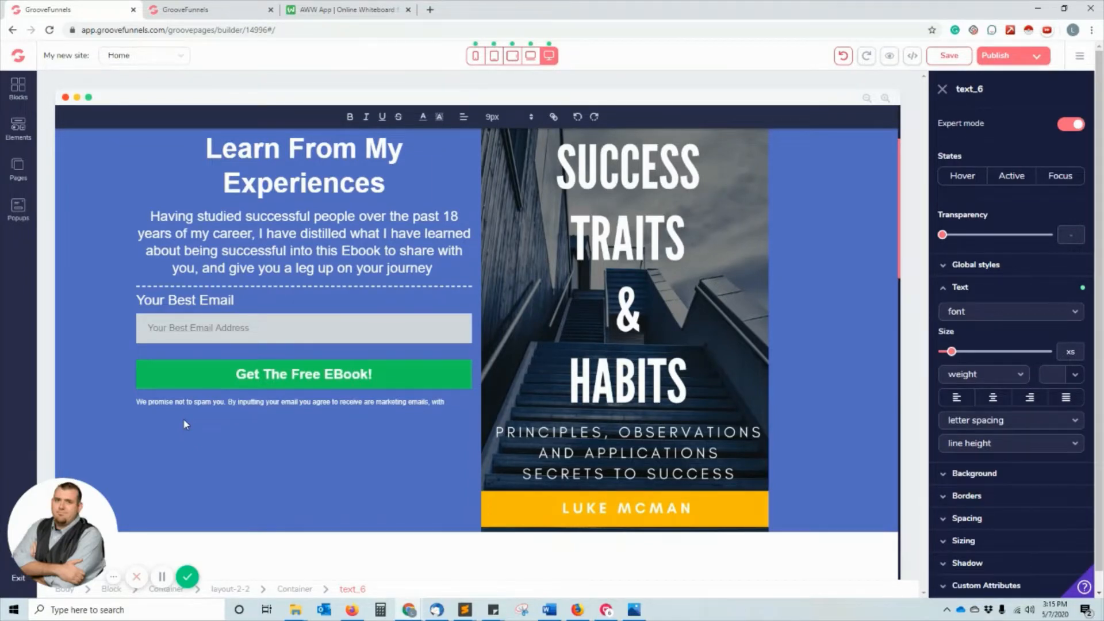
Continue the disclaimer with "contain information that may be helpful to your on your journey.".
type("ntain h")
key("BackSpace")
type("information that may be helpful to your on your journey.")
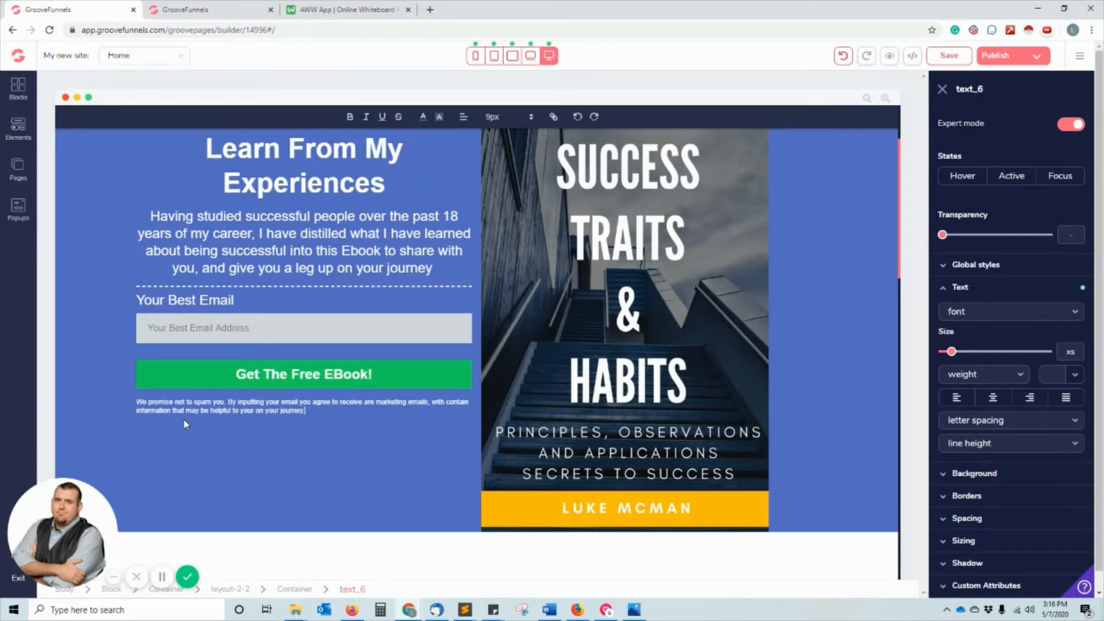
Add to the disclaimer that mentioned products and services may earn a commission, which pays the bills, and that readers can unsubscribe anytime from any email.
type("  Some of the products and services we speak ab")
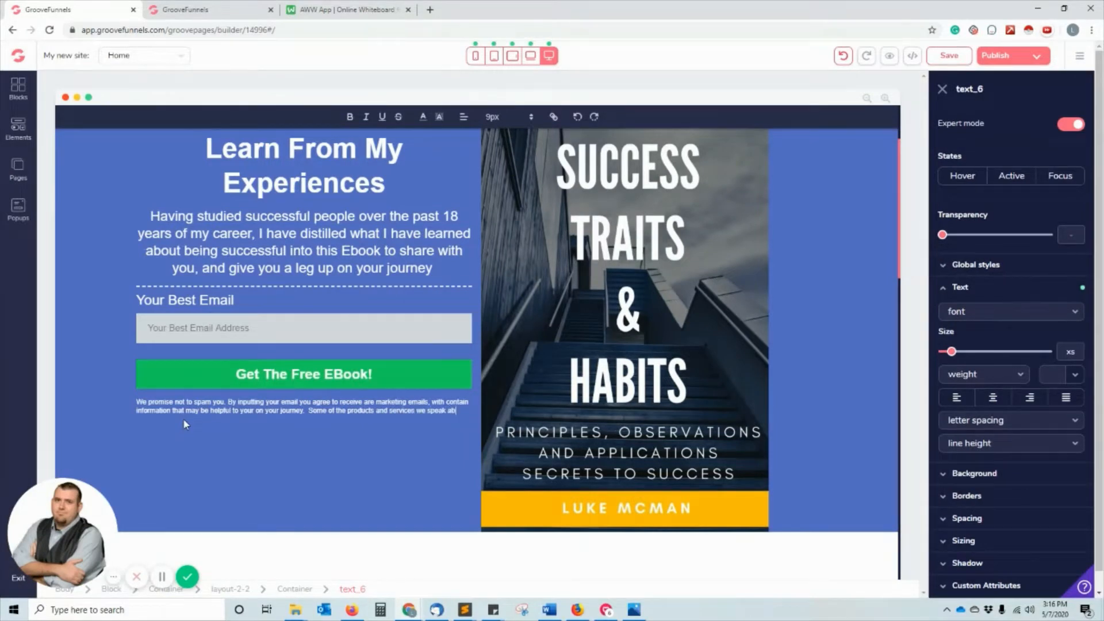
type("out, may earn us a commission.  That is af")
type("ter")
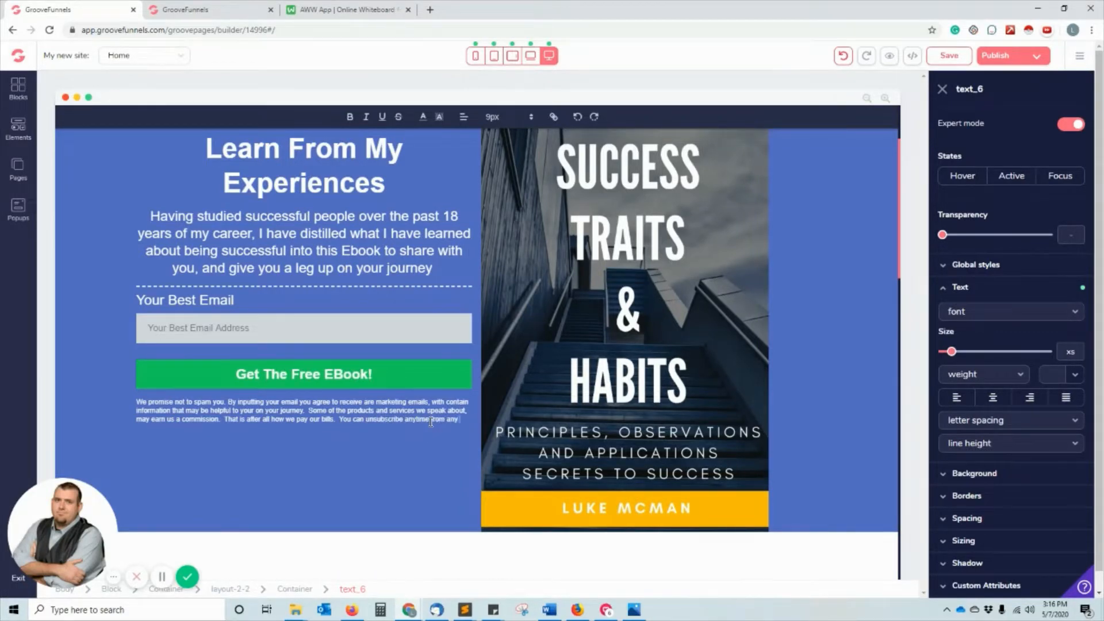
type("email you receive from us.")
Check how the disclaimer sits under the form and look over the three-feature section below it.
scroll(437, 437, "down", 5)
scroll(397, 420, "up", 7)
scroll(397, 419, "down", 4)
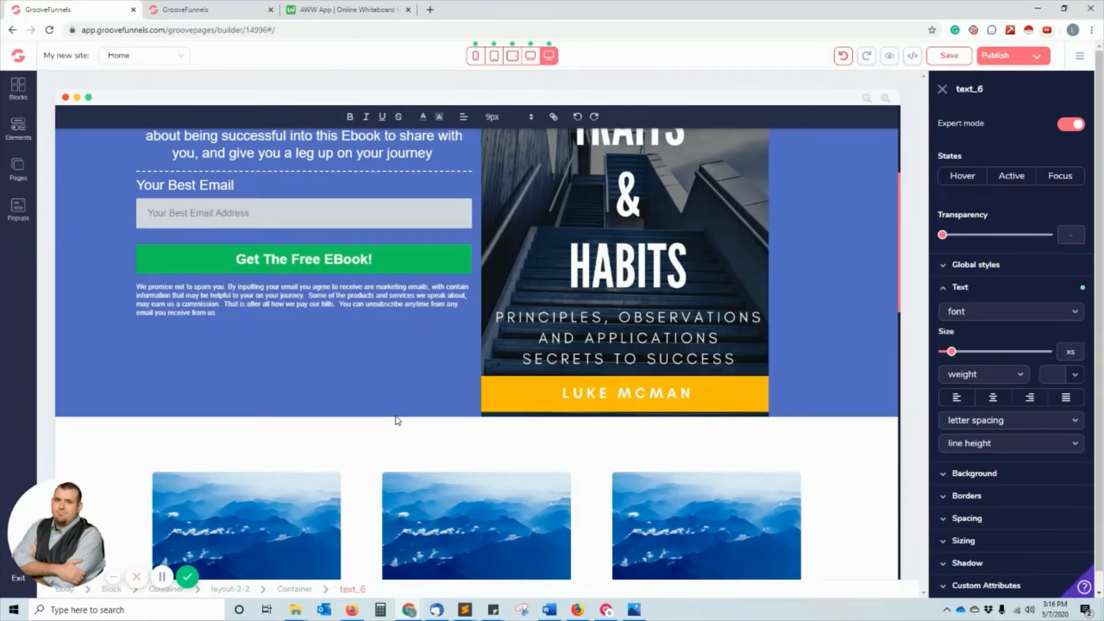
scroll(397, 419, "down", 4)
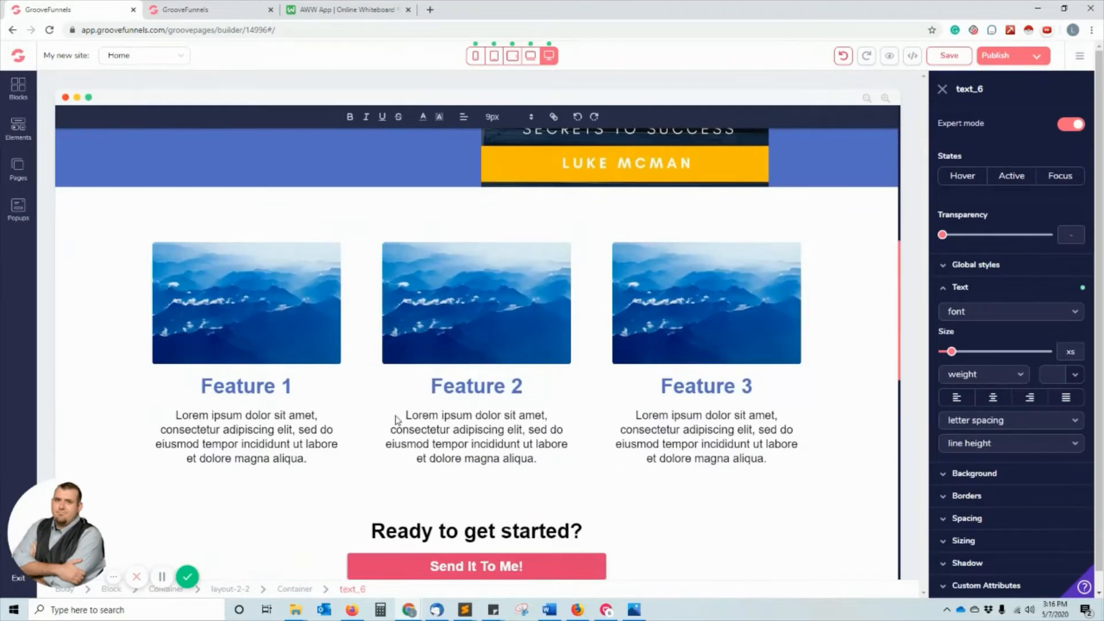
left_click(194, 325)
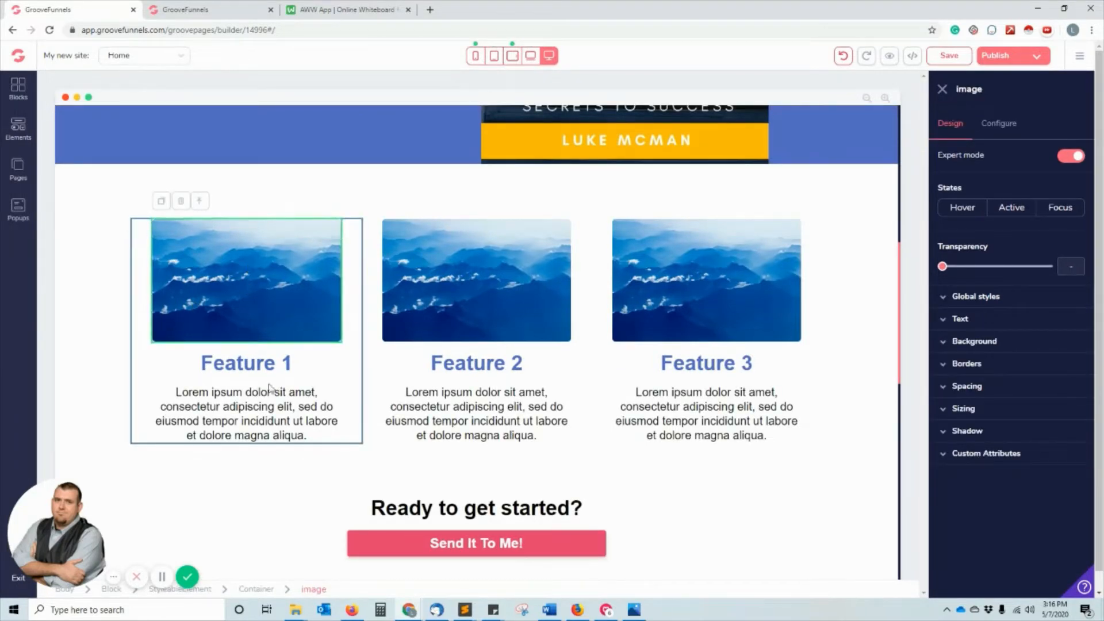
Delete the logoipsum logo image from the page's footer and confirm the removal.
scroll(335, 402, "down", 9)
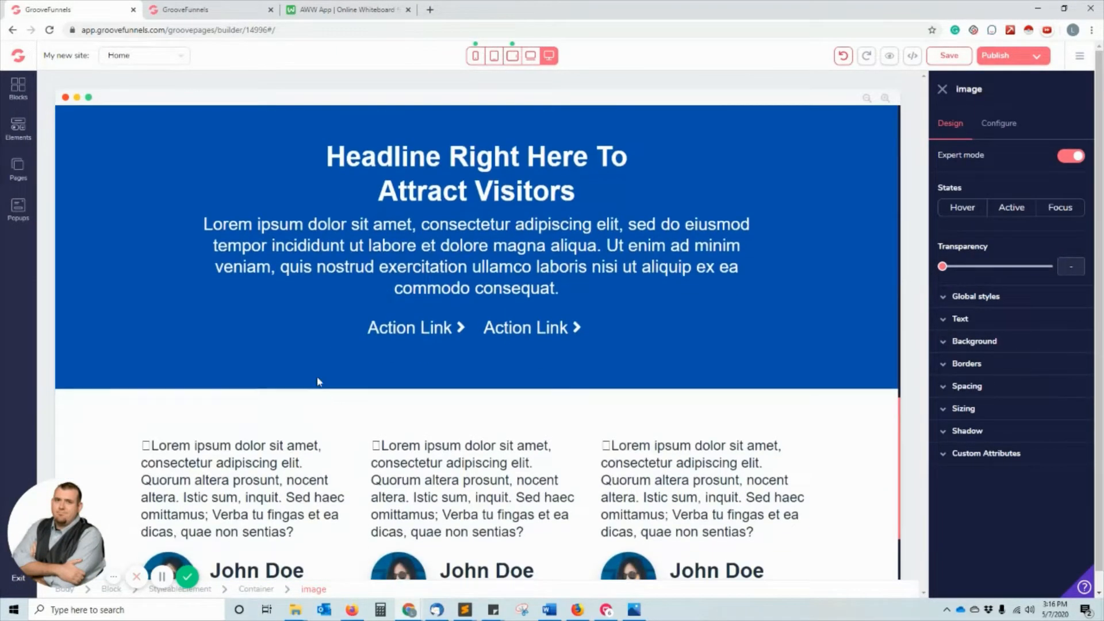
scroll(318, 379, "down", 2)
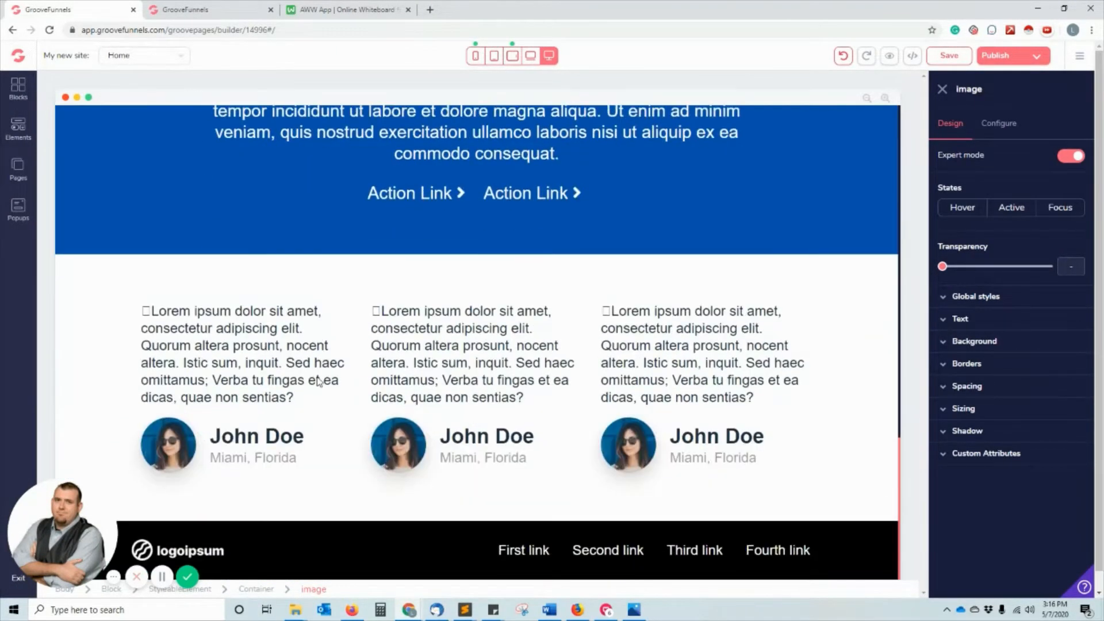
left_click(173, 550)
left_click(176, 522)
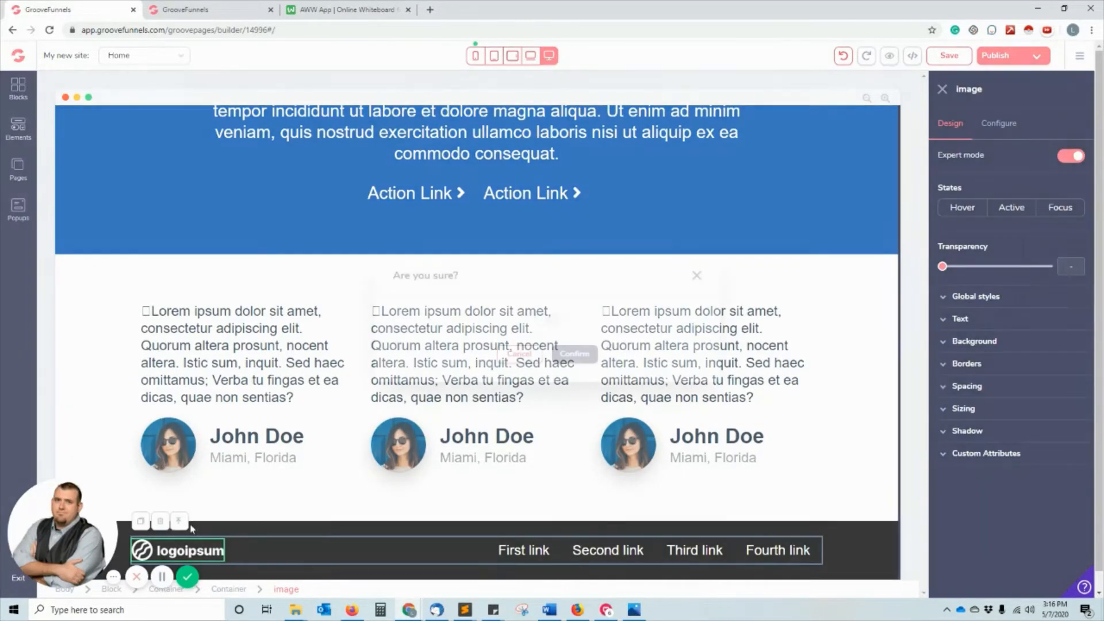
left_click(548, 320)
left_click(555, 362)
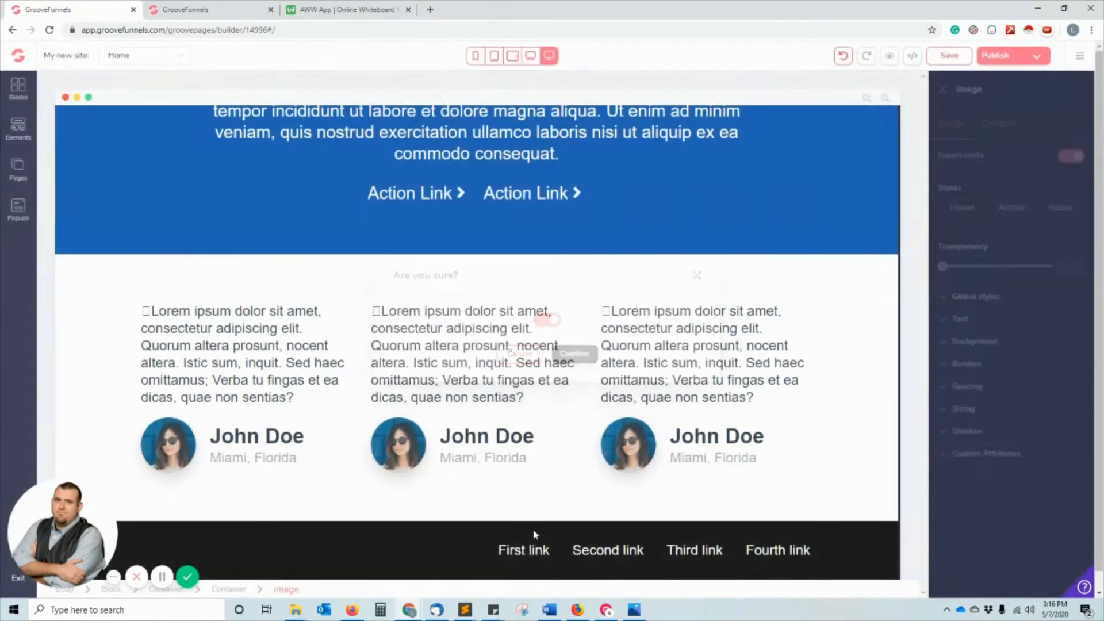
Delete the "First link" item from the footer and confirm the removal.
left_click(540, 555)
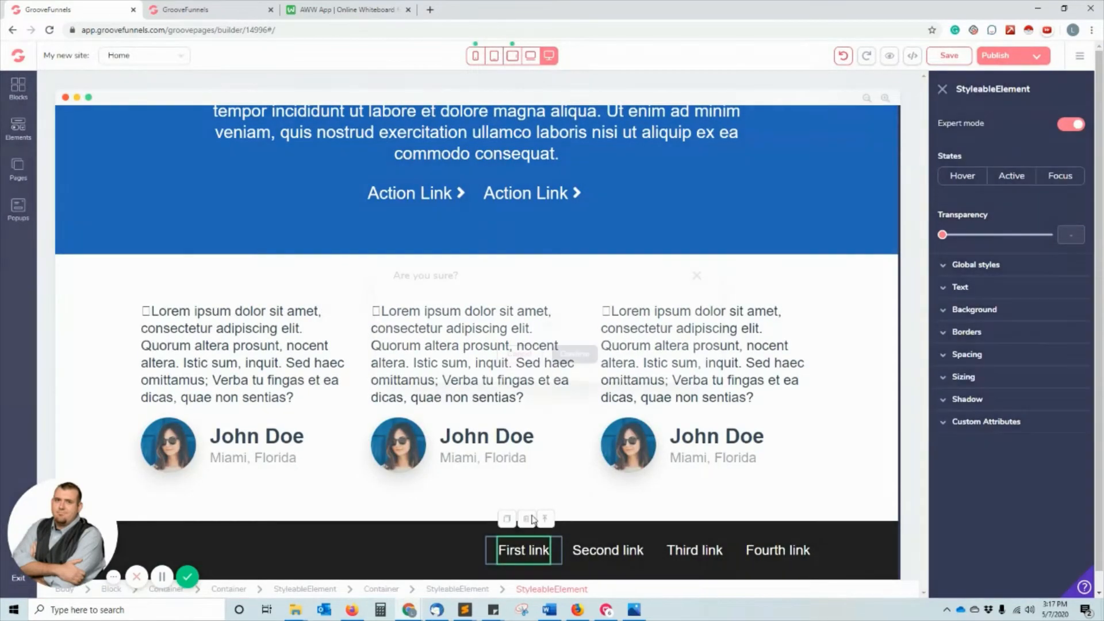
left_click(526, 518)
left_click(547, 320)
left_click(574, 354)
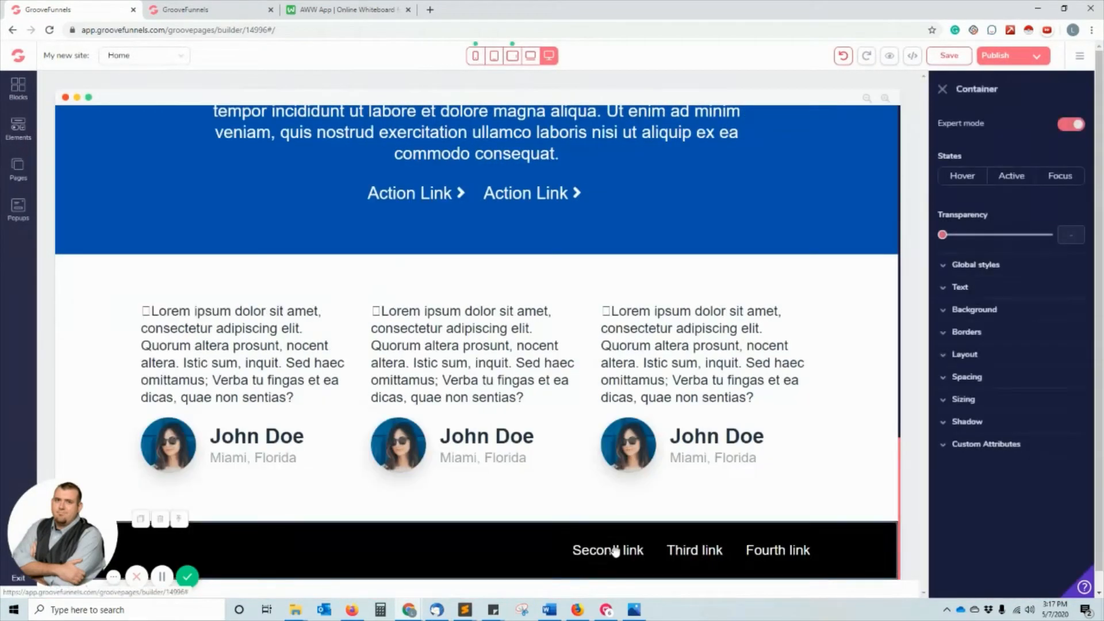
Delete the "Second link" item from the footer and confirm the removal.
left_click(610, 550)
left_click(606, 520)
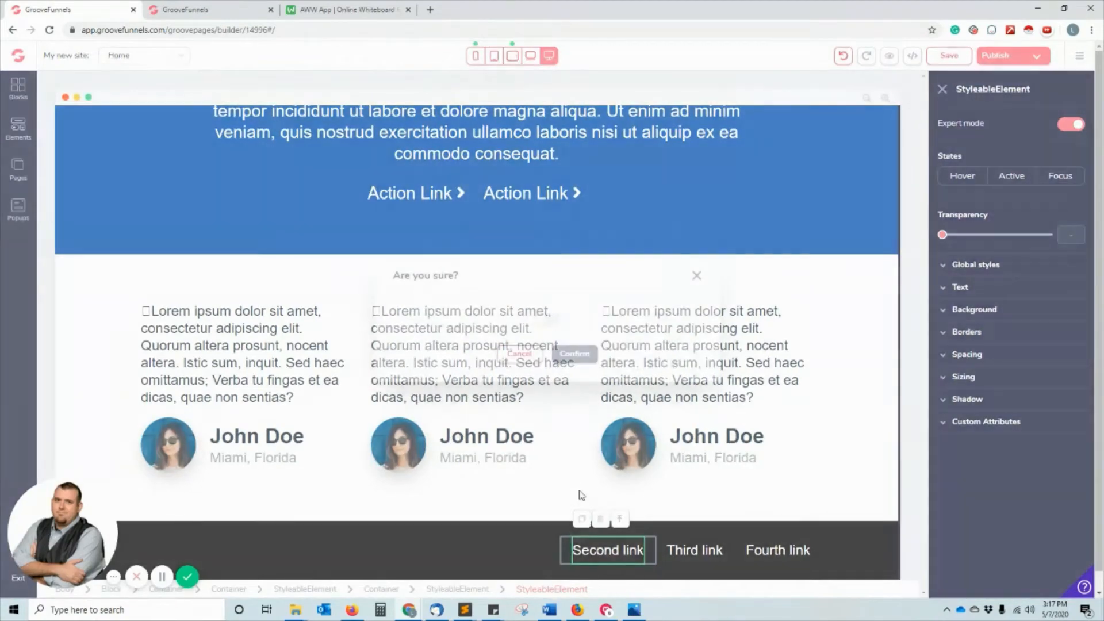
left_click(549, 320)
left_click(575, 354)
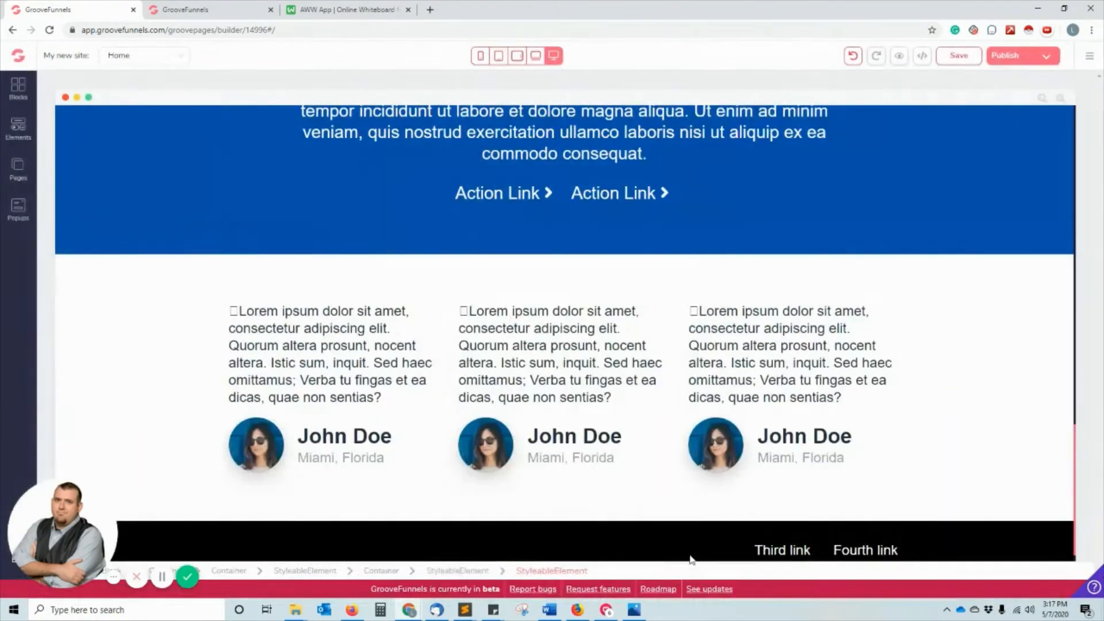
Delete the "Third link" item from the footer and confirm the removal.
left_click(811, 547)
left_click(701, 520)
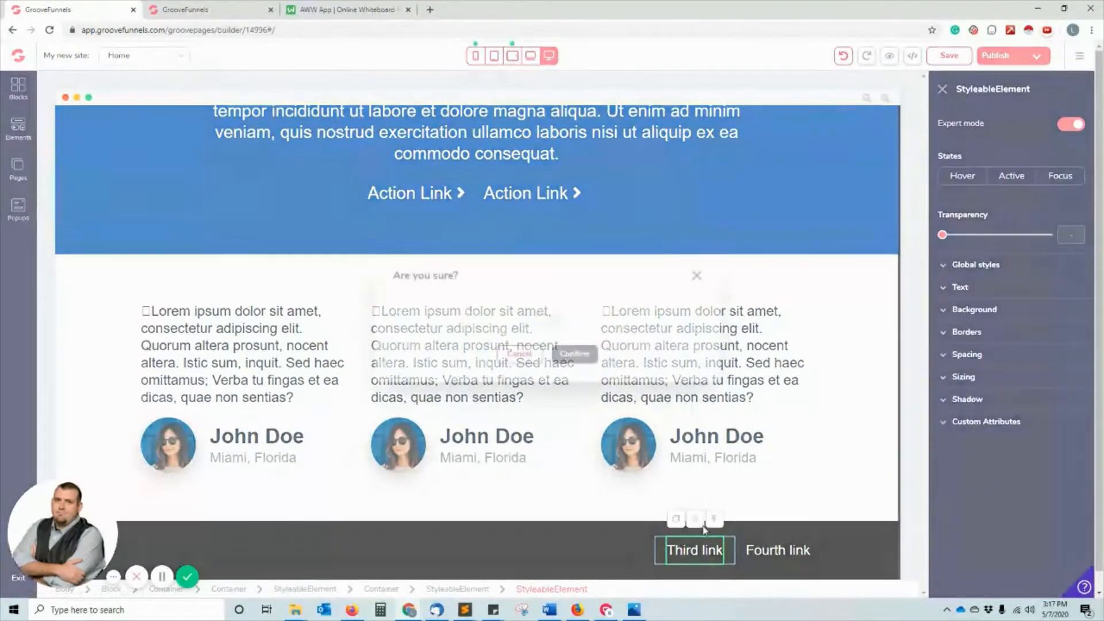
left_click(549, 320)
left_click(575, 354)
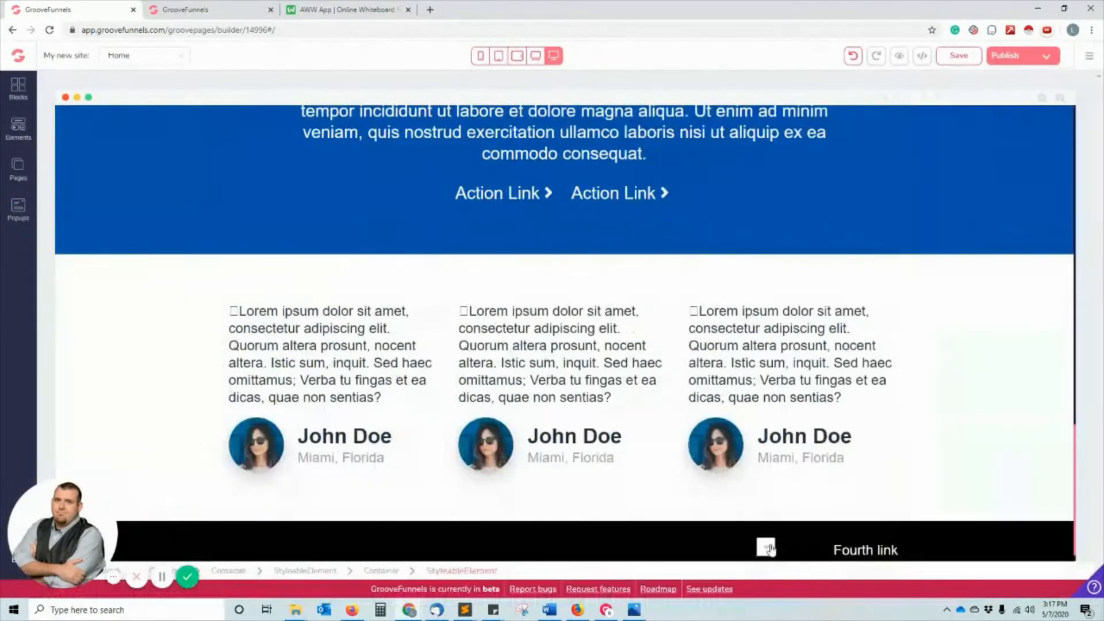
Delete the "Fourth link" item from the footer and confirm the removal.
left_click(857, 549)
left_click(774, 519)
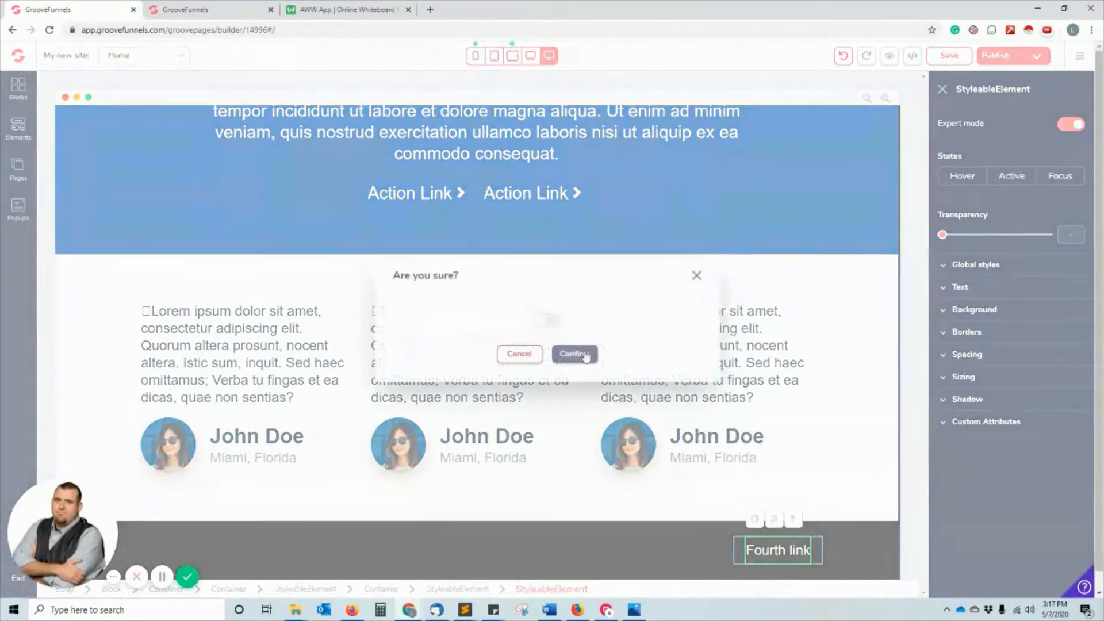
left_click(548, 318)
left_click(573, 353)
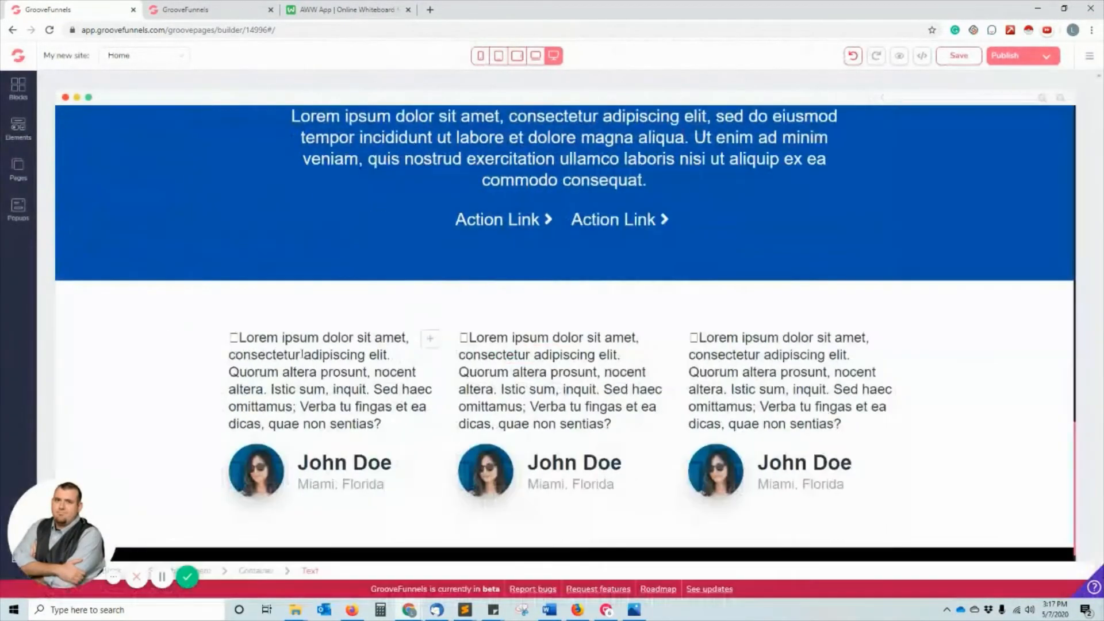
Delete the first testimonial's lorem ipsum paragraph and confirm the removal.
left_click(260, 360)
left_click(188, 310)
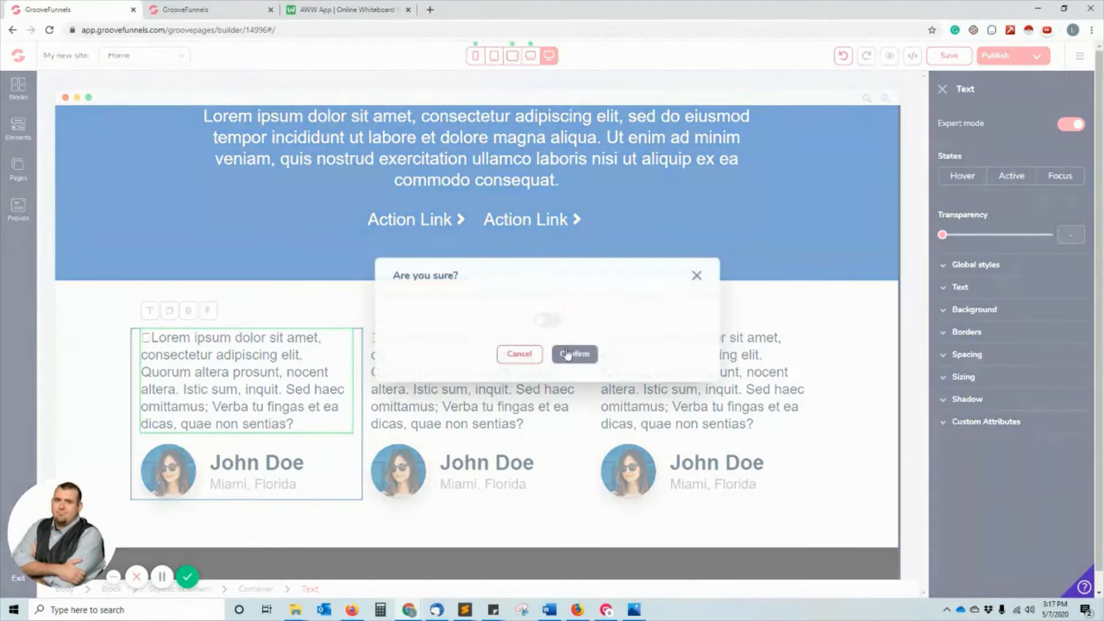
left_click(547, 320)
left_click(572, 353)
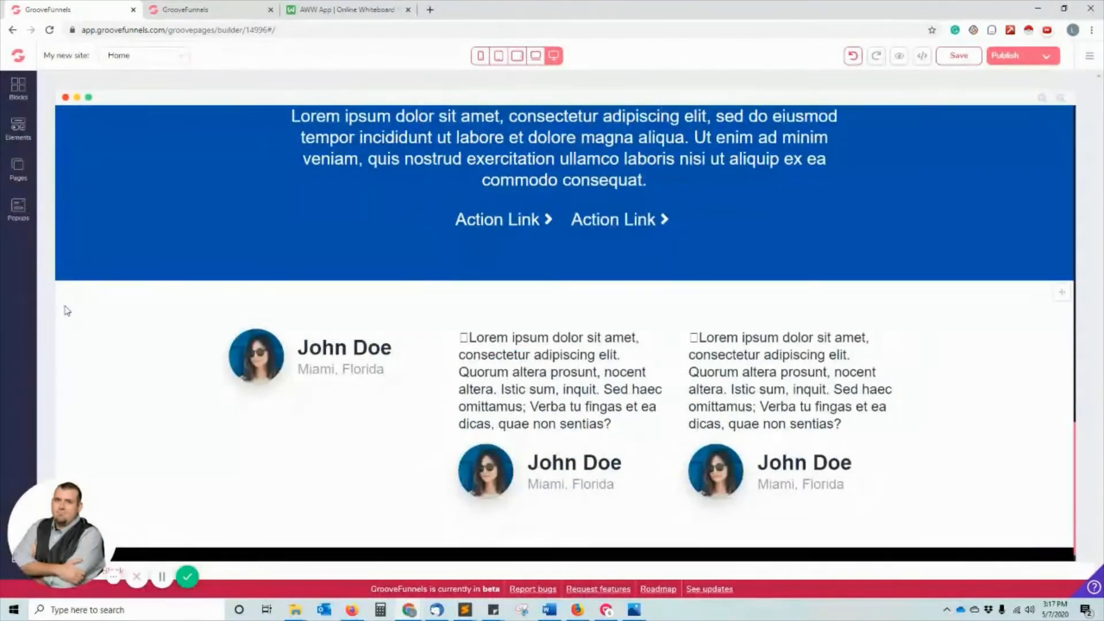
Delete the entire John Doe testimonials block and confirm the removal.
left_click(67, 310)
left_click(121, 262)
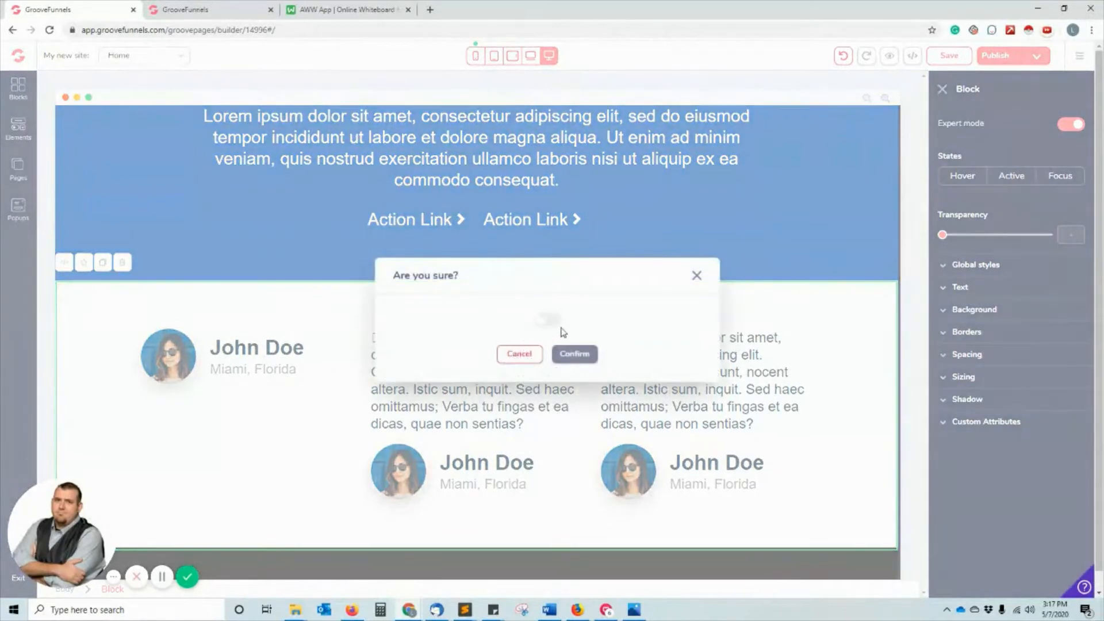
left_click(549, 321)
left_click(574, 353)
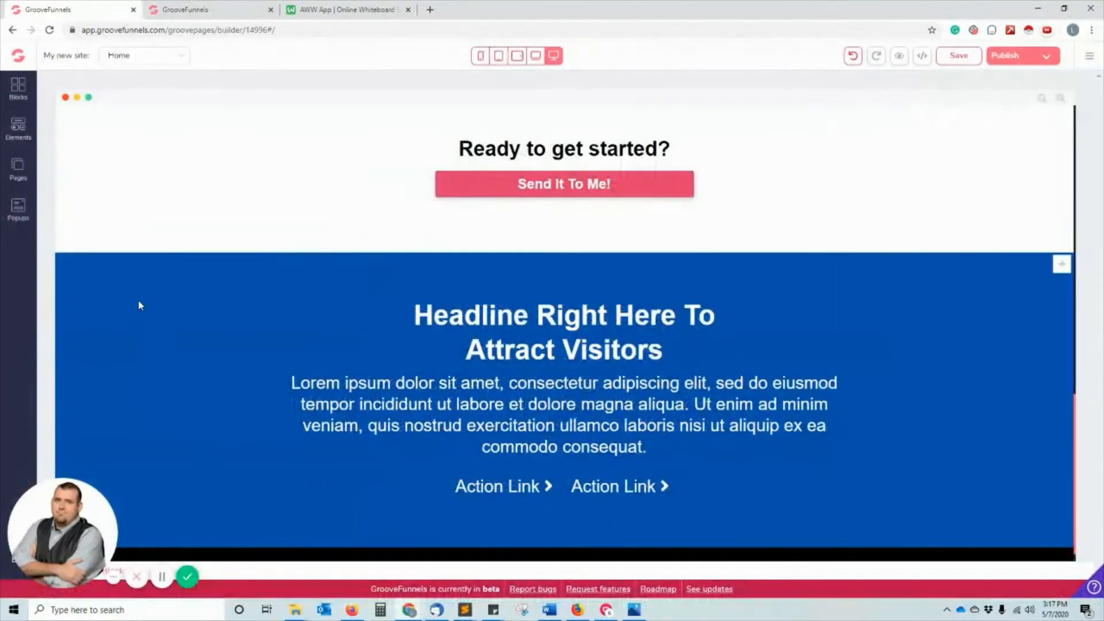
Delete the blue "Headline Right Here To Attract Visitors" block and confirm the removal.
left_click(138, 302)
left_click(122, 234)
left_click(549, 320)
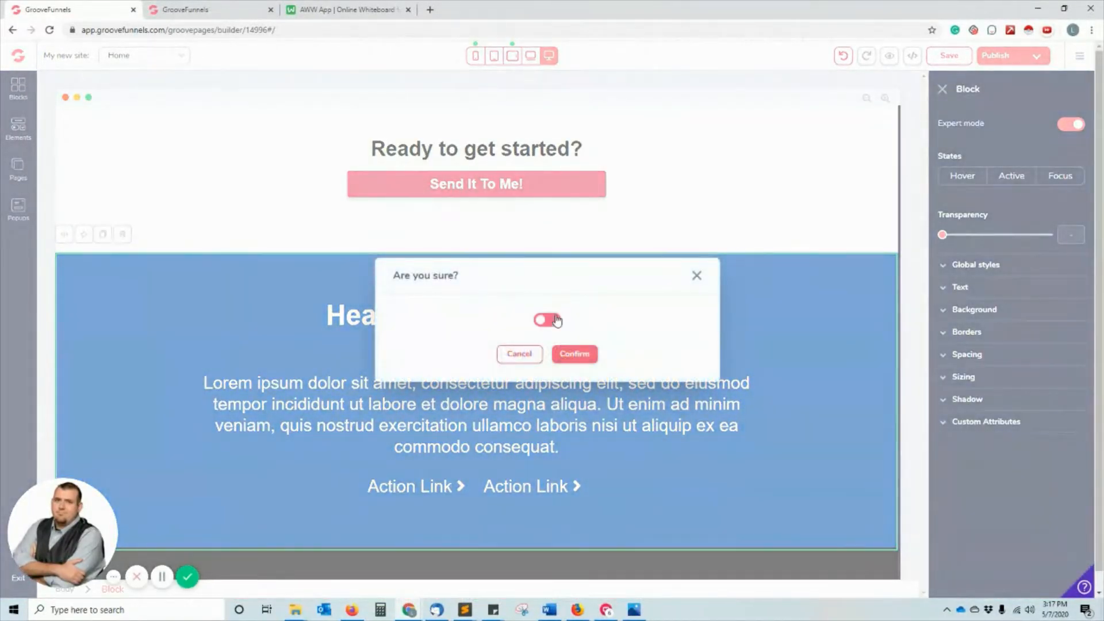
left_click(573, 354)
Delete the "Ready to get started?" heading below the three features and confirm the removal.
scroll(565, 373, "up", 5)
scroll(565, 362, "down", 4)
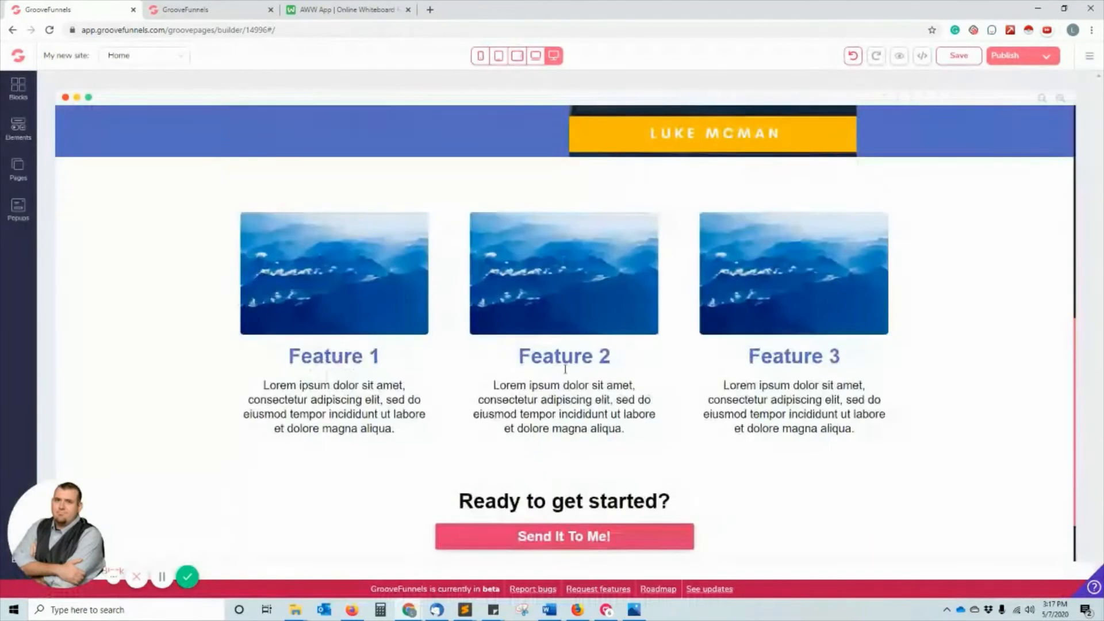
scroll(565, 369, "up", 5)
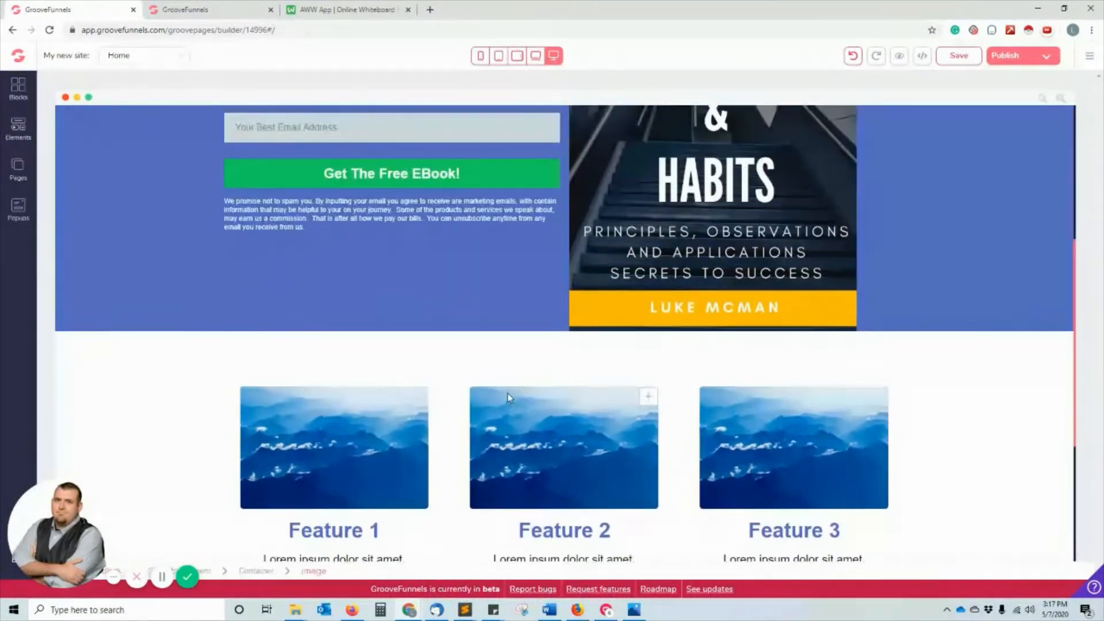
scroll(277, 327, "down", 10)
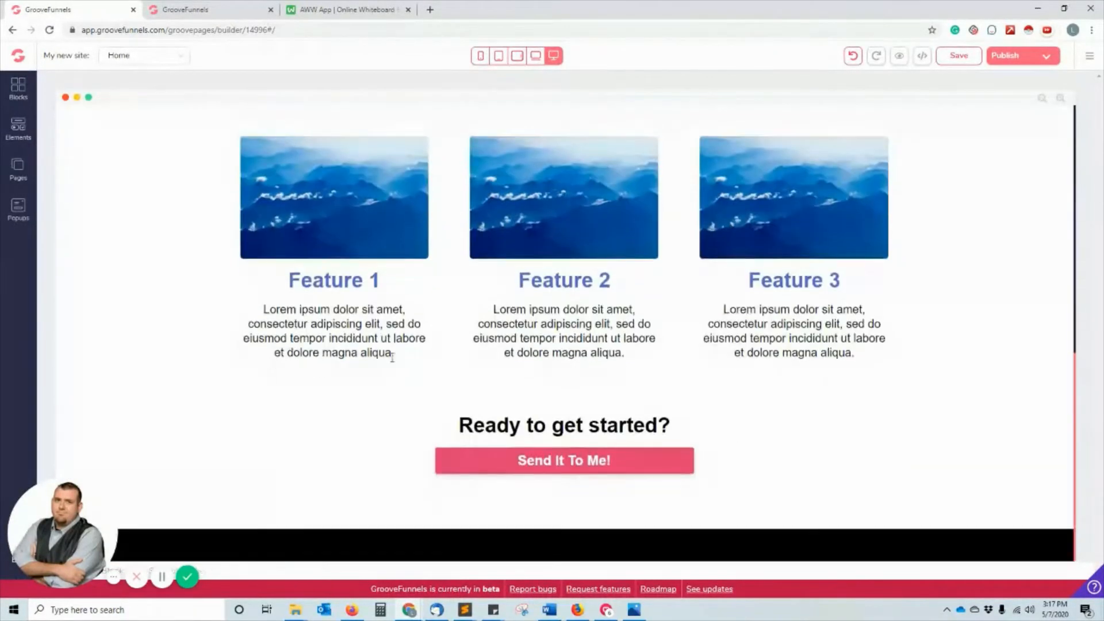
left_click(319, 442)
left_click(183, 415)
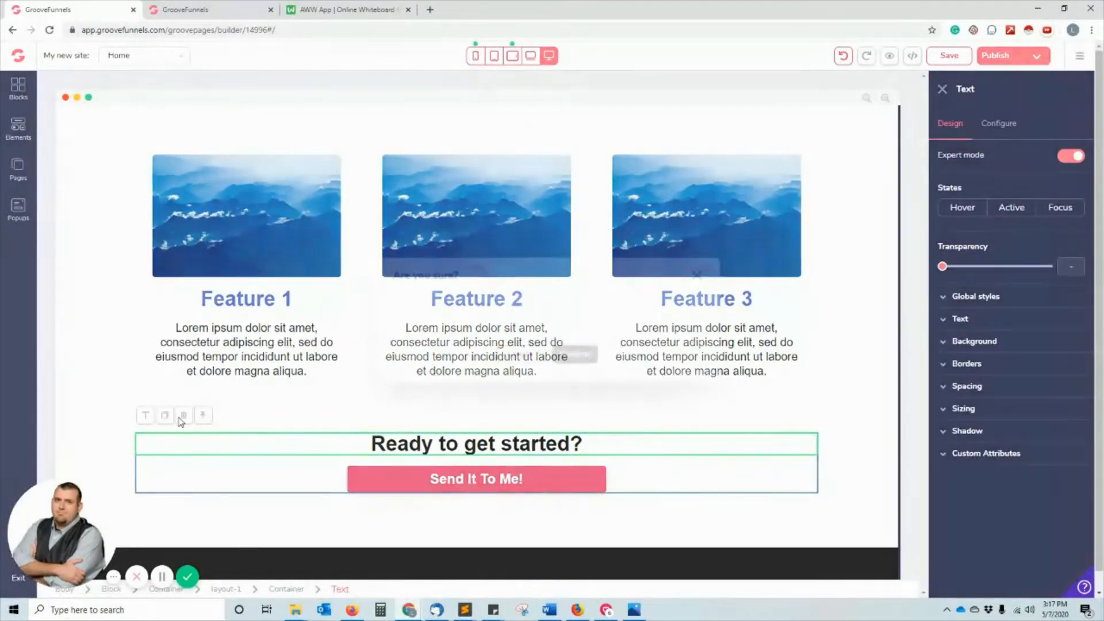
left_click(546, 319)
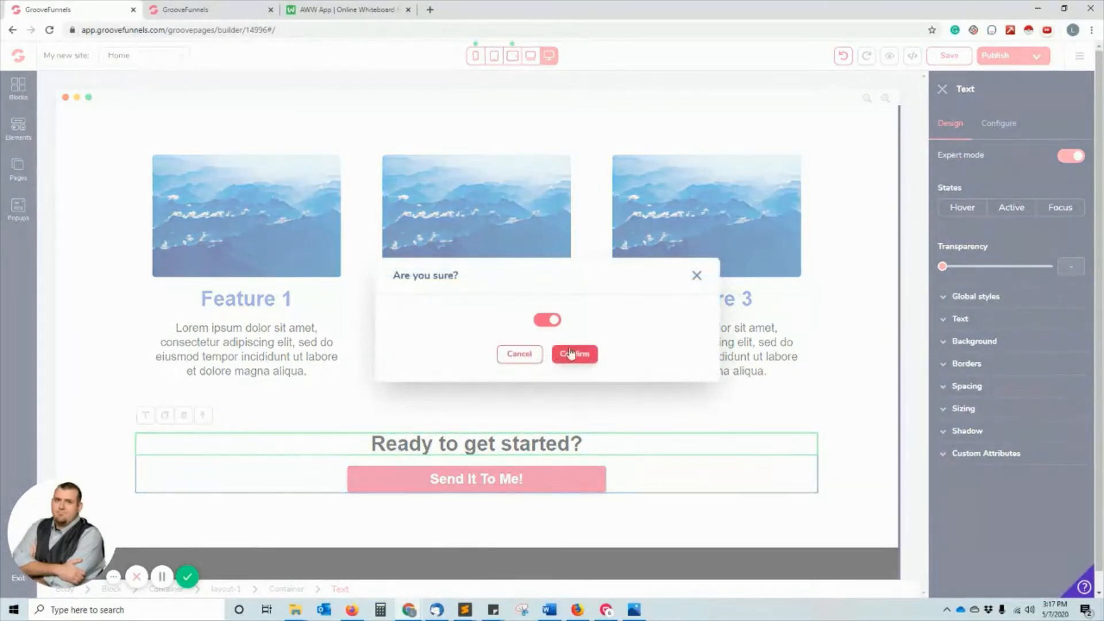
left_click(572, 353)
Delete the "Send It To Me!" button below the features and confirm the removal.
left_click(444, 490)
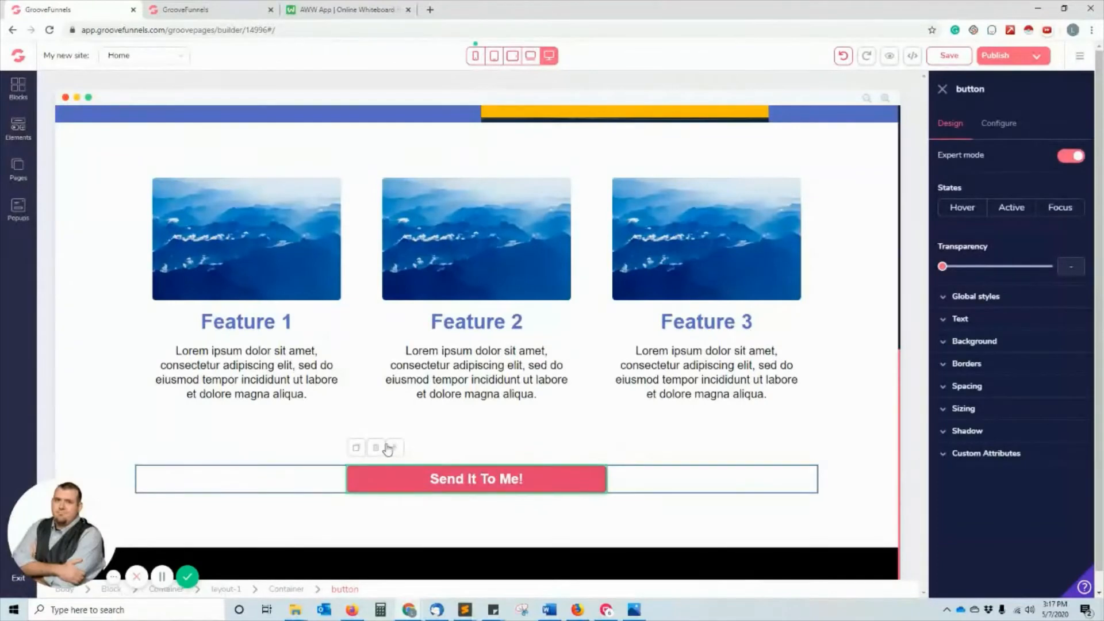
left_click(376, 448)
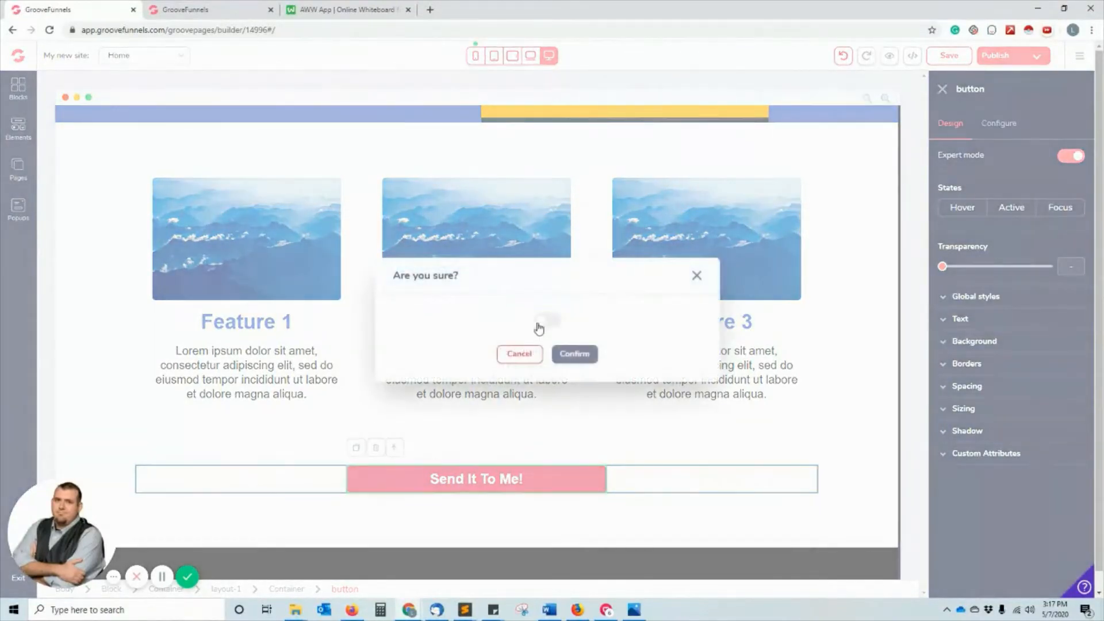
left_click(547, 319)
left_click(573, 353)
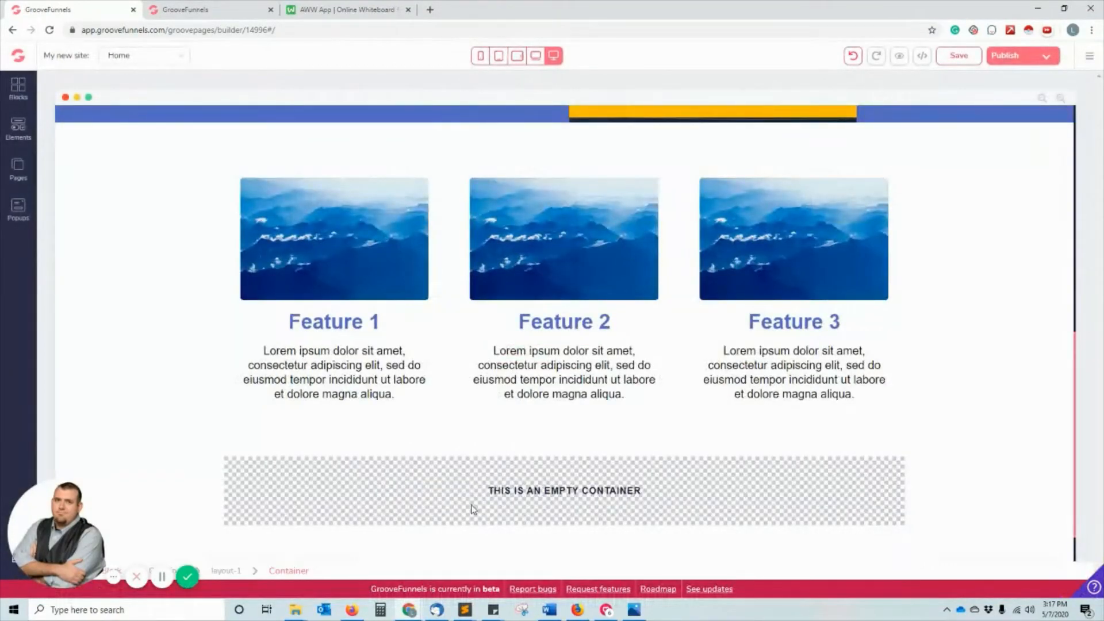
Delete the empty container below the features and confirm the removal.
left_click(224, 470)
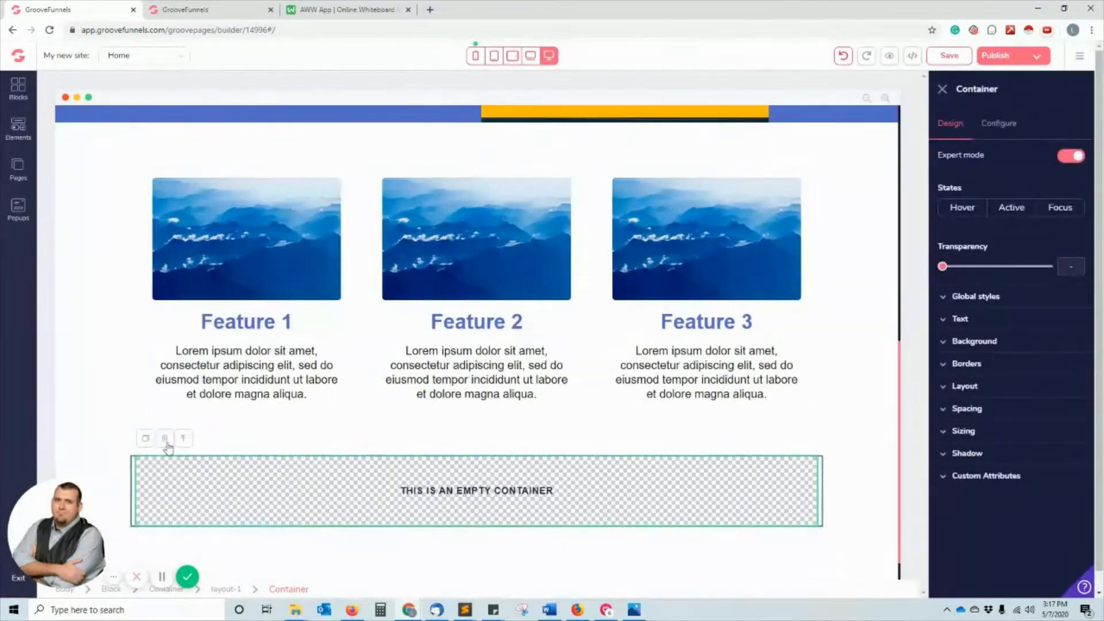
left_click(164, 437)
left_click(551, 320)
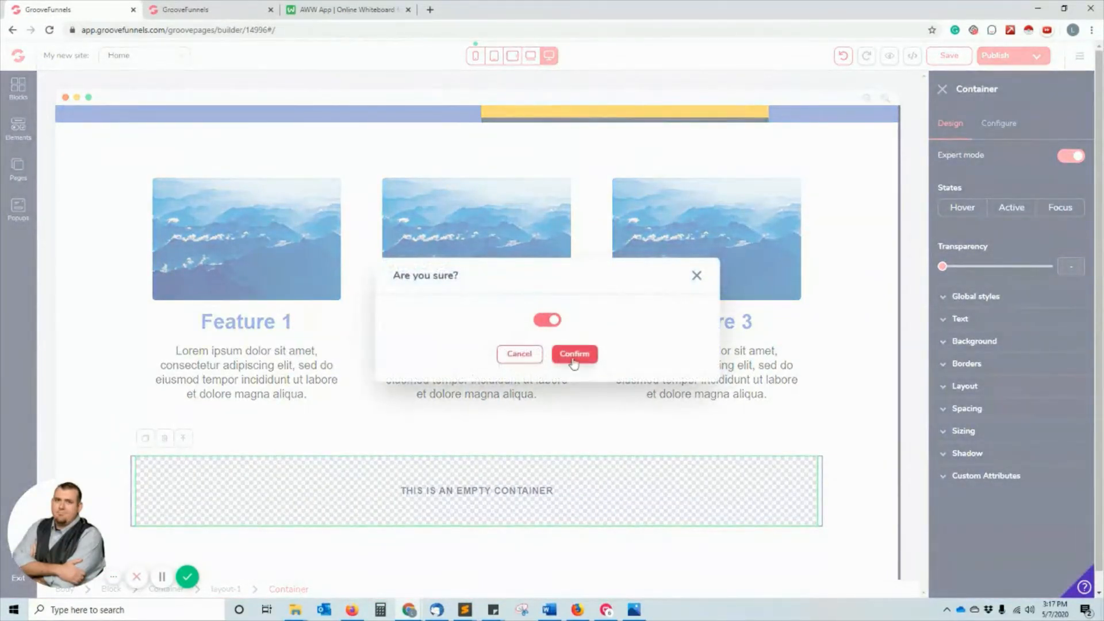
left_click(572, 353)
Replace the Feature 1 heading and description with "Get a copy of the Ebook in PDF Format to print out and read right away".
scroll(500, 523, "up", 6)
scroll(503, 525, "down", 7)
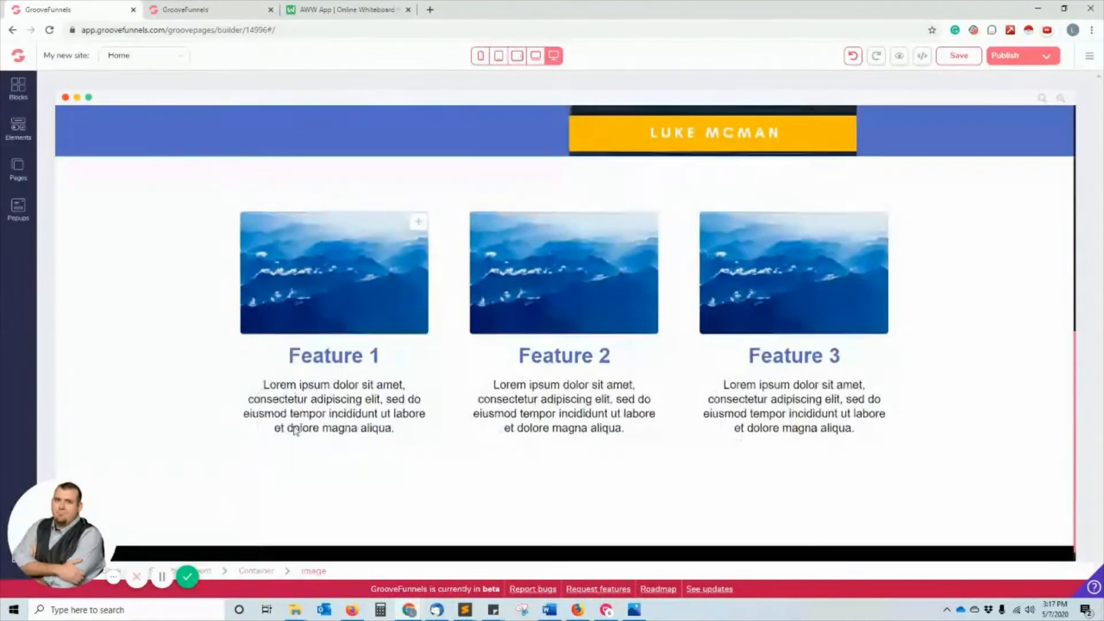
left_click(262, 340)
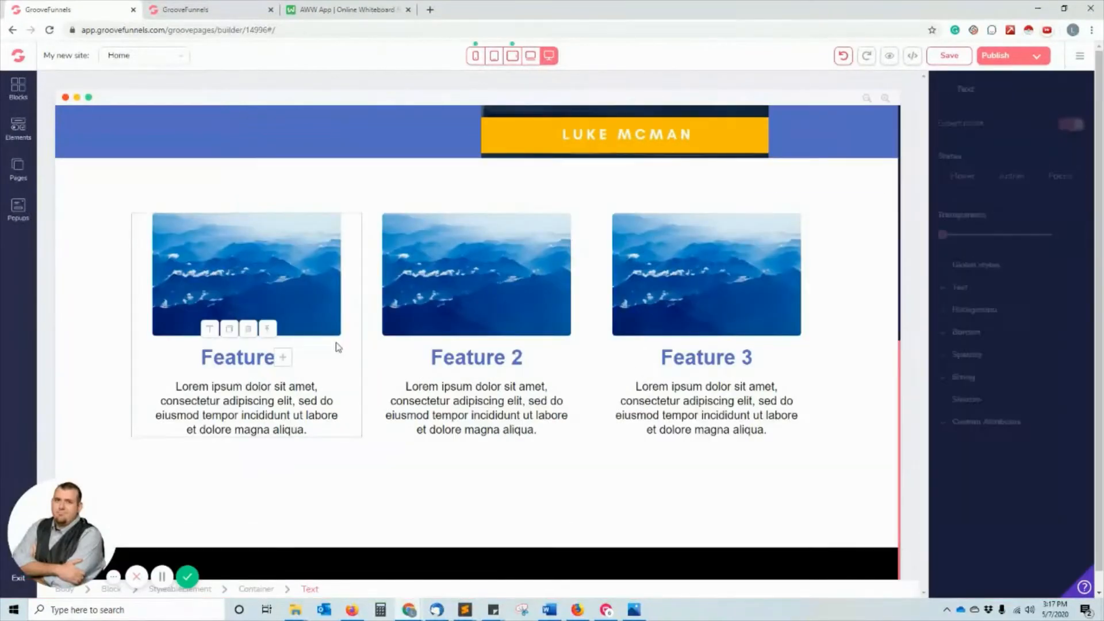
double_click(262, 357)
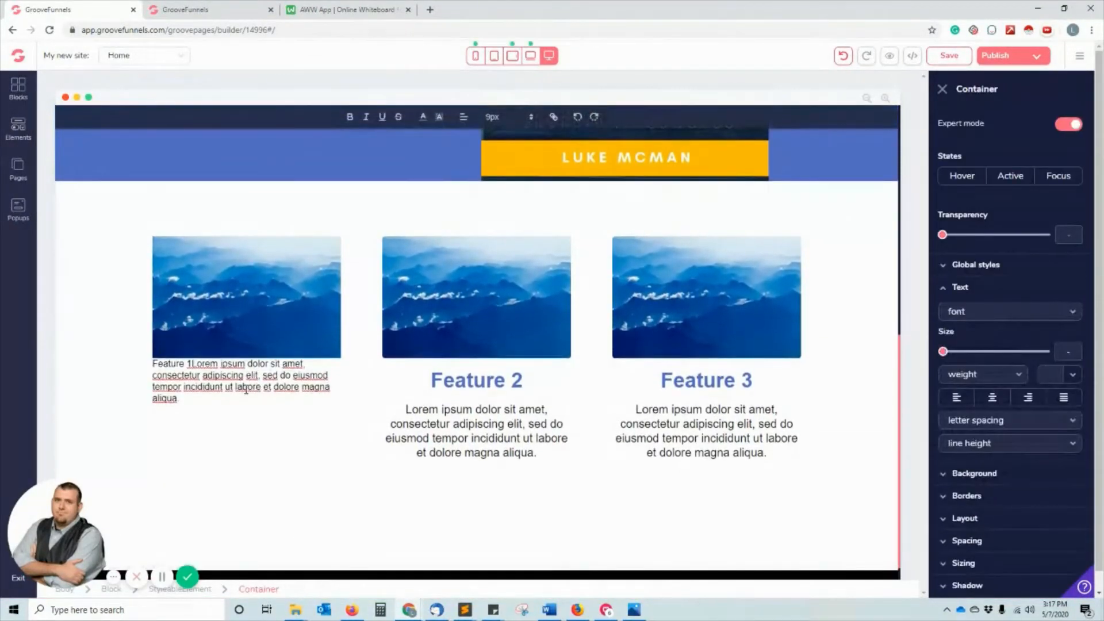
triple_click(261, 394)
left_click(262, 395)
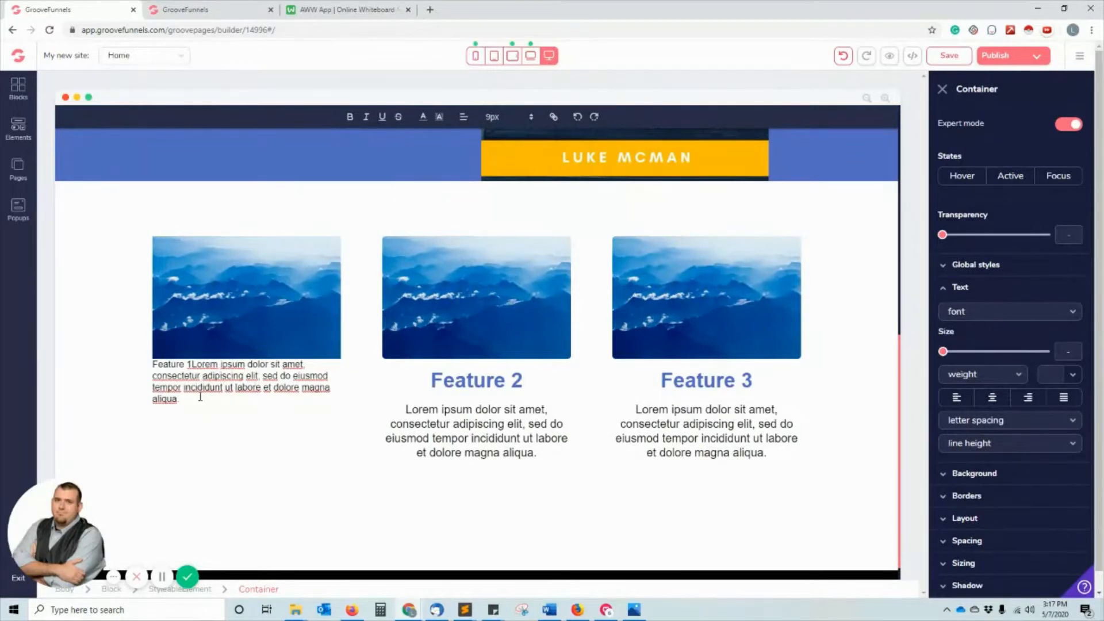
left_click_drag(184, 399, 151, 371)
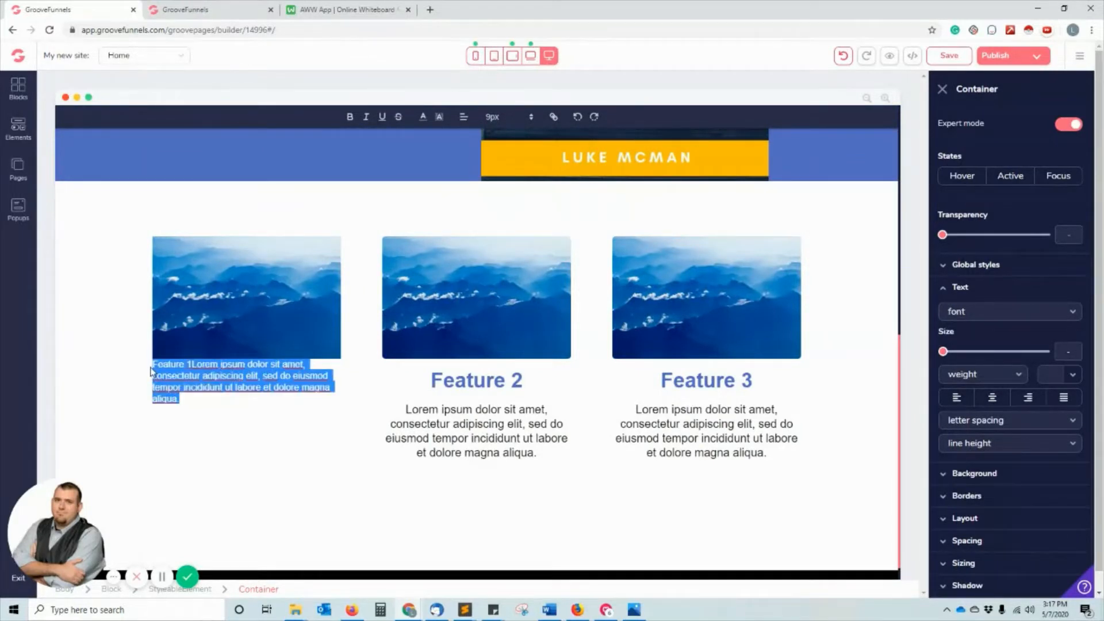
type("Got a copy of t")
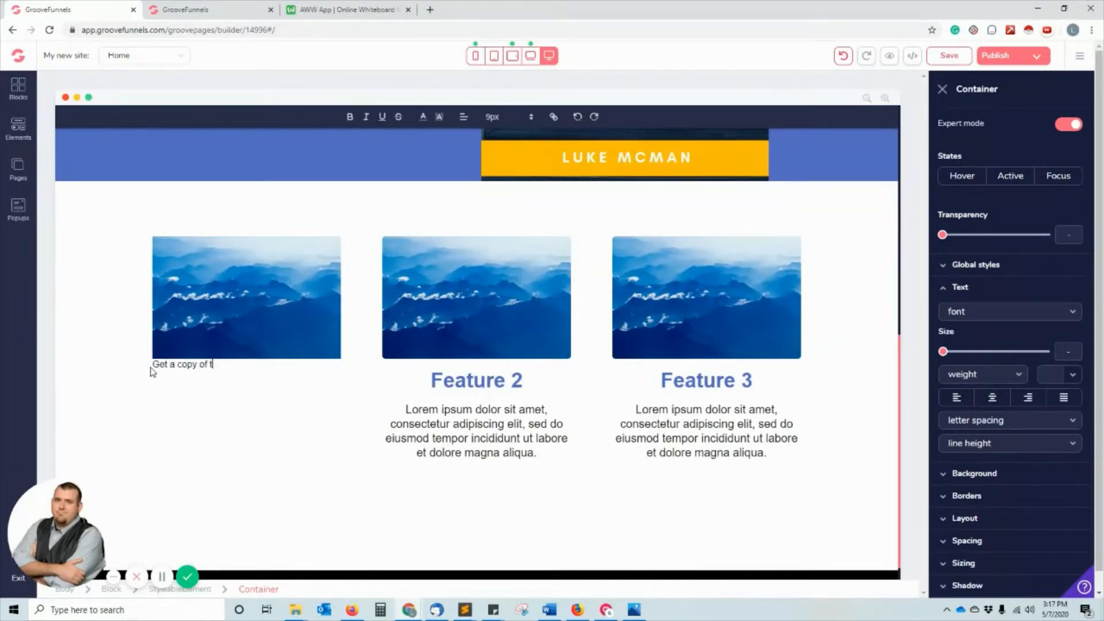
type("he Ebook in PDF Format")
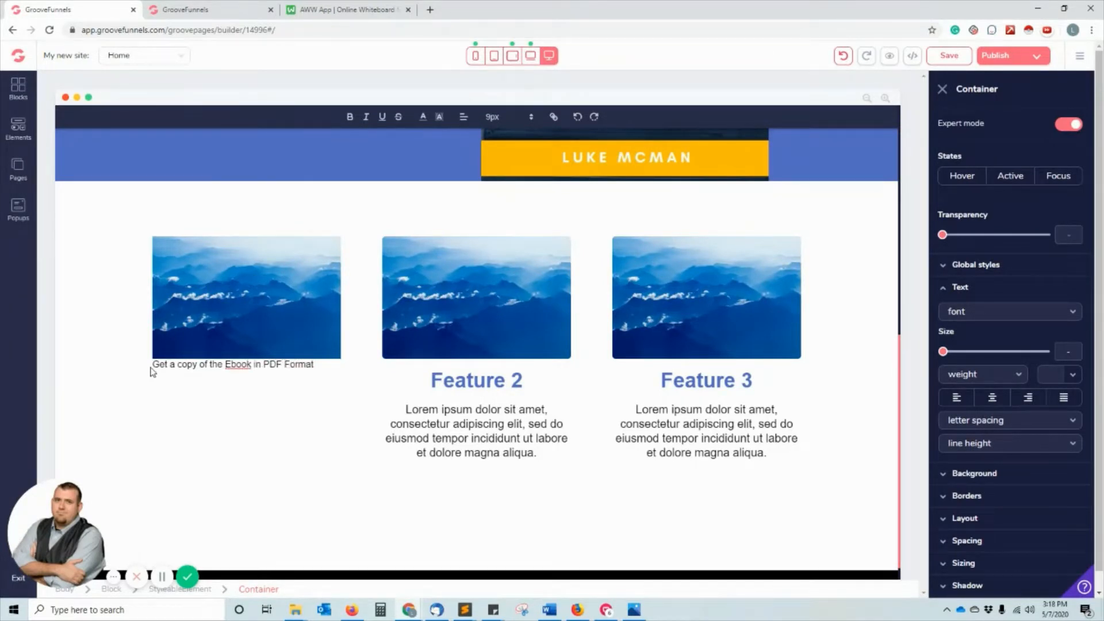
type(" to print out and read right away")
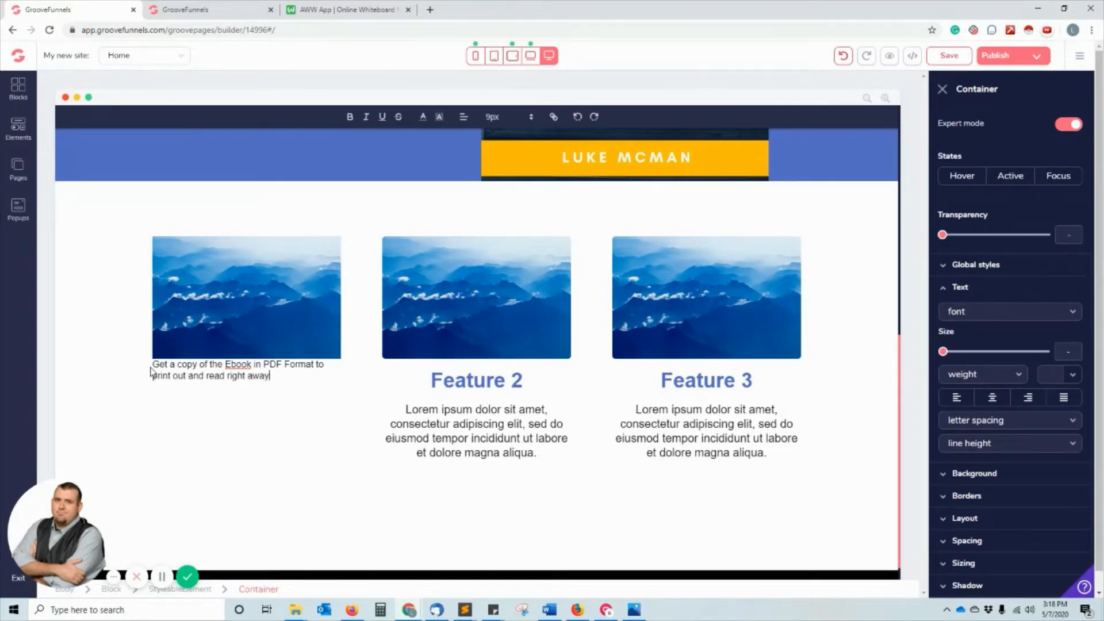
left_click(481, 435)
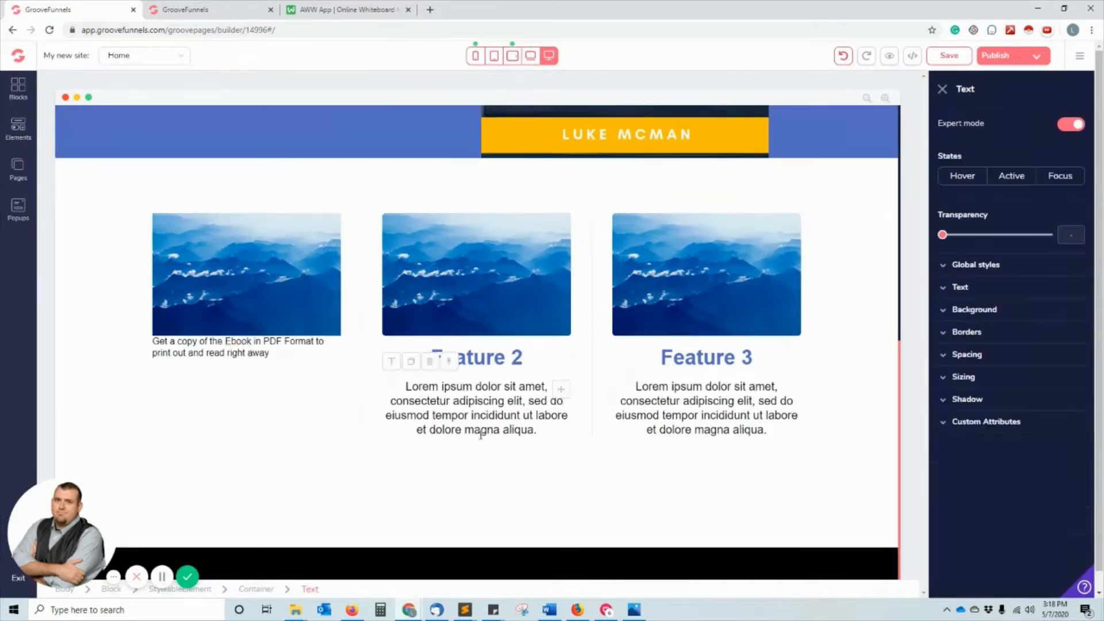
left_click(491, 360)
left_click(492, 361)
left_click(395, 361)
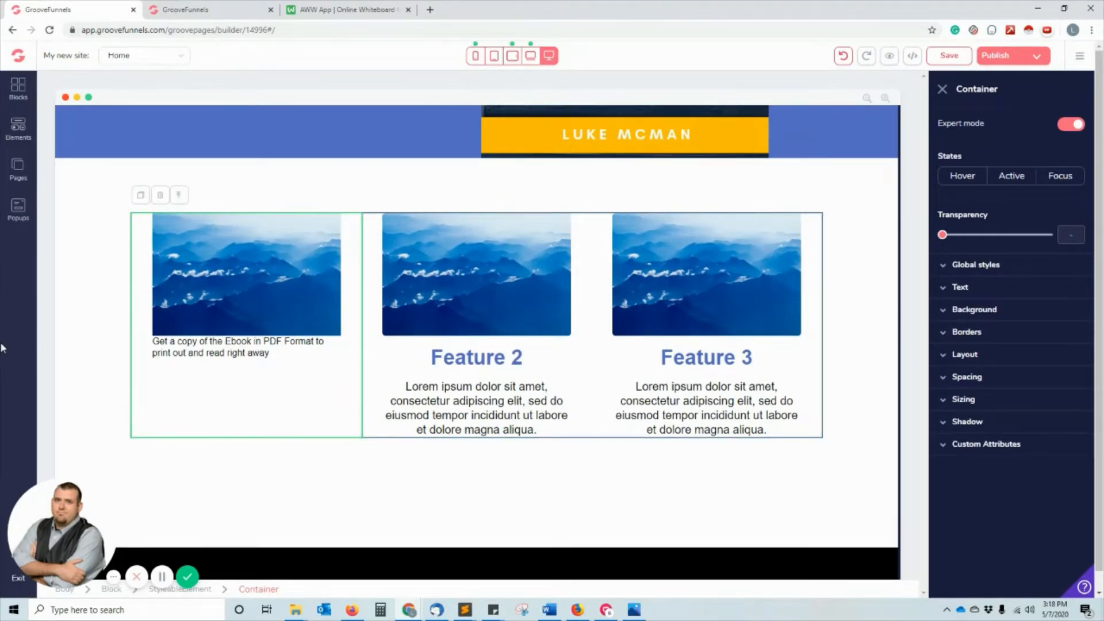
scroll(344, 340, "up", 7)
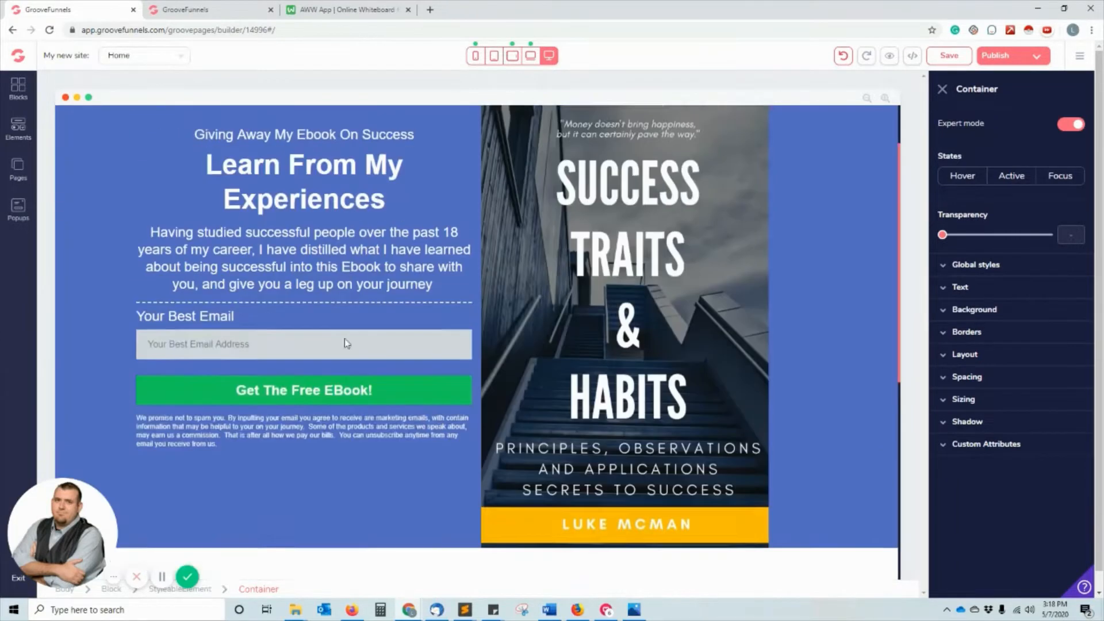
scroll(344, 340, "down", 7)
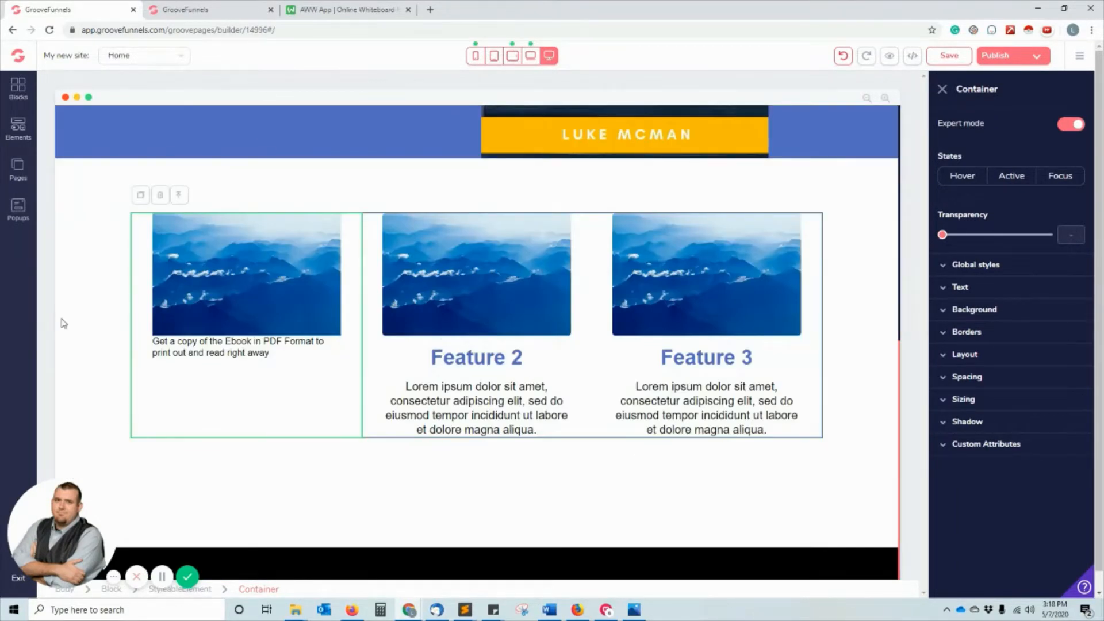
left_click(163, 580)
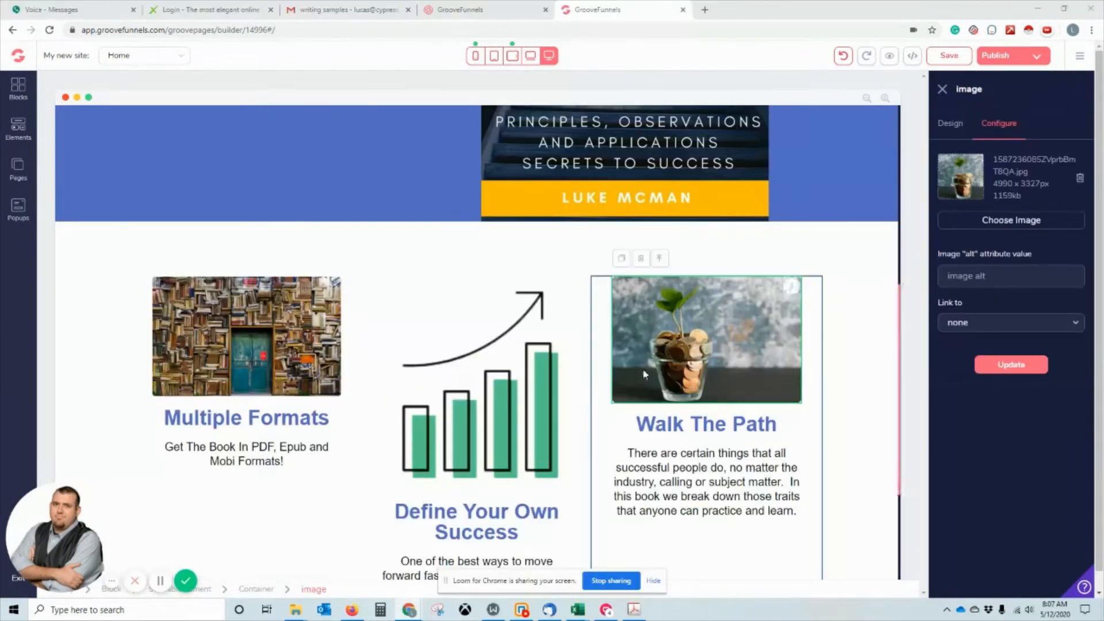
Search the free stock photos for "tires" from the Walk The Path image's settings and leave the library without choosing one.
scroll(51, 296, "down", 3)
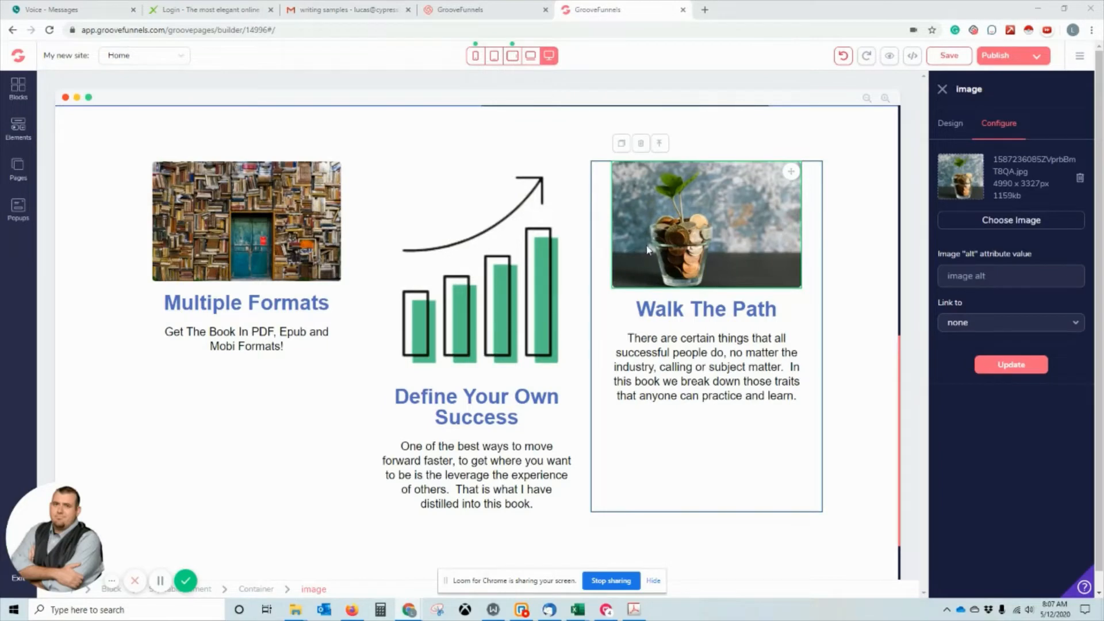
left_click(502, 319)
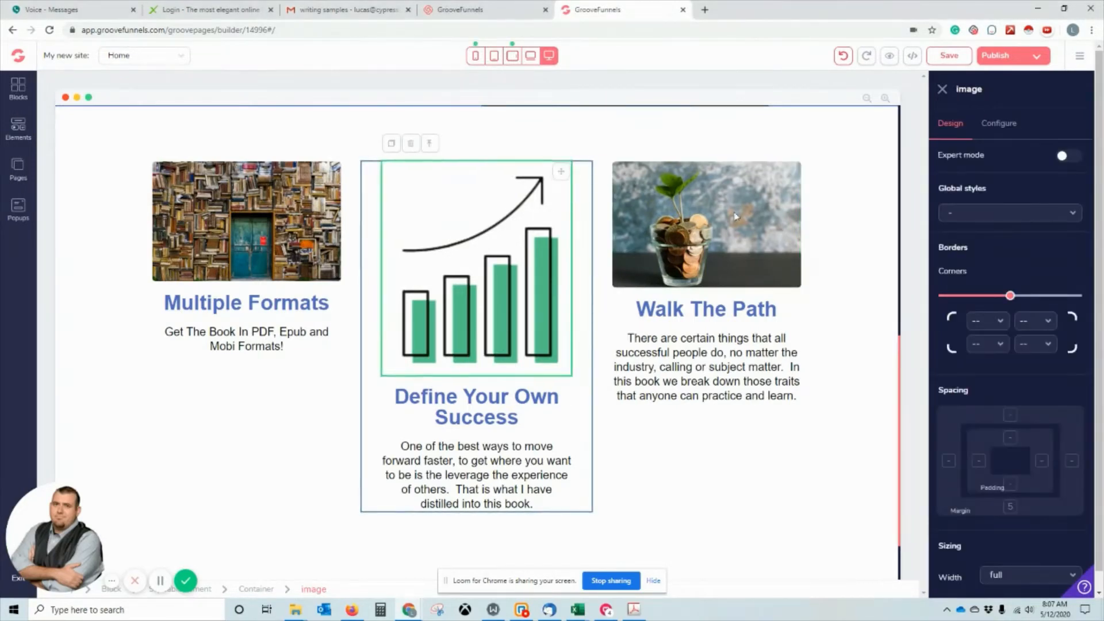
left_click(773, 205)
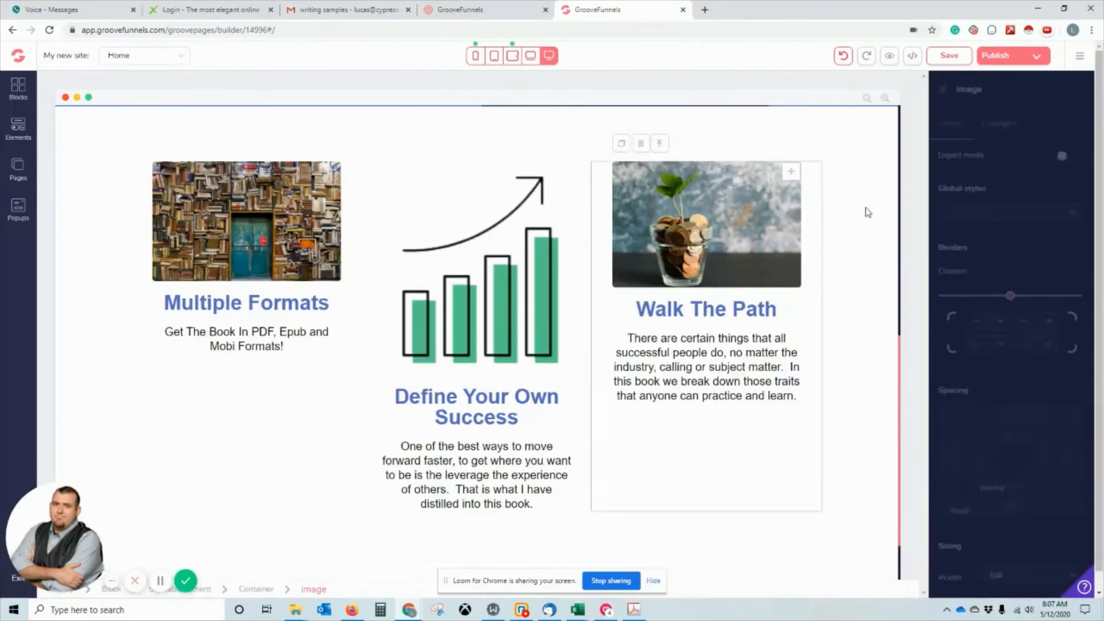
left_click(994, 126)
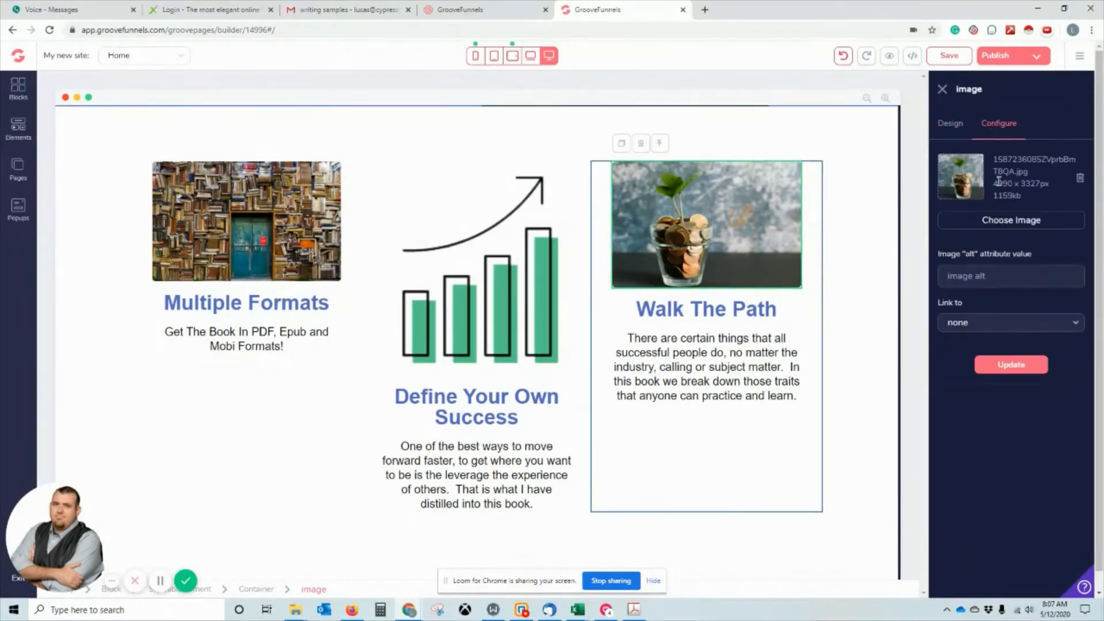
left_click(1001, 227)
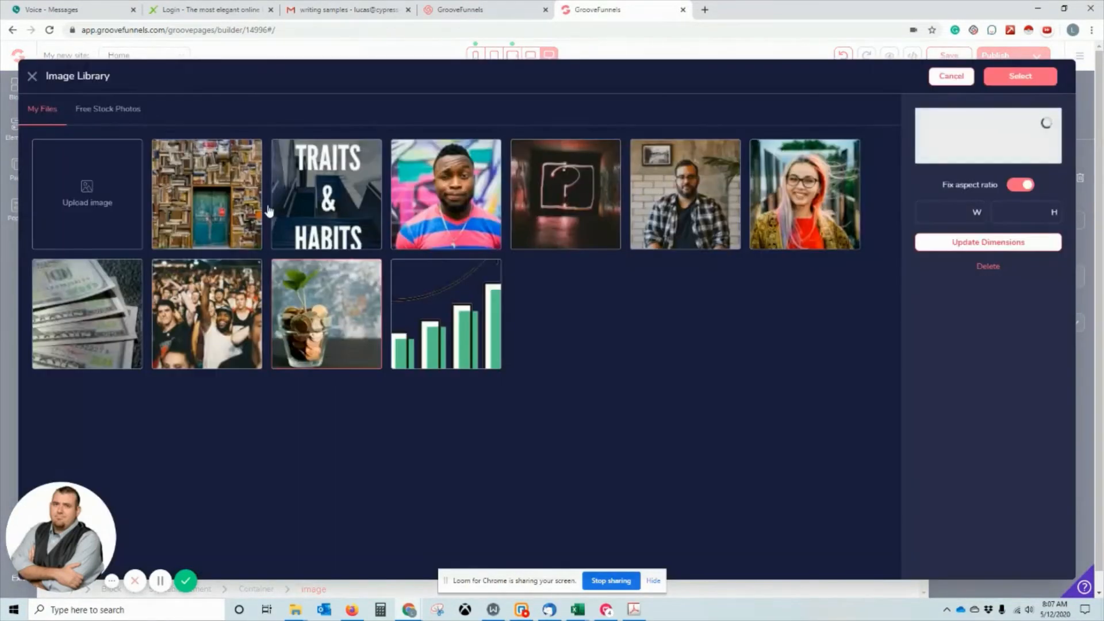
left_click(89, 110)
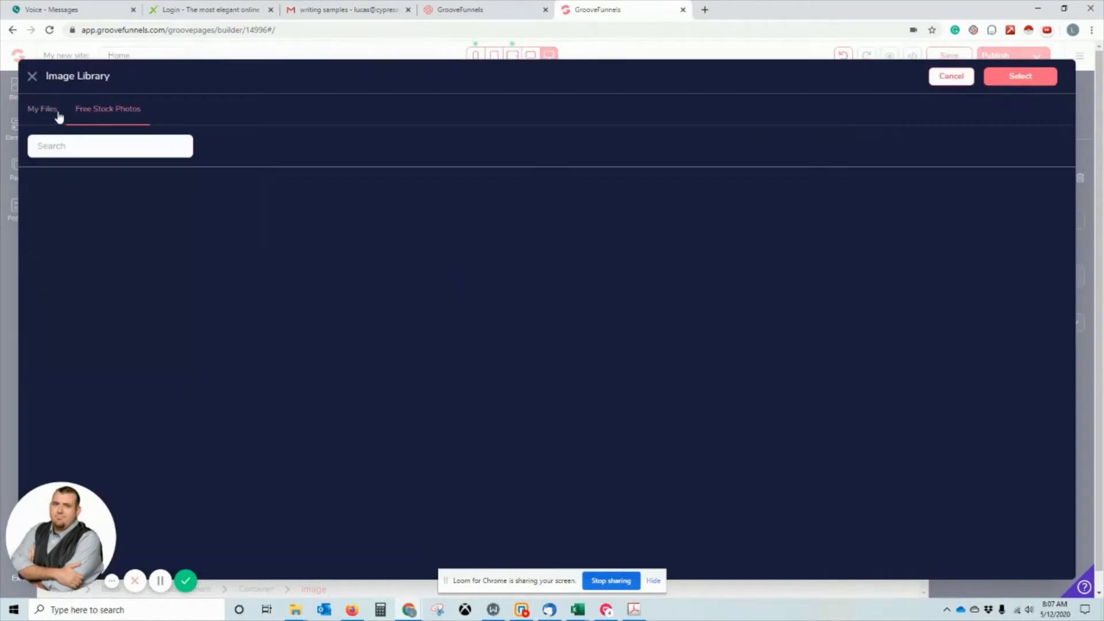
left_click(68, 144)
type("cat")
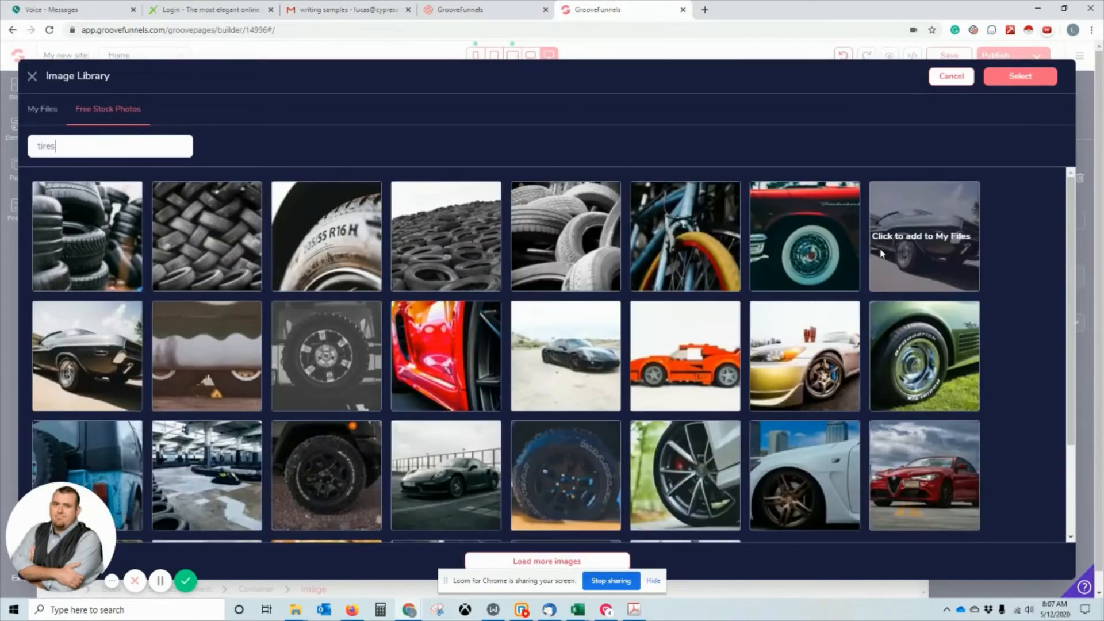
left_click(943, 82)
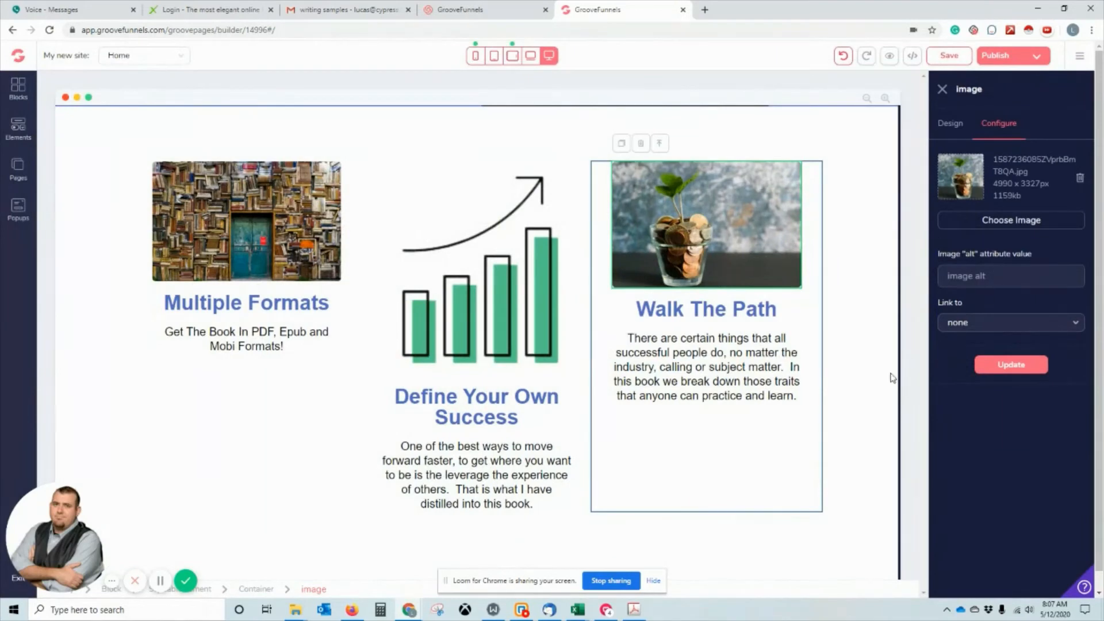
Review the Walk The Path image's settings and the page layout from the opt-in form to the three features.
left_click(949, 123)
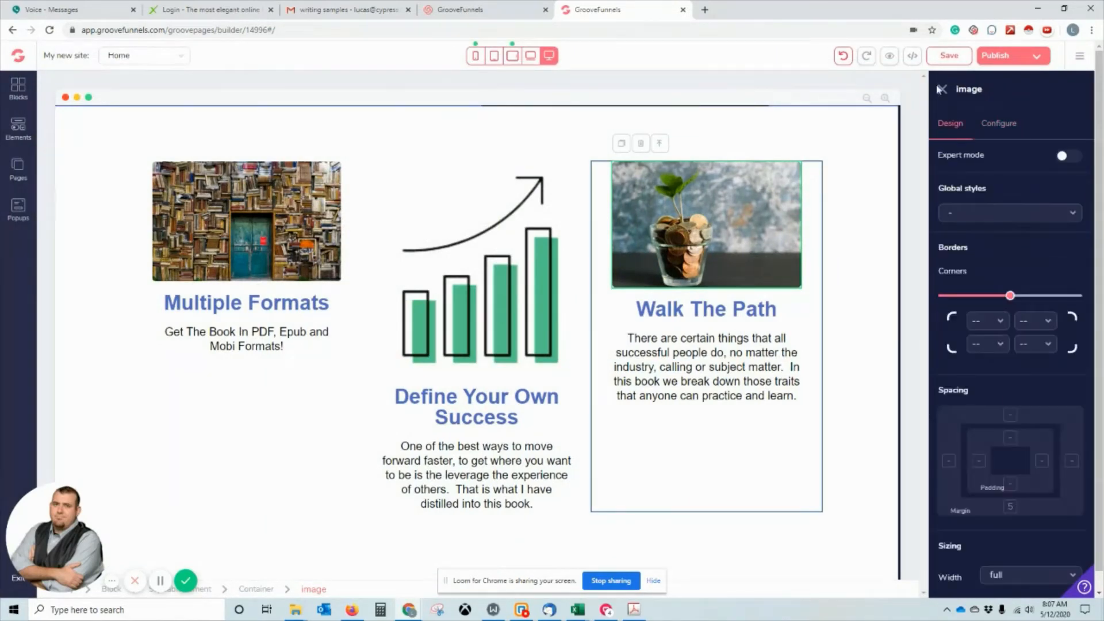
left_click(981, 123)
left_click(1010, 364)
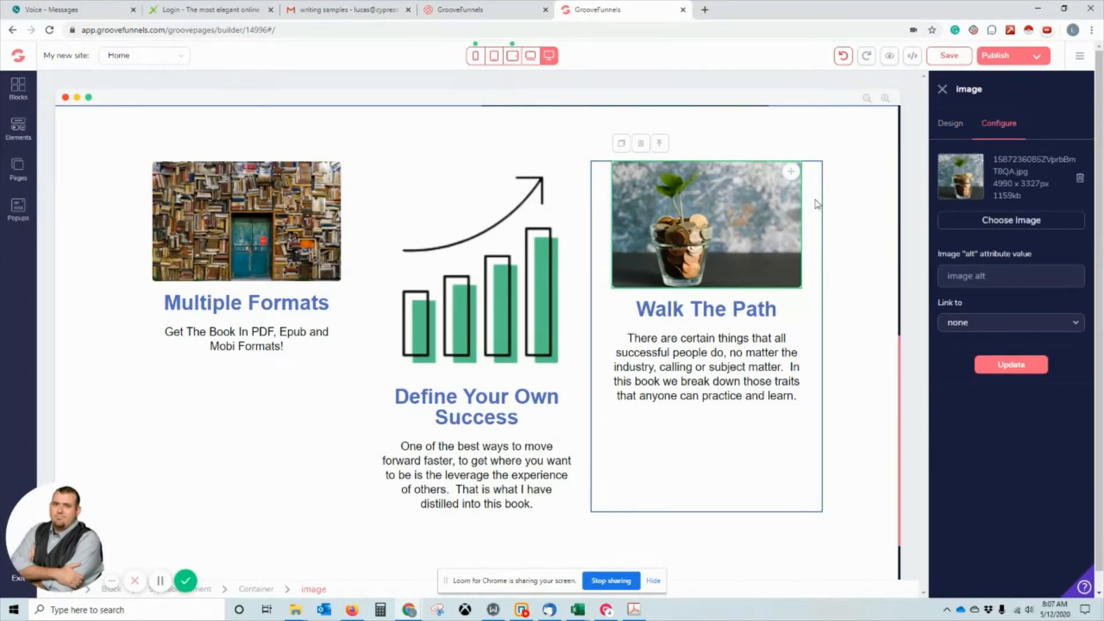
left_click(872, 188)
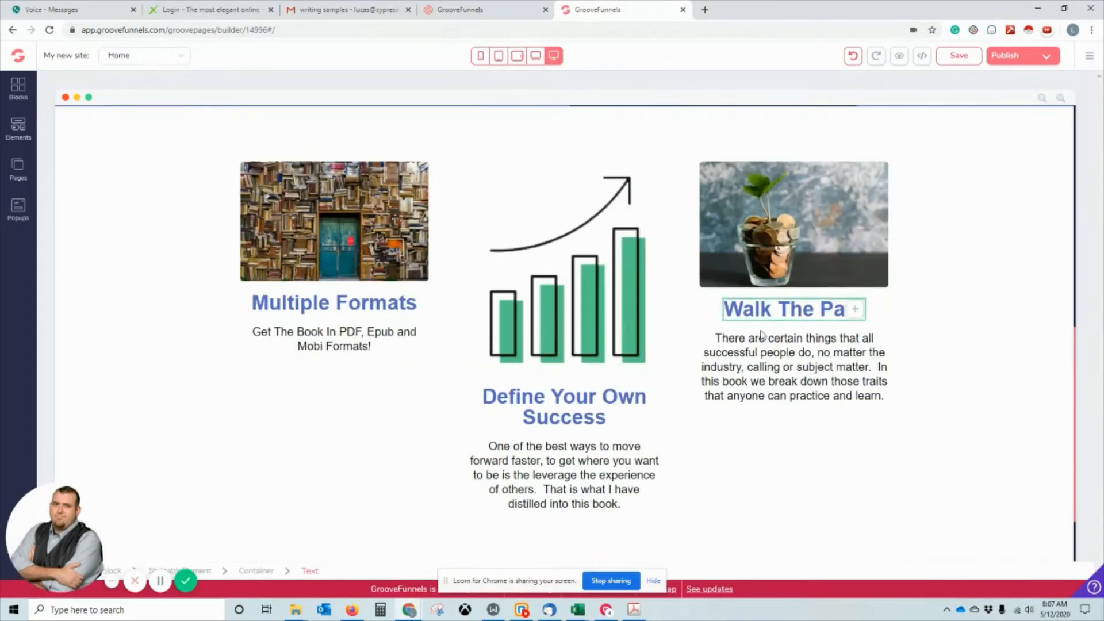
scroll(585, 441, "up", 5)
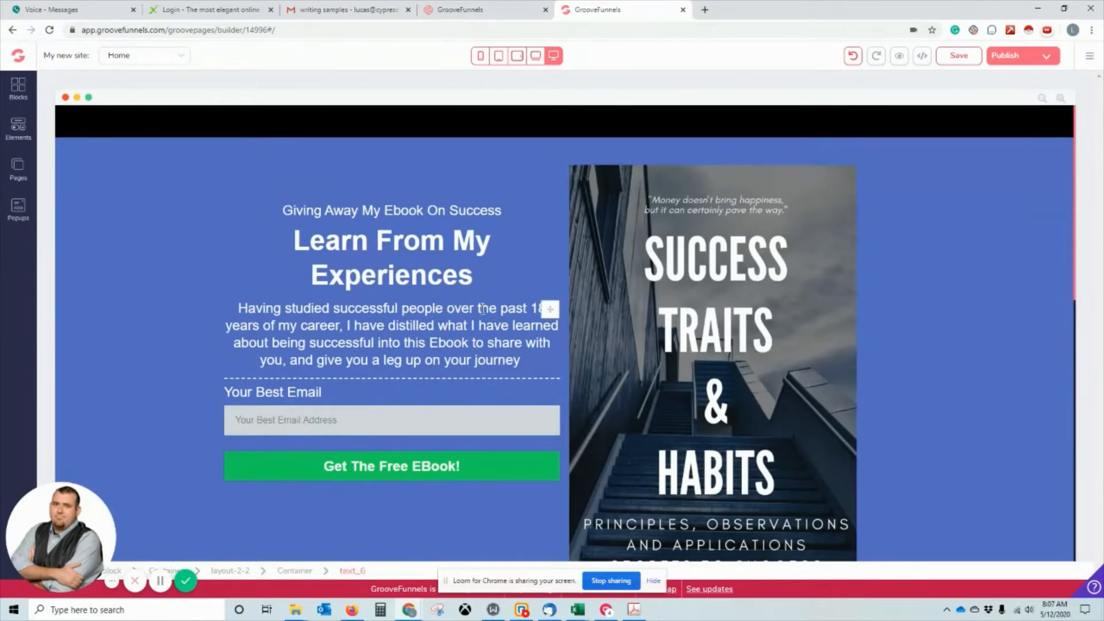
left_click(393, 474)
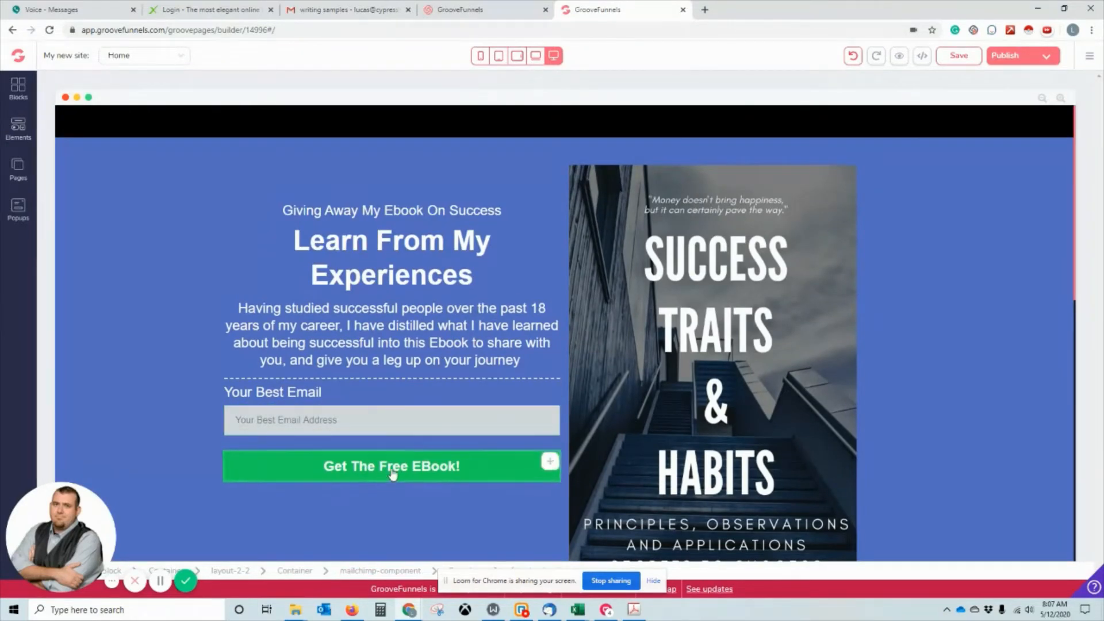
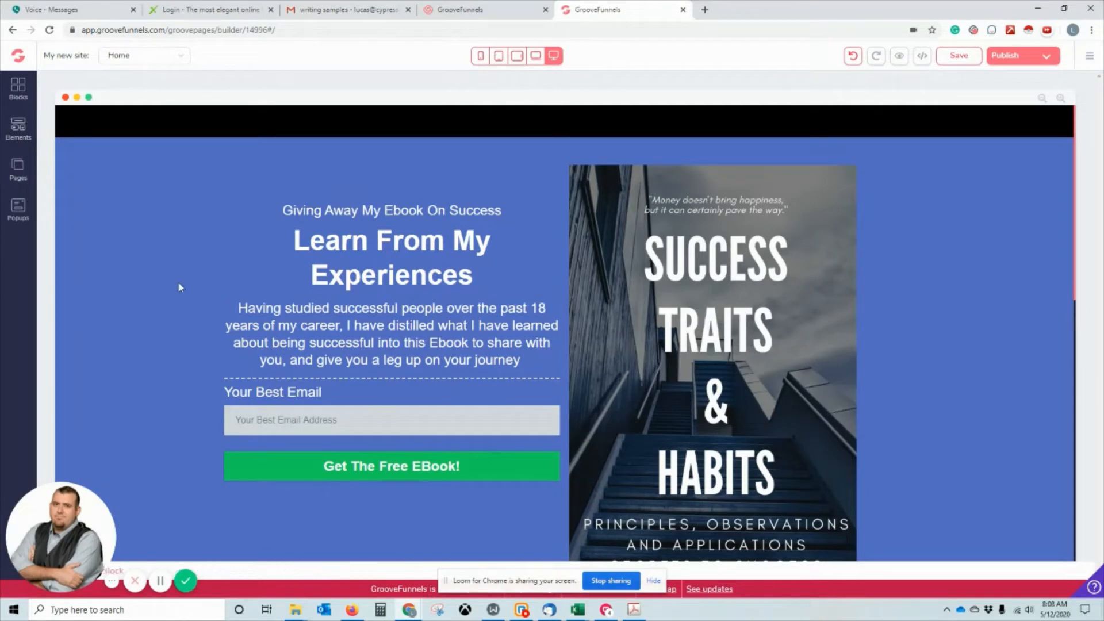
scroll(179, 287, "down", 10)
scroll(179, 287, "up", 5)
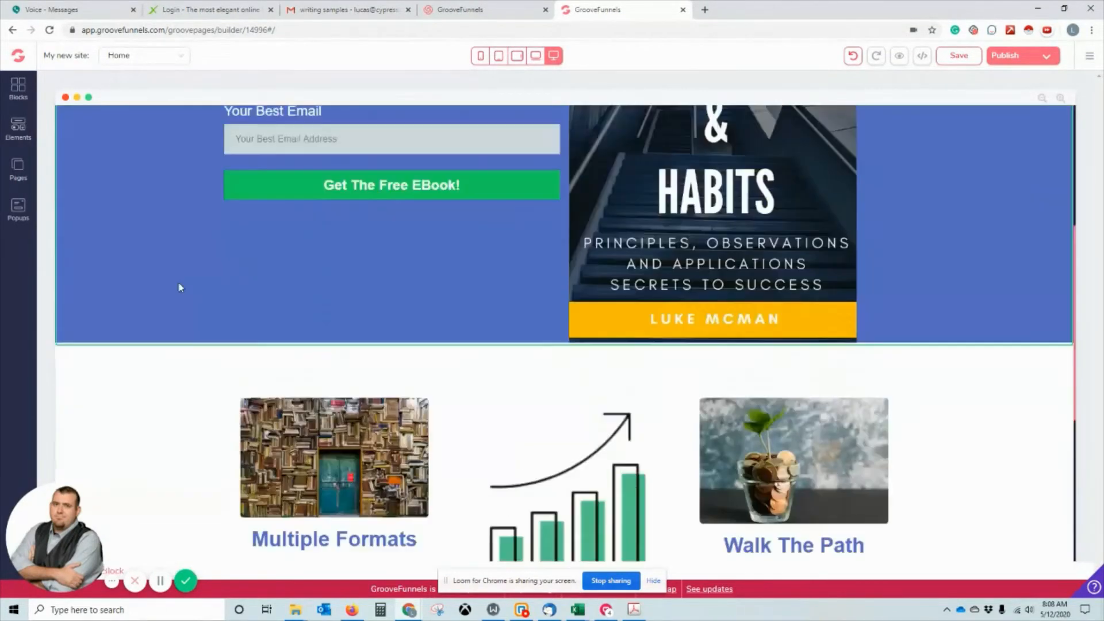
scroll(180, 286, "up", 5)
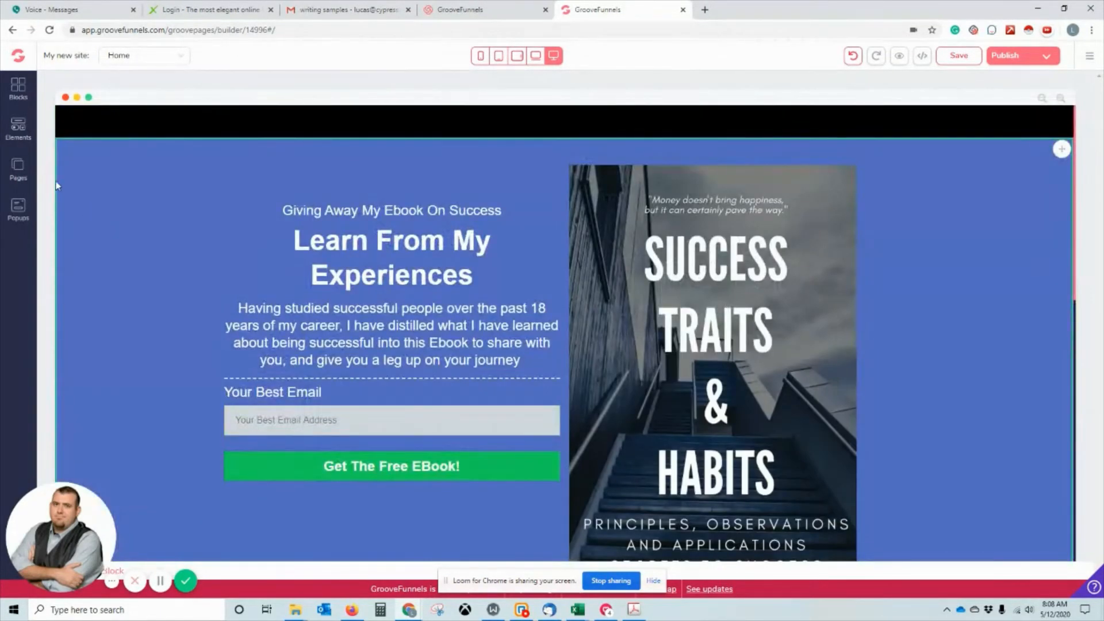
Add a second page to the site from the blank canvas and return to the Home page.
left_click(18, 172)
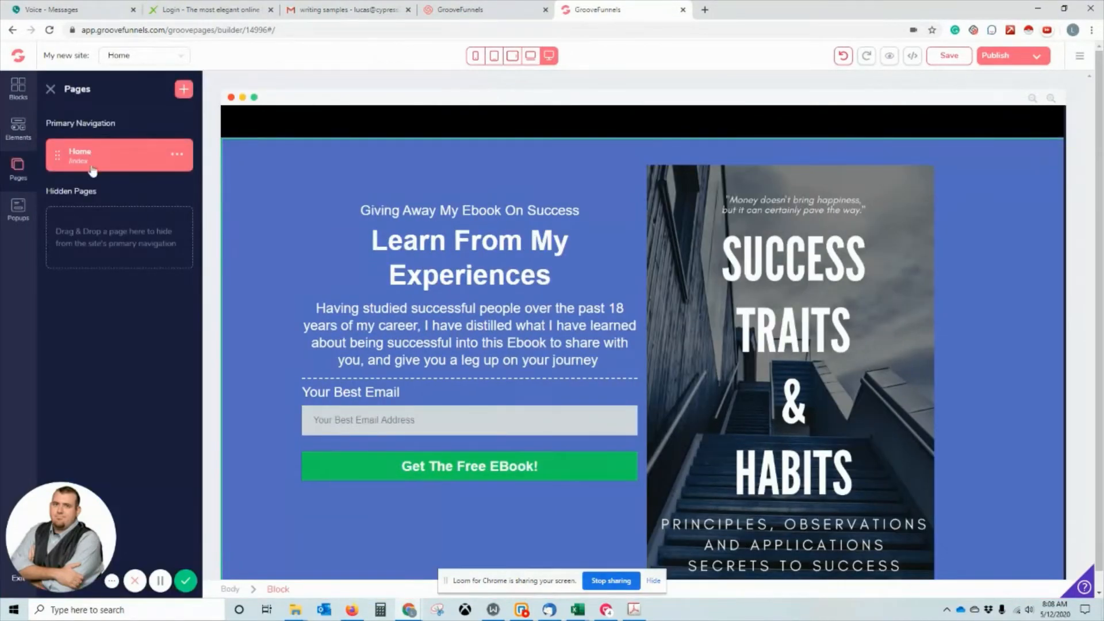
left_click(192, 89)
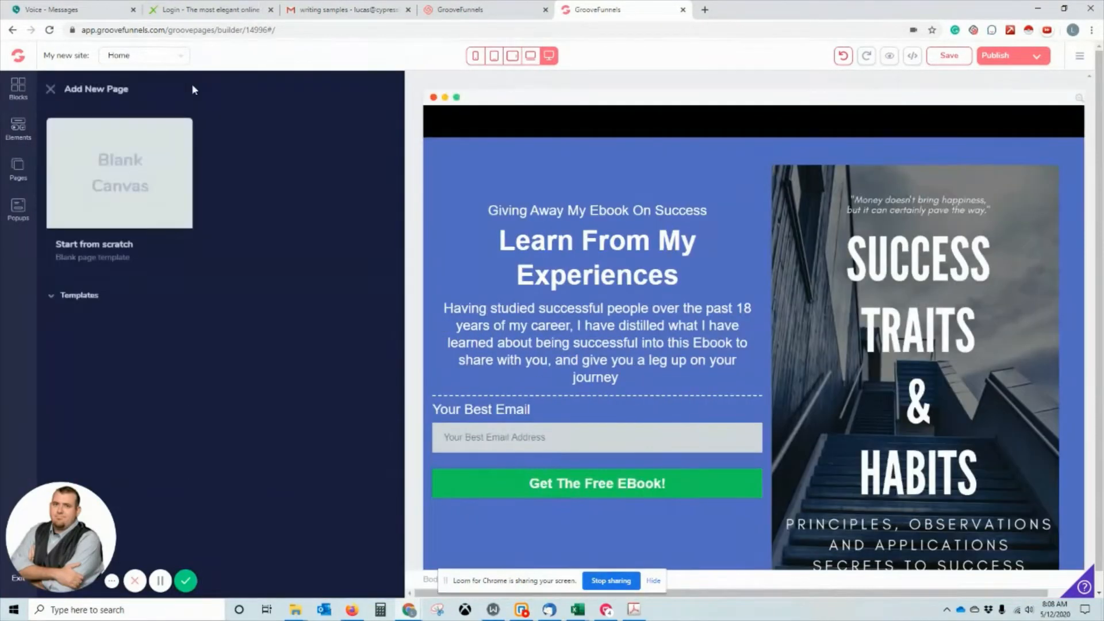
left_click(138, 165)
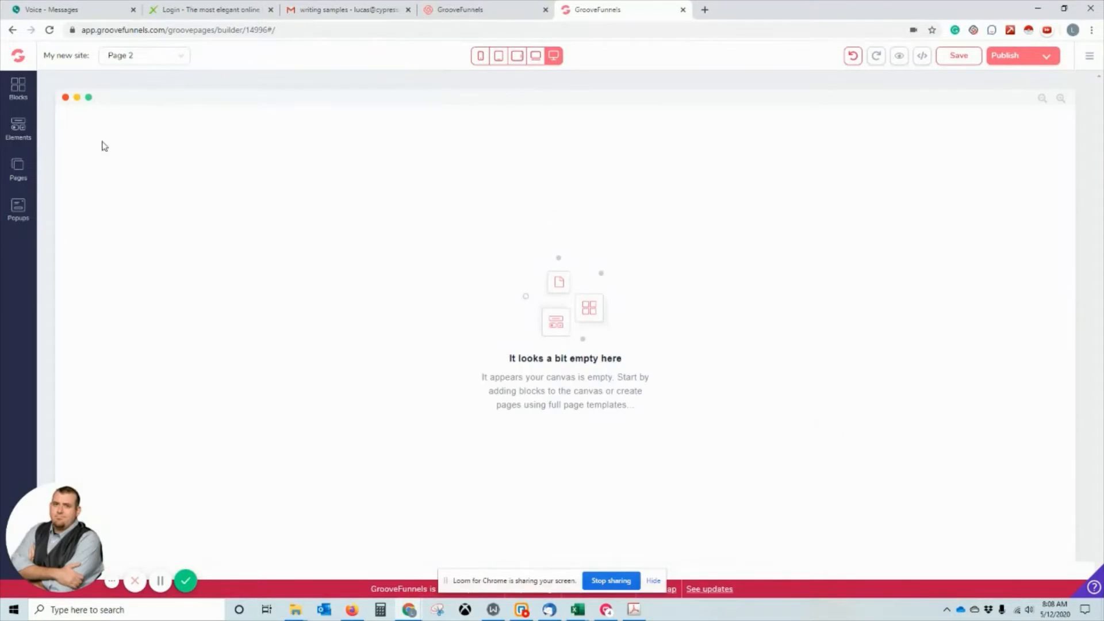
left_click(23, 180)
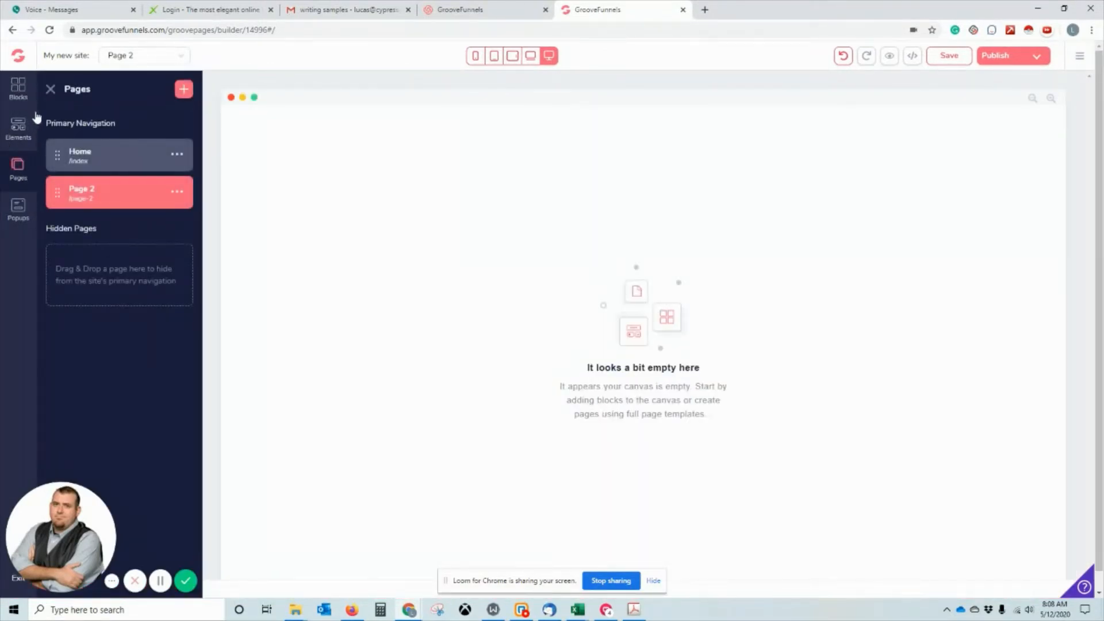
left_click(85, 157)
Examine the design settings and available button actions of the "Get The Free EBook!" submit button.
left_click(386, 464)
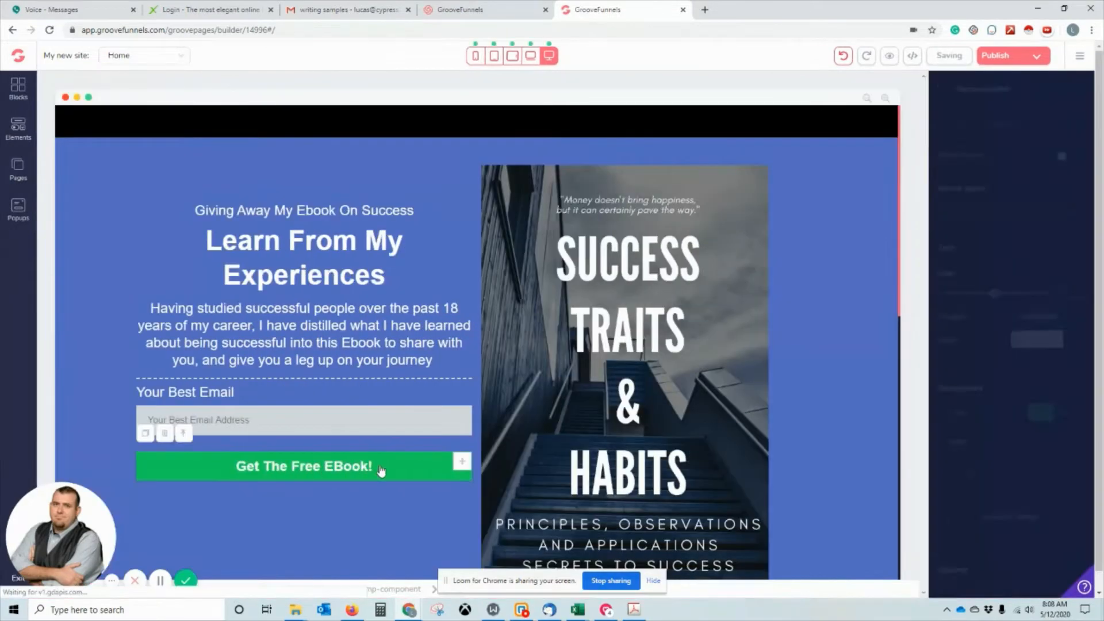
left_click(990, 131)
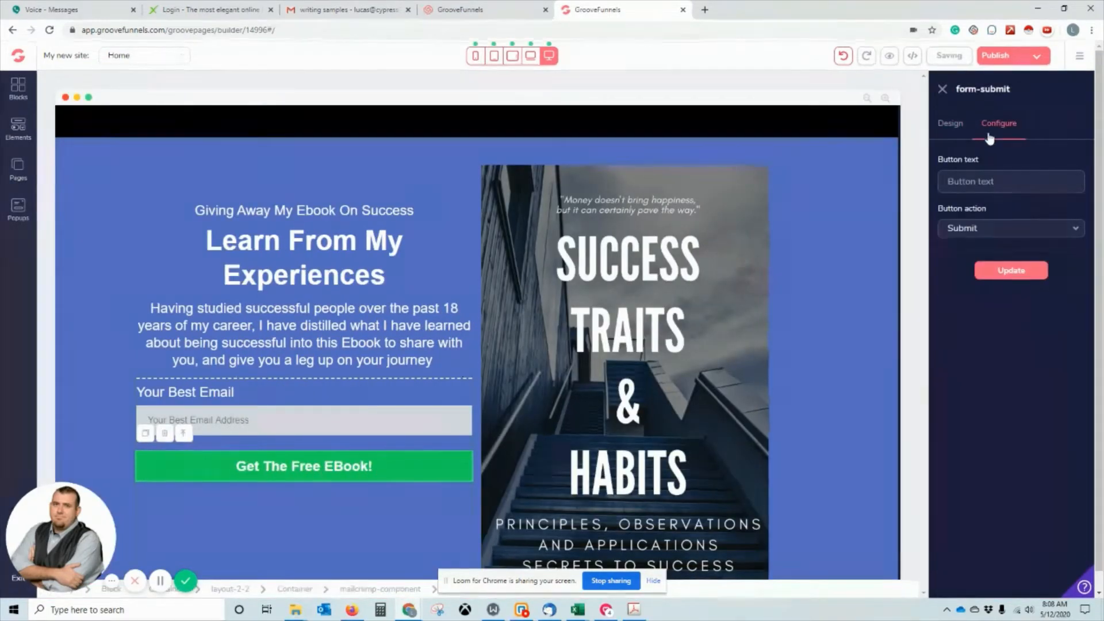
left_click(952, 124)
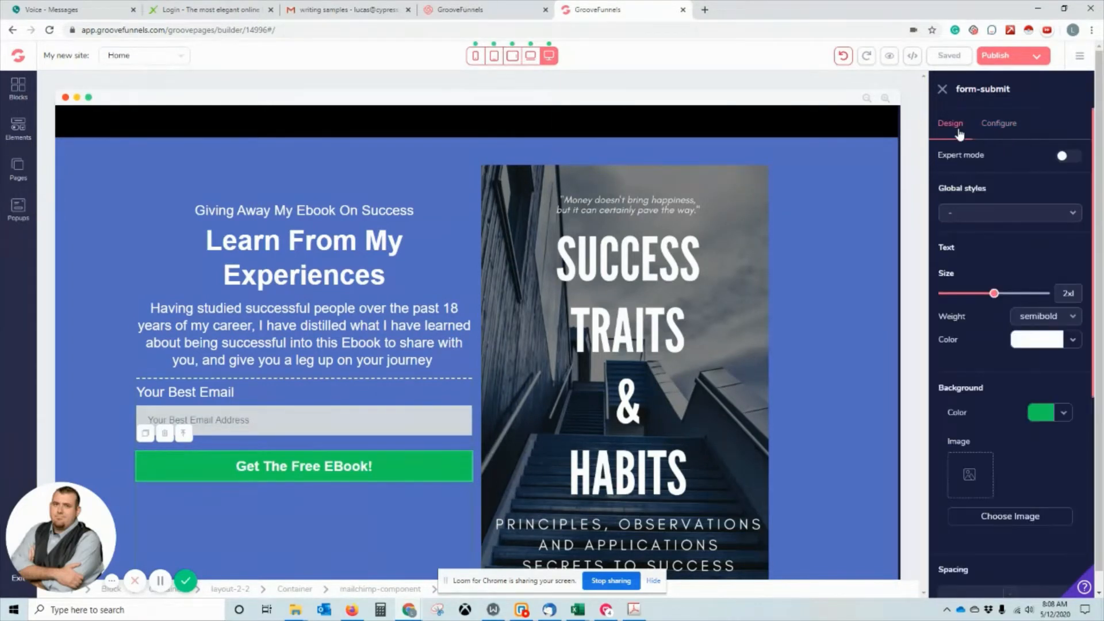
left_click(1012, 126)
left_click(1018, 230)
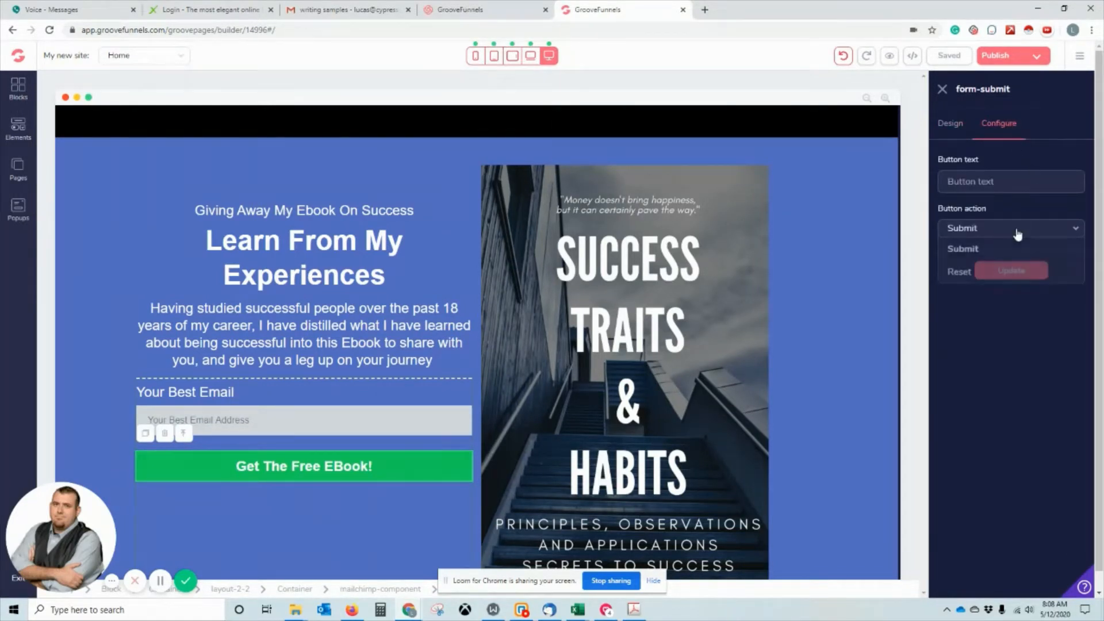
left_click(1018, 207)
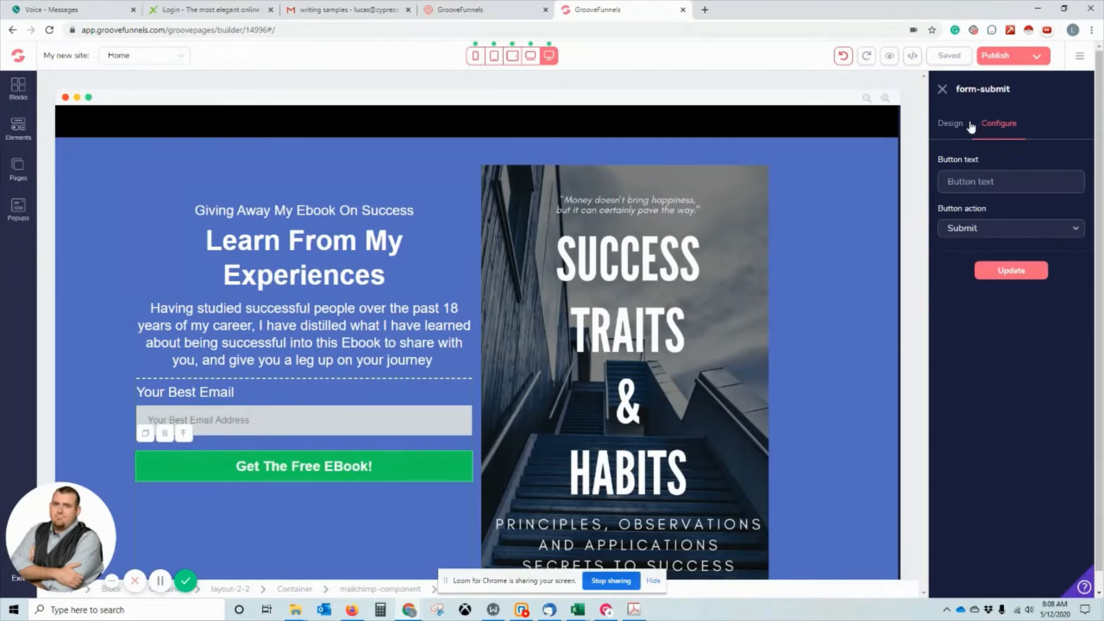
left_click(312, 421)
left_click(301, 454)
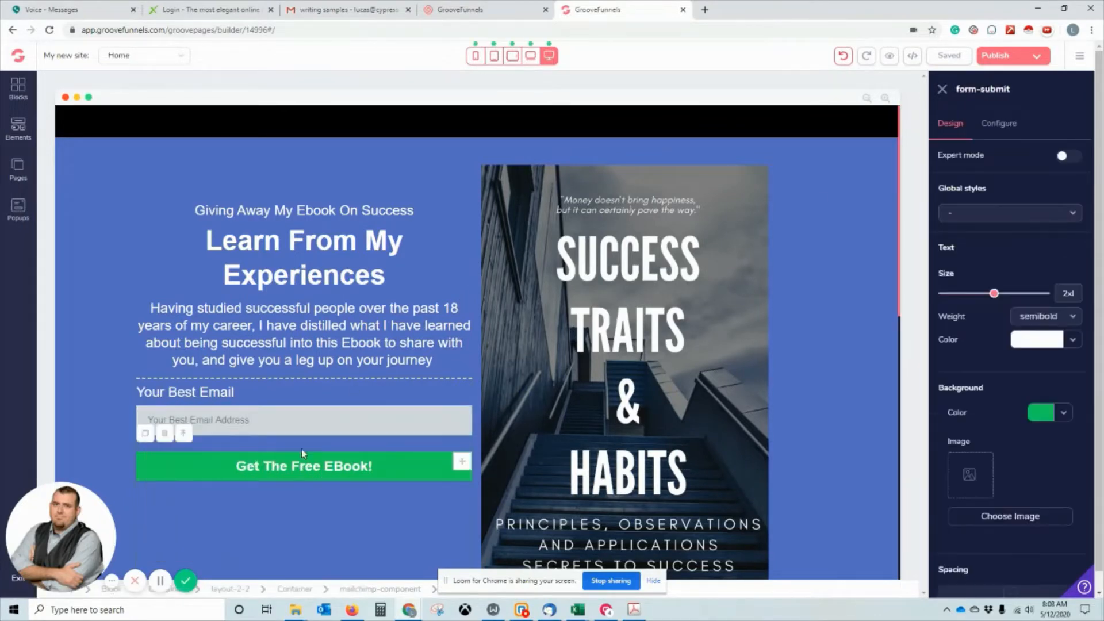
Set the whole Mailchimp form's thank-you redirect to a page, link it to Page 2, and apply the configuration.
left_click(184, 436)
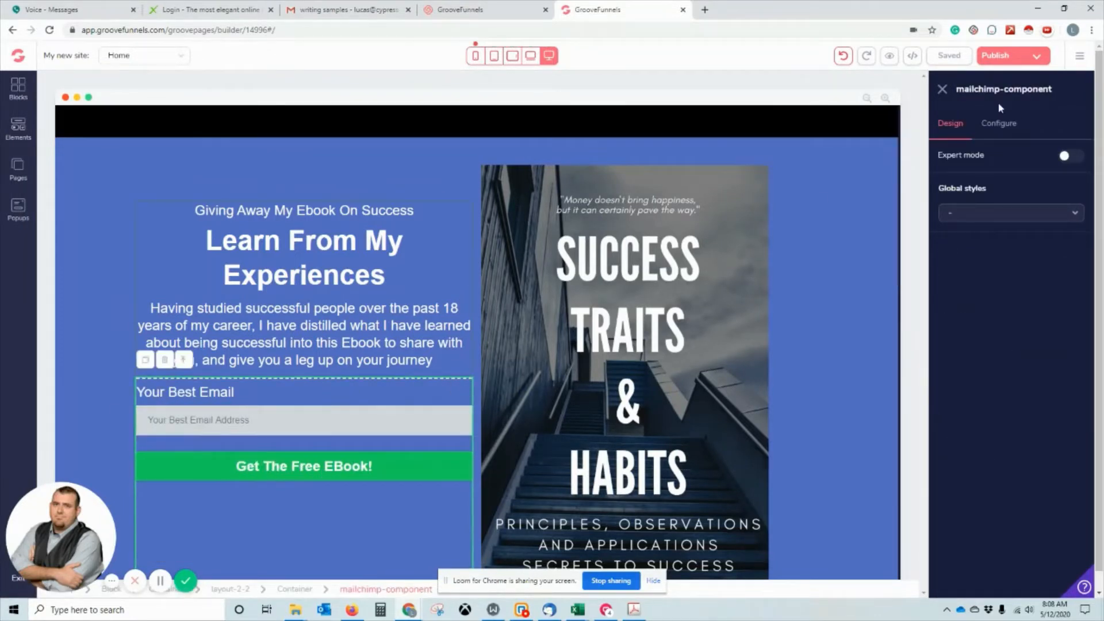
left_click(1003, 124)
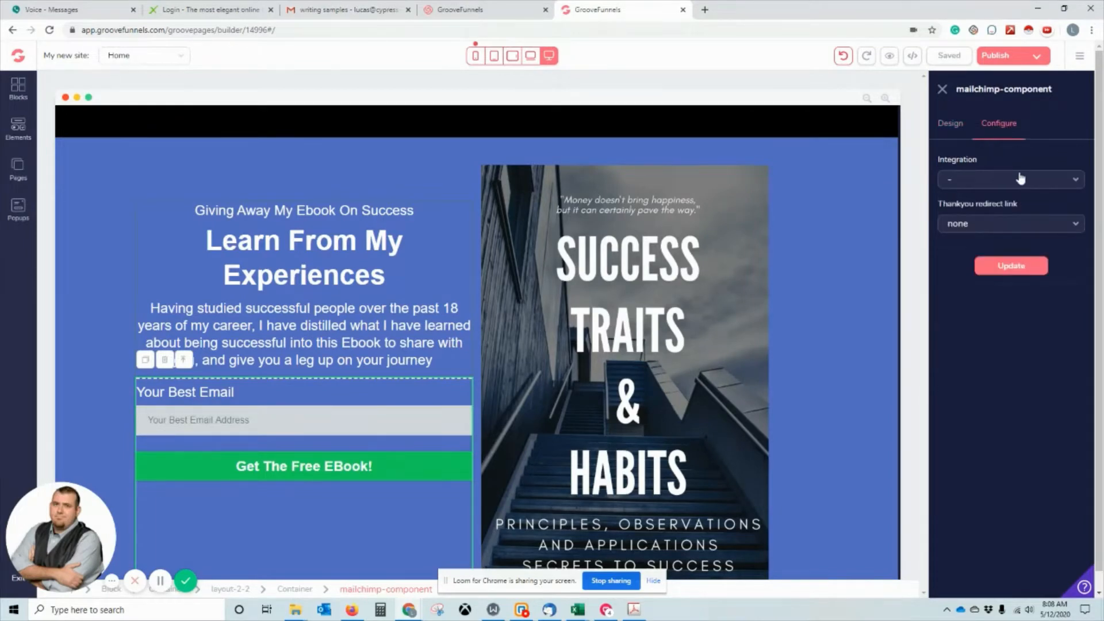
left_click(1011, 227)
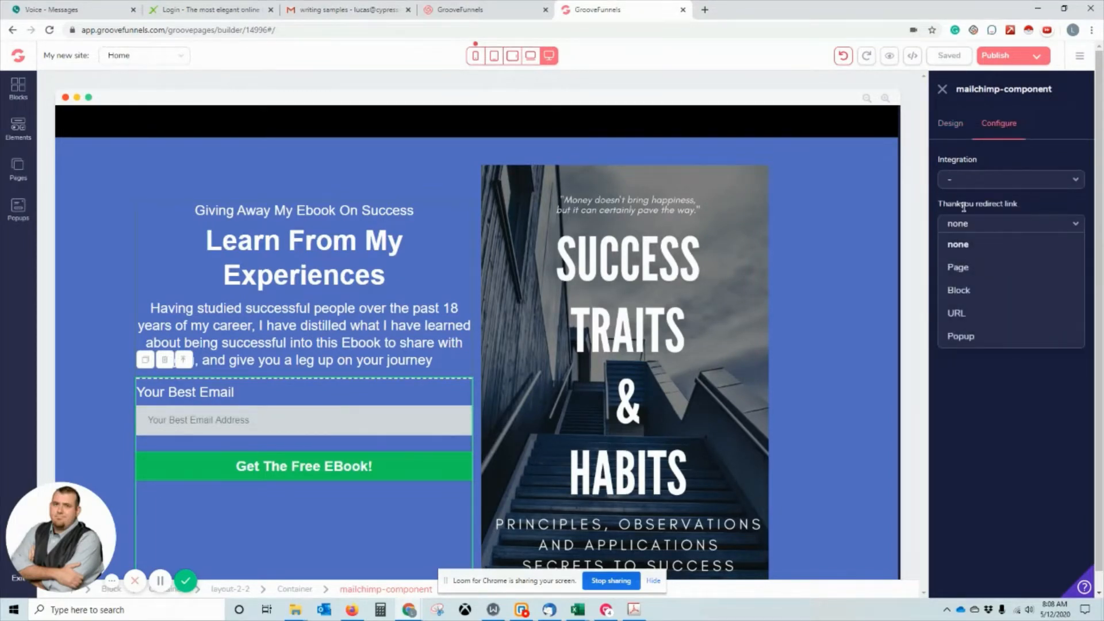
left_click(984, 269)
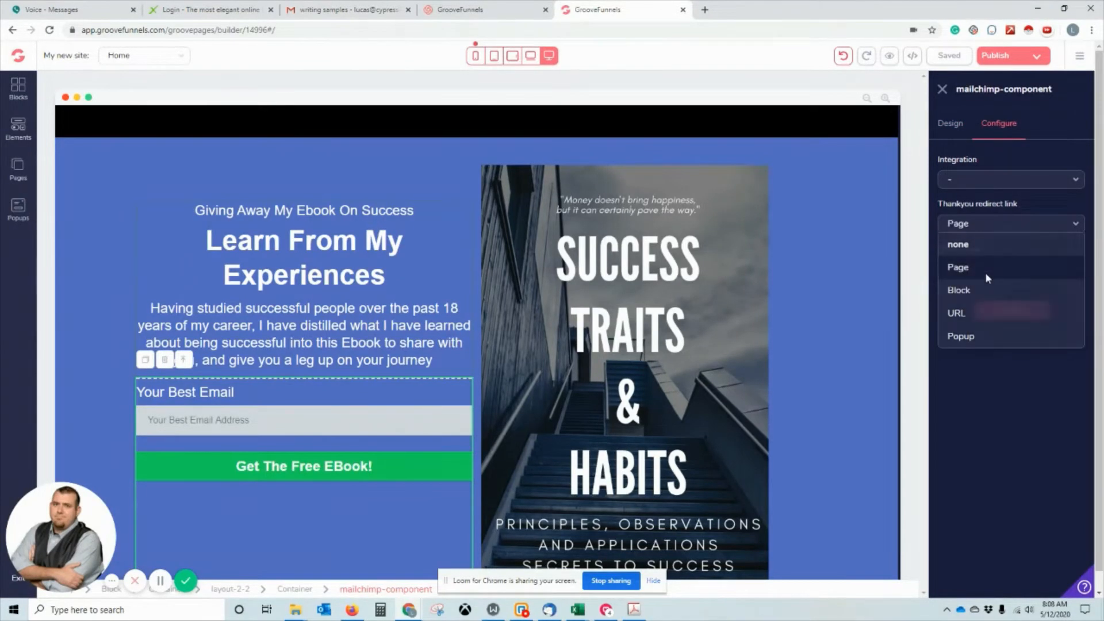
left_click(986, 276)
left_click(988, 308)
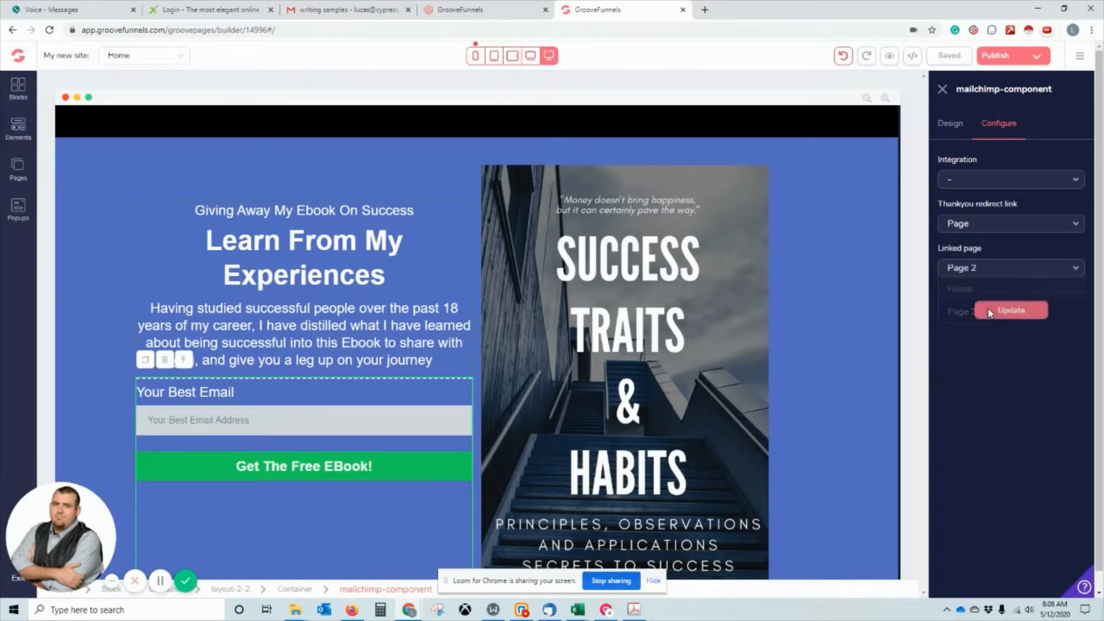
left_click(1007, 311)
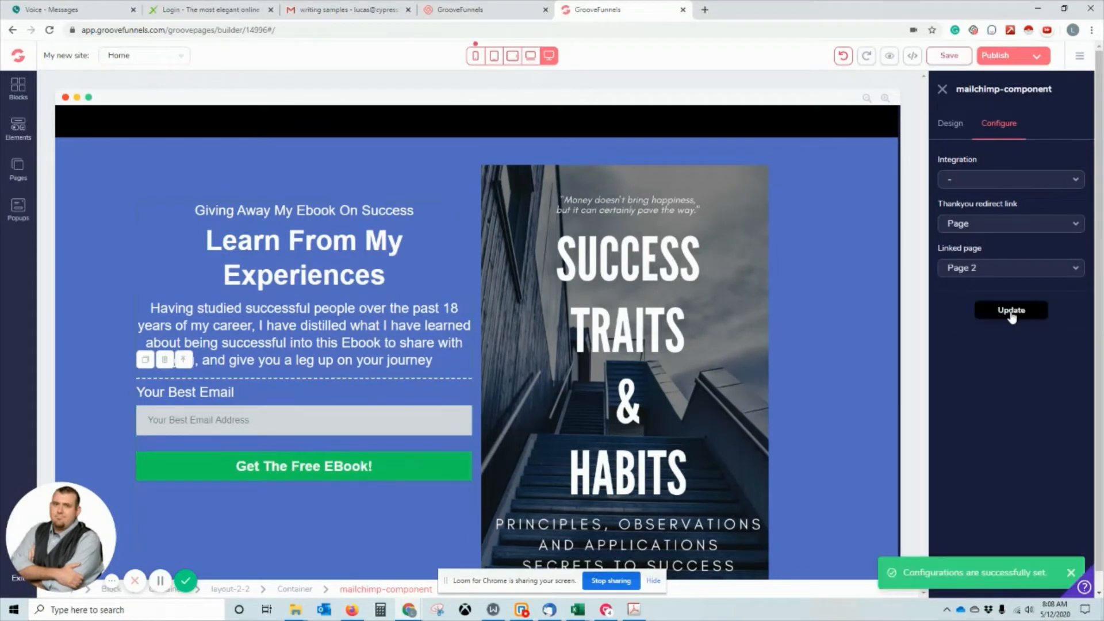
Connect the Mailchimp form to the Grammarly integration and a mailing list, apply the configuration, and save the site.
left_click(991, 180)
left_click(995, 197)
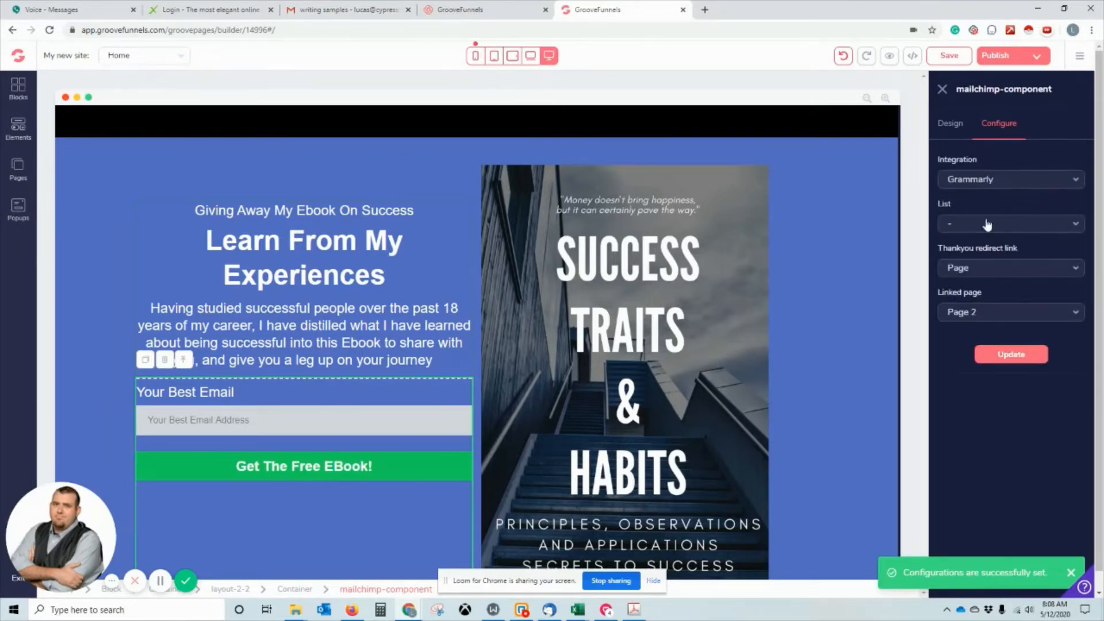
left_click(986, 224)
left_click(985, 246)
left_click(1000, 354)
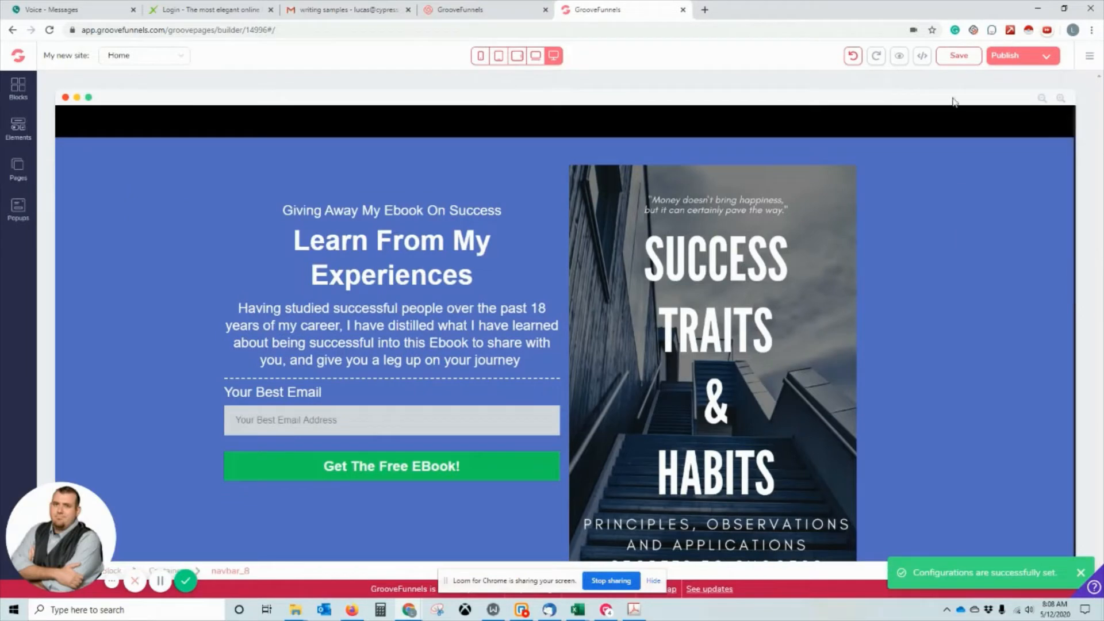
left_click(955, 55)
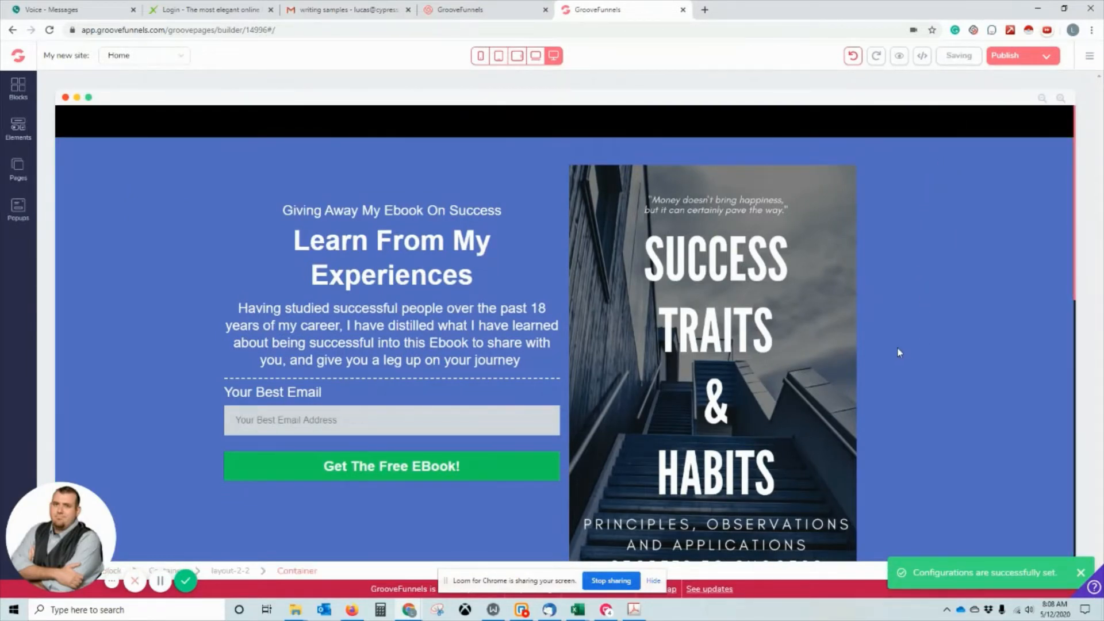
Open Page 2 of the site and try to place a 1 Column layout element on its blank canvas.
left_click(18, 168)
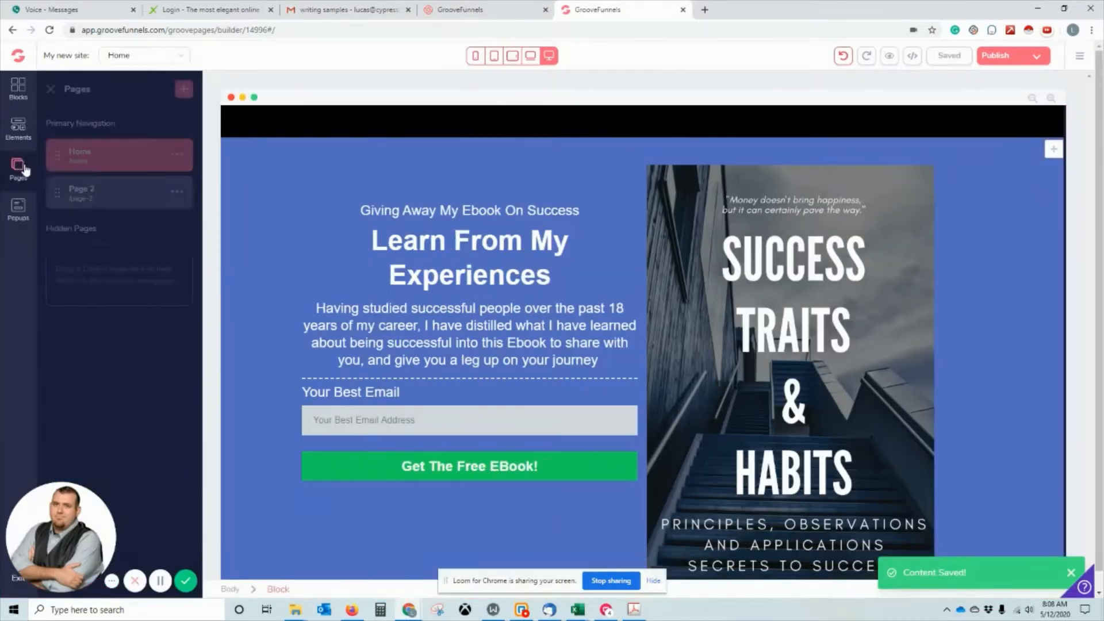
left_click(83, 199)
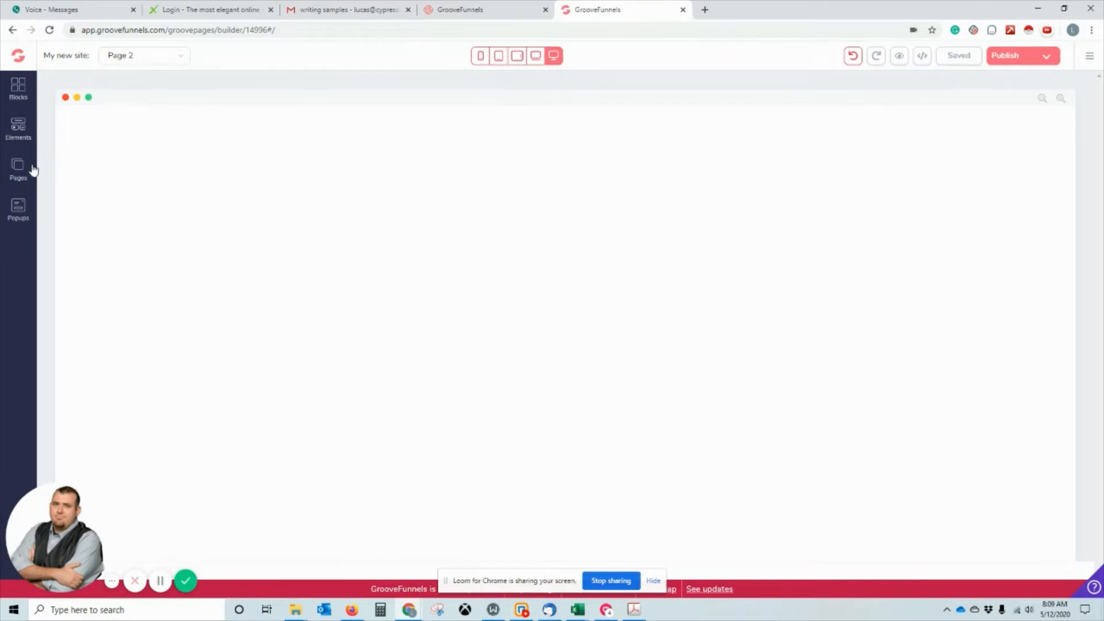
left_click(18, 128)
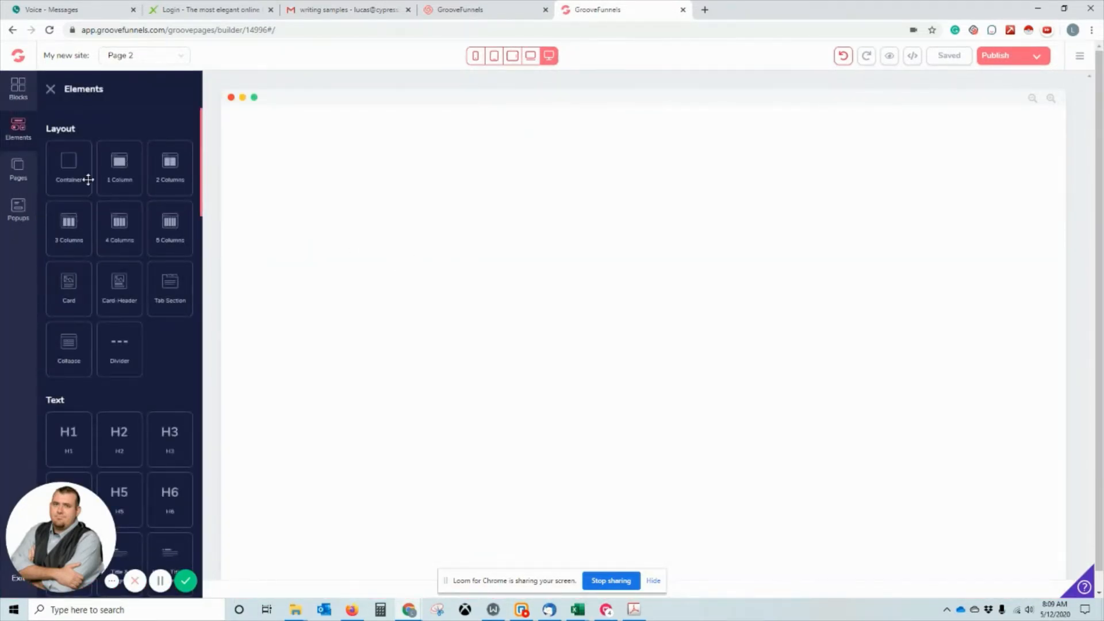
left_click_drag(119, 172, 378, 204)
Look through the available elements from forms to integrations, then pick the 1 Column layout for the empty Page 2.
scroll(131, 178, "down", 10)
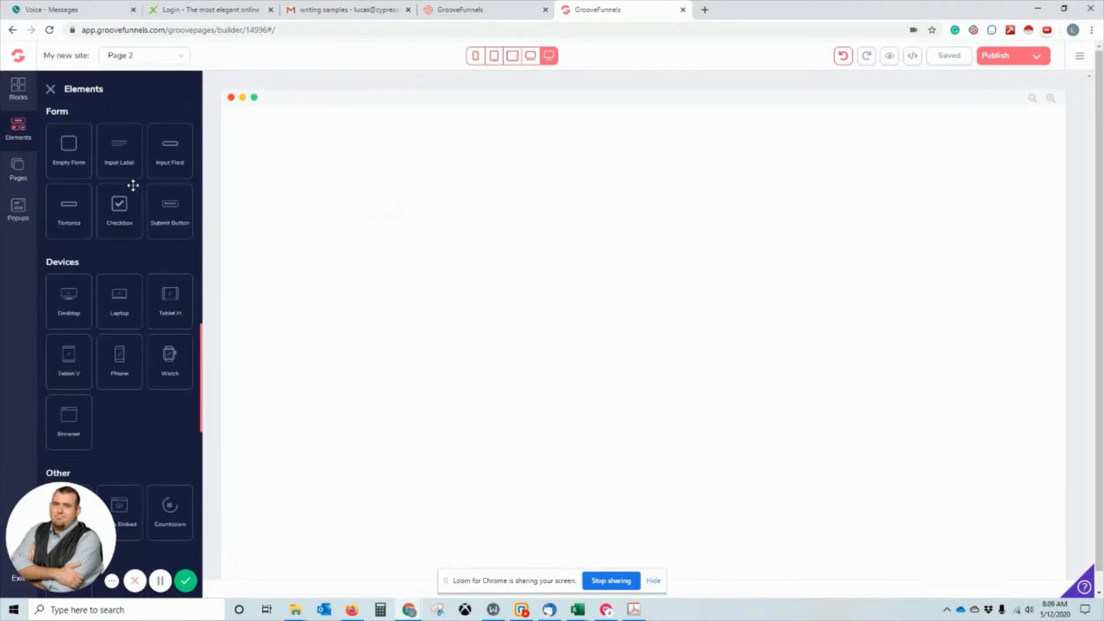
scroll(115, 352, "down", 15)
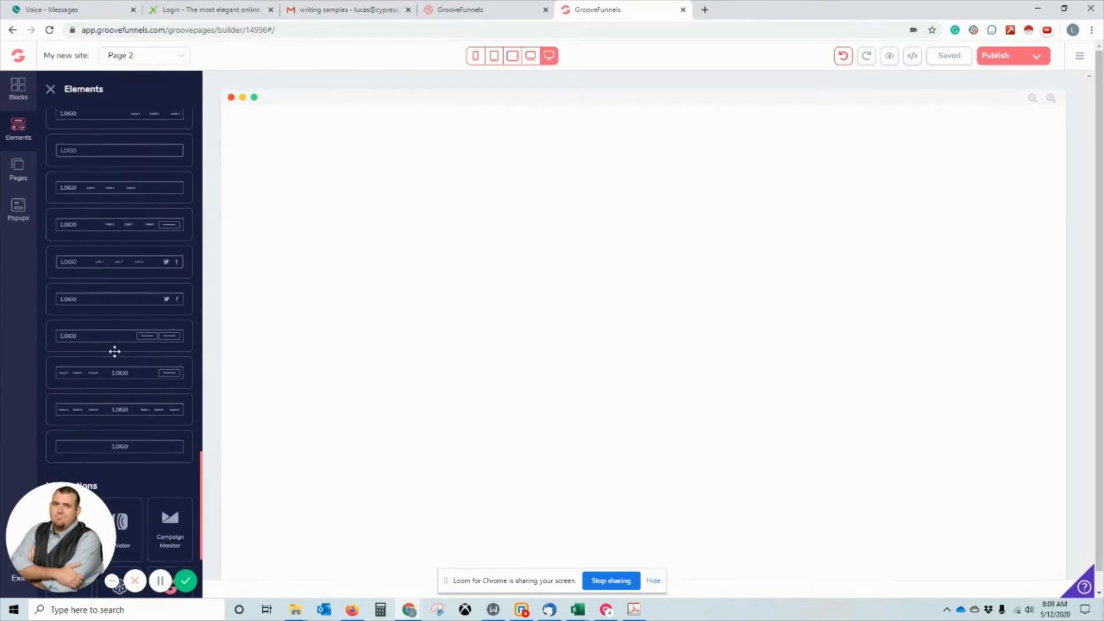
scroll(115, 352, "up", 20)
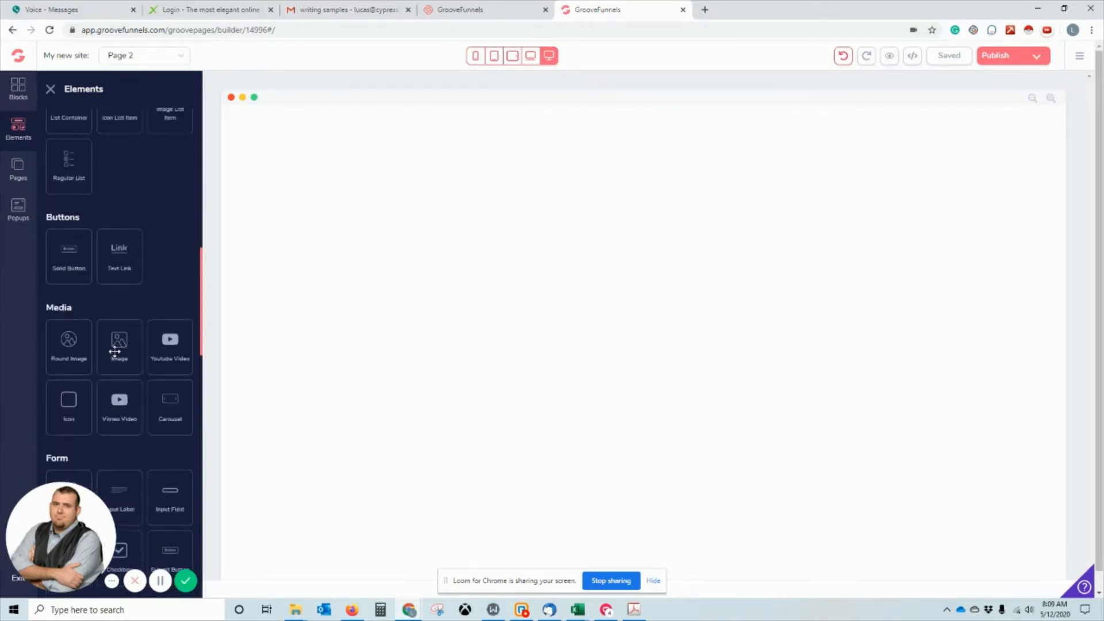
left_click(112, 152)
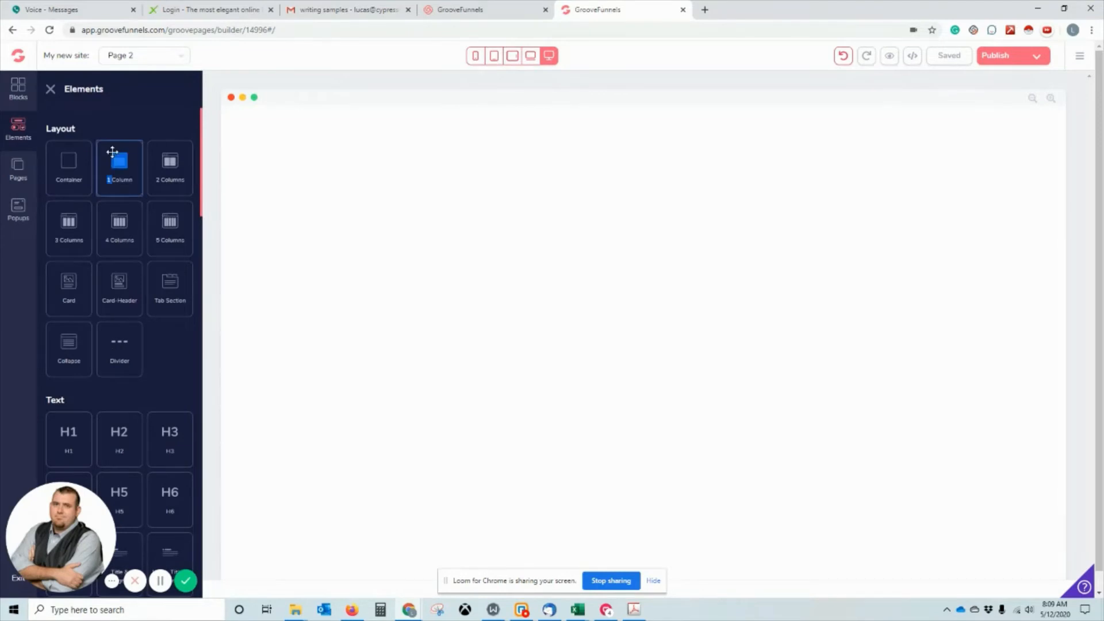
Try to place a two-column layout element on the empty page.
left_click_drag(188, 173, 663, 382)
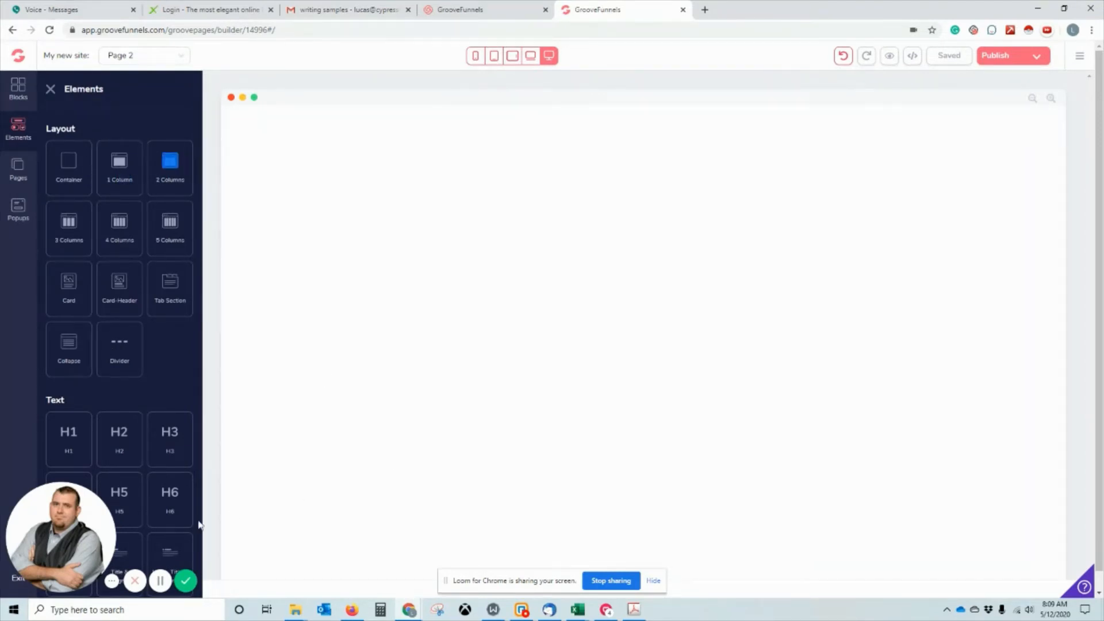
left_click(160, 581)
left_click(160, 581)
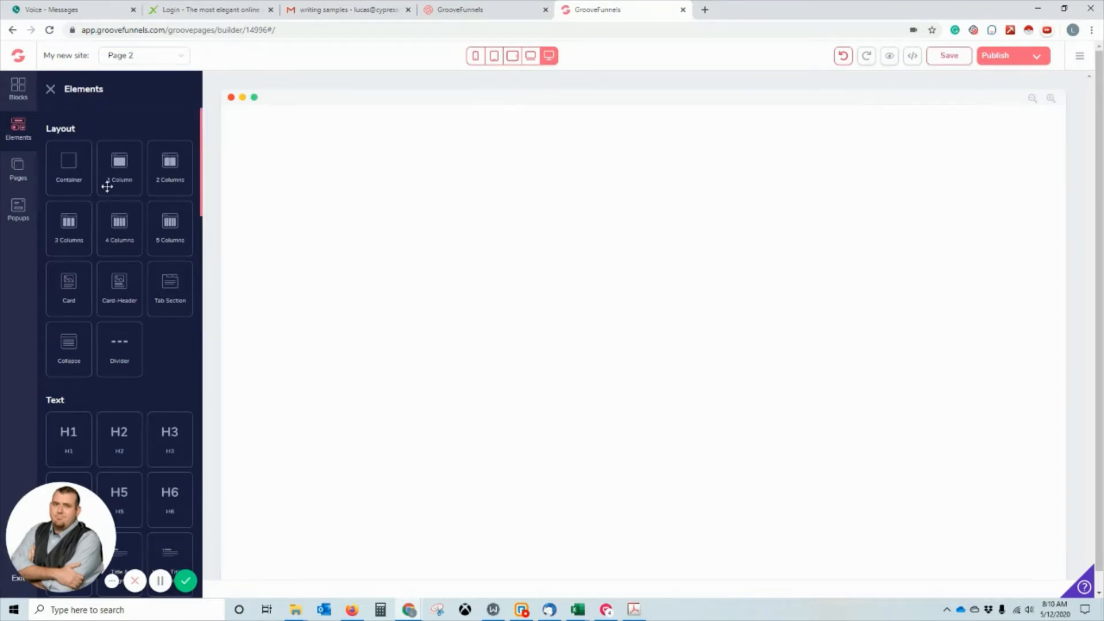
Examine the block library, comparing the designed and wireframe categories and the call-to-action block designs.
left_click(23, 98)
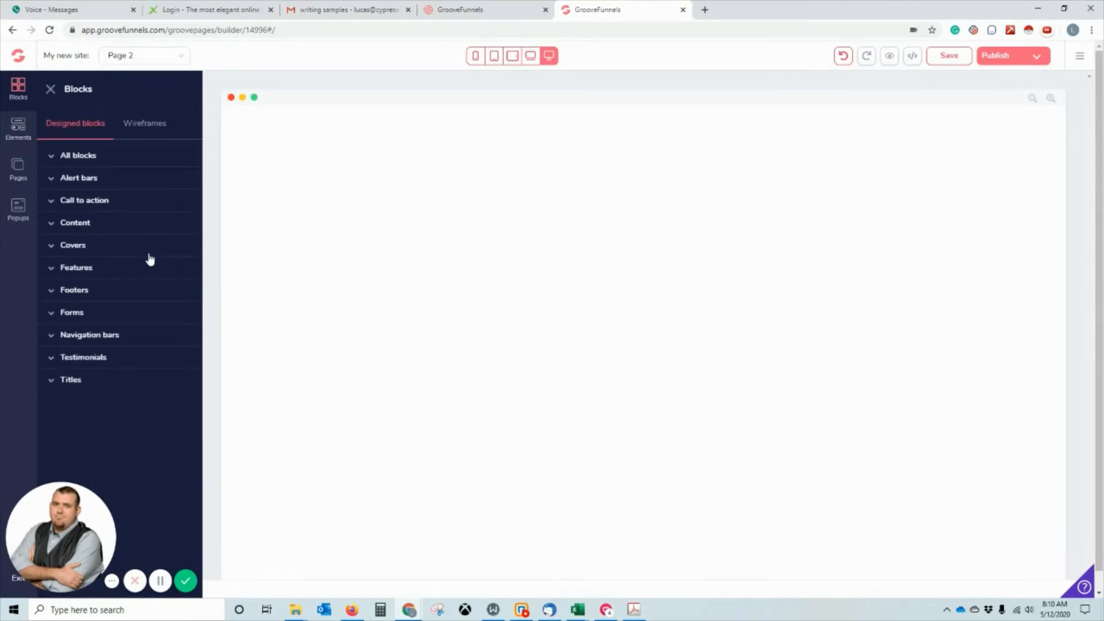
left_click(54, 202)
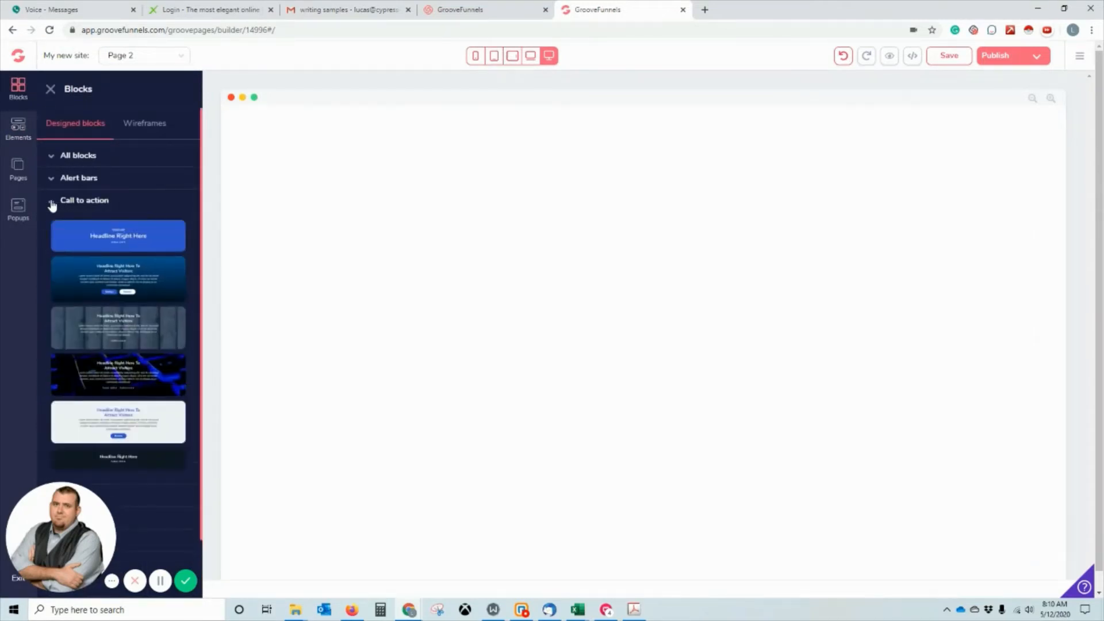
left_click(52, 204)
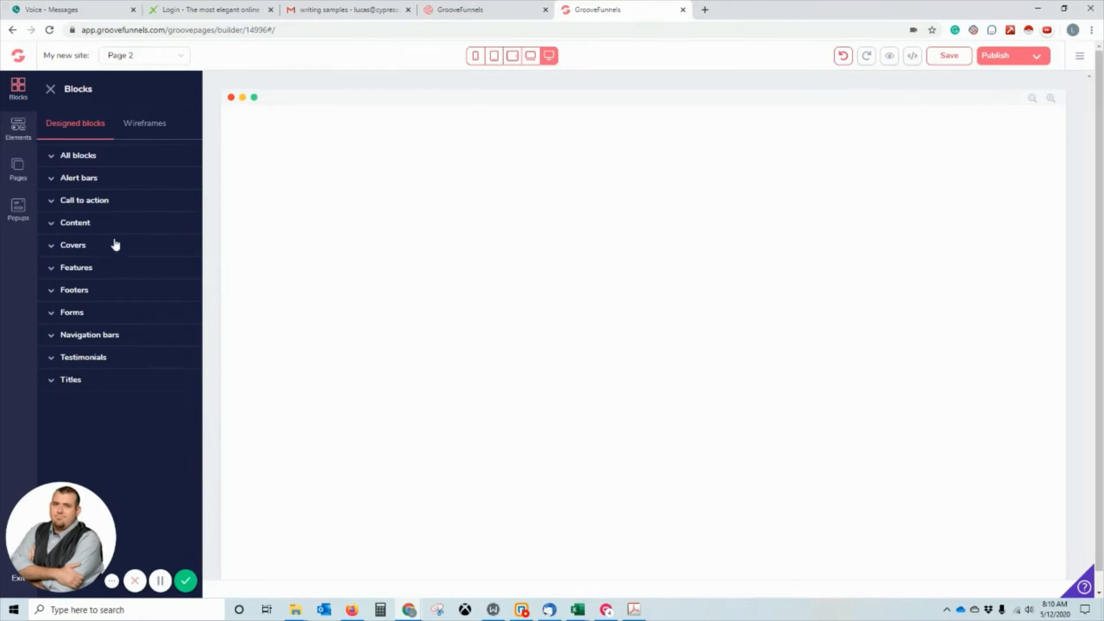
left_click(144, 124)
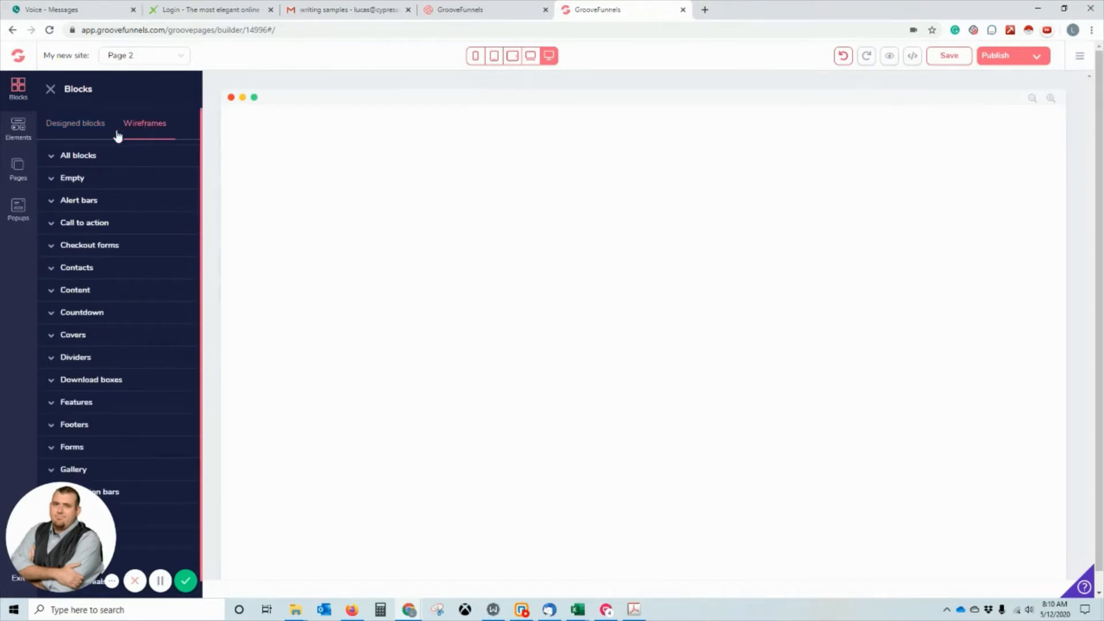
left_click(83, 132)
left_click(52, 156)
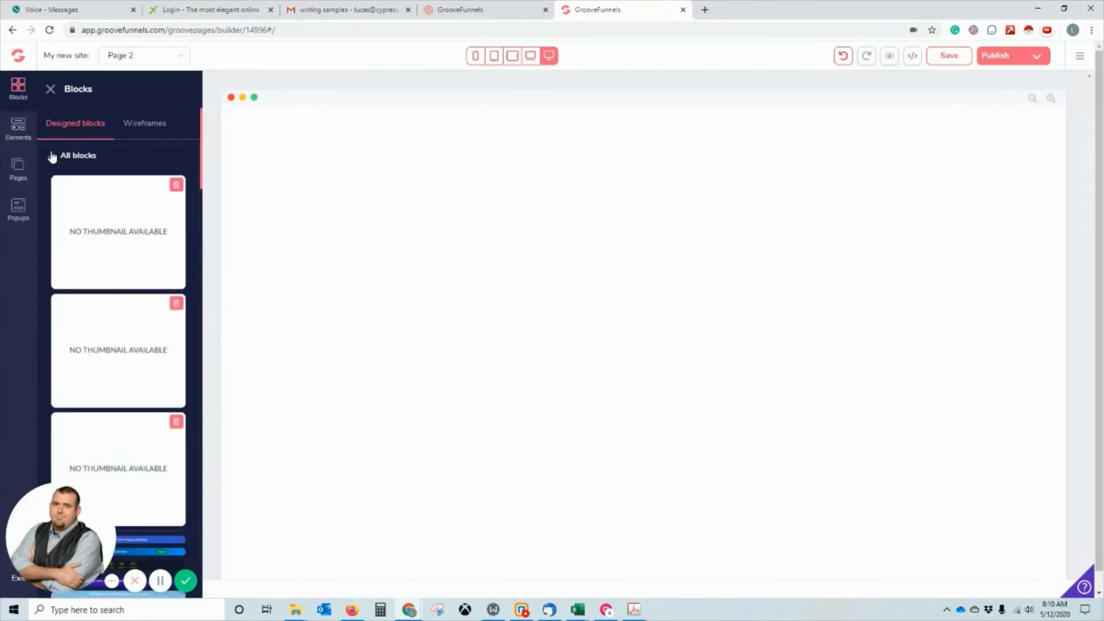
left_click(51, 156)
left_click(53, 198)
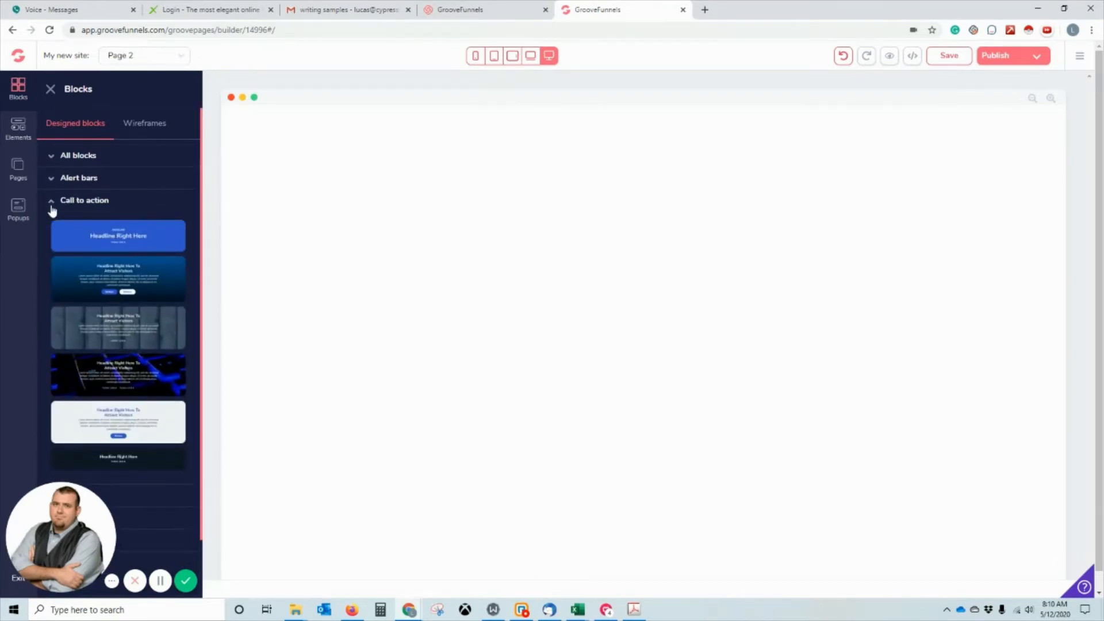
left_click(52, 208)
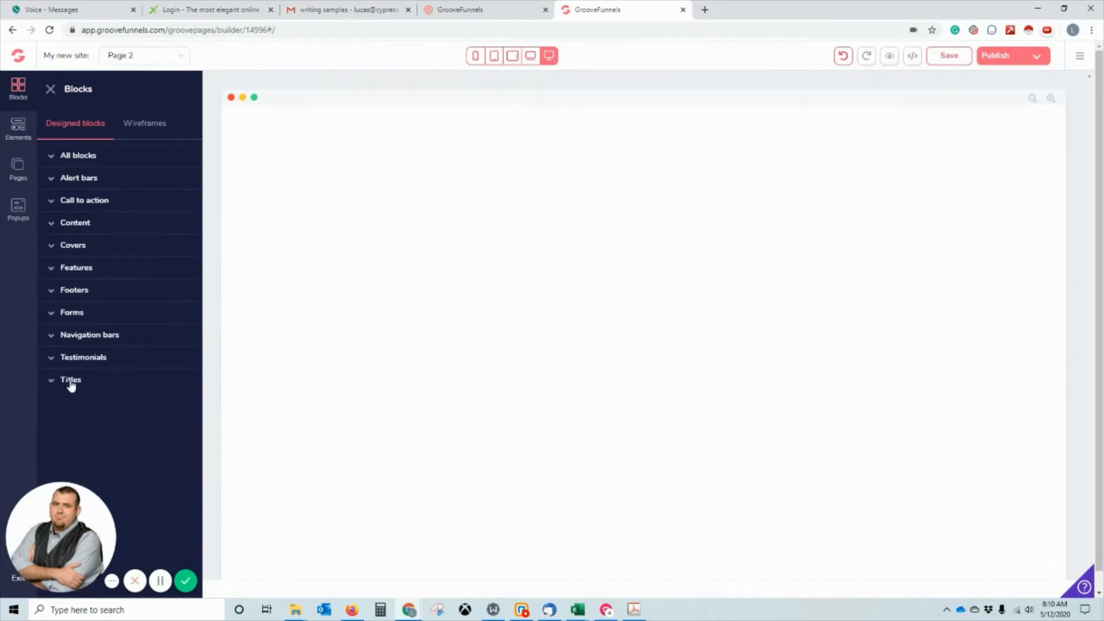
Examine the designed block thumbnails in the Features, Covers, Content and Alert bars categories.
left_click(52, 268)
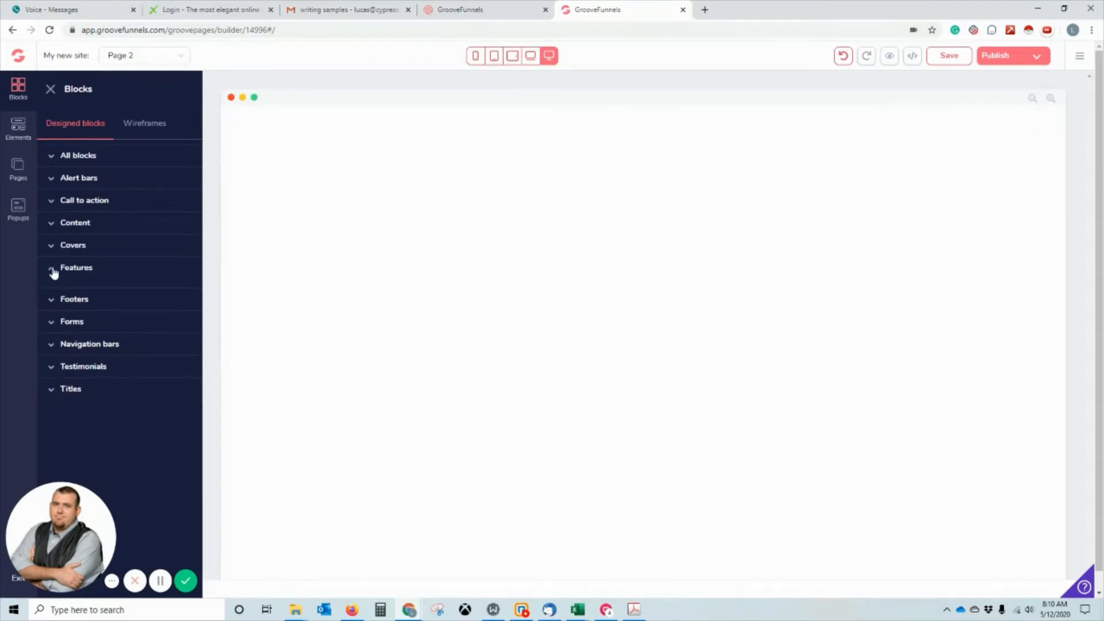
scroll(140, 298, "down", 1)
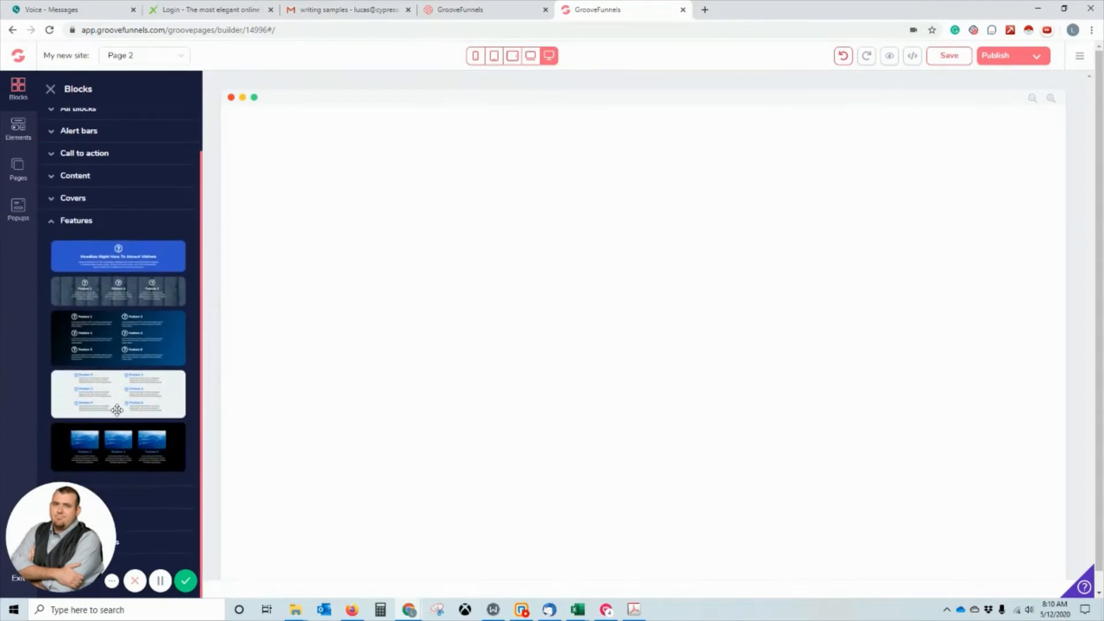
scroll(117, 410, "down", 1)
scroll(116, 403, "up", 2)
left_click(53, 248)
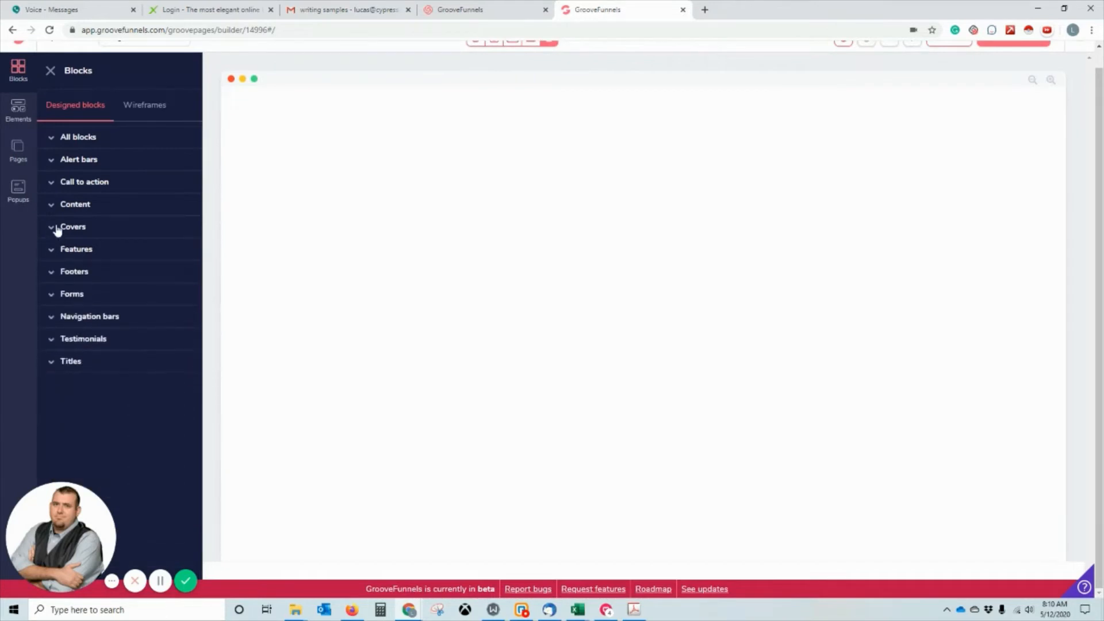
left_click(56, 227)
scroll(151, 334, "down", 4)
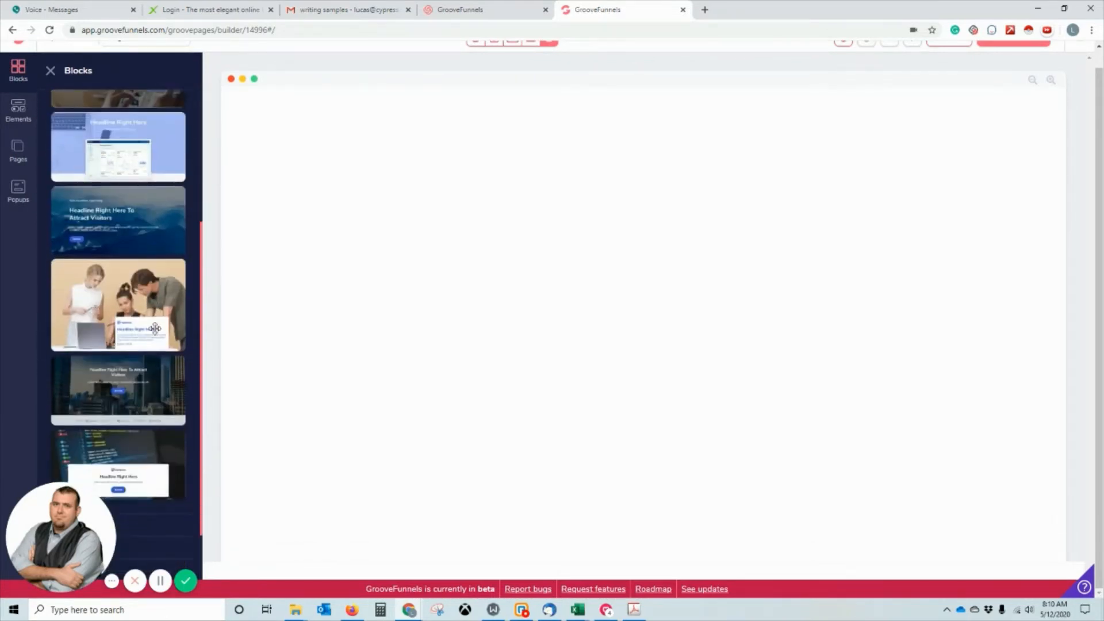
scroll(154, 329, "down", 1)
scroll(138, 468, "up", 4)
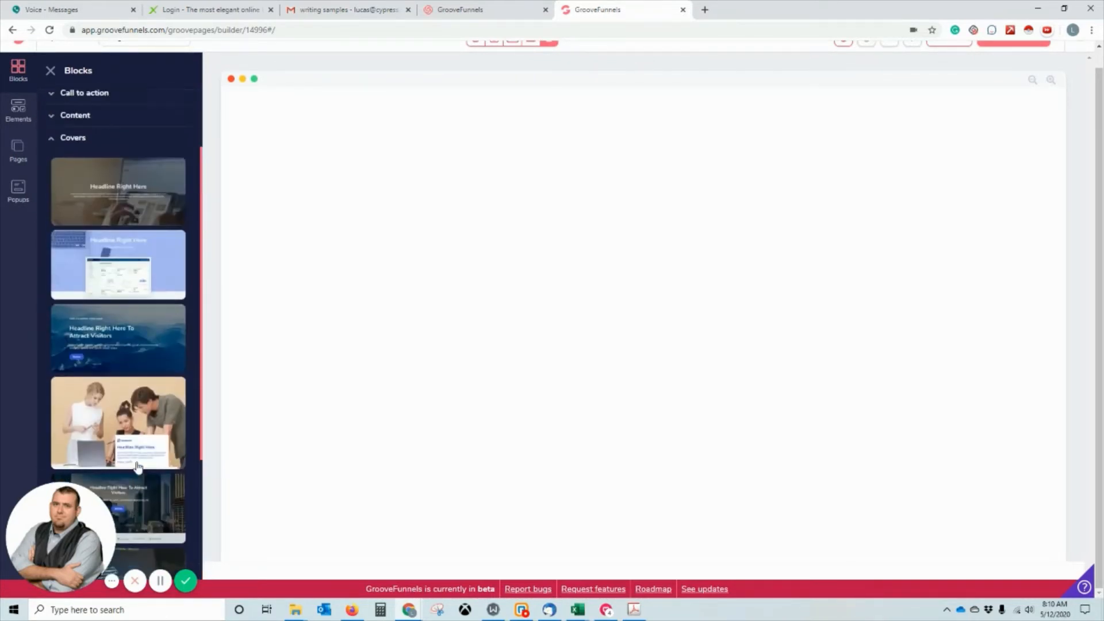
left_click(50, 227)
left_click(50, 205)
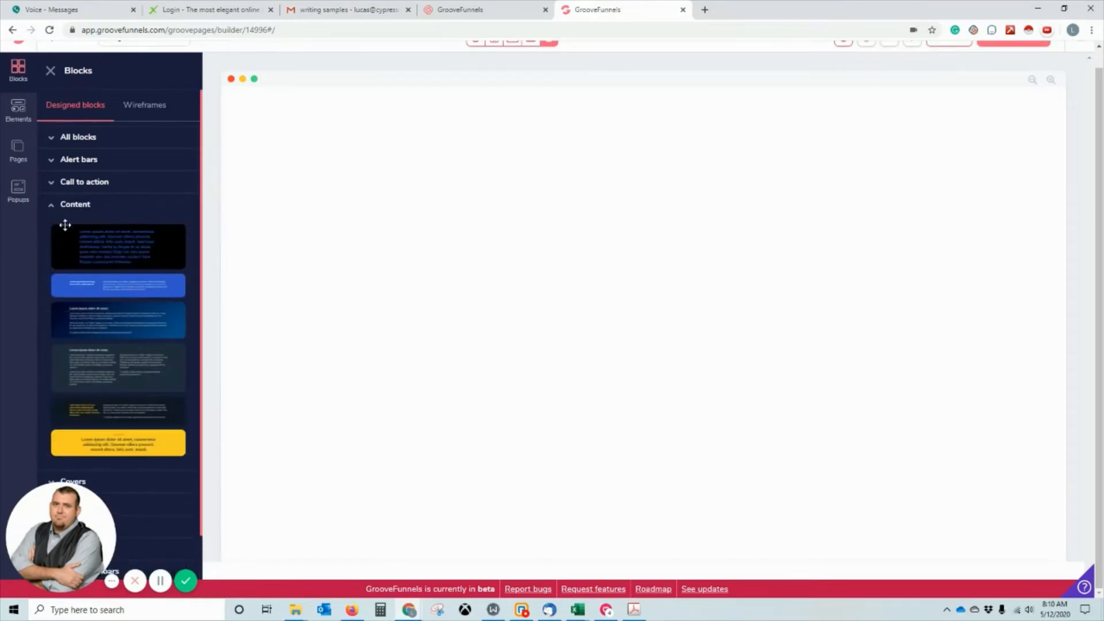
scroll(119, 352, "down", 1)
scroll(119, 351, "up", 1)
left_click(50, 167)
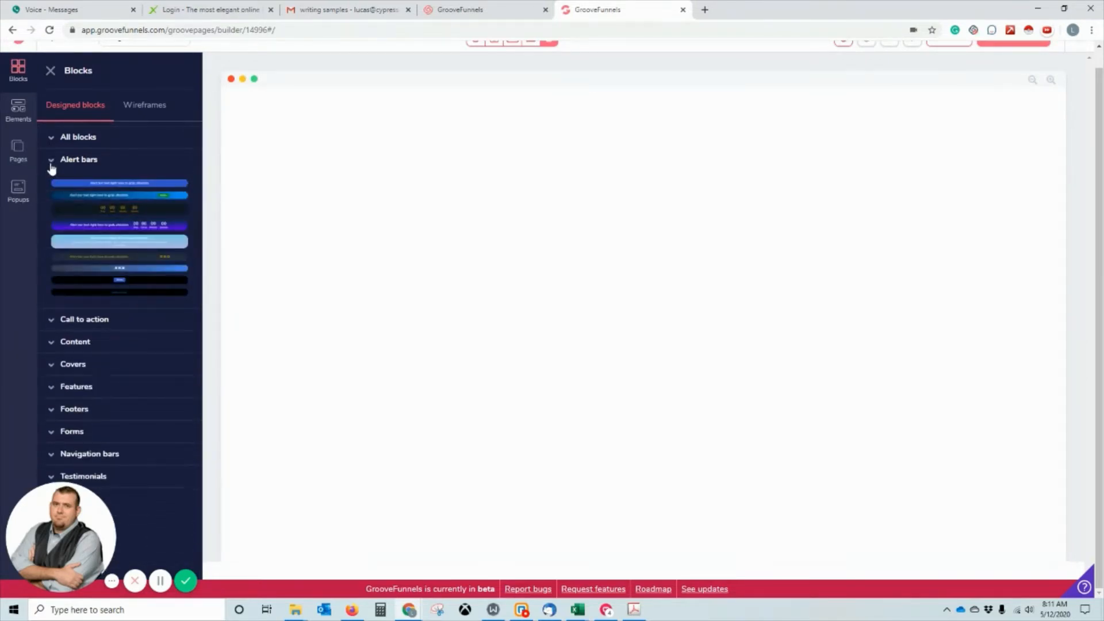
left_click(50, 168)
Add the dark designed Content block with a heading above two text columns to the empty page.
left_click(50, 205)
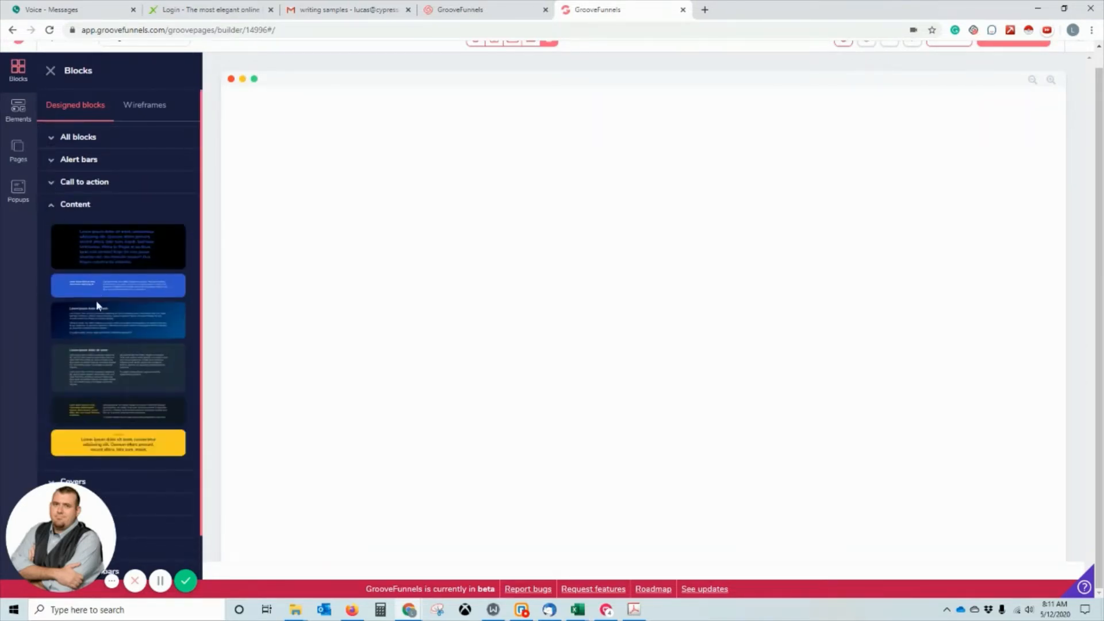
left_click_drag(97, 331, 399, 136)
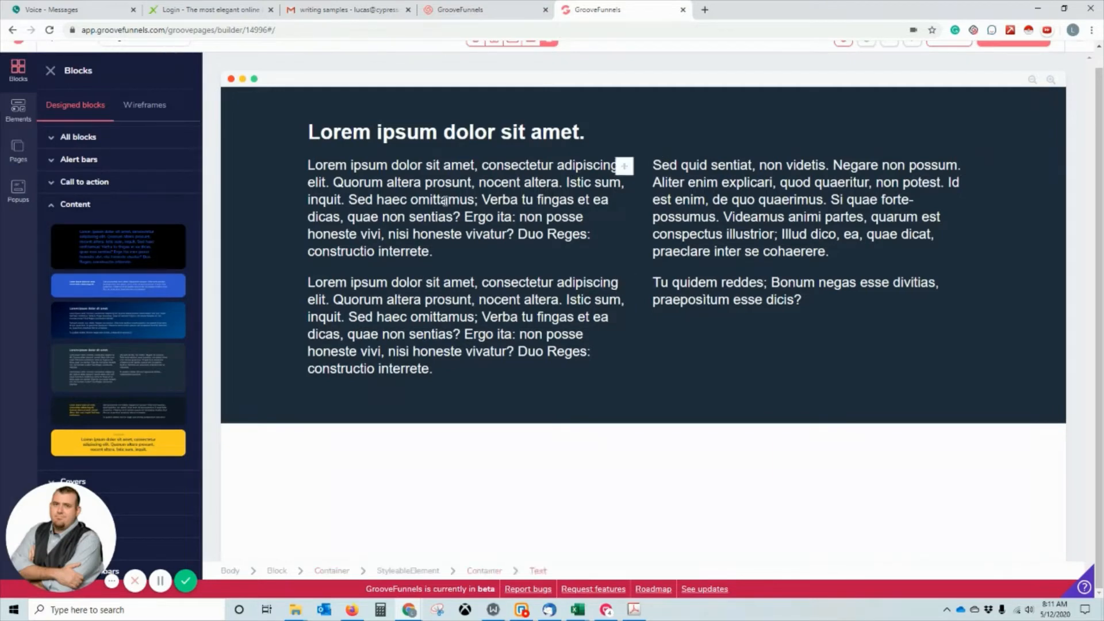
left_click(476, 201)
left_click(625, 156)
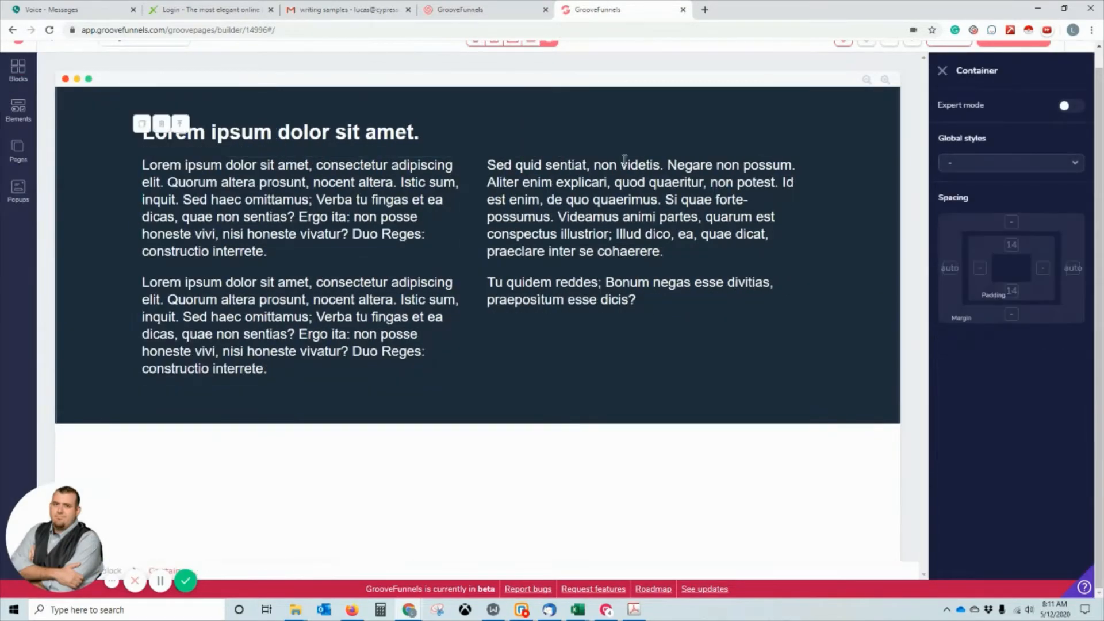
left_click(627, 184)
left_click(339, 210)
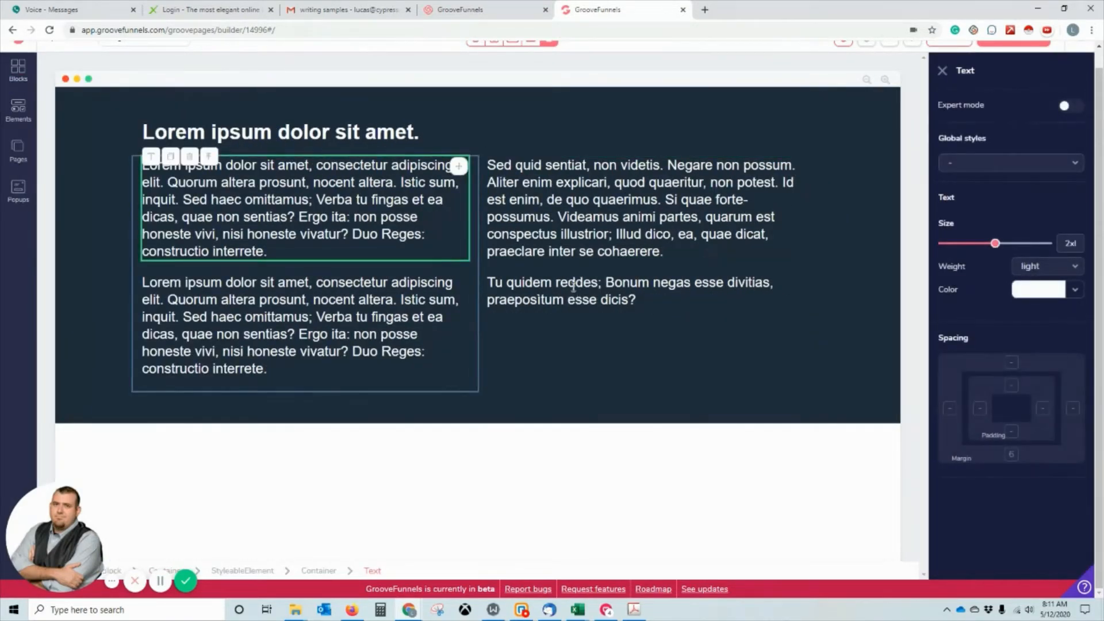
left_click(242, 141)
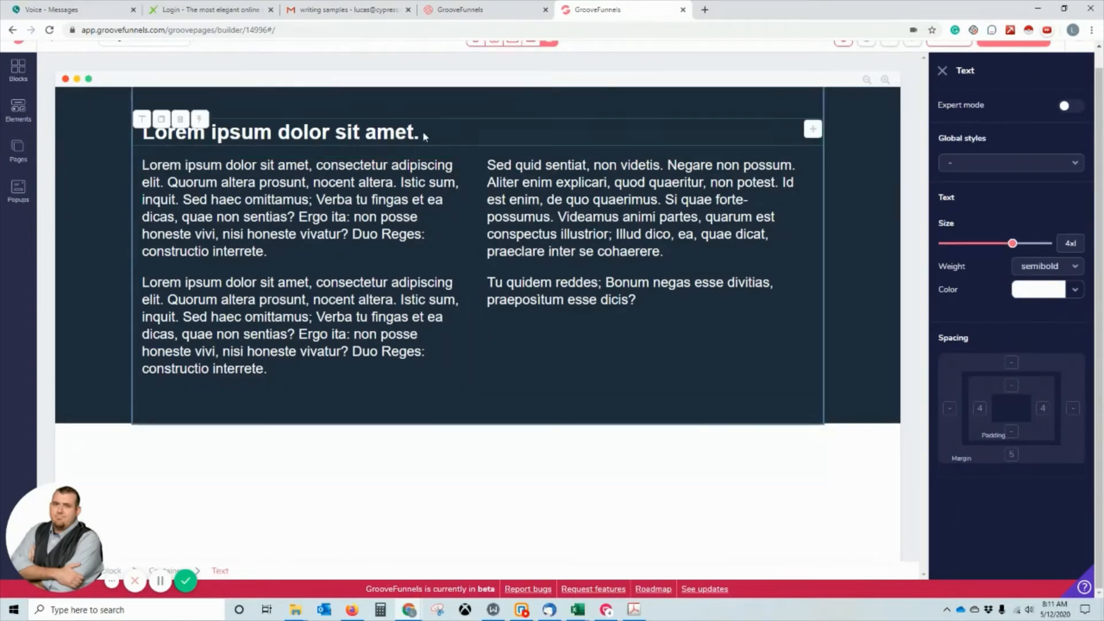
left_click(422, 131)
left_click(412, 153)
double_click(410, 142)
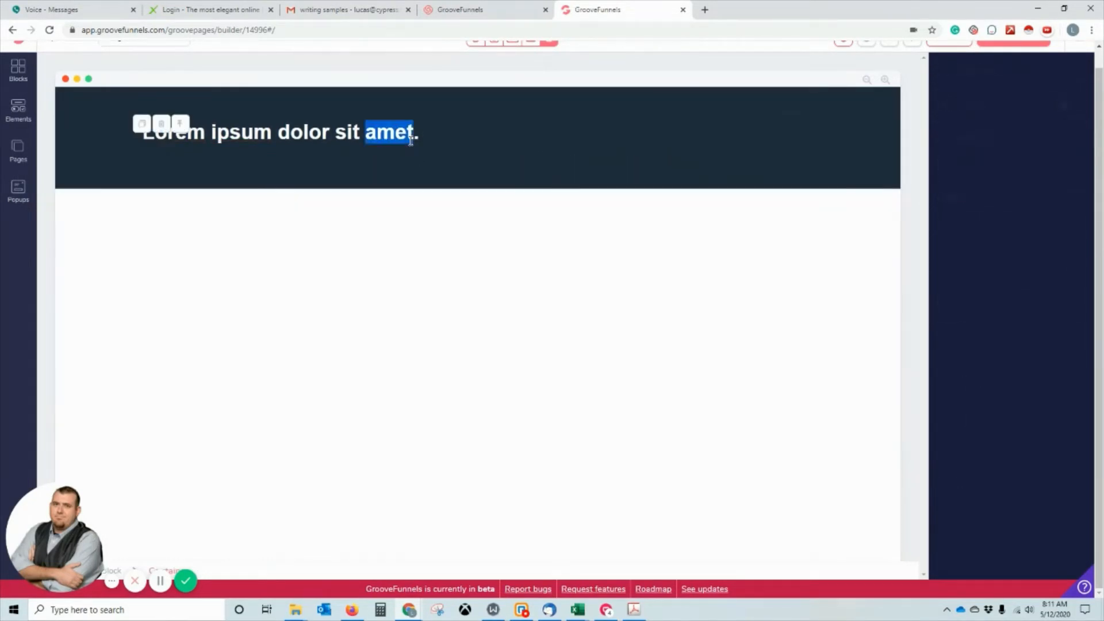
left_click(435, 220)
scroll(936, 174, "up", 1)
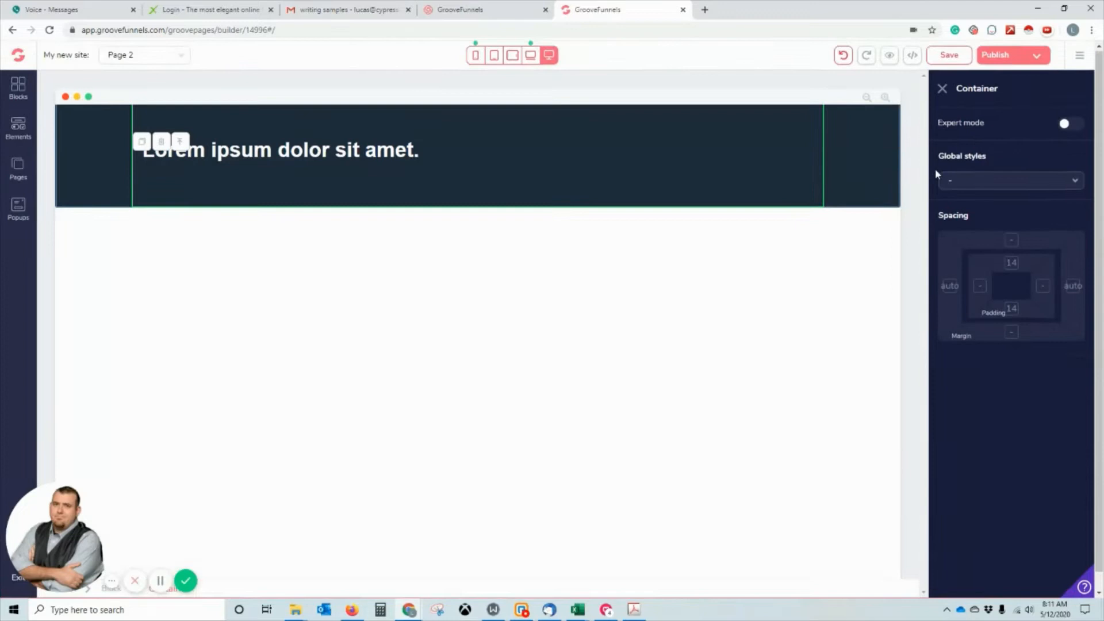
left_click(843, 55)
Try to replace the content block's heading with "Your Free Ebook Is Ready!", then undo the edit.
left_click(350, 150)
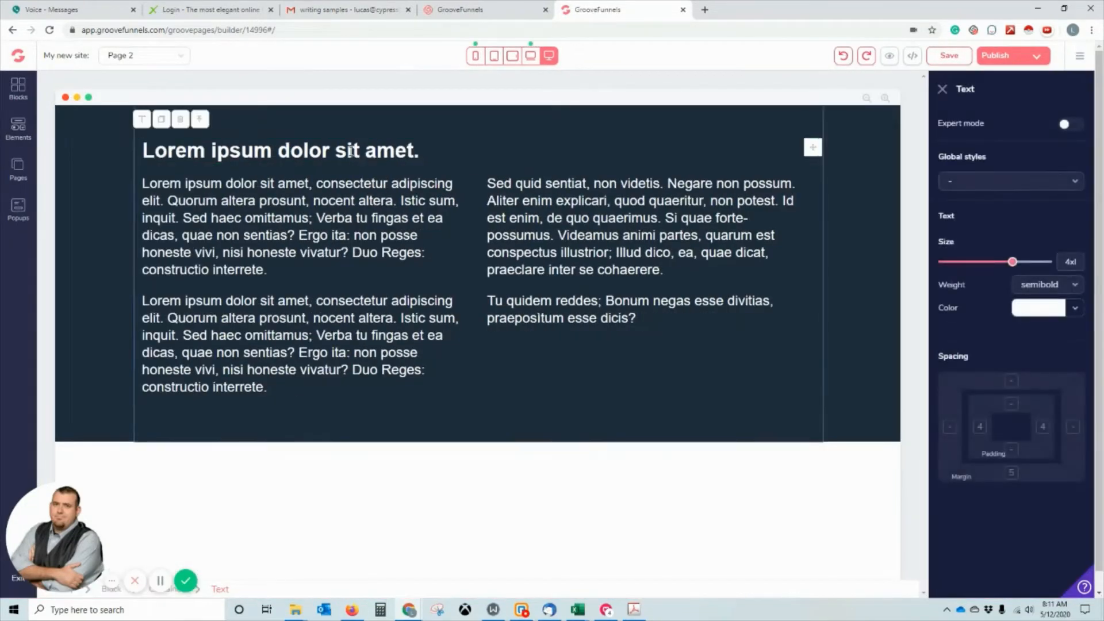
left_click(350, 151)
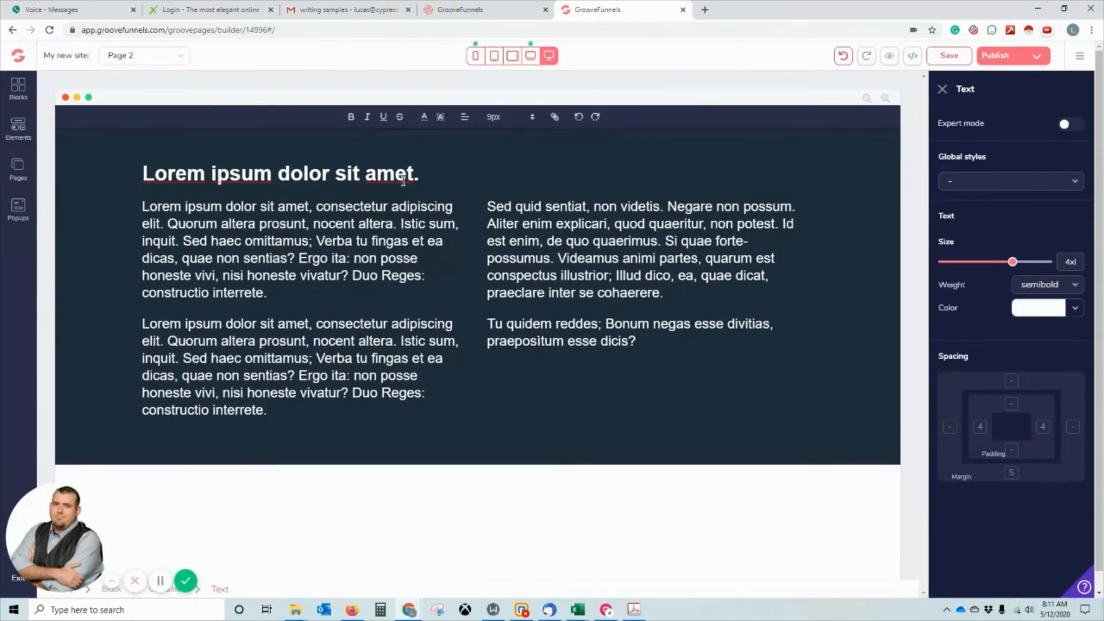
triple_click(403, 182)
type("YOur")
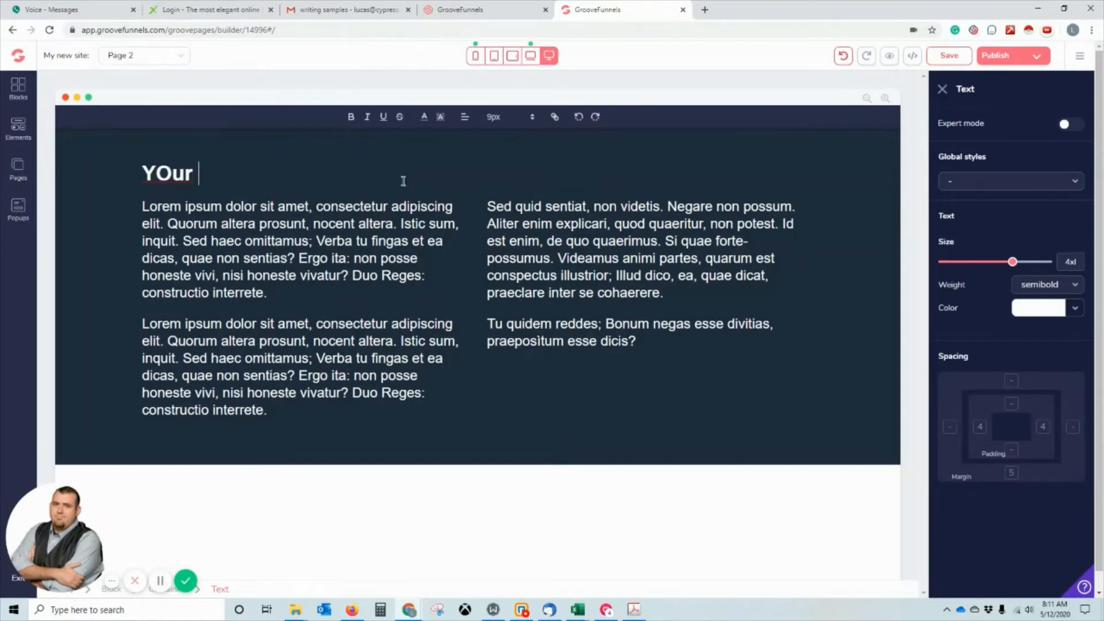
key("BackSpace")
key("BackSpace")
key("BackSpace")
key("BackSpace")
type("our Free ")
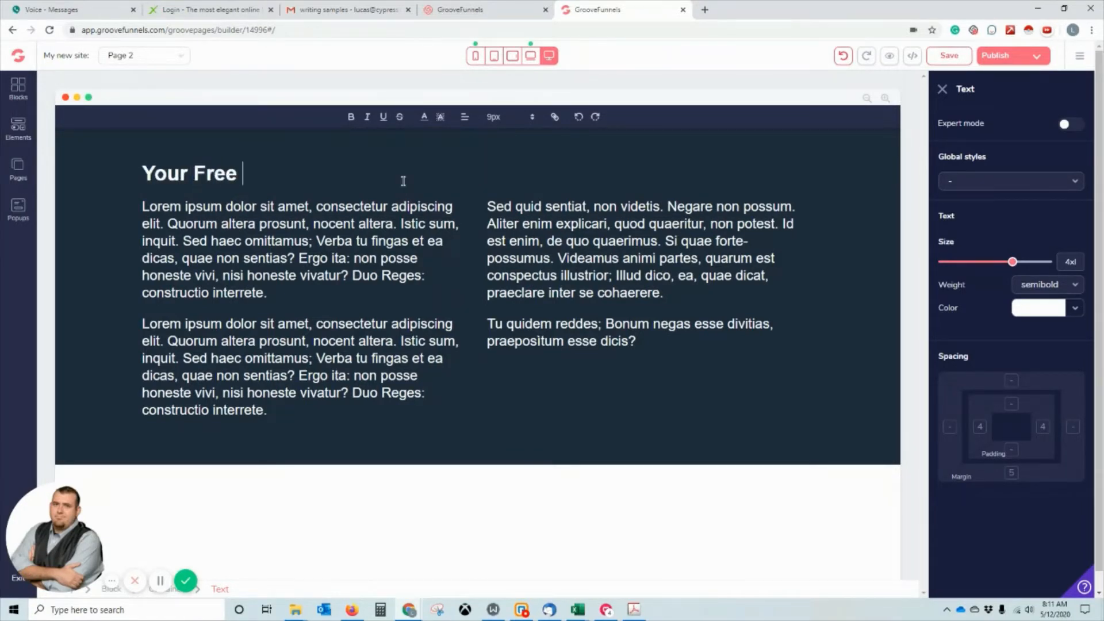
type("Ebook Is her")
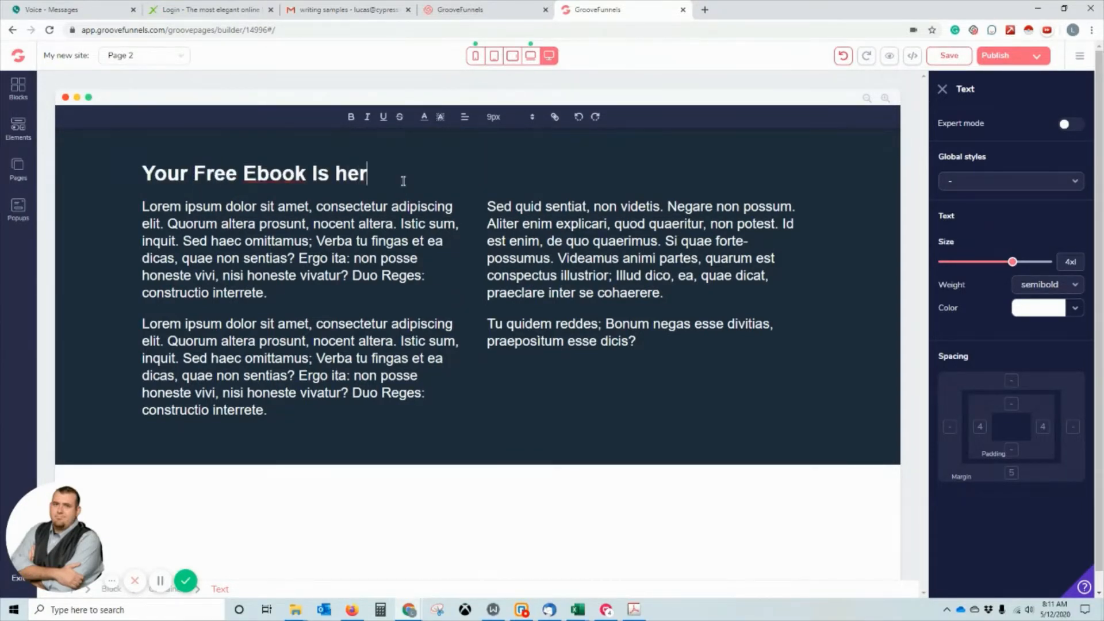
type("Ready!")
left_click(551, 220)
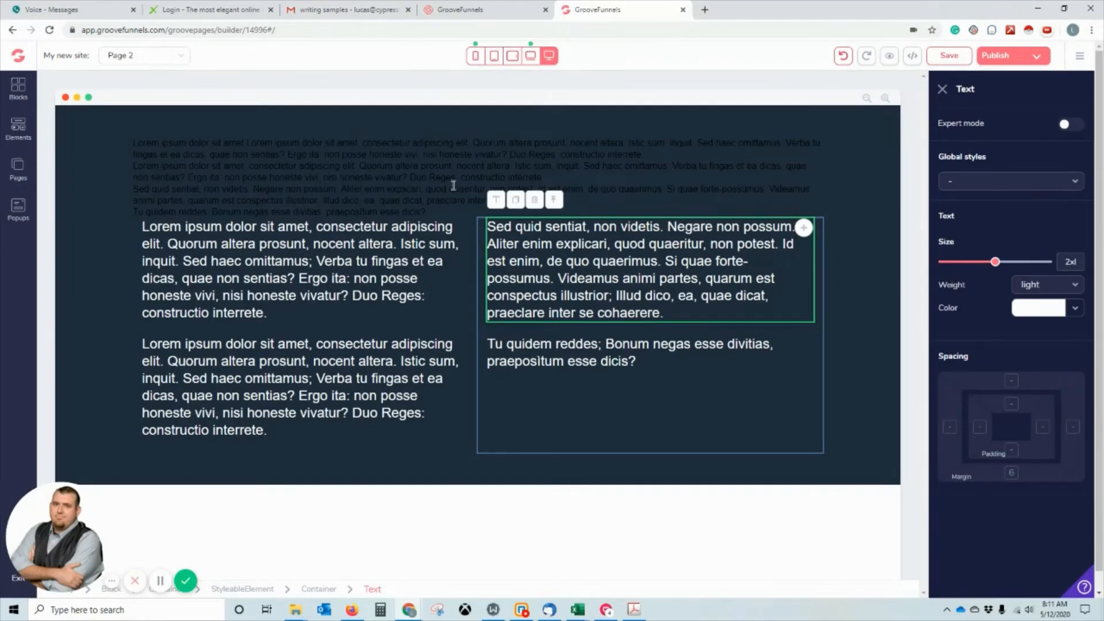
left_click(830, 106)
left_click(853, 55)
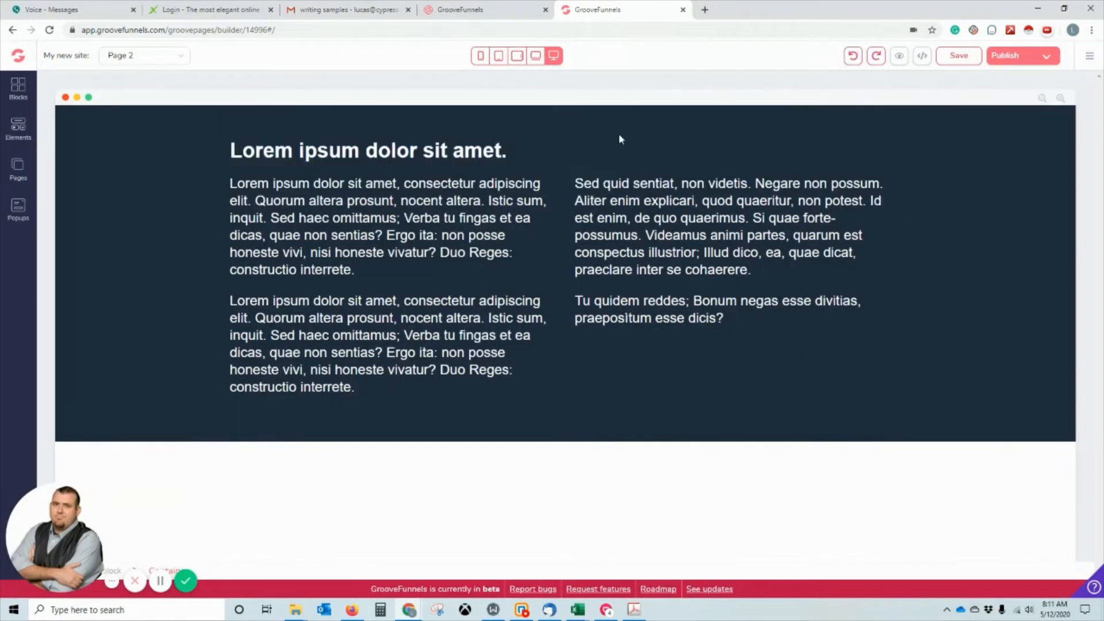
Replace the content block's placeholder heading with "Your Free Ebook Is Ready!".
left_click(474, 154)
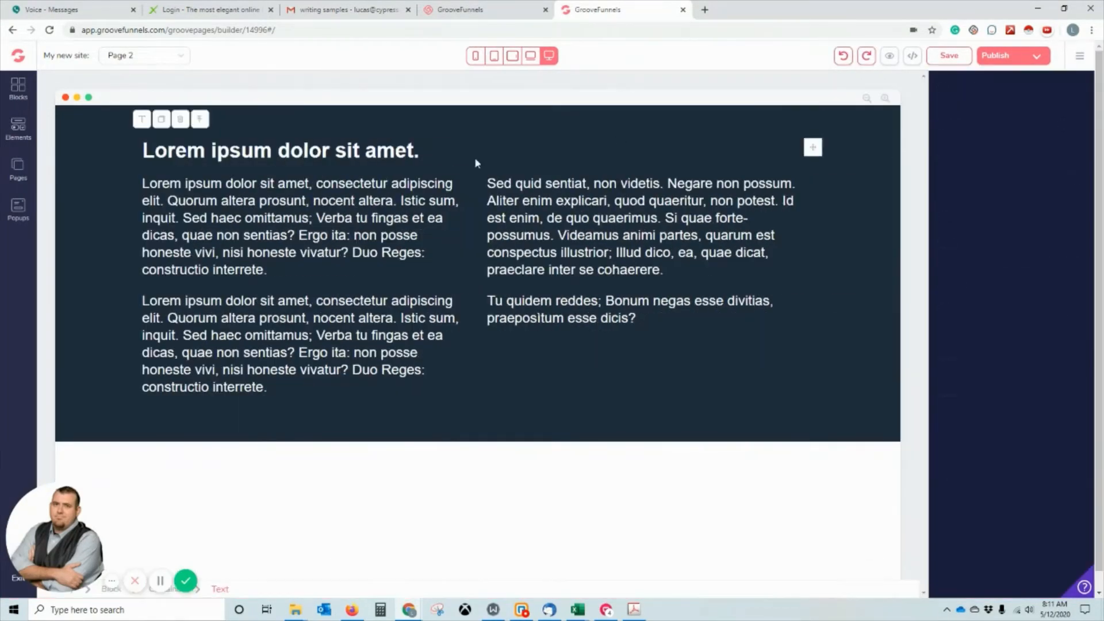
double_click(148, 150)
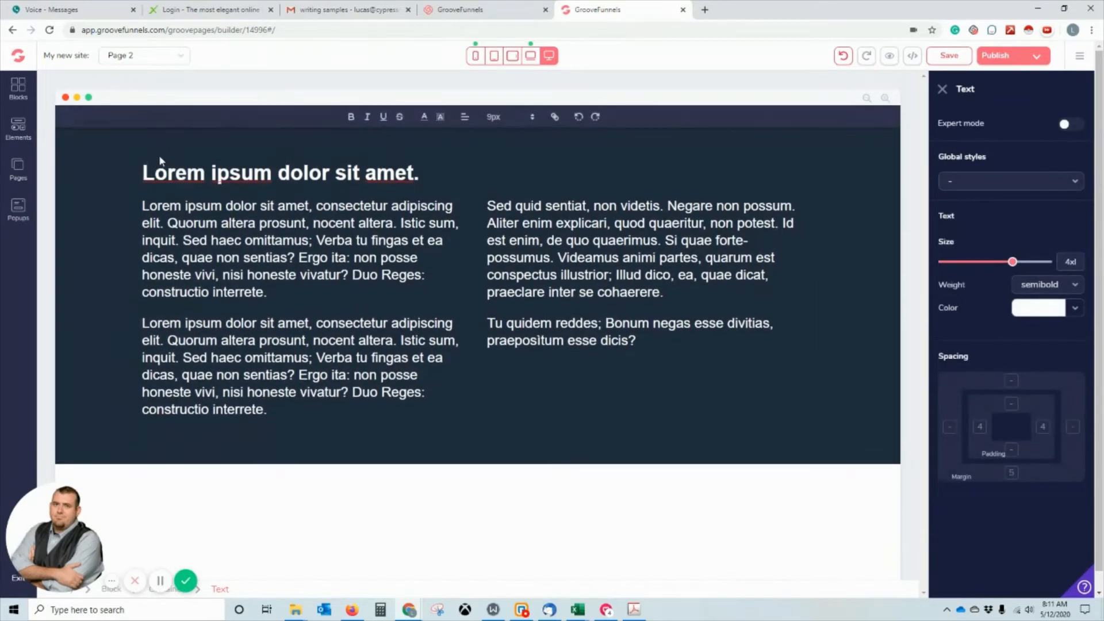
key("ctrl+a")
type("You")
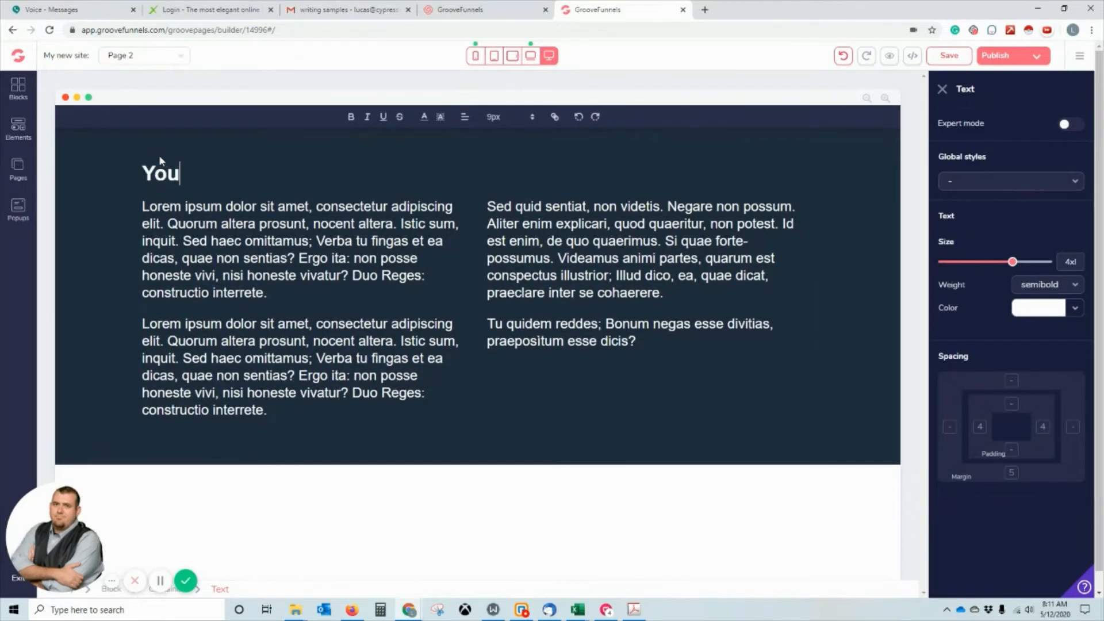
type("r Free Eboo")
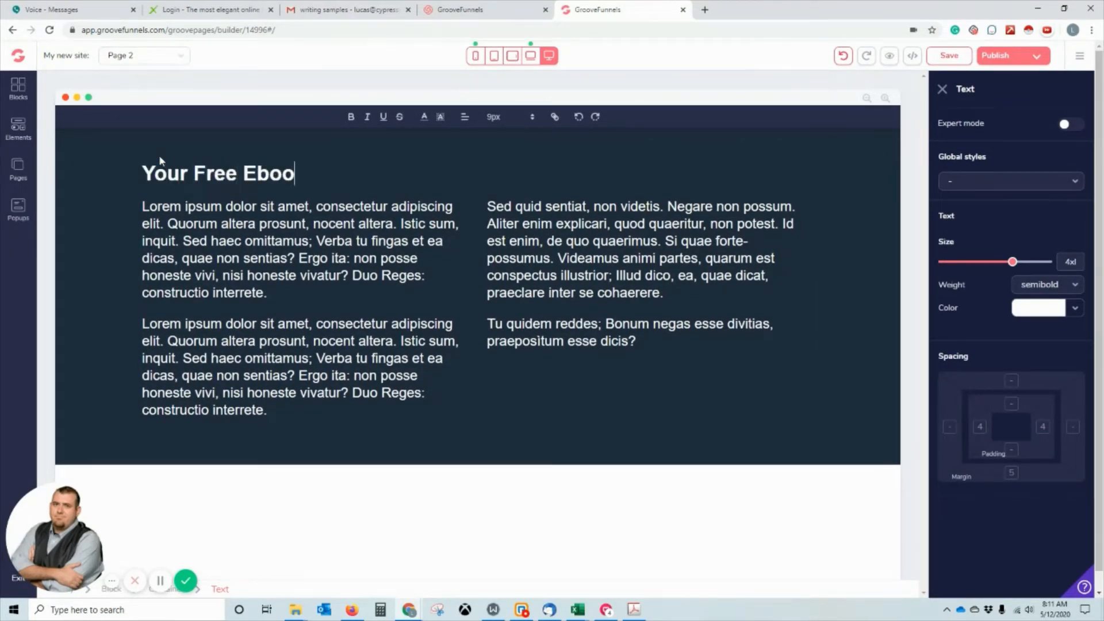
type("k Is R")
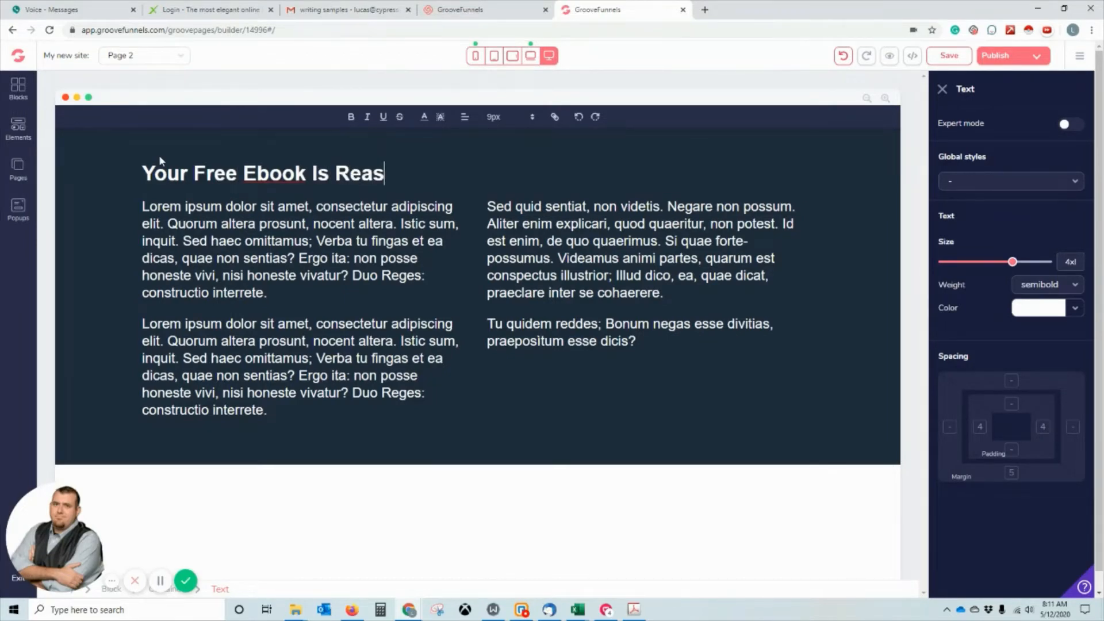
type("eady!")
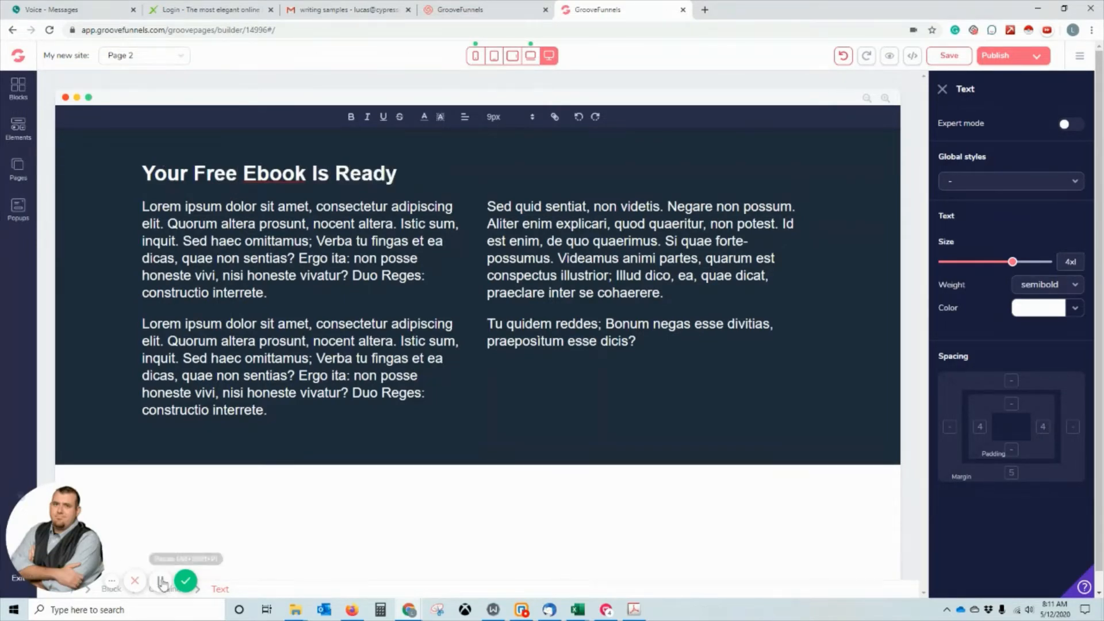
Add an Image element to the empty second column of the content block.
left_click(301, 434)
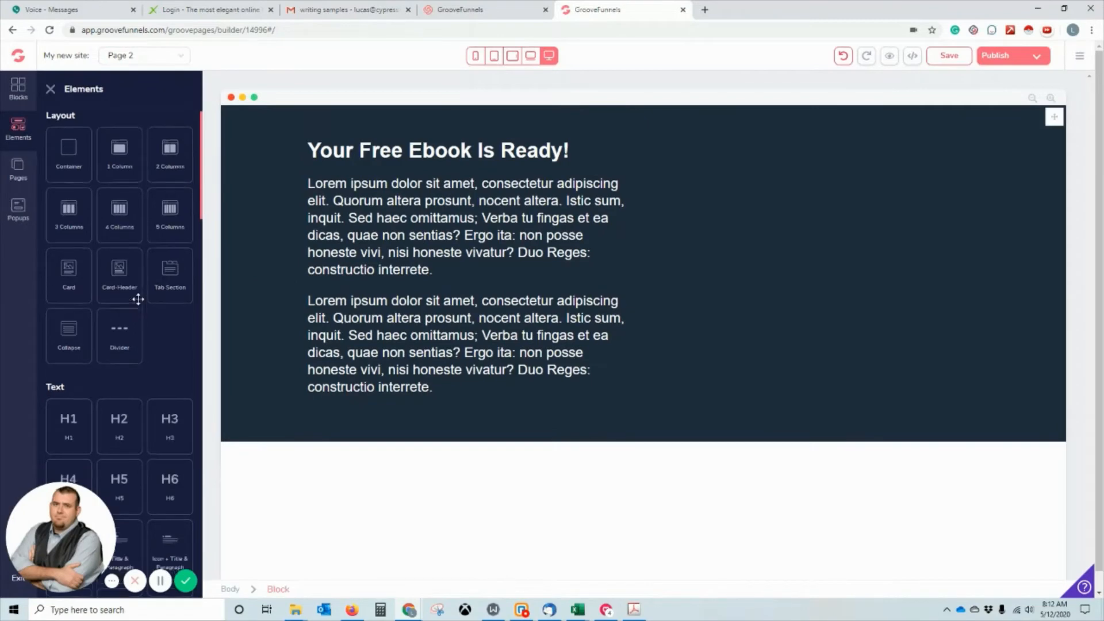
scroll(136, 295, "down", 10)
scroll(99, 265, "down", 3)
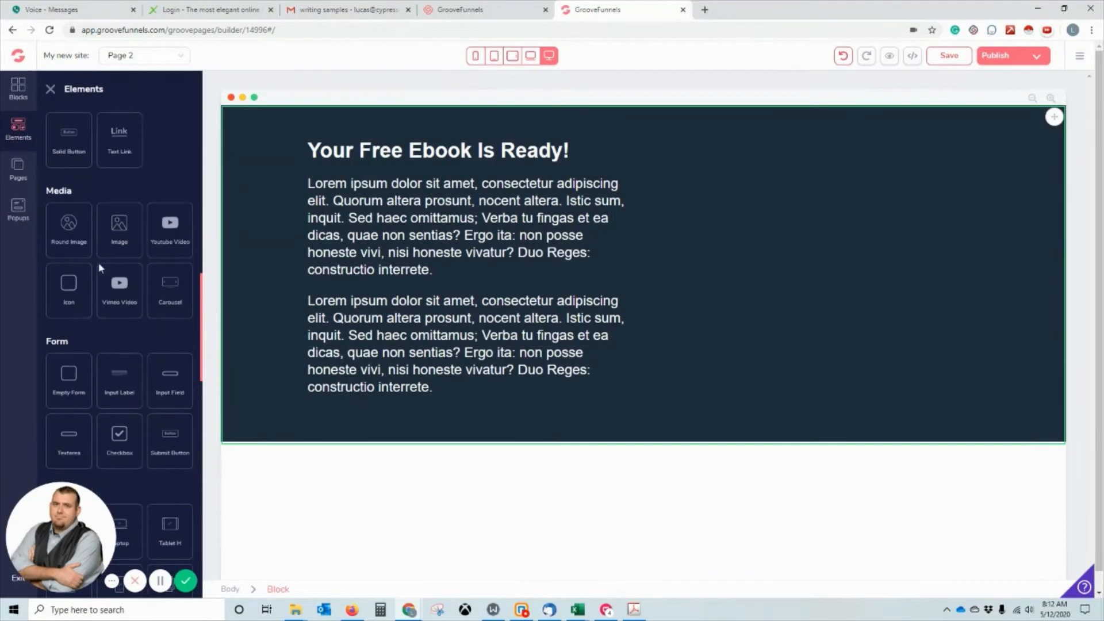
left_click_drag(119, 224, 780, 210)
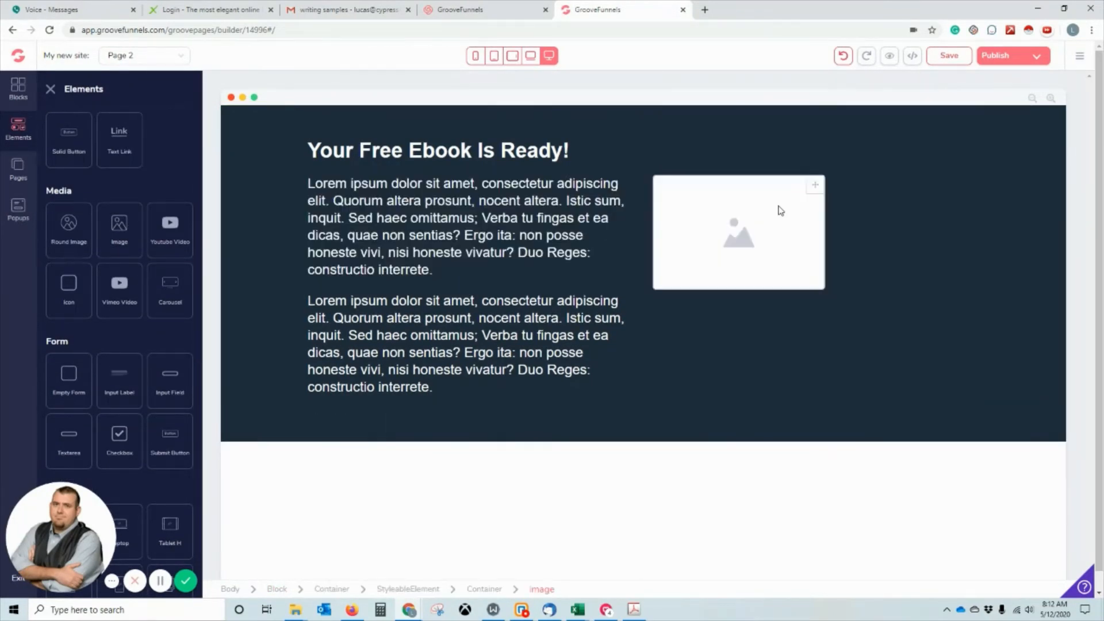
Set the new image element to the "Success Traits & Habits" book cover from the uploaded files in the image library.
left_click(772, 219)
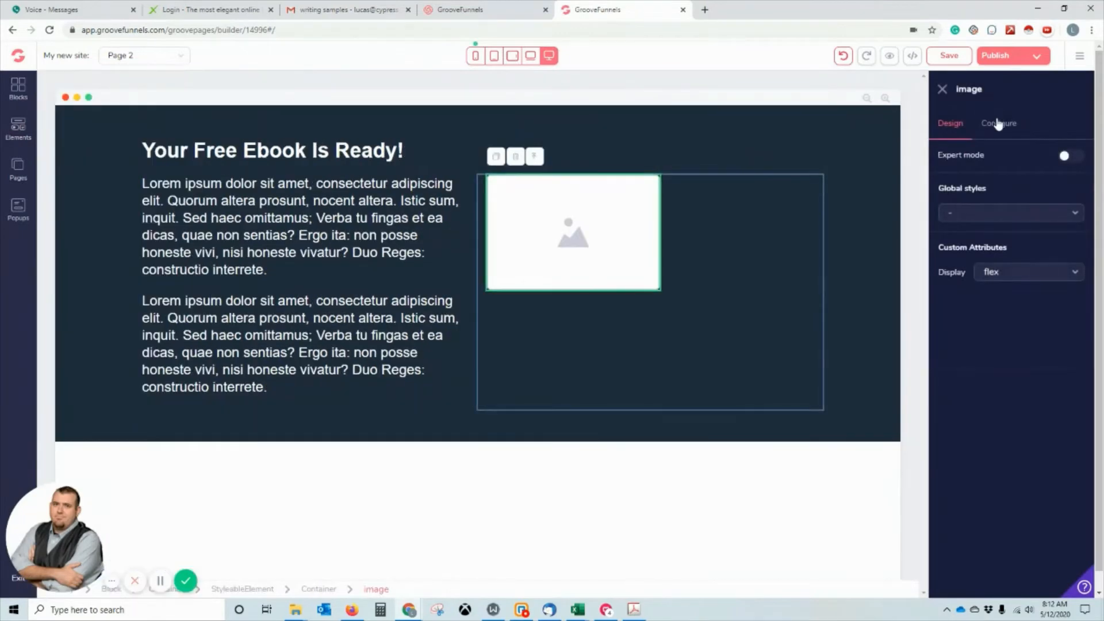
left_click(995, 123)
left_click(960, 216)
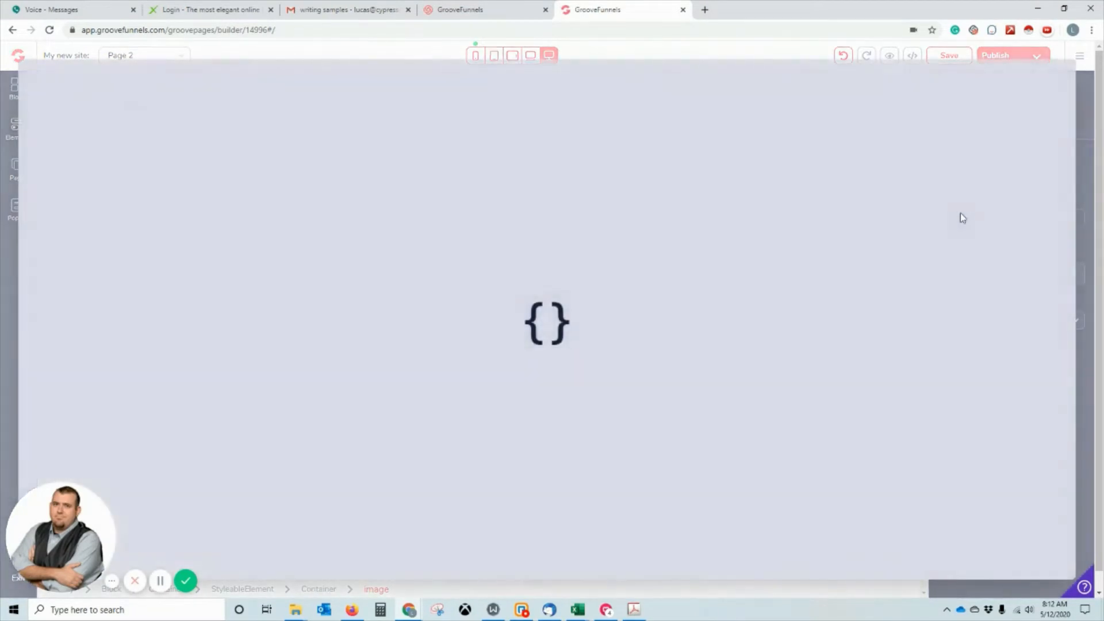
left_click(365, 206)
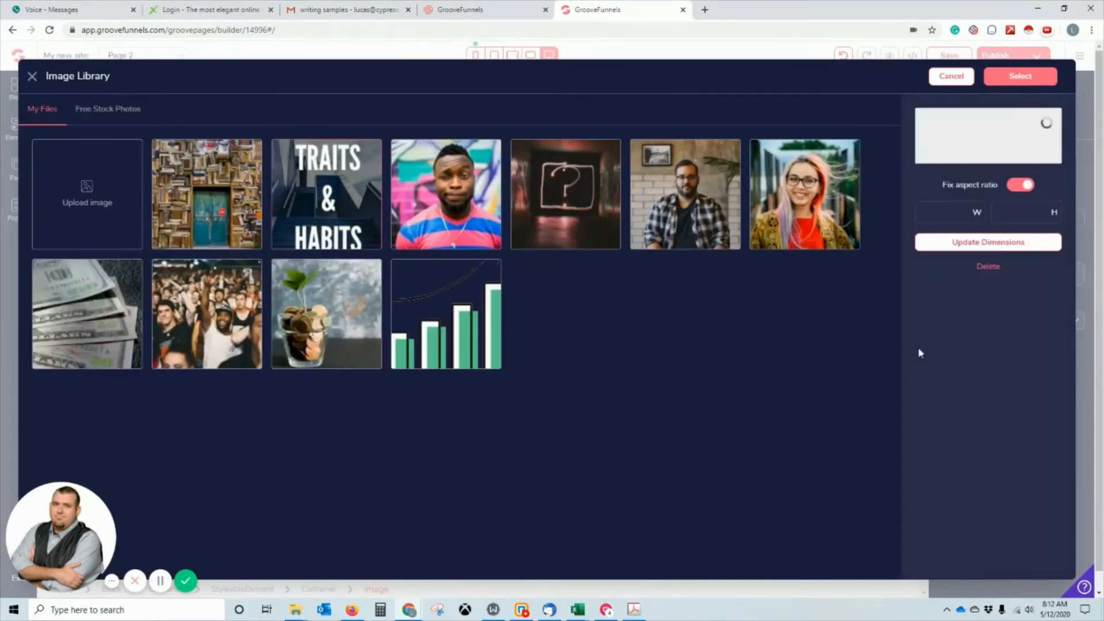
left_click(1035, 84)
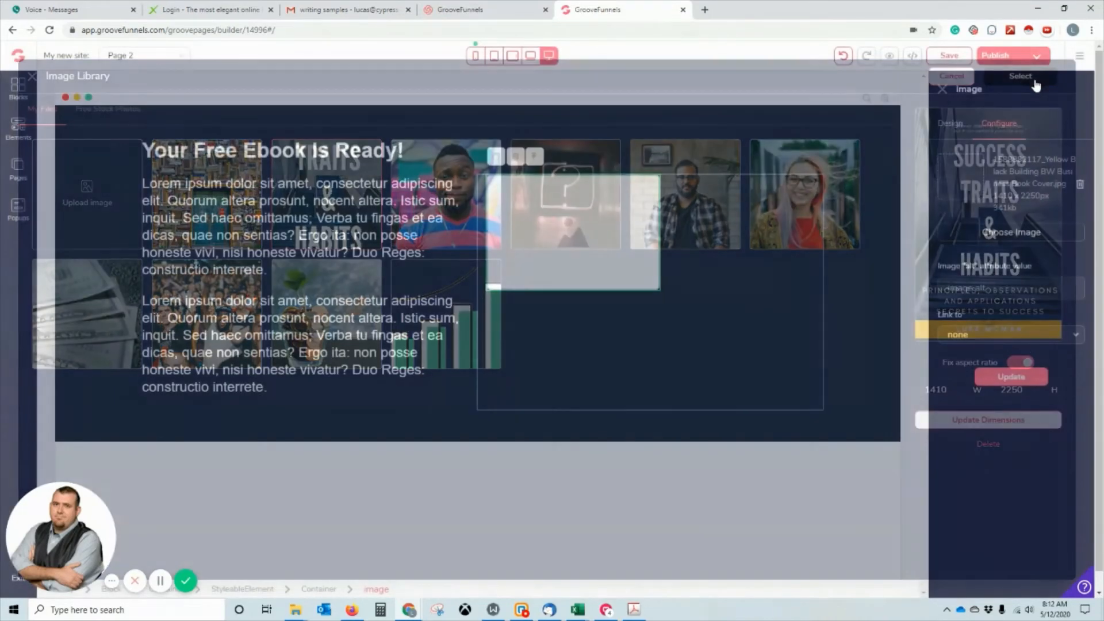
left_click(1021, 379)
scroll(555, 290, "down", 3)
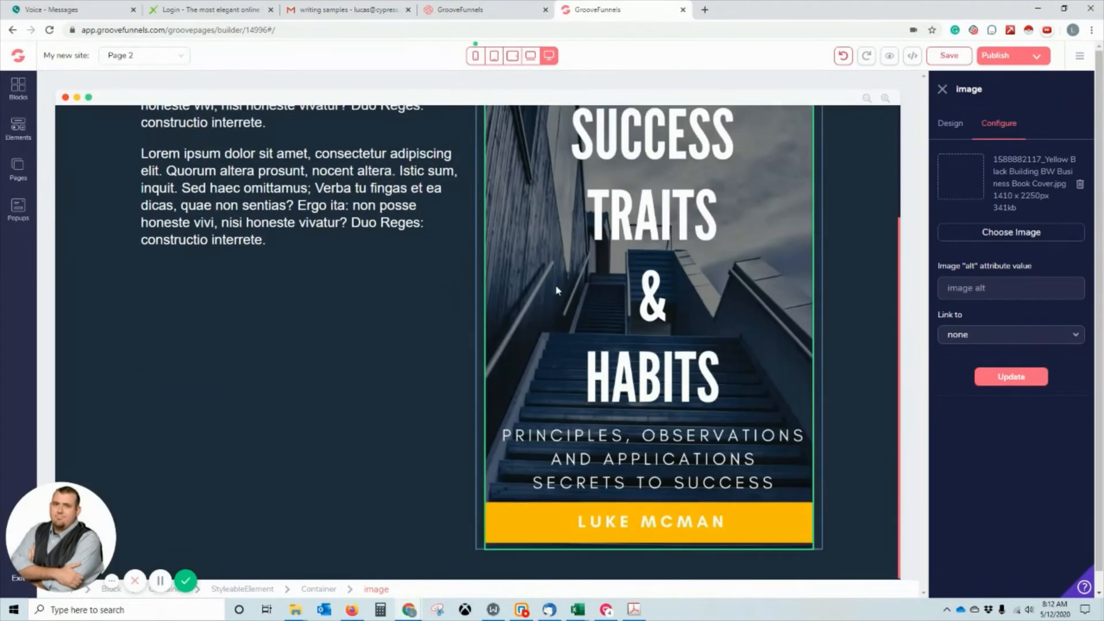
scroll(556, 285, "up", 3)
Delete both placeholder paragraphs from the column beside the book cover image.
left_click(224, 214)
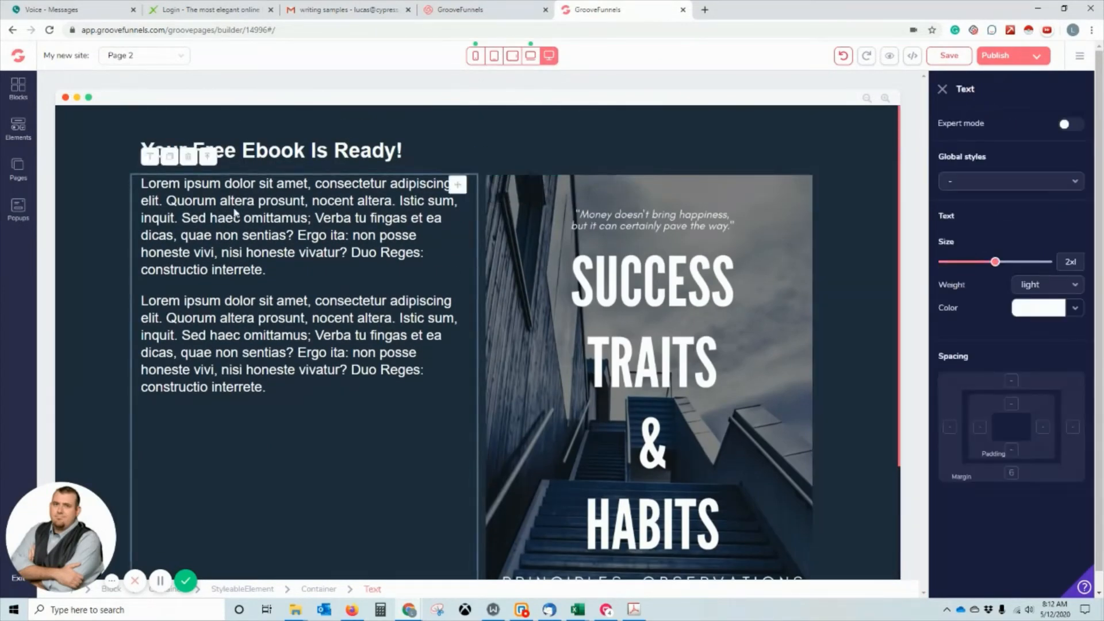
left_click(188, 157)
left_click(554, 320)
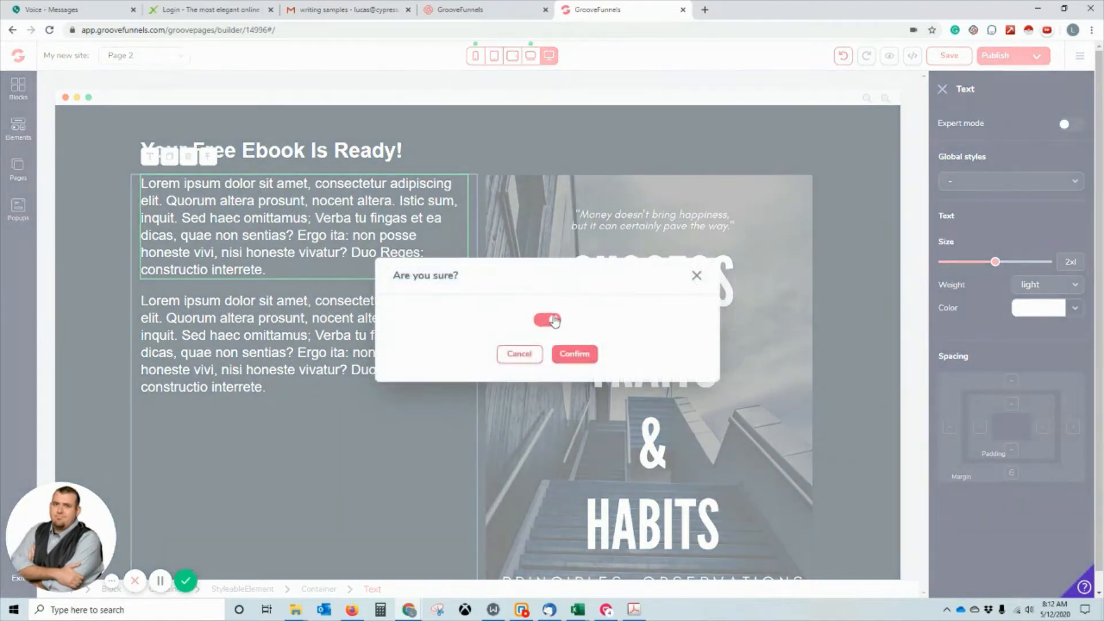
left_click(574, 354)
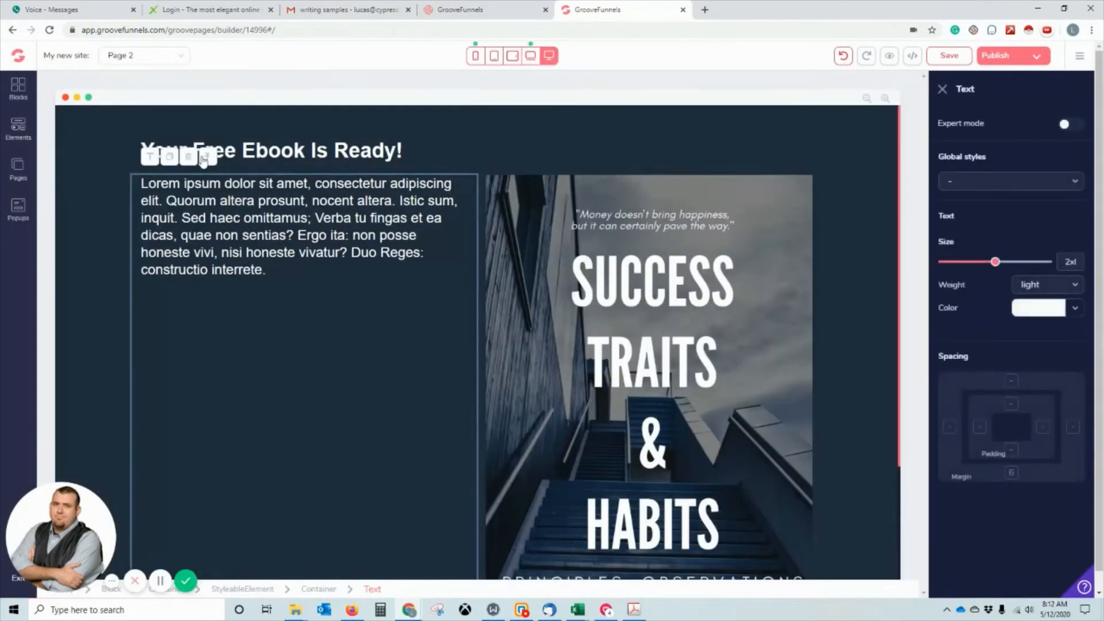
left_click(189, 156)
left_click(553, 323)
left_click(575, 353)
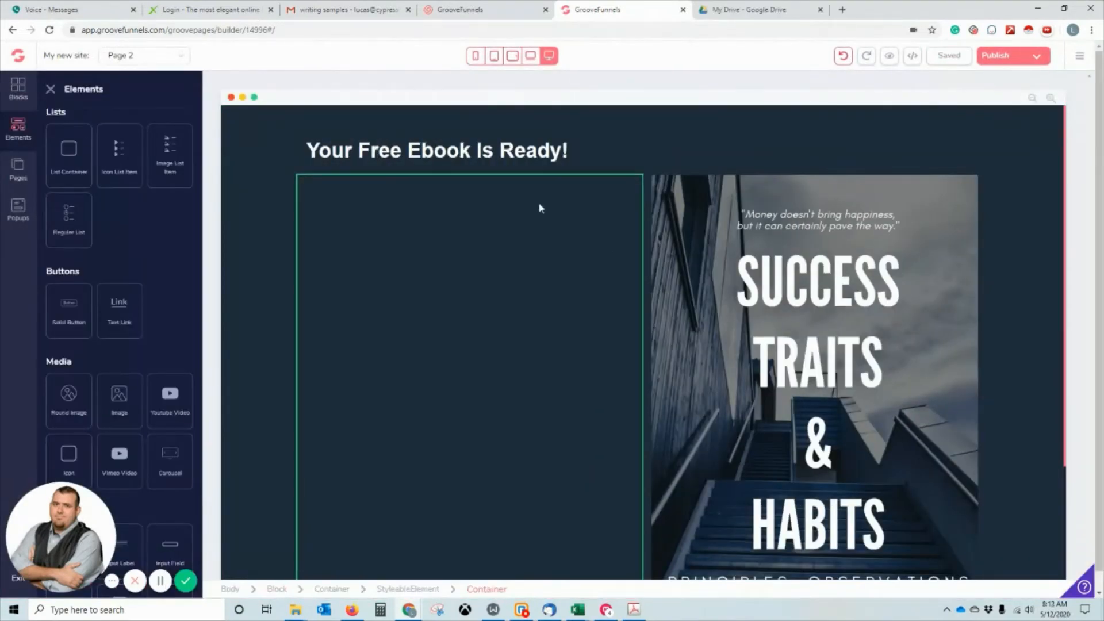
Add three solid buttons to the empty column beside the book cover.
left_click_drag(68, 313, 405, 227)
left_click_drag(69, 315, 395, 278)
left_click_drag(69, 315, 449, 271)
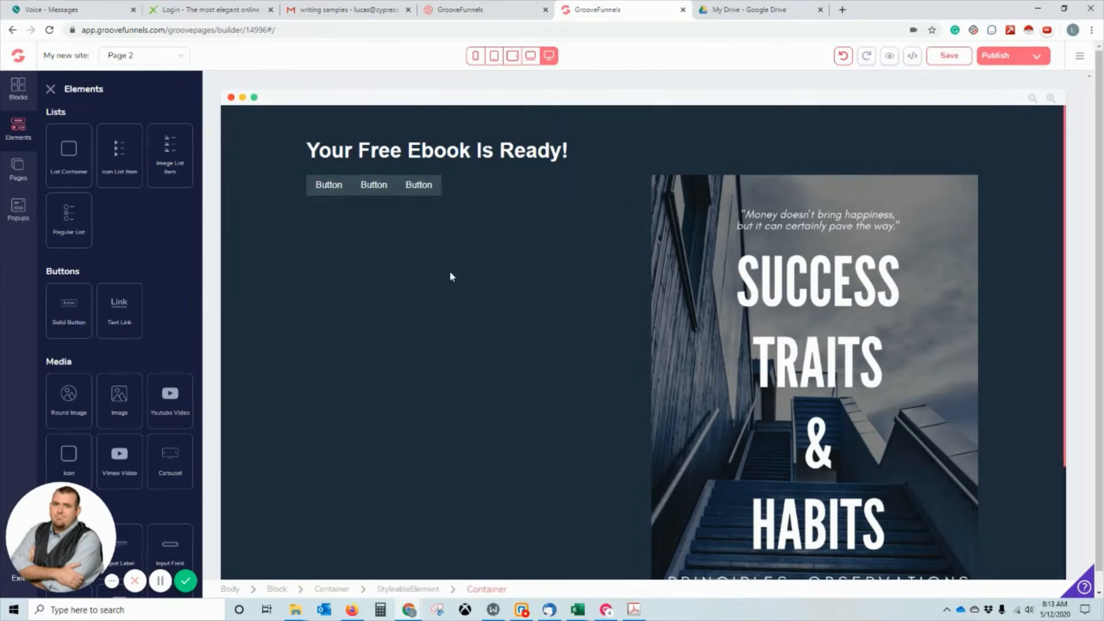
Try to move the middle button below the first button in the column.
left_click(375, 190)
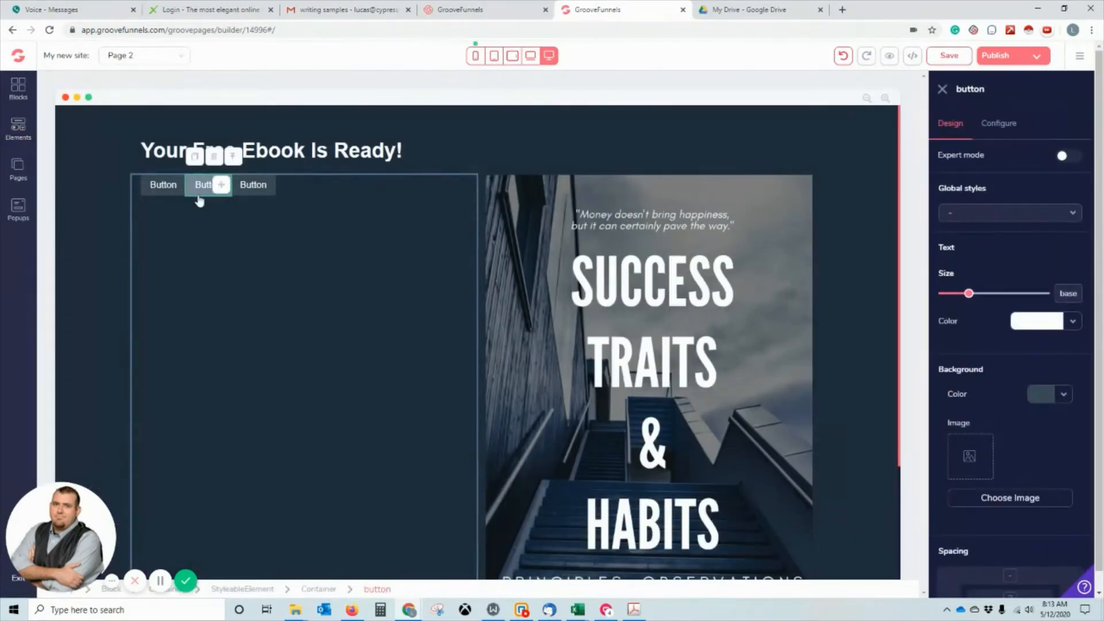
left_click_drag(198, 198, 159, 248)
left_click(281, 234)
double_click(282, 234)
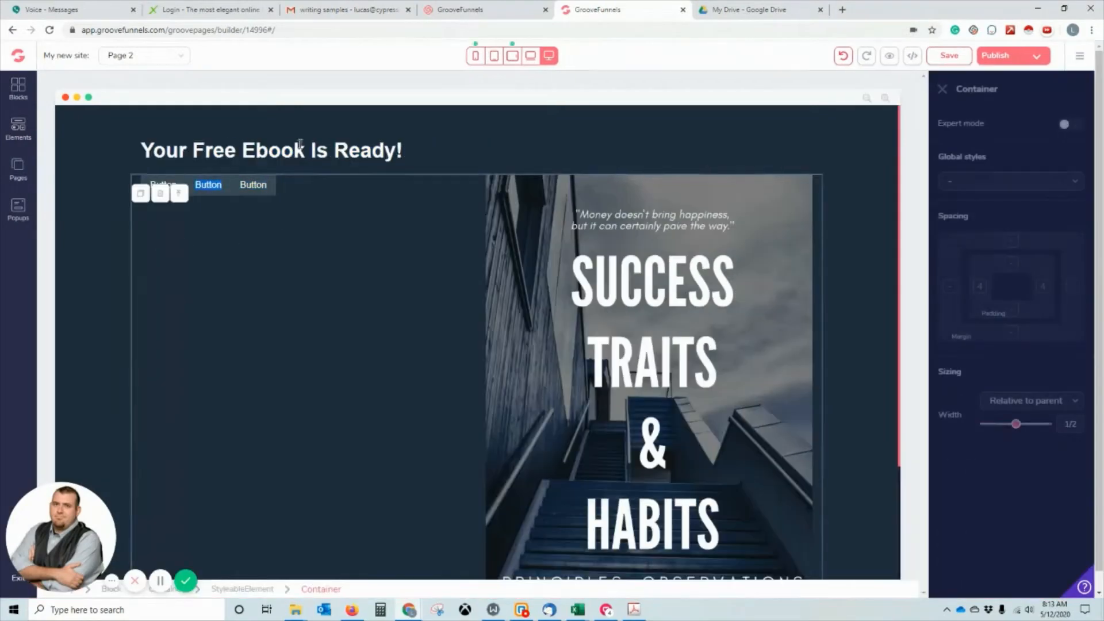
Delete the column container that holds the three buttons, then undo the deletion.
left_click(160, 193)
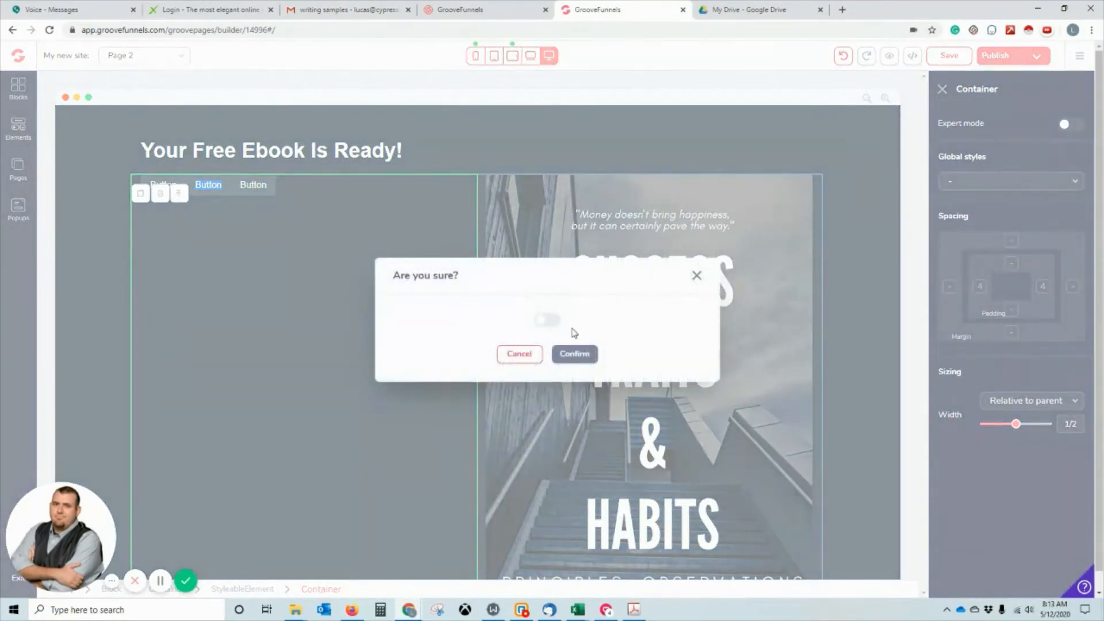
left_click(547, 320)
left_click(574, 354)
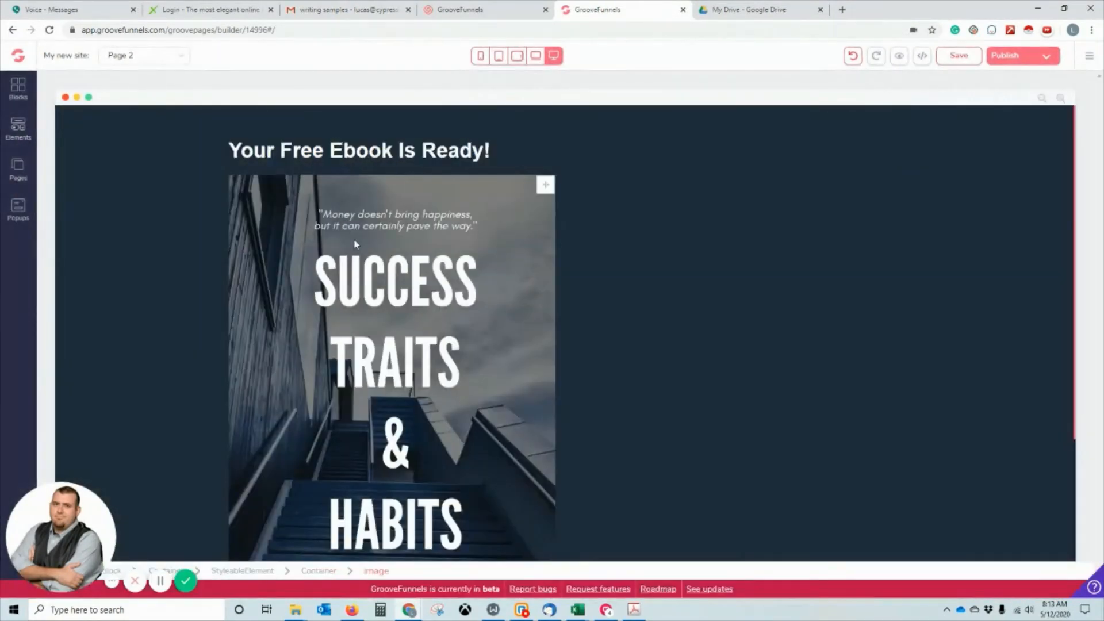
left_click(853, 55)
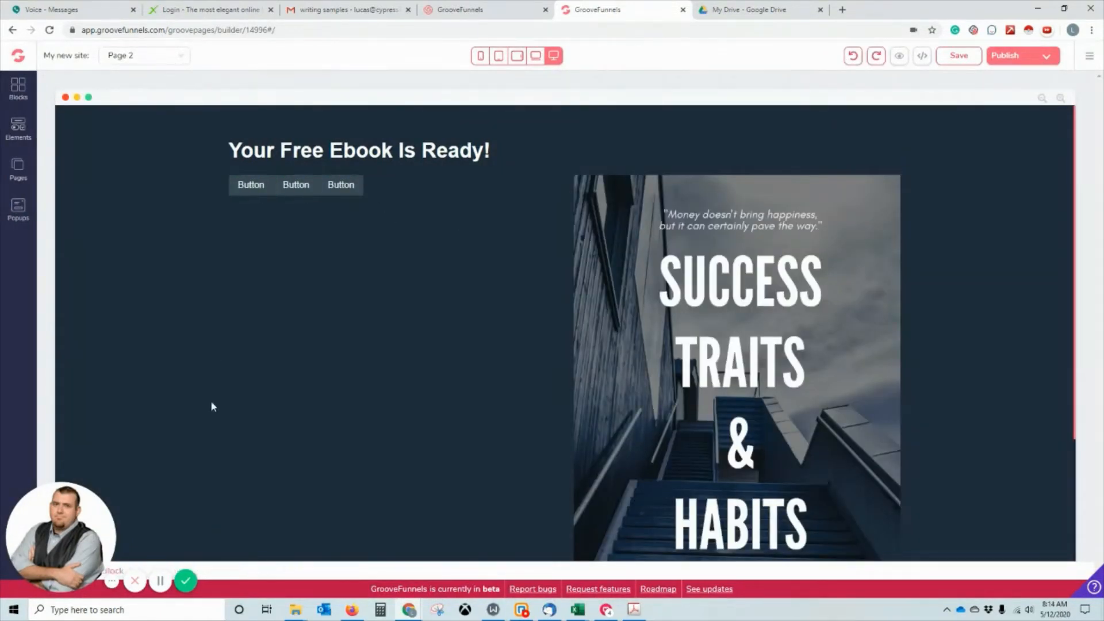
Delete two of the three buttons, keeping a single button in the column.
left_click(249, 193)
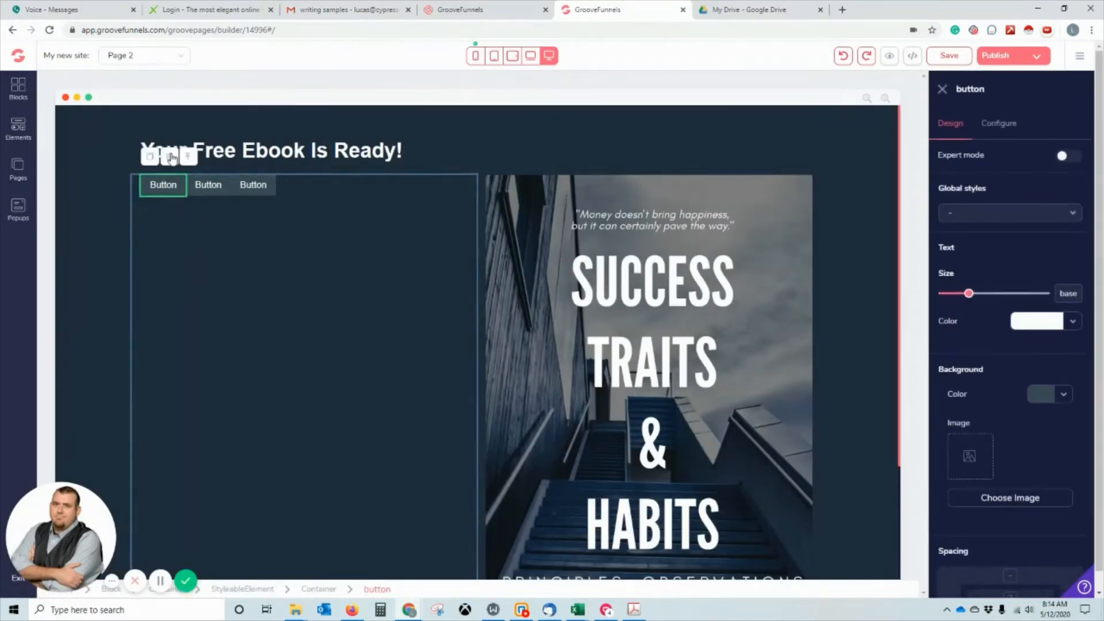
left_click(171, 157)
left_click(547, 319)
left_click(574, 354)
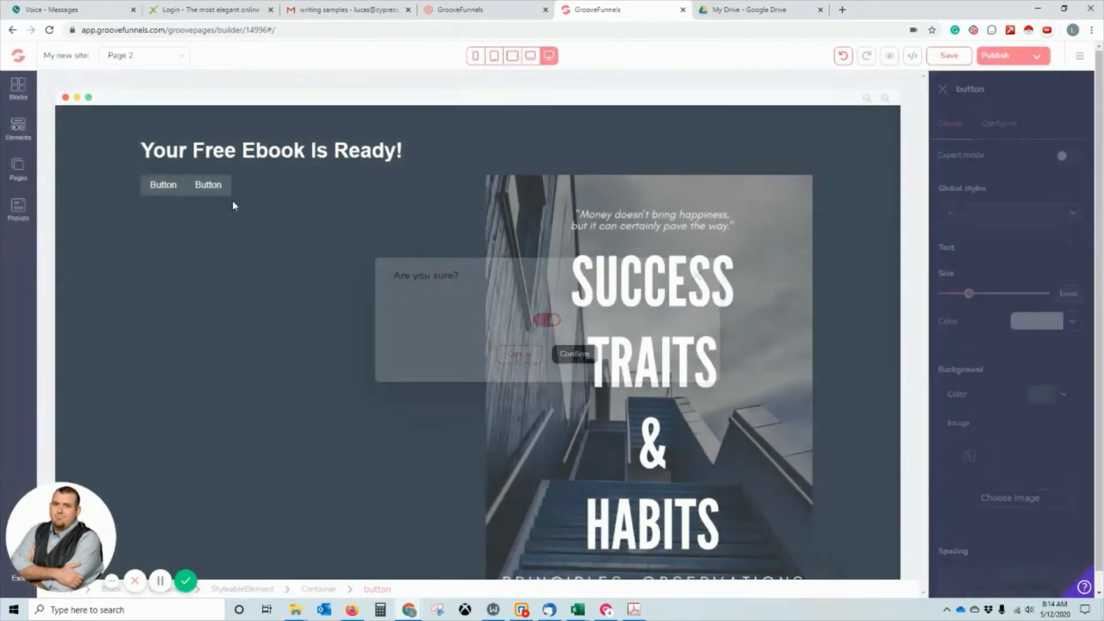
left_click(251, 185)
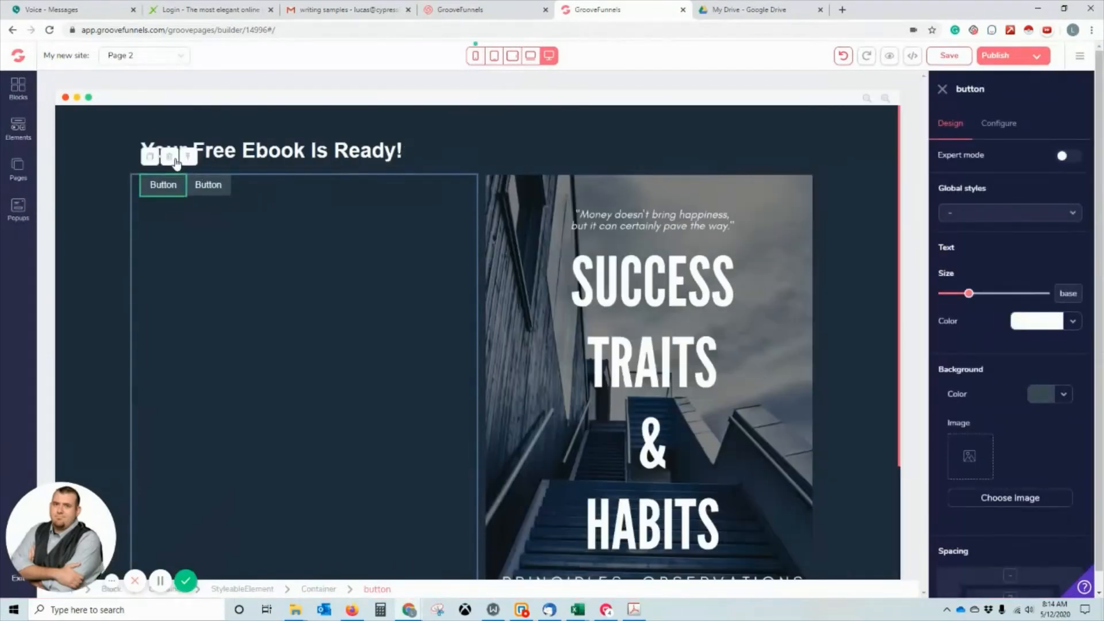
left_click(170, 157)
left_click(547, 319)
left_click(574, 353)
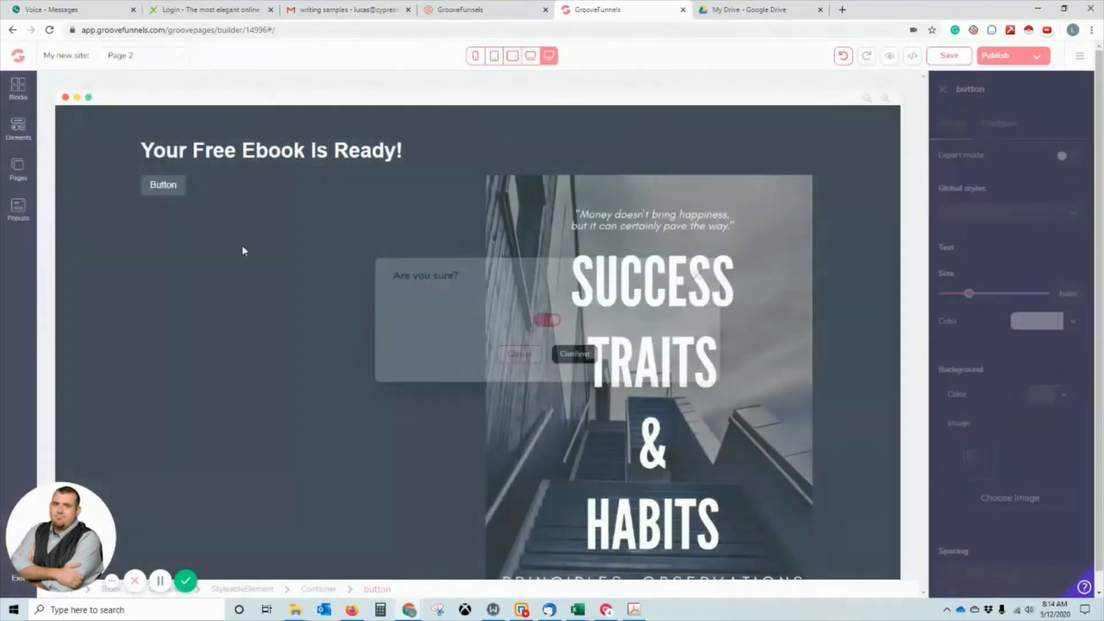
Add a Divider element beneath the remaining button.
left_click(17, 127)
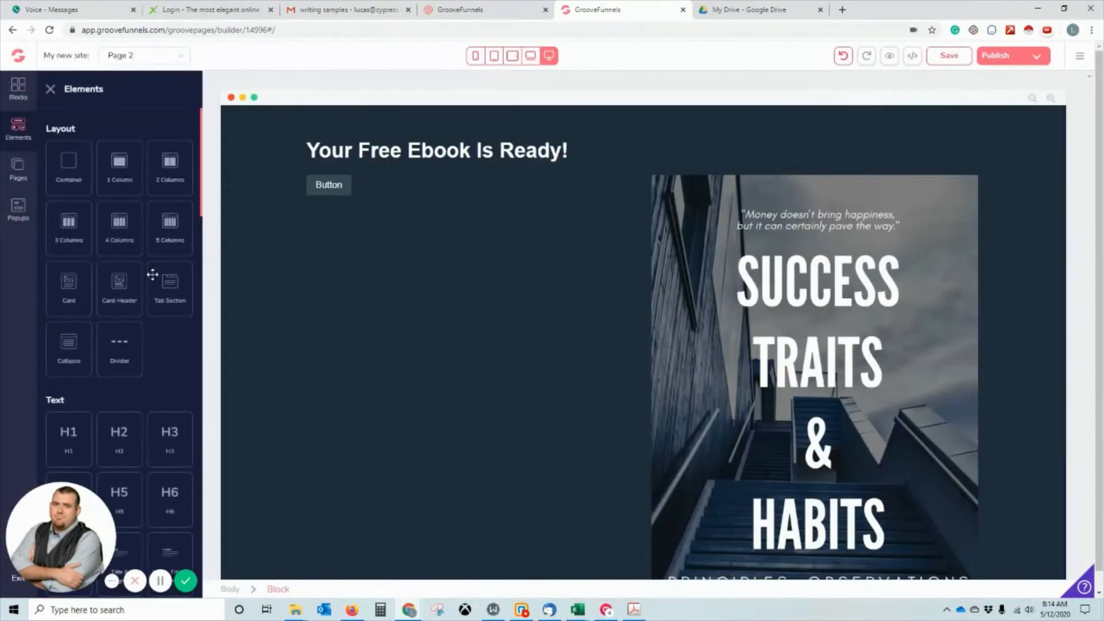
scroll(152, 274, "down", 5)
scroll(152, 274, "up", 5)
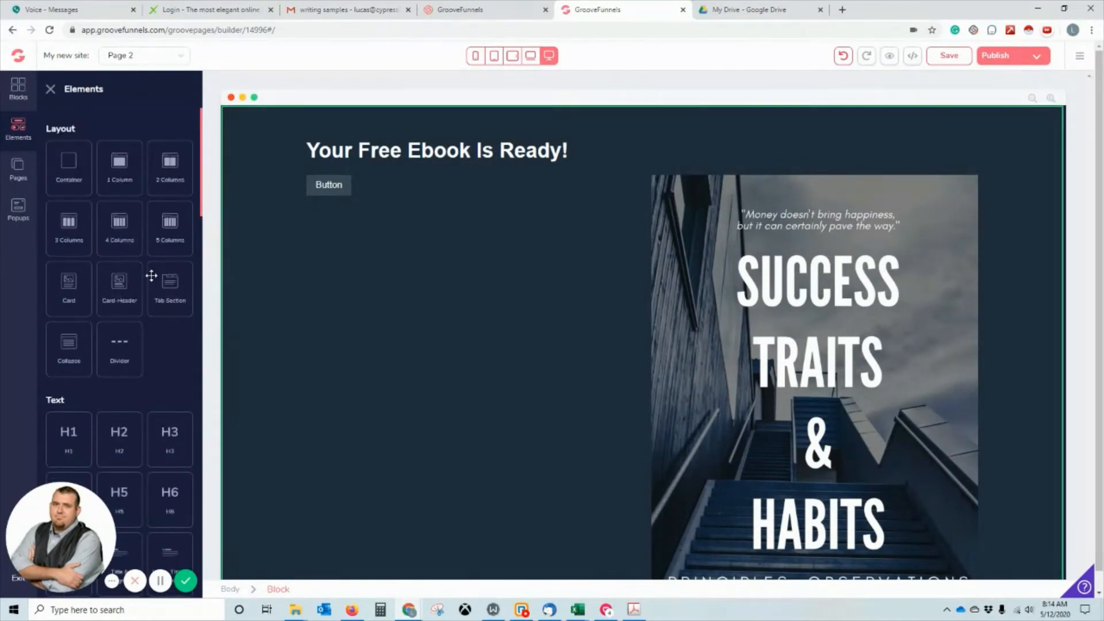
left_click_drag(172, 341, 385, 215)
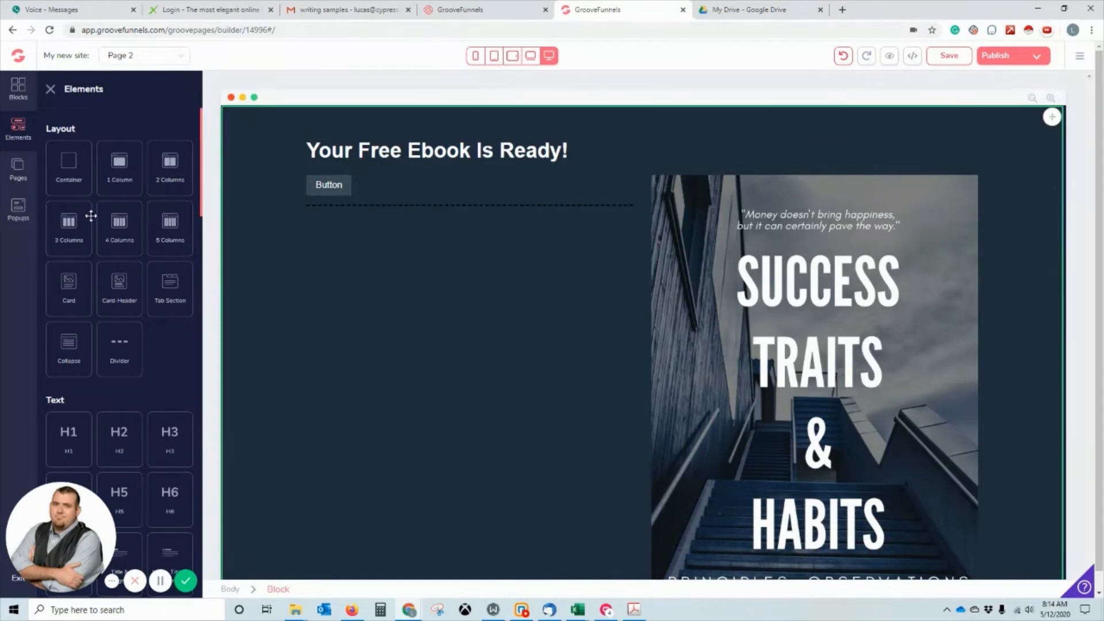
Add another solid button below the divider in the same column.
scroll(87, 217, "down", 5)
scroll(87, 224, "down", 4)
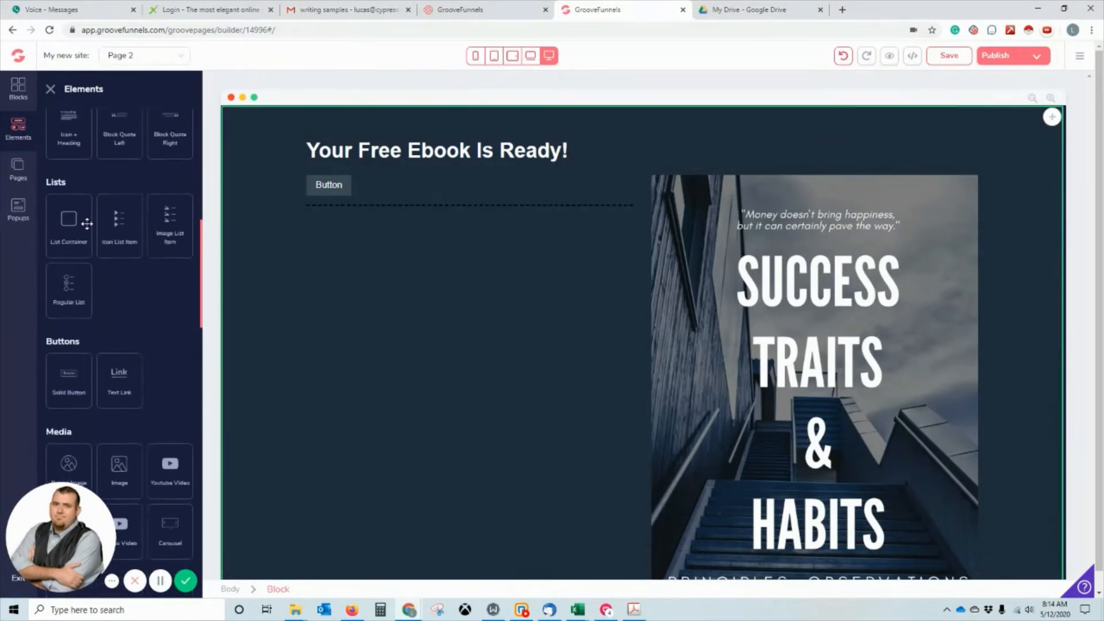
scroll(86, 224, "up", 7)
scroll(339, 187, "down", 3)
scroll(136, 280, "down", 5)
scroll(360, 380, "up", 3)
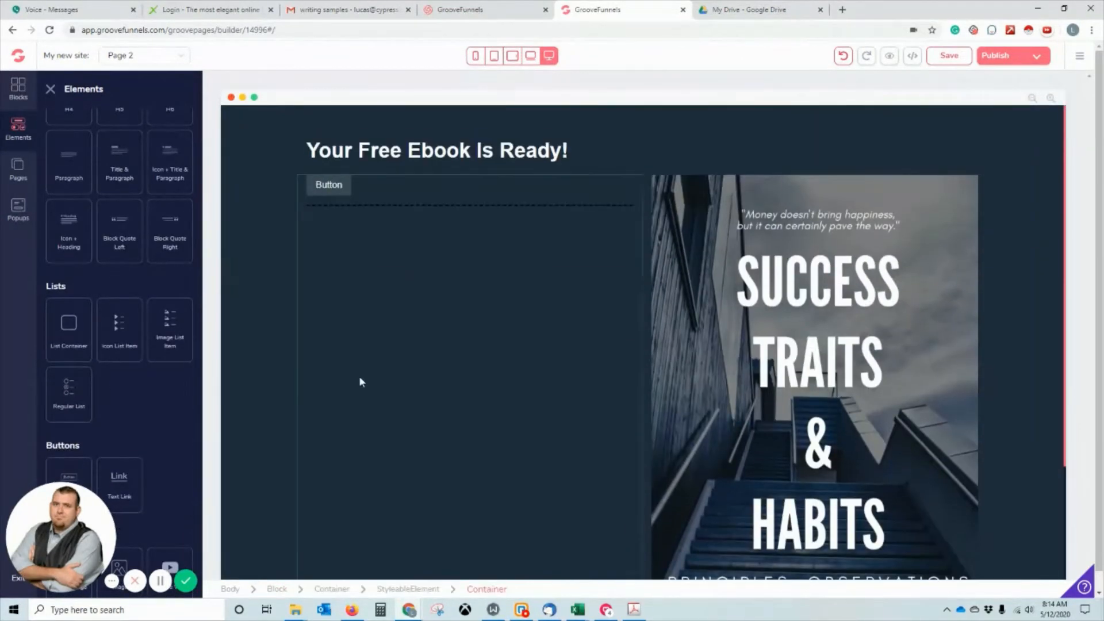
scroll(160, 374, "down", 3)
left_click_drag(71, 321, 340, 227)
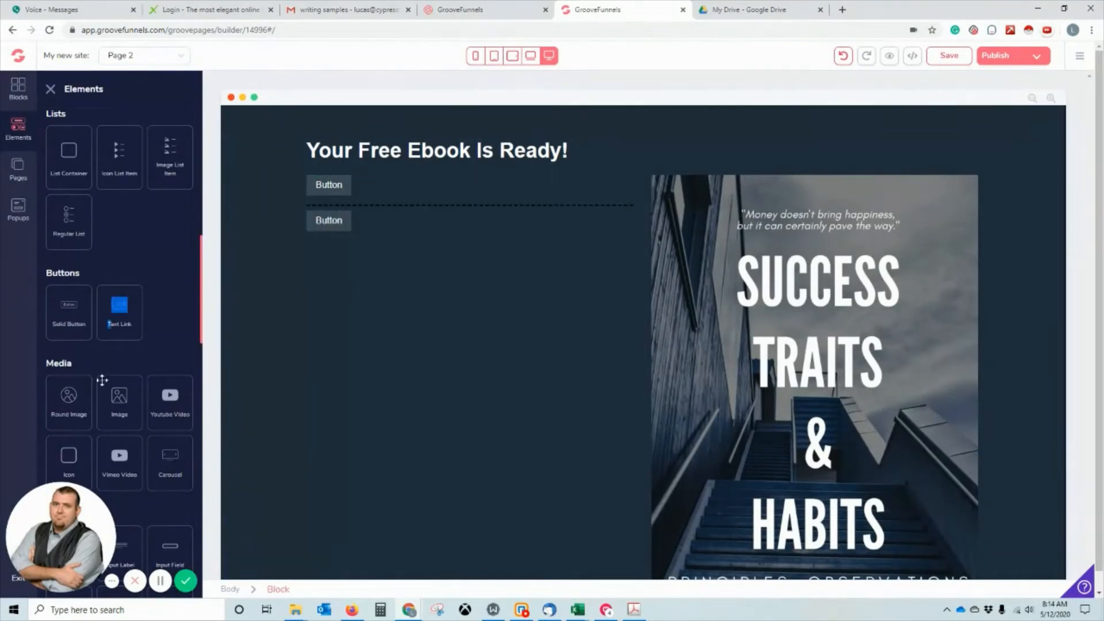
scroll(109, 361, "up", 5)
scroll(108, 361, "up", 1)
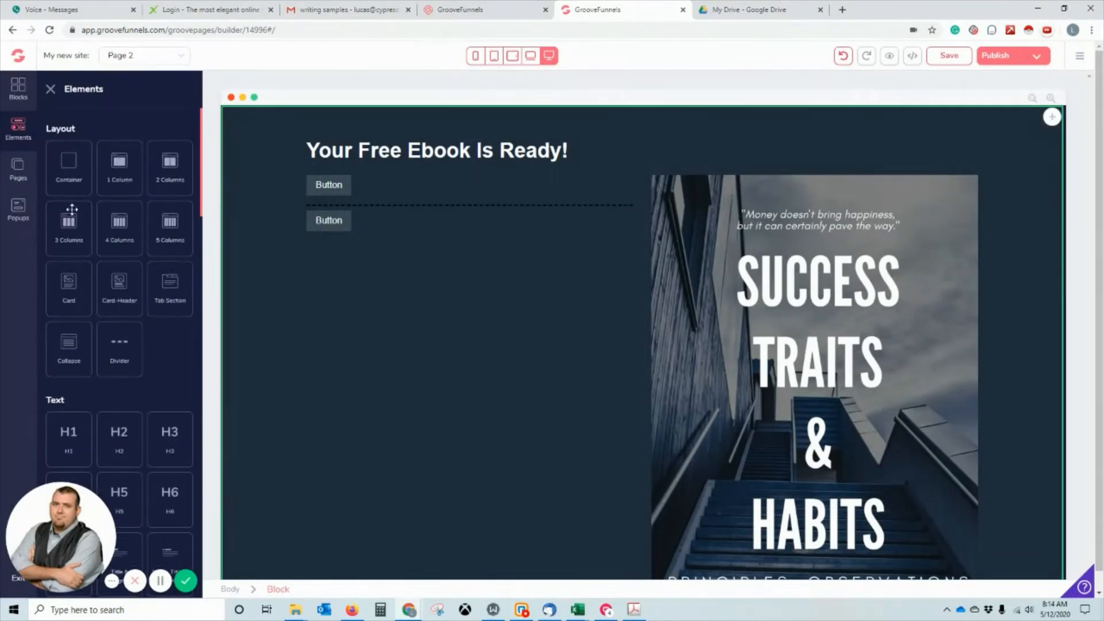
Add a second Divider below the lower button and a third solid button beneath that divider.
left_click_drag(119, 345, 368, 299)
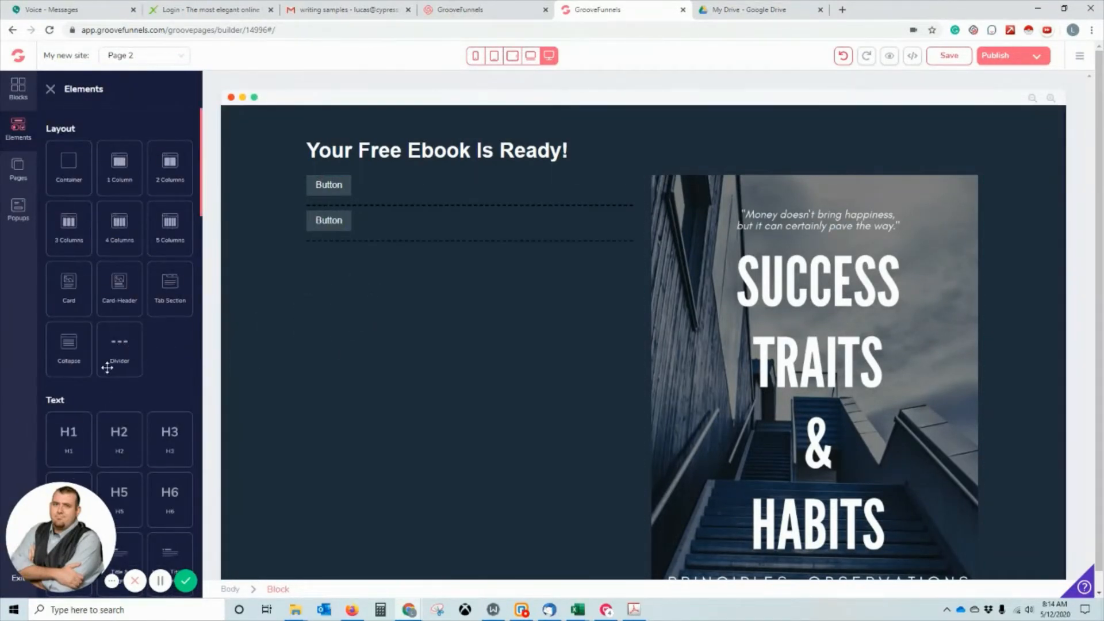
scroll(115, 368, "down", 10)
left_click_drag(85, 409, 354, 311)
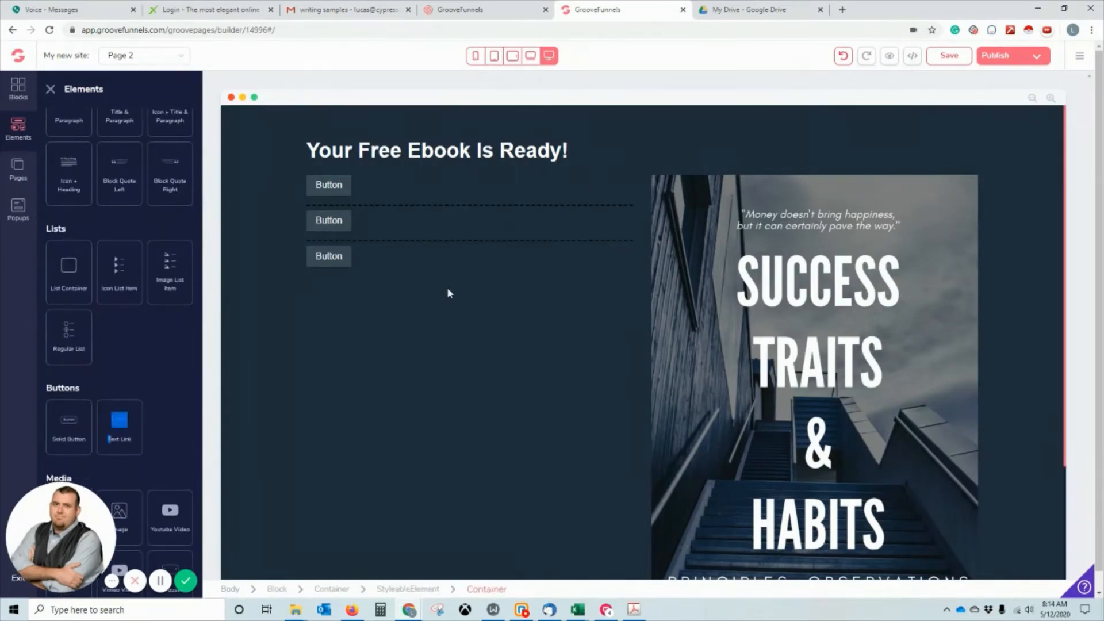
Label the topmost button "Download PDF Copy" and make it link to a URL that opens in a new tab.
left_click(336, 185)
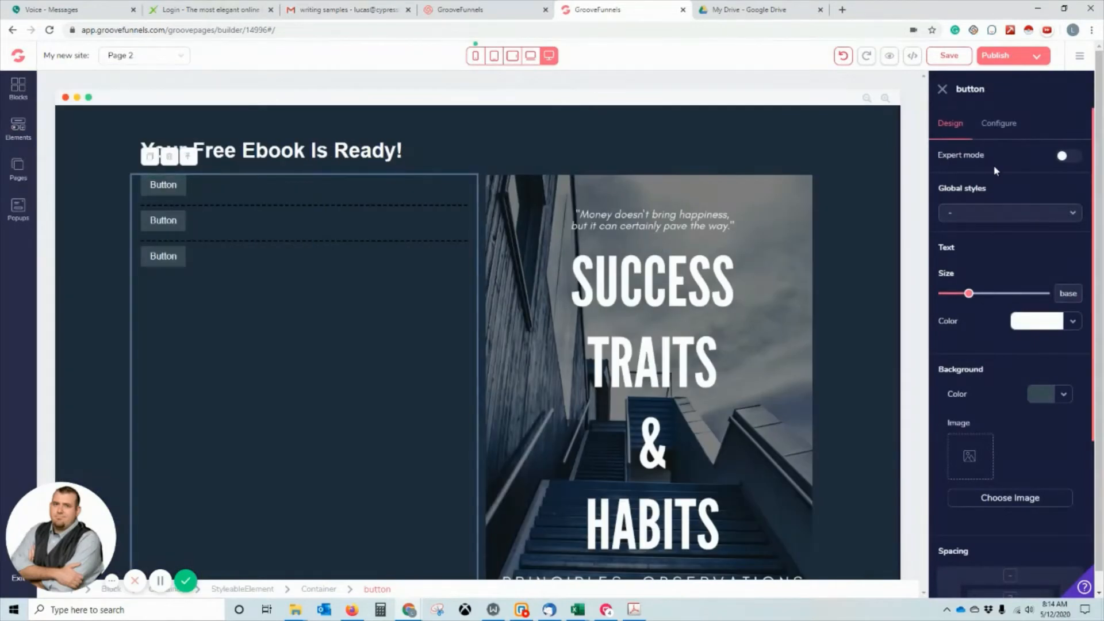
left_click(995, 134)
left_click_drag(998, 189, 883, 190)
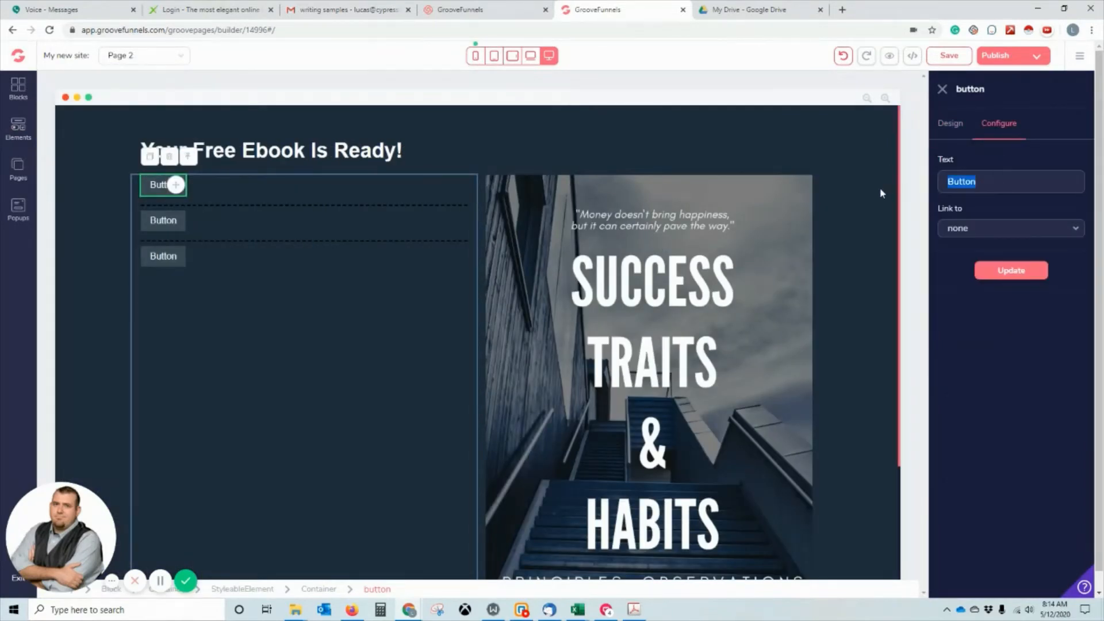
type("Download PDF Copy")
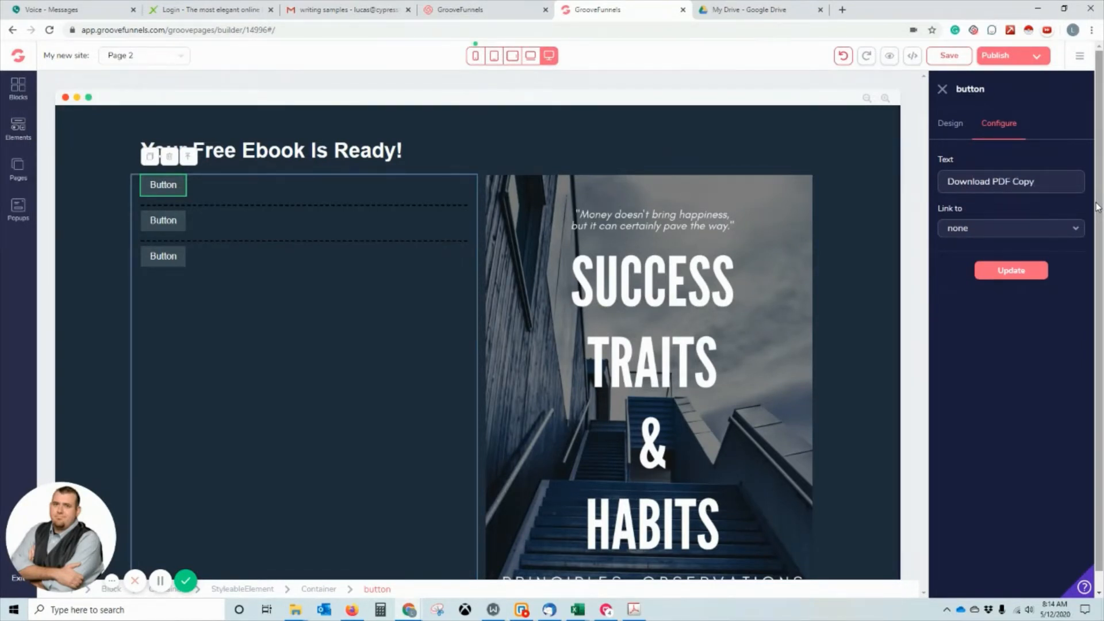
left_click(1071, 230)
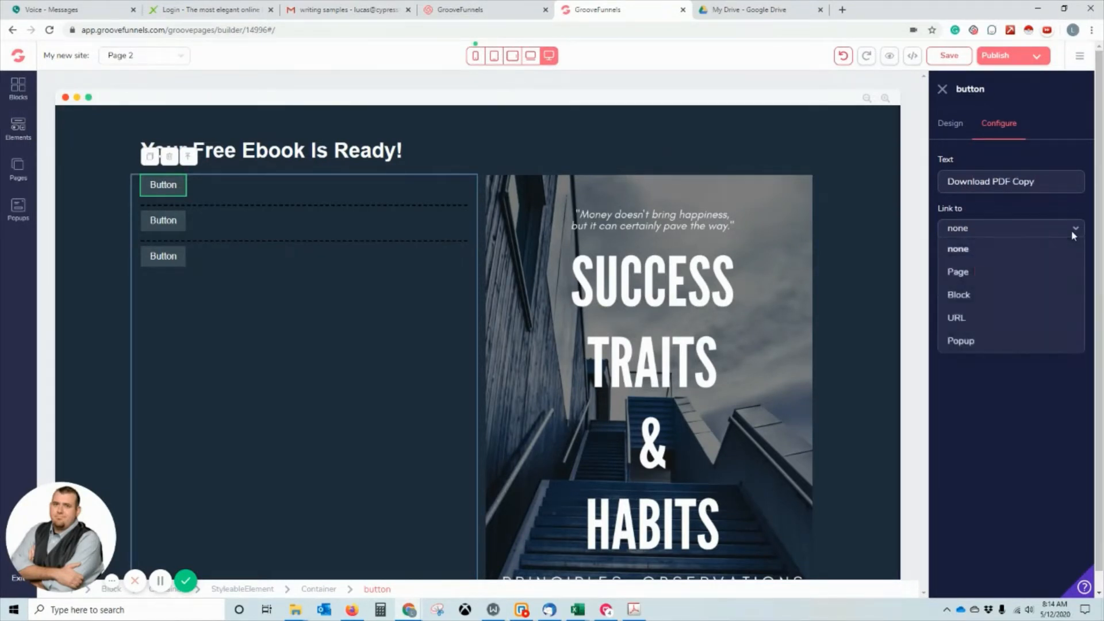
left_click(1030, 318)
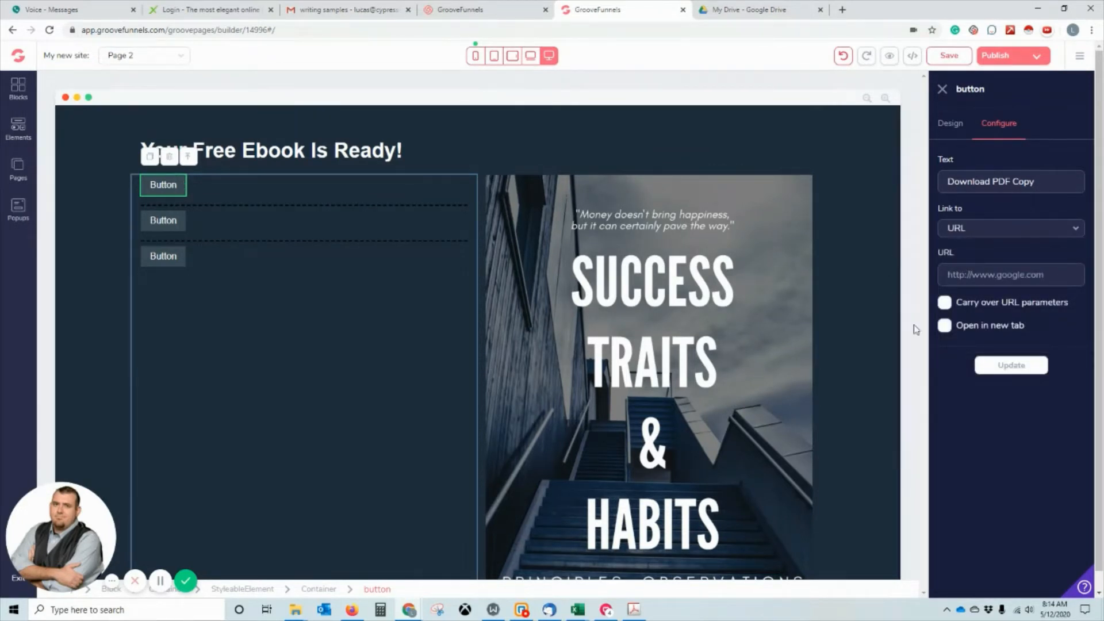
left_click(957, 325)
Switch to Google Drive and copy the sharing link of the success-traits-and-habits PDF.
left_click(751, 9)
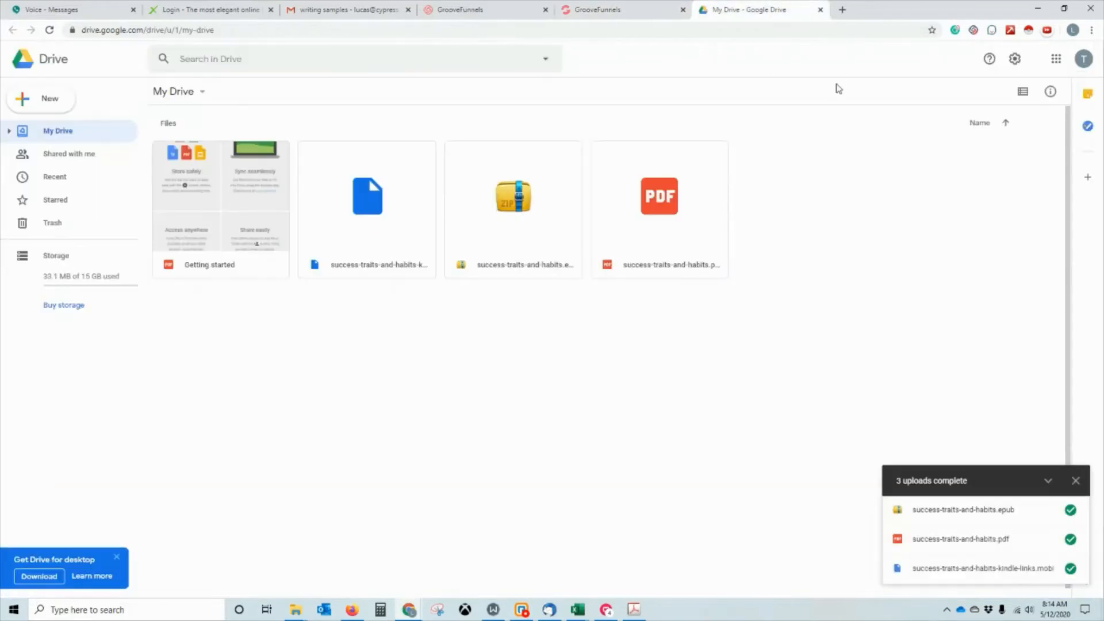
left_click(713, 204)
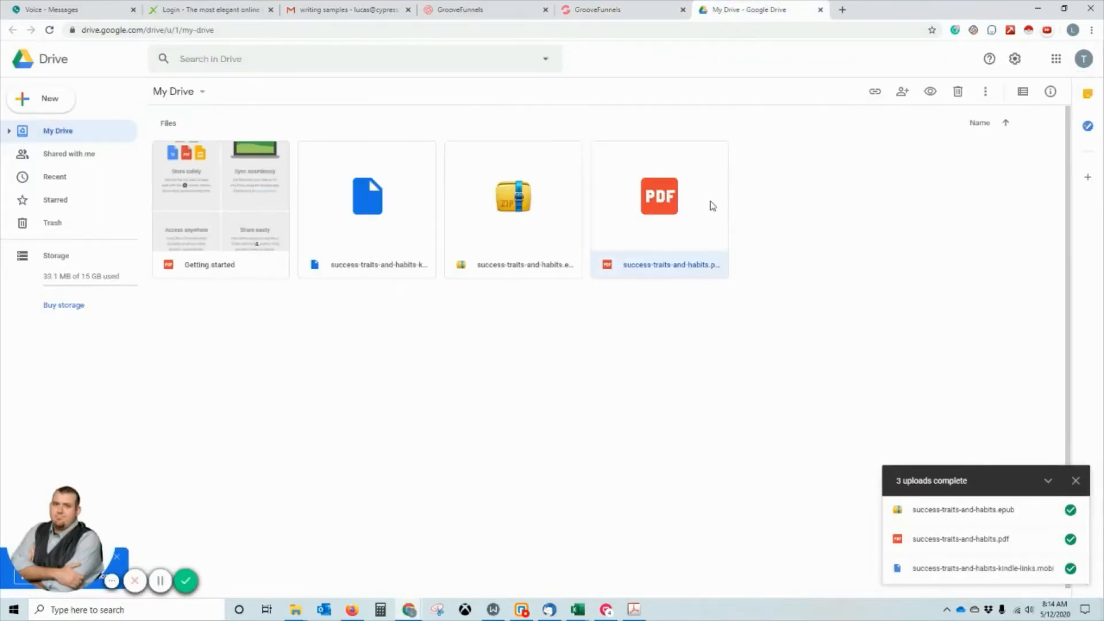
right_click(685, 222)
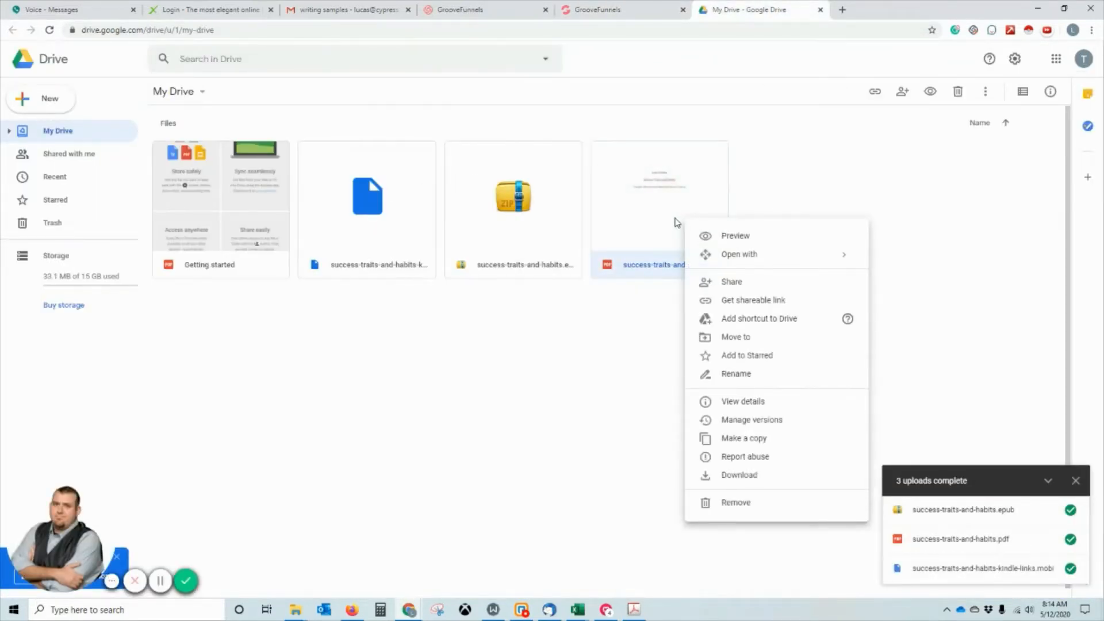
left_click(731, 281)
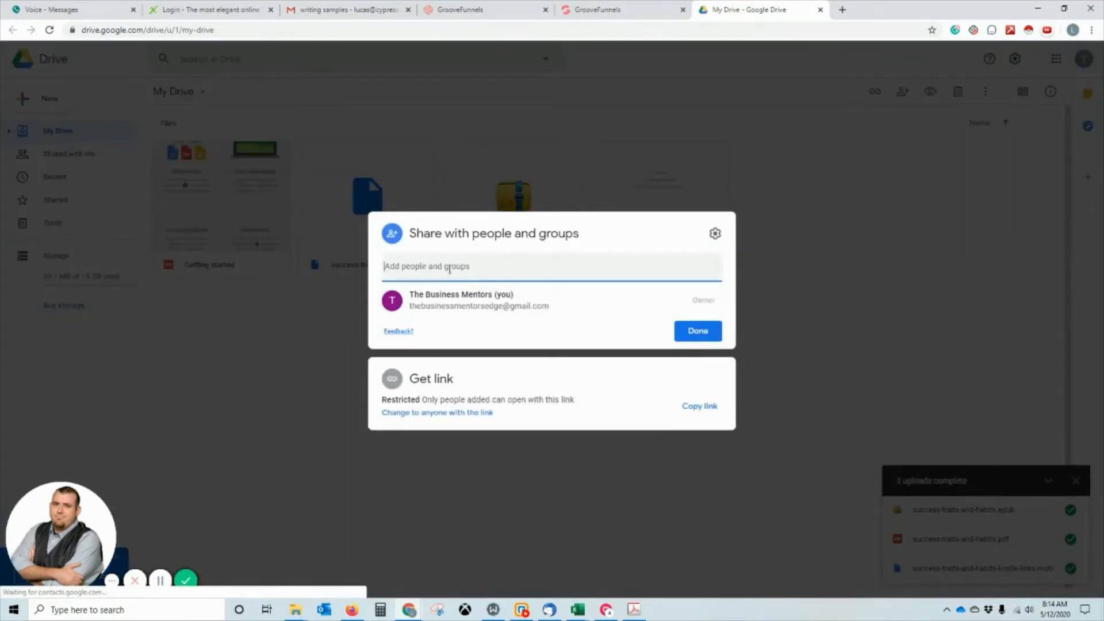
left_click(706, 408)
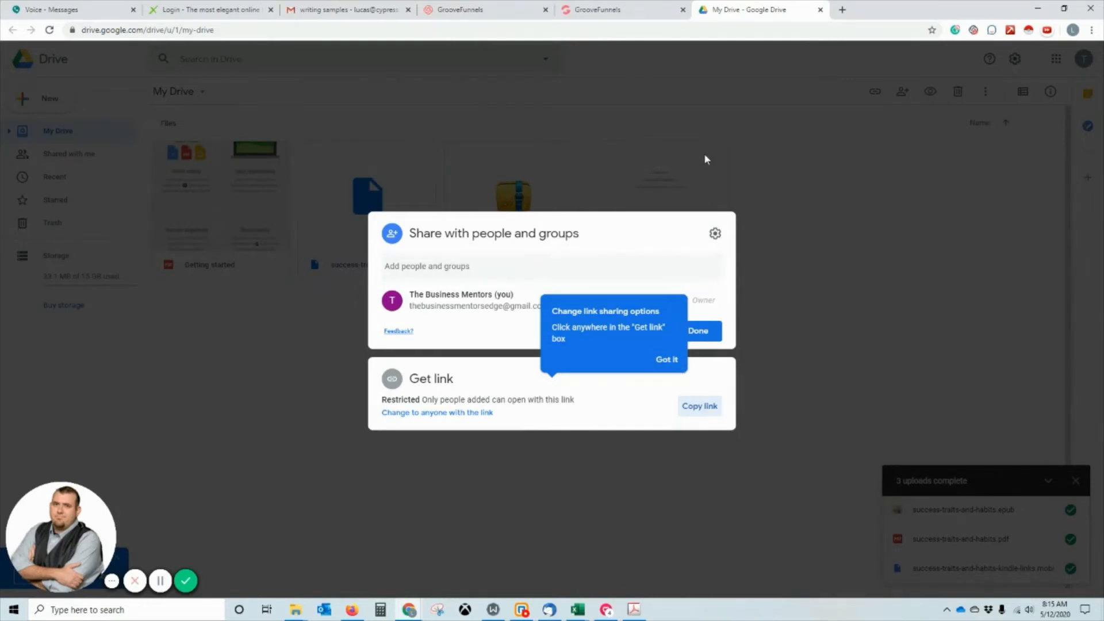
Switch back to GrooveFunnels, paste the copied Drive link as the PDF button's URL and update the button.
left_click(621, 10)
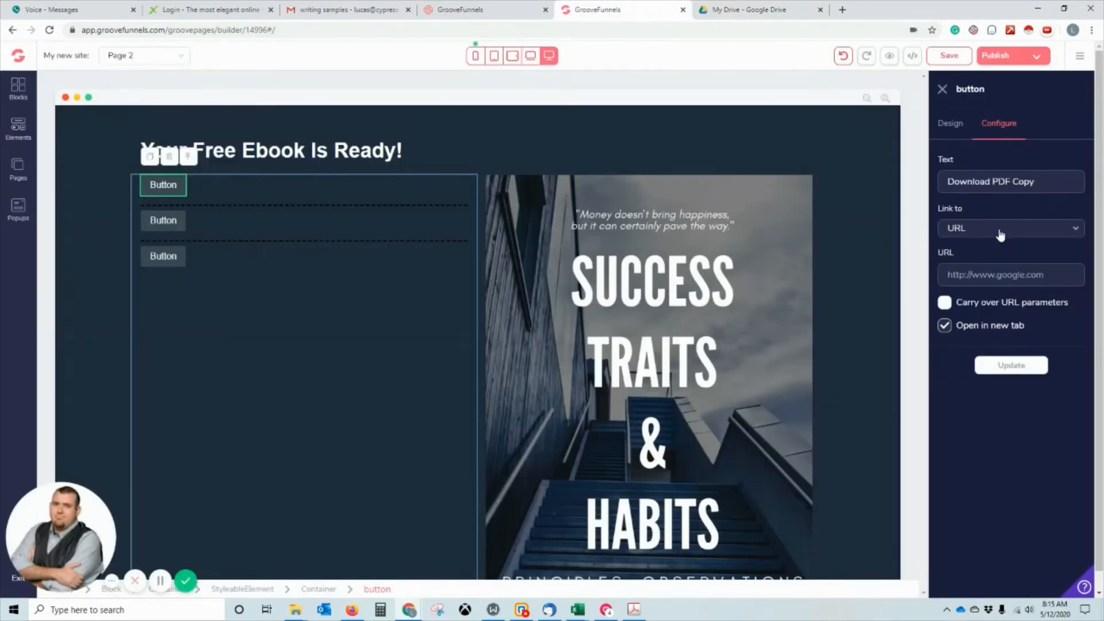
left_click(993, 277)
key("ctrl+v")
left_click(1033, 369)
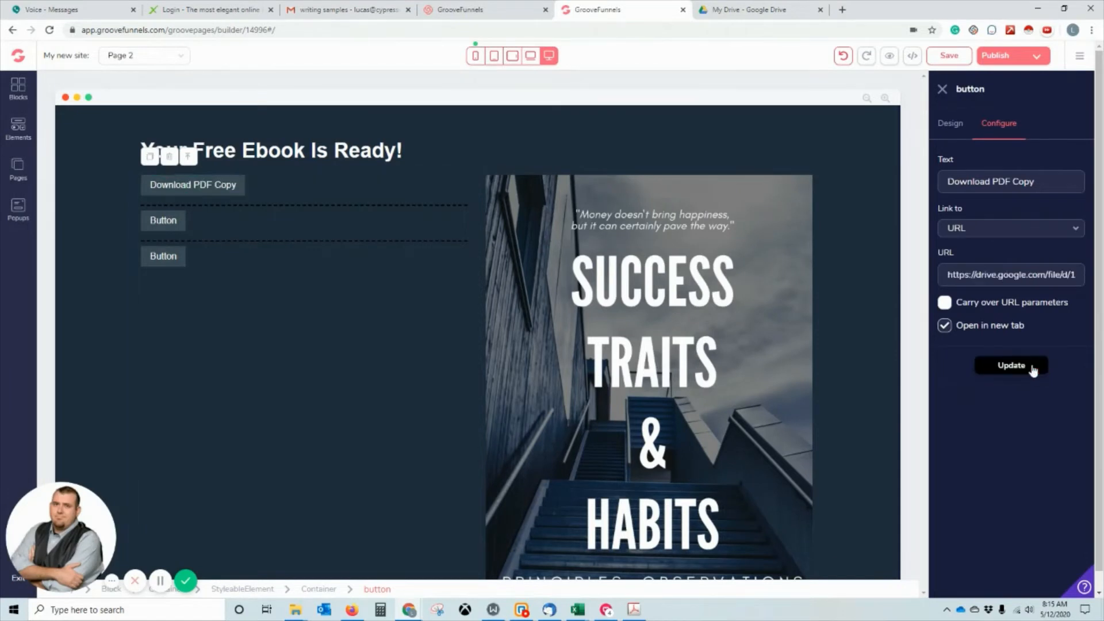
Give the Download PDF Copy button a medium green background and set its text size to 4xl.
left_click(954, 124)
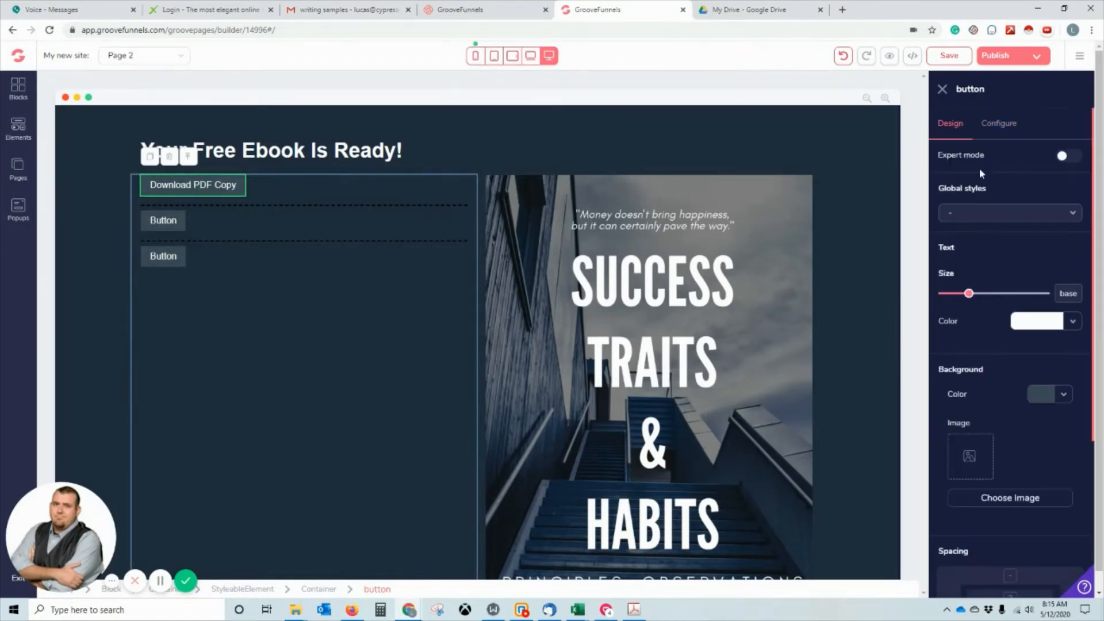
left_click(1064, 396)
left_click(1041, 456)
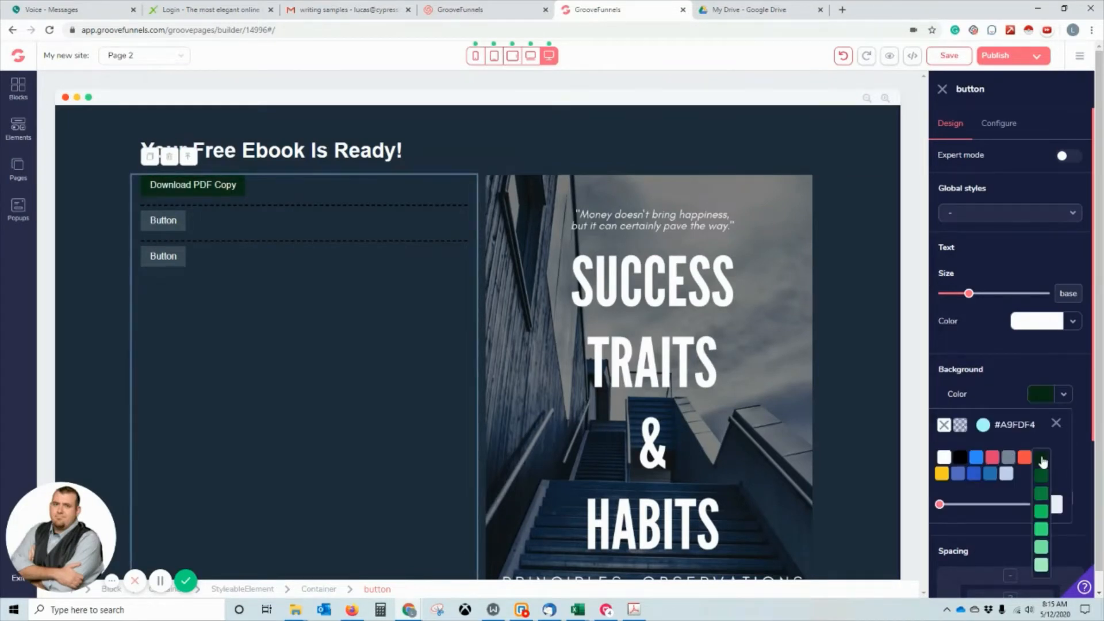
left_click(1042, 513)
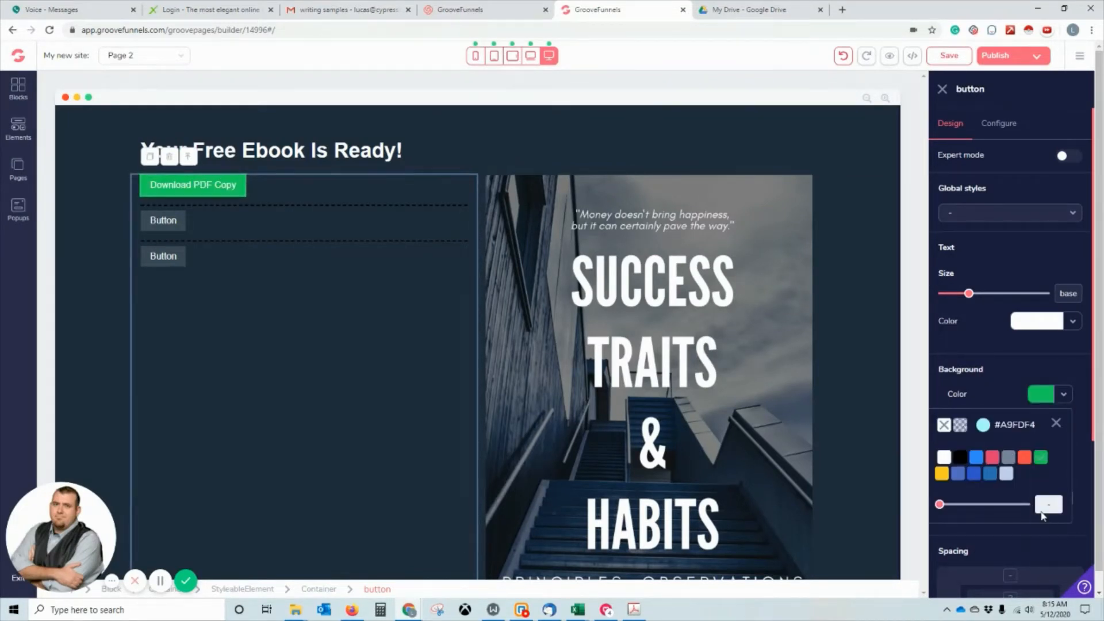
left_click_drag(972, 297, 1010, 302)
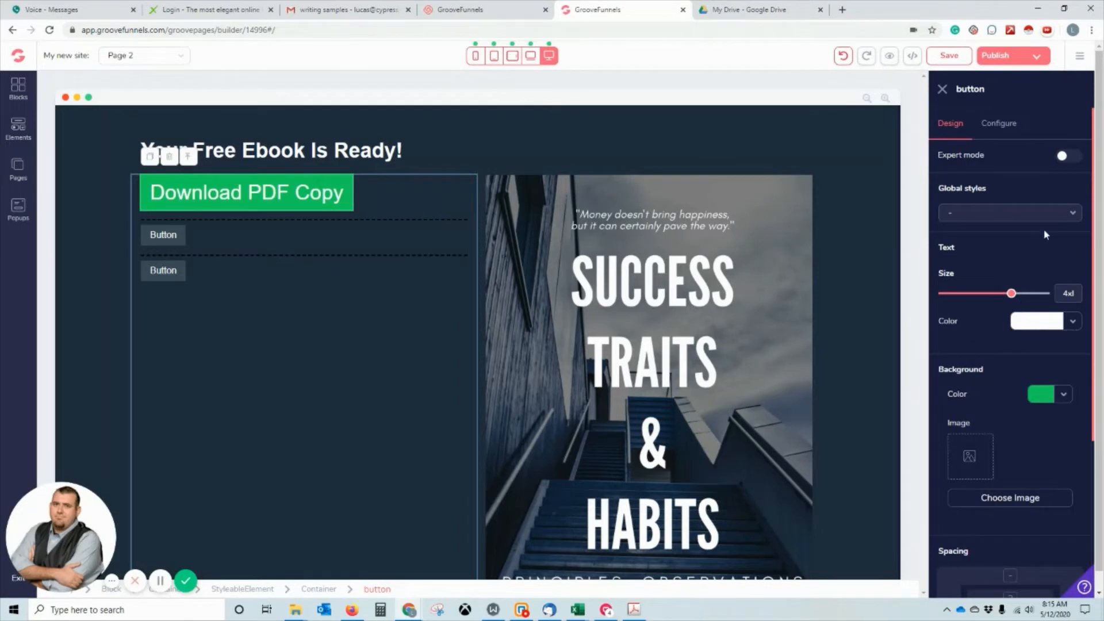
Turn on expert mode for the Download PDF Copy button and set its font weight to semibold.
scroll(1041, 274, "down", 3)
scroll(1042, 275, "up", 3)
left_click(1065, 156)
left_click(999, 320)
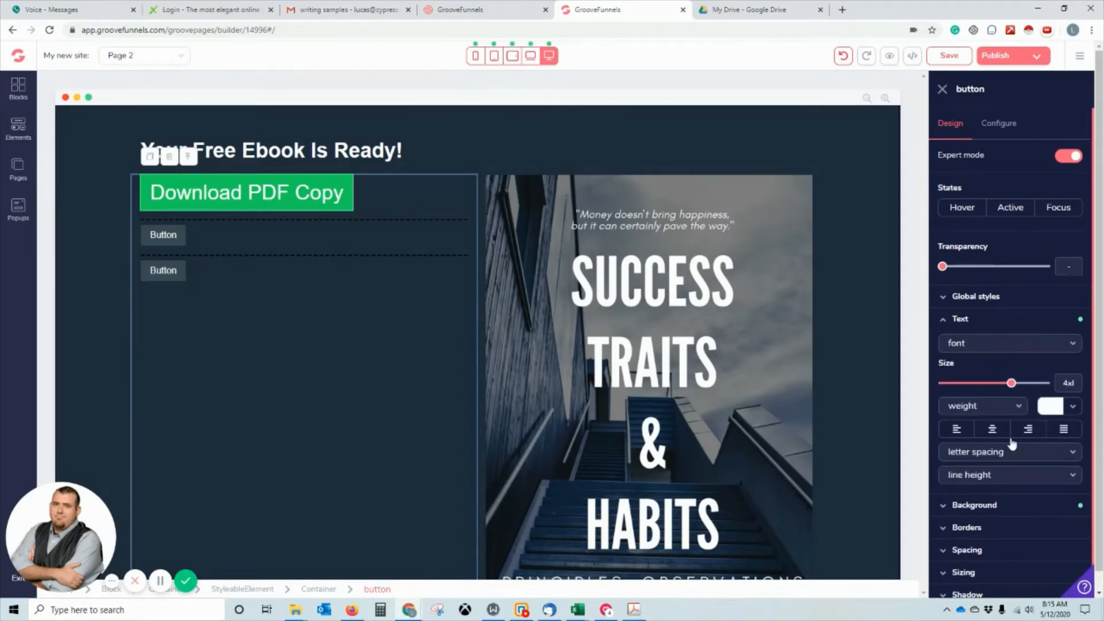
left_click(1007, 406)
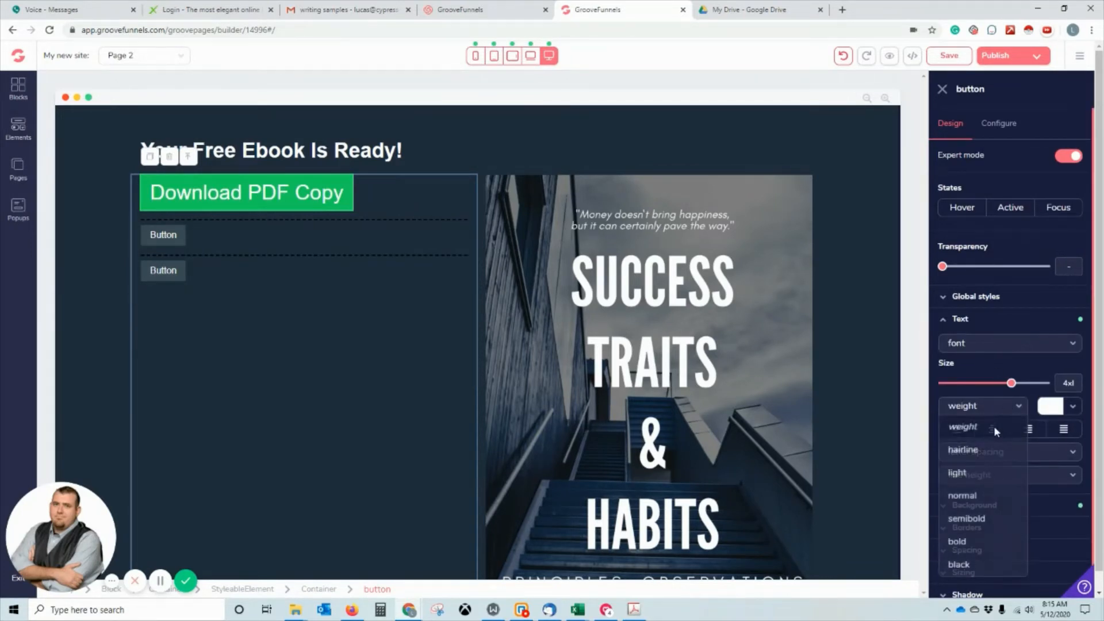
left_click(974, 519)
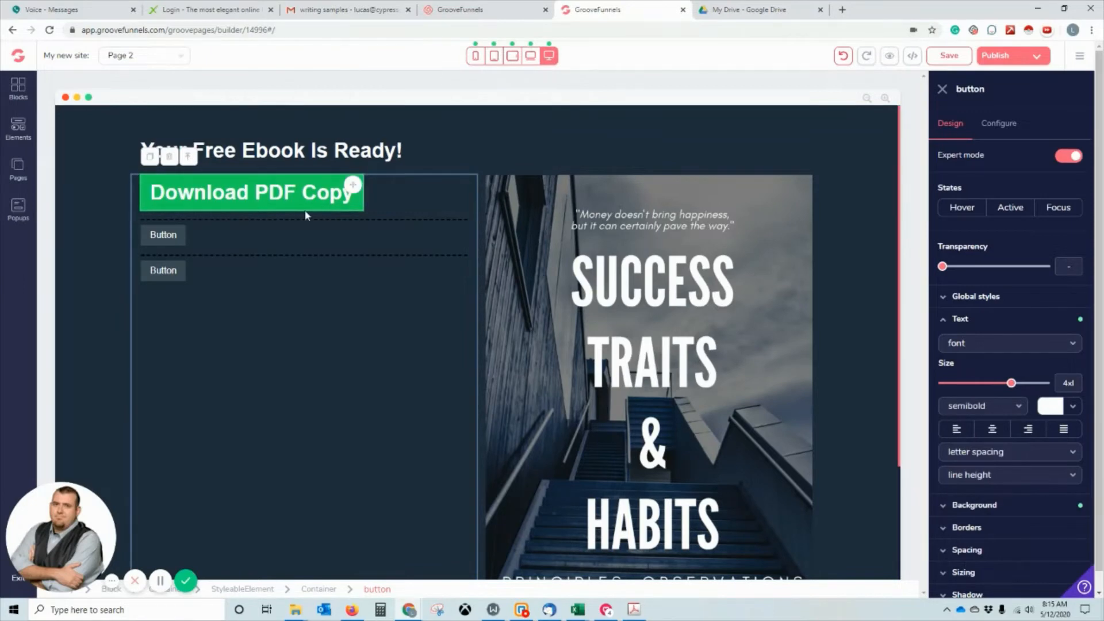
Duplicate the green Download PDF Copy button and move the copy below the first divider.
left_click(299, 189)
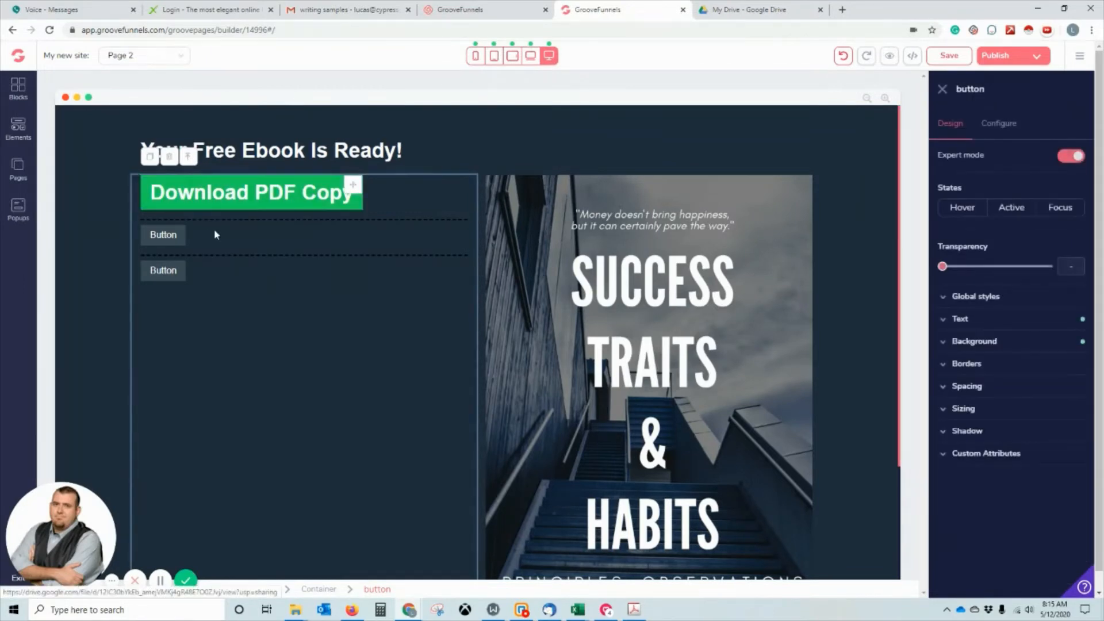
left_click(151, 157)
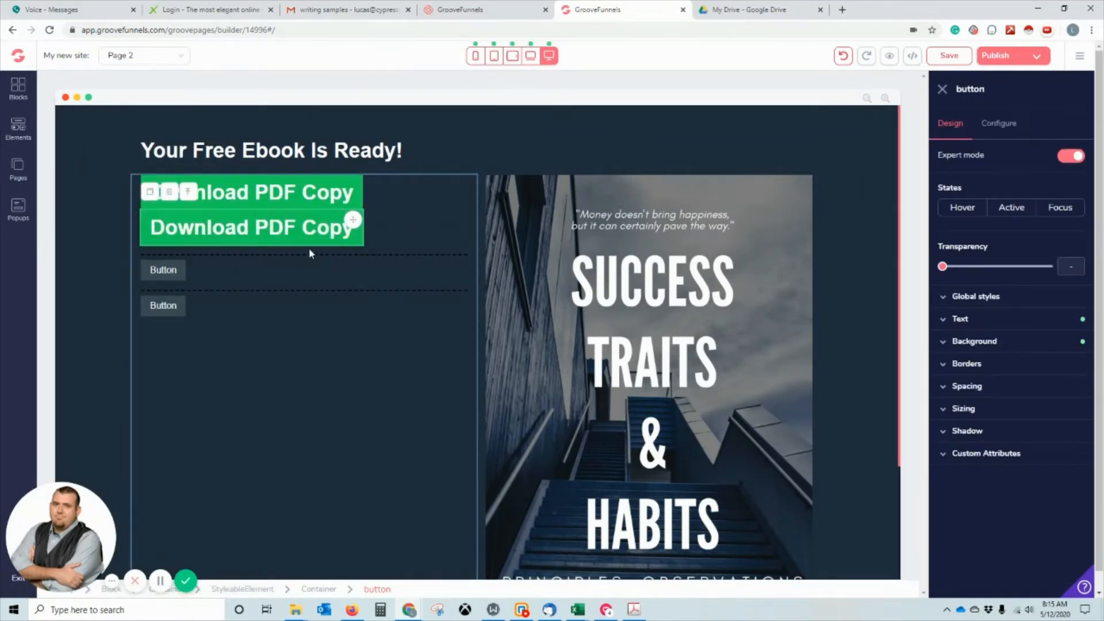
left_click_drag(353, 224, 296, 242)
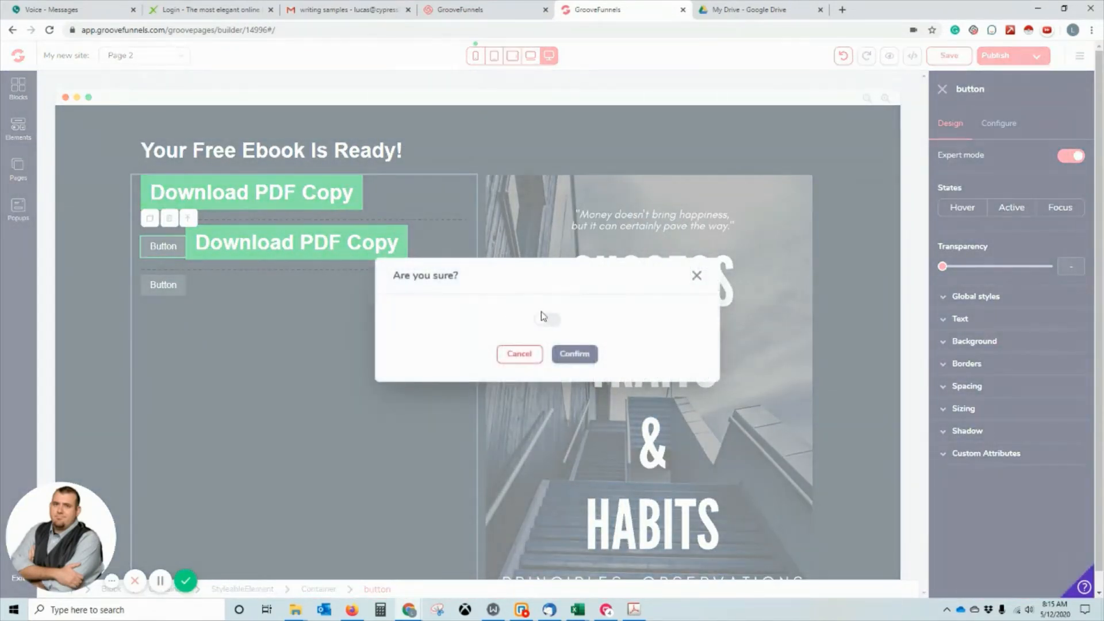
Delete the two plain unstyled buttons from the column.
left_click(587, 353)
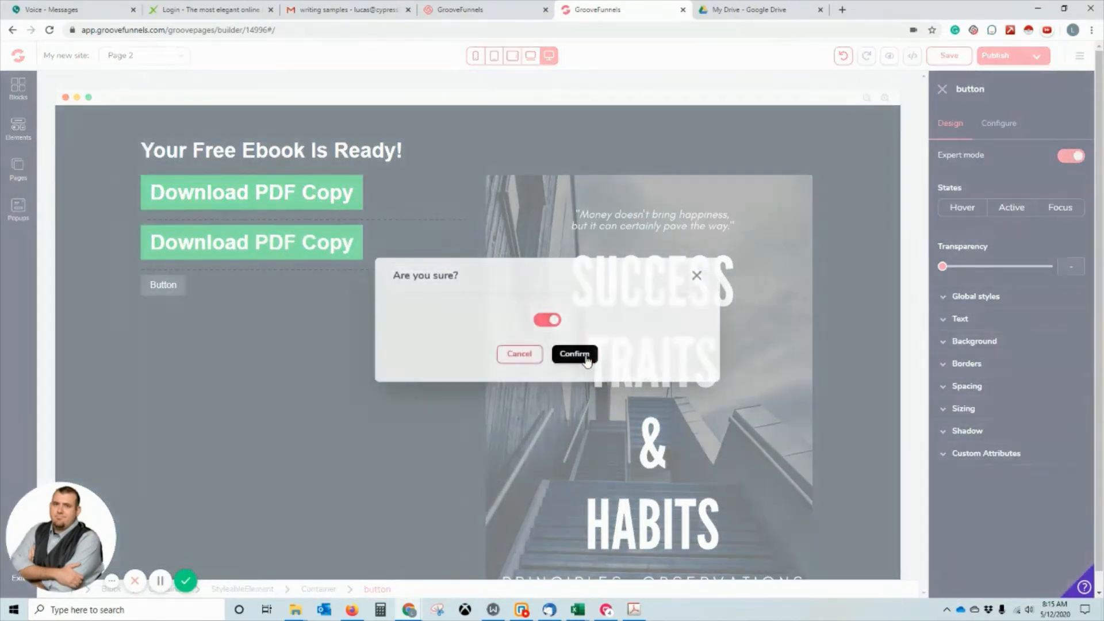
left_click(217, 296)
left_click(163, 285)
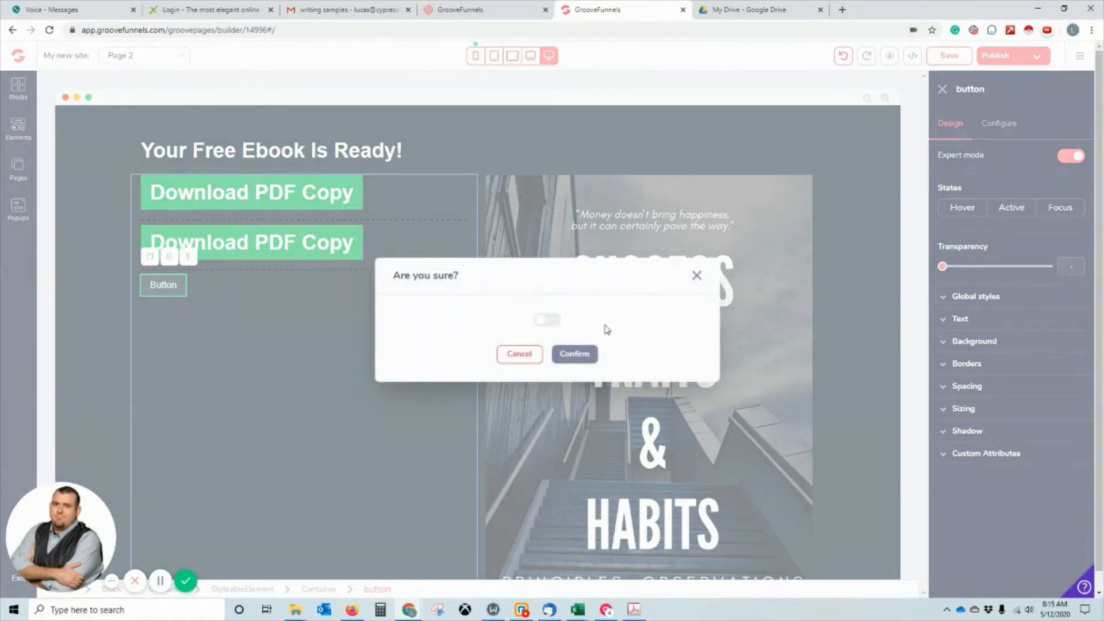
left_click(547, 320)
left_click(574, 353)
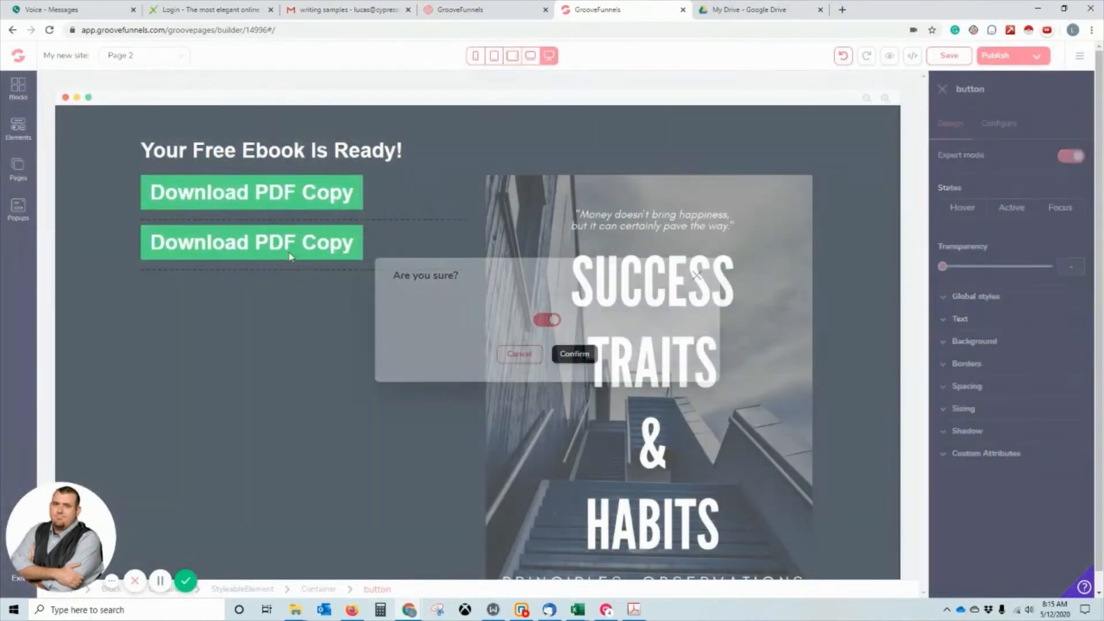
Change the second green button's text to "Download Epub Copy".
left_click(309, 254)
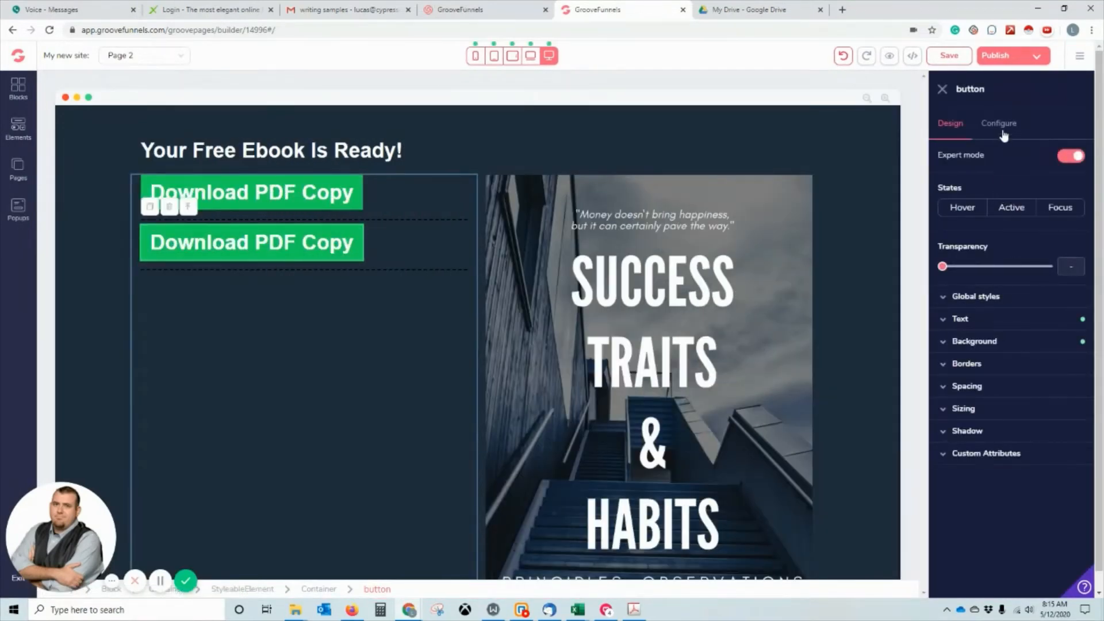
left_click(1003, 135)
left_click_drag(1045, 181, 1008, 182)
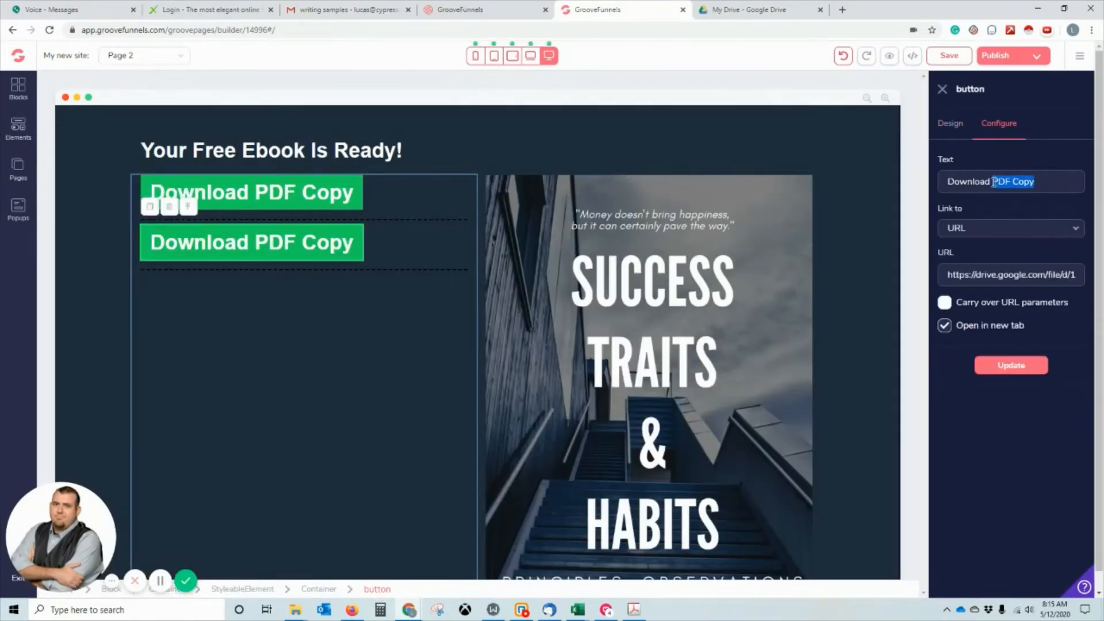
key("BackSpace")
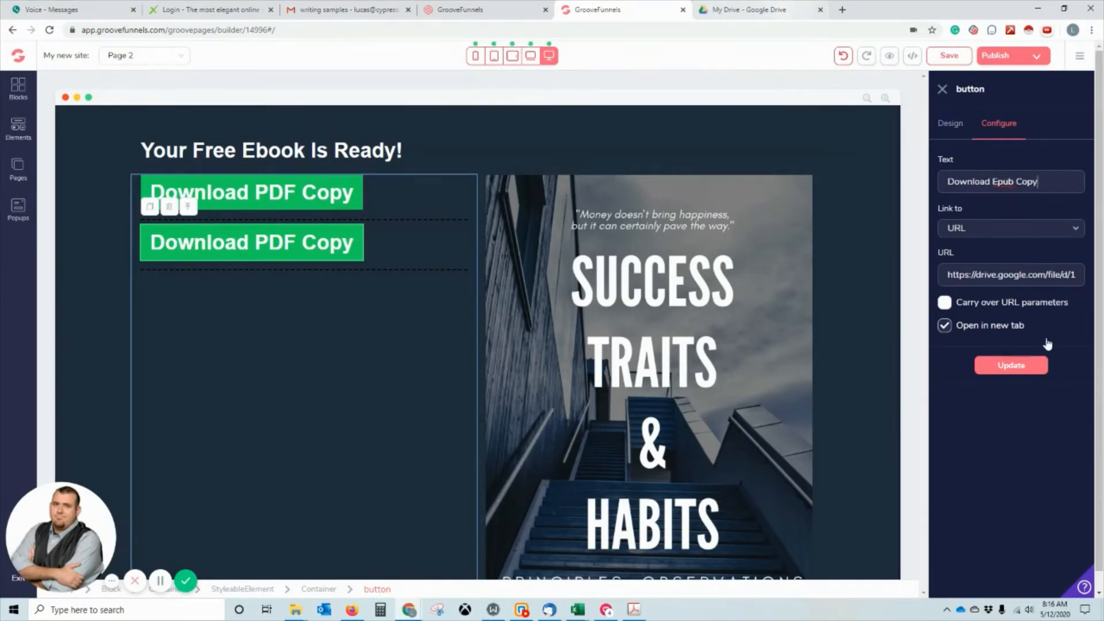
Switch to Google Drive, close the PDF's sharing dialog and open the details of the success-traits-and-habits EPUB file.
left_click(786, 6)
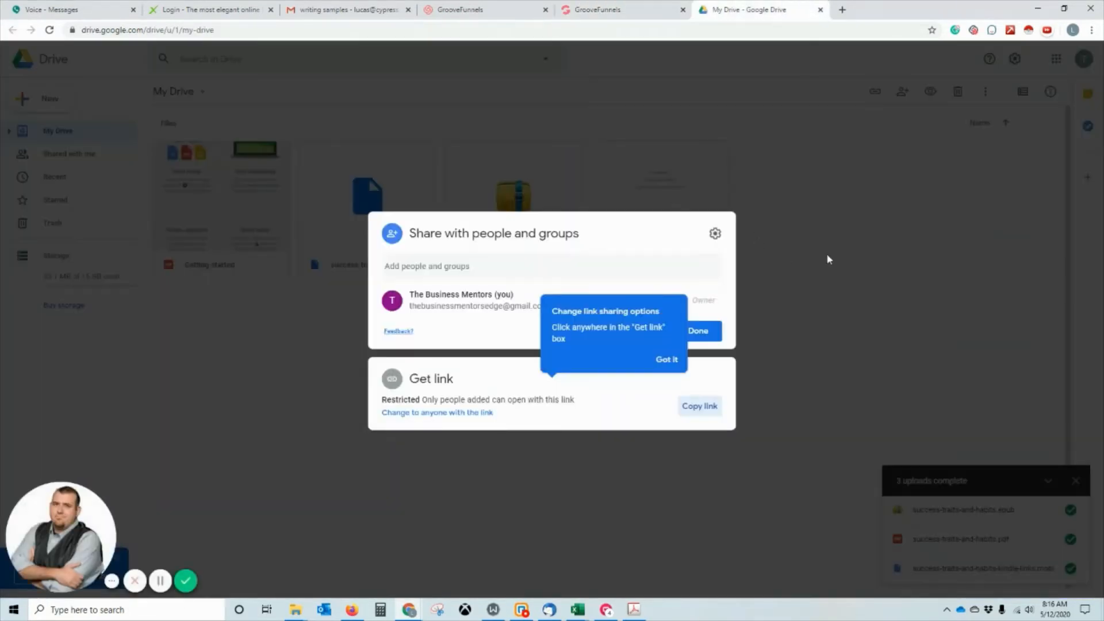
left_click(777, 267)
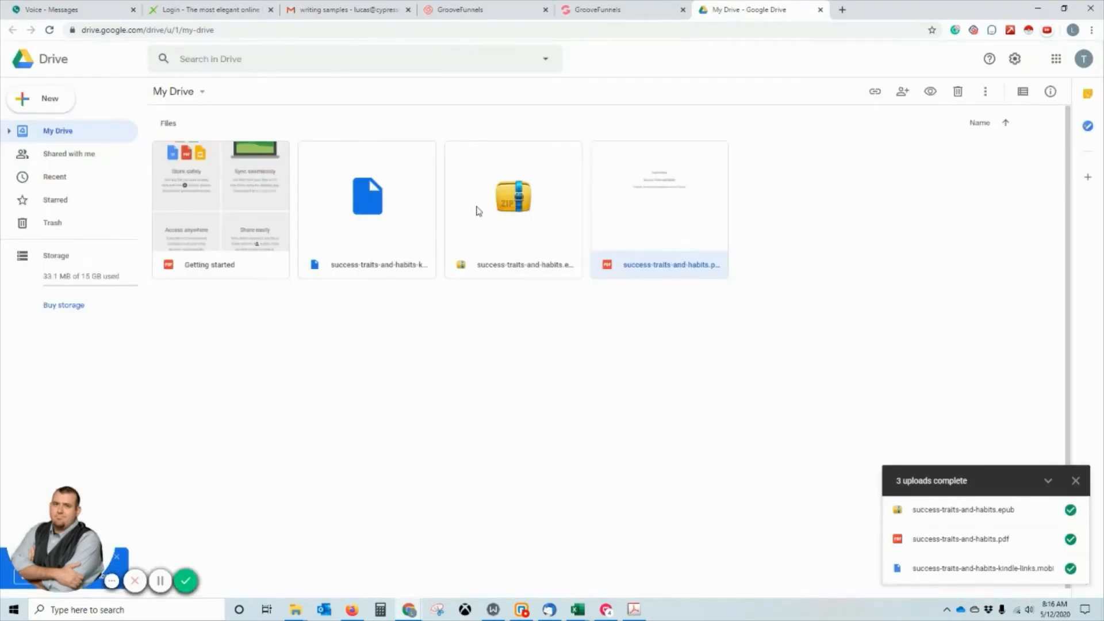
left_click(476, 211)
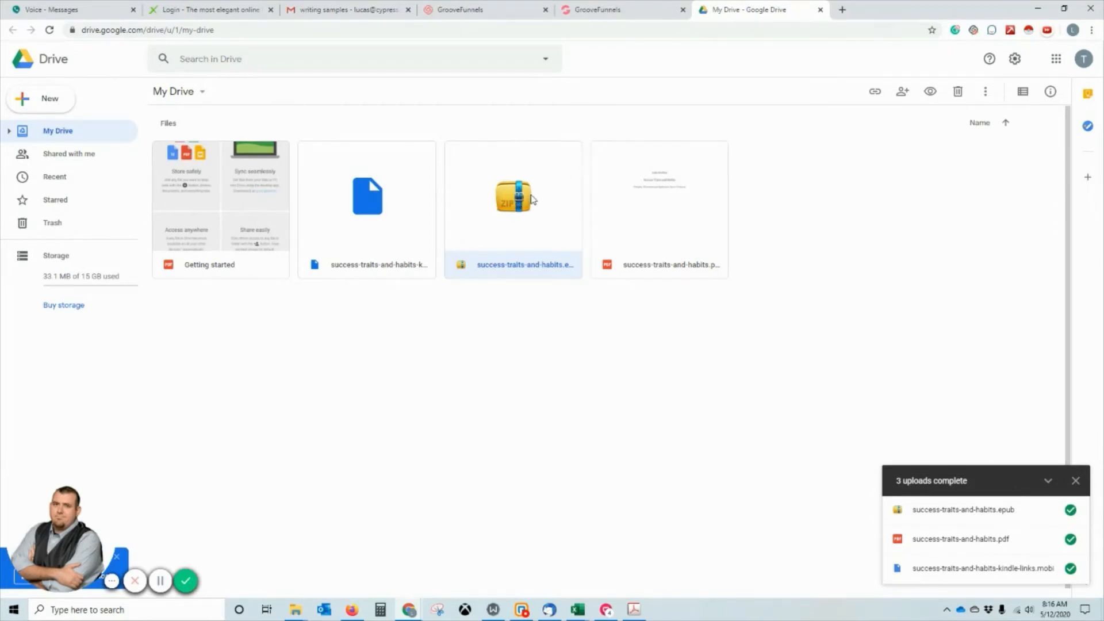
left_click(408, 220)
left_click(542, 217)
right_click(542, 218)
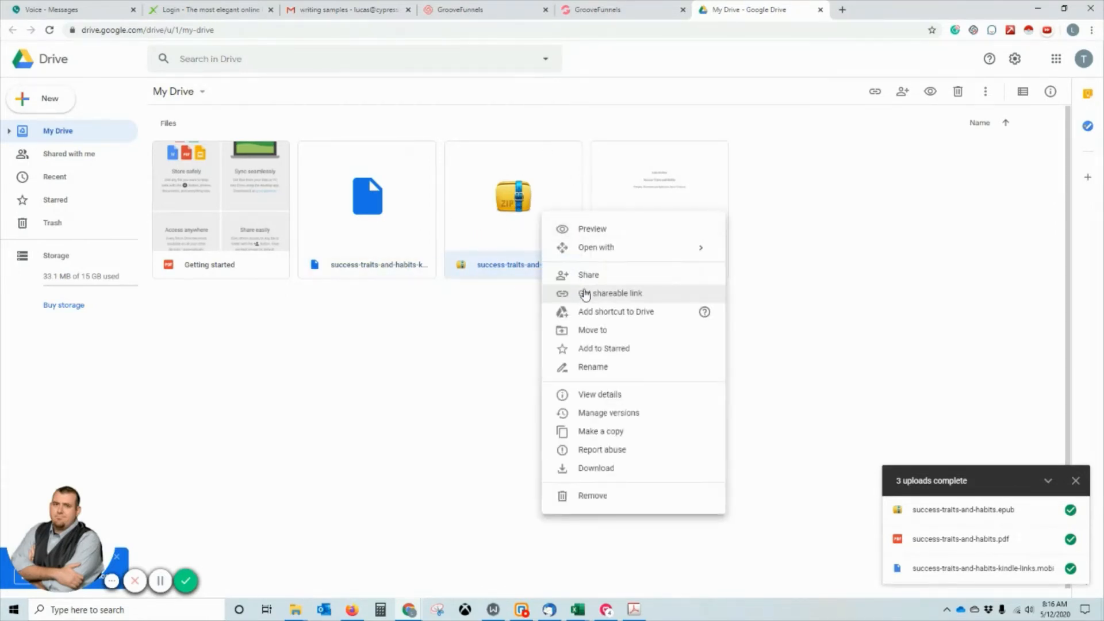
left_click(601, 398)
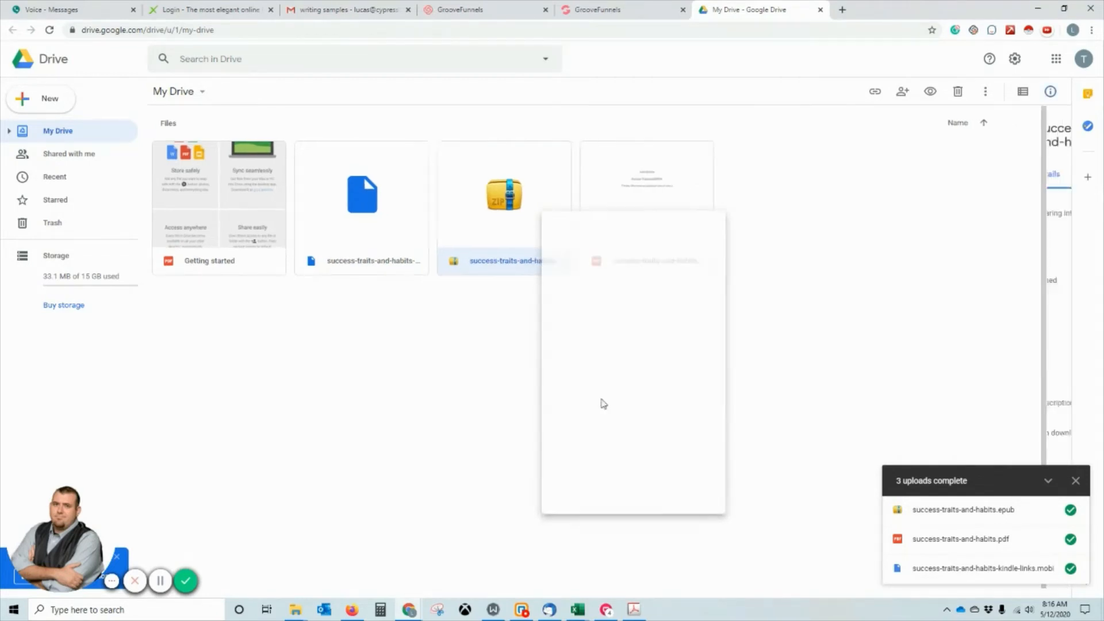
Copy the EPUB file's sharing link and set it as the URL of the Download Epub Copy button in GrooveFunnels.
right_click(516, 207)
left_click(577, 267)
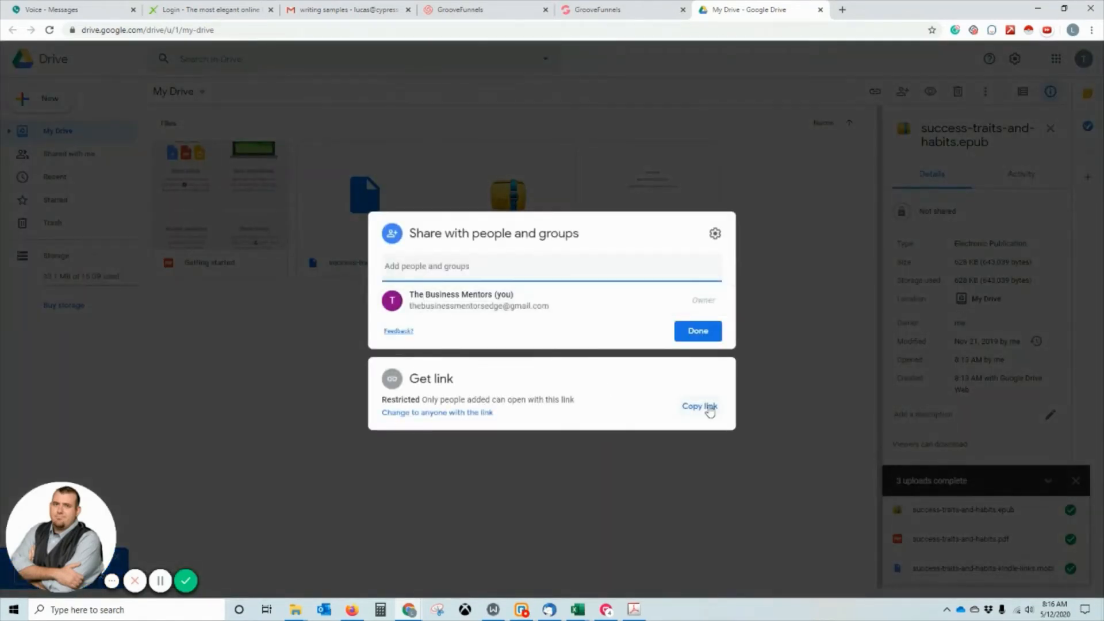
left_click(708, 407)
left_click(661, 10)
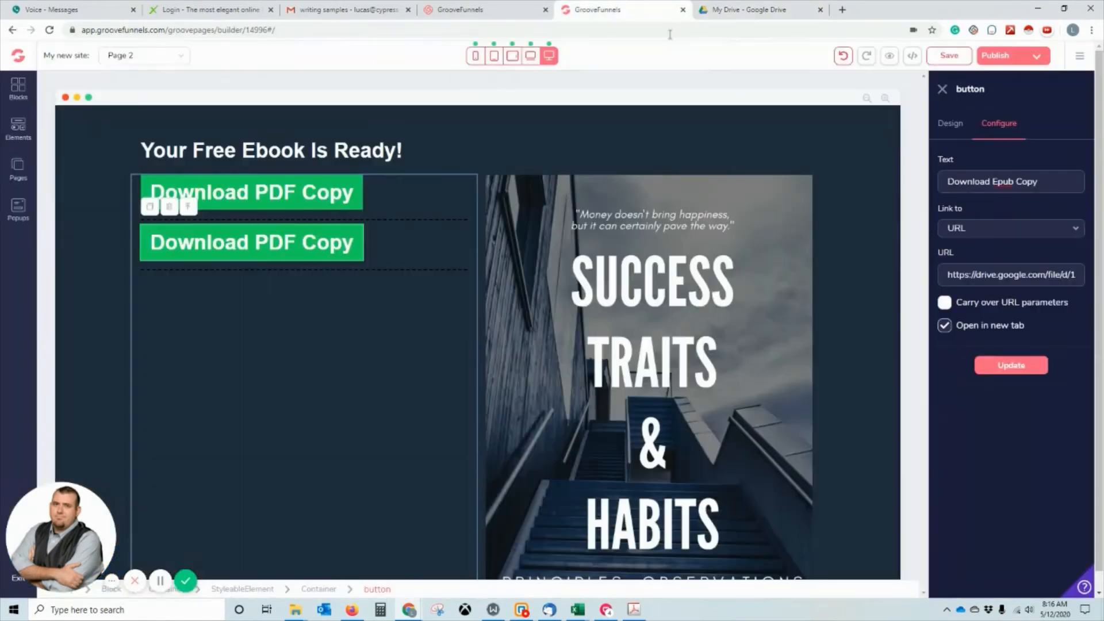
triple_click(1029, 275)
key("ctrl+v")
left_click(1019, 367)
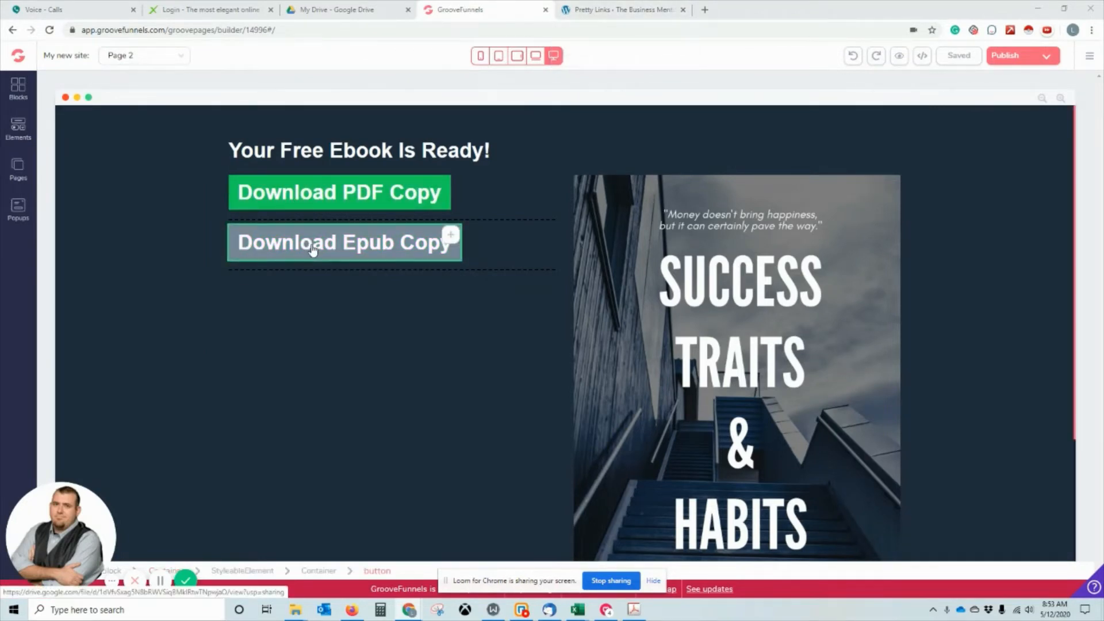
Switch to Pretty Links in WordPress and start a new pretty link with the slug "go/SuccessEbookPDF".
left_click(581, 8)
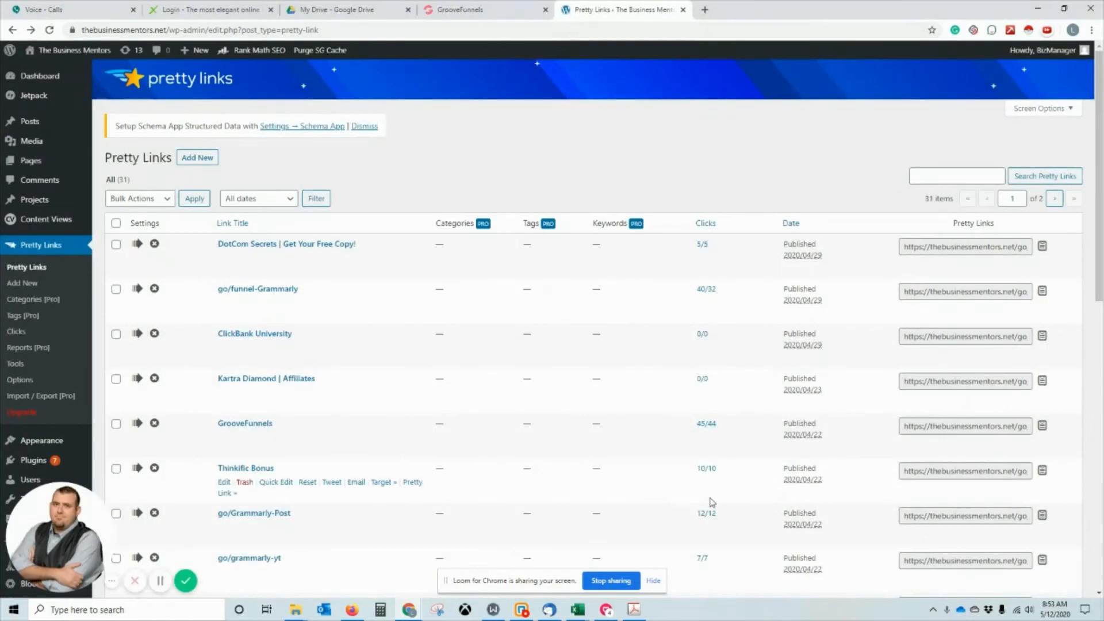
left_click(200, 157)
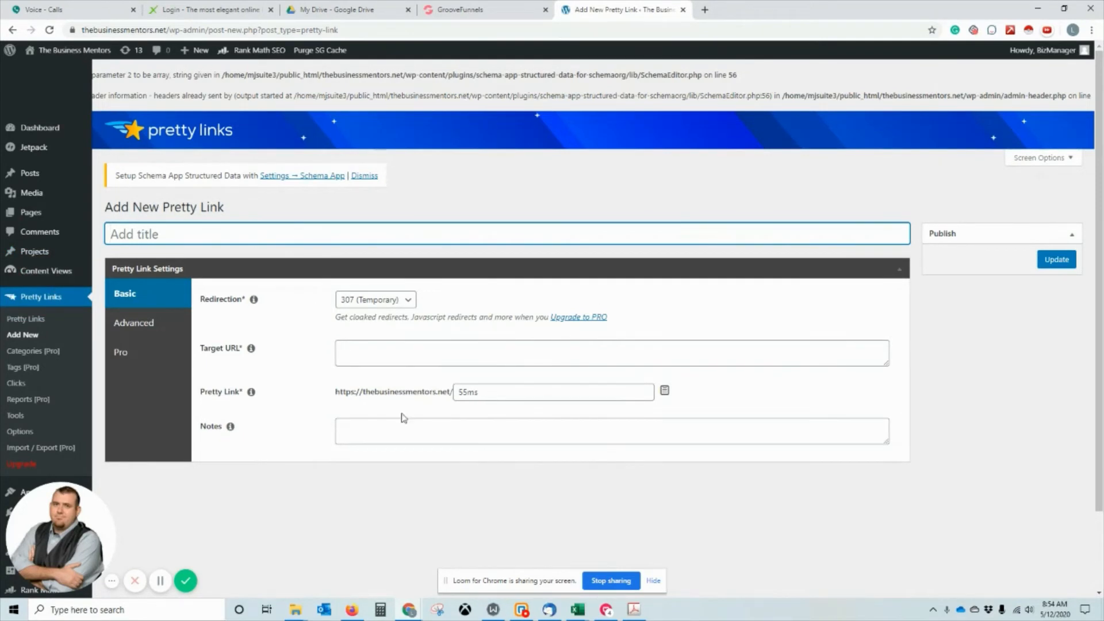
left_click_drag(508, 394, 426, 377)
type("go/")
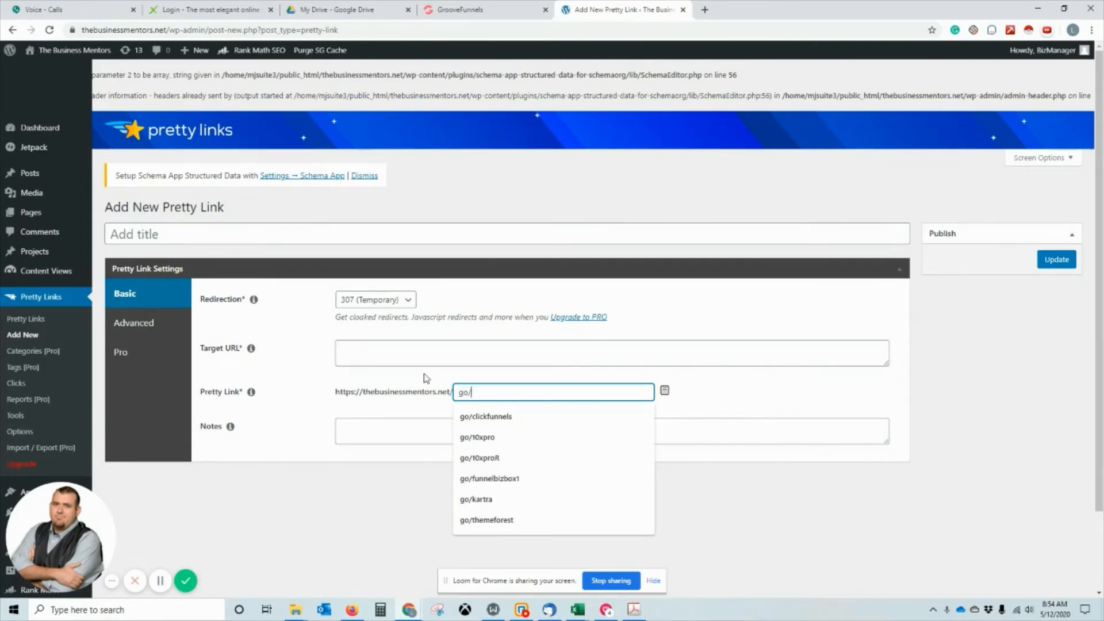
type("Eb")
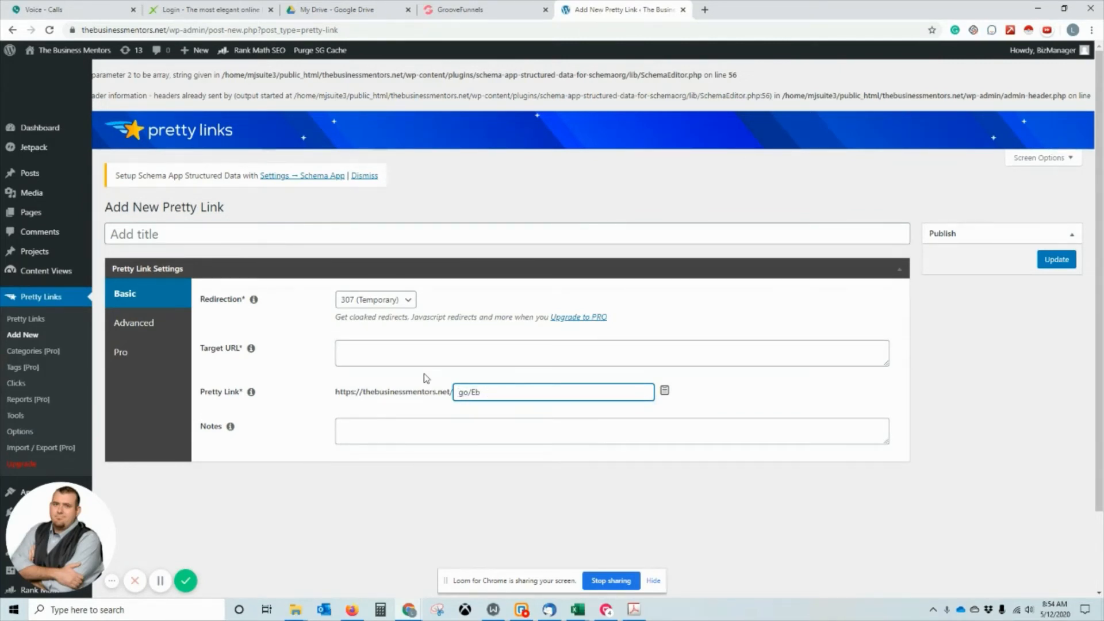
key("BackSpace")
key("BackSpace")
type("Succ")
Use the Download PDF Copy button's Google Drive URL as the pretty link's target, copy the short link and publish it.
left_click(468, 7)
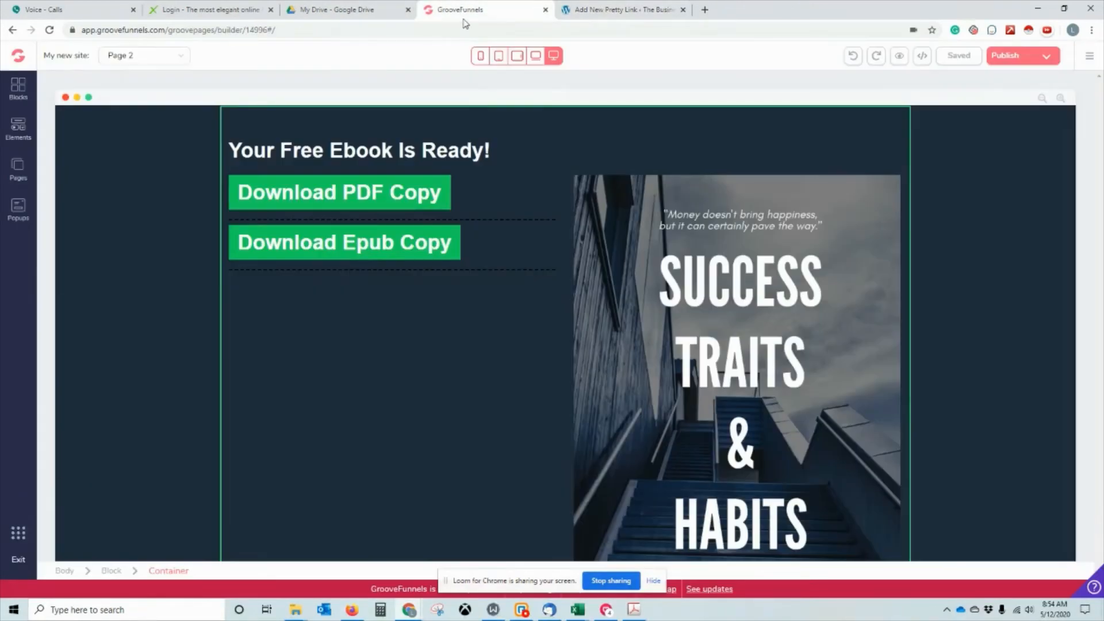
left_click(363, 192)
left_click(999, 123)
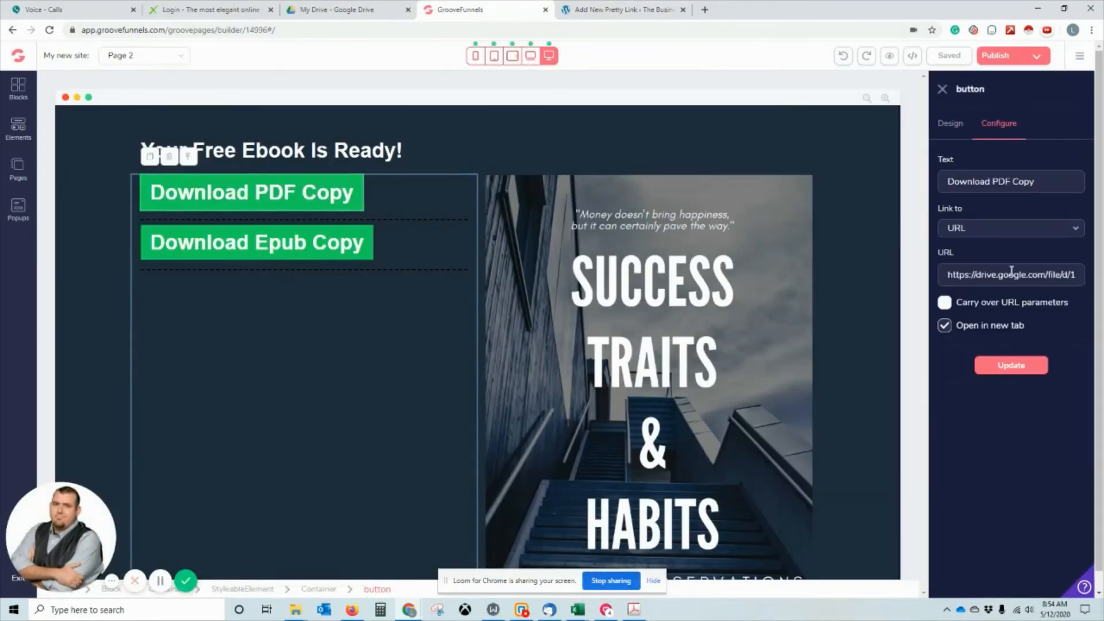
triple_click(1000, 275)
key("ctrl+c")
left_click(624, 10)
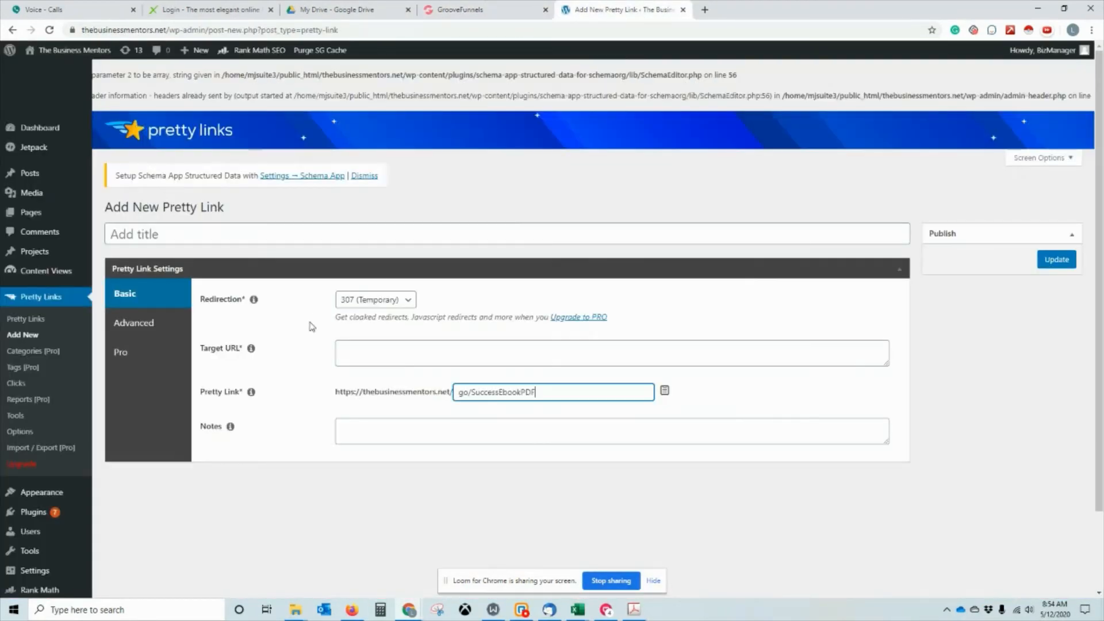
left_click(560, 361)
key("ctrl+v")
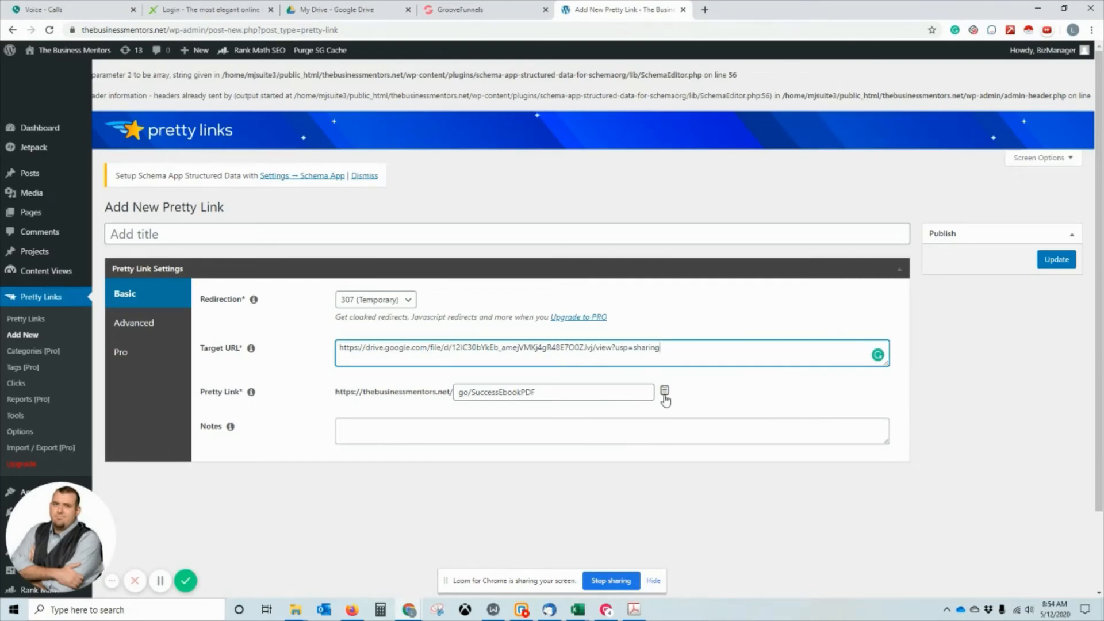
left_click(665, 400)
left_click(1056, 260)
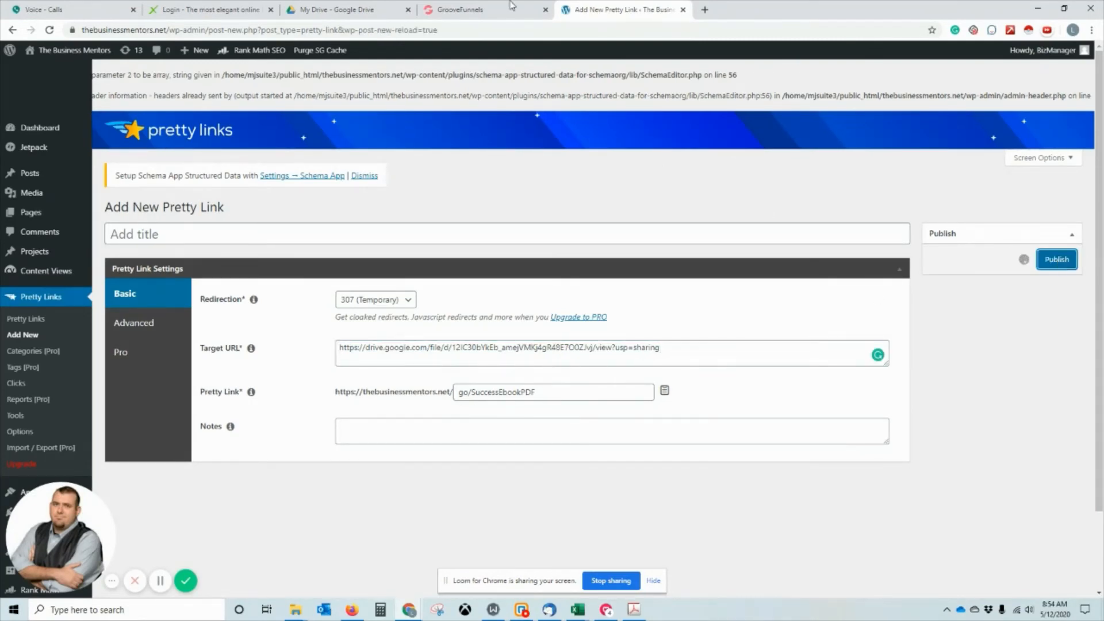
Replace the Download PDF Copy button's URL in GrooveFunnels with the copied SuccessEbookPDF pretty link and apply the update.
left_click(511, 7)
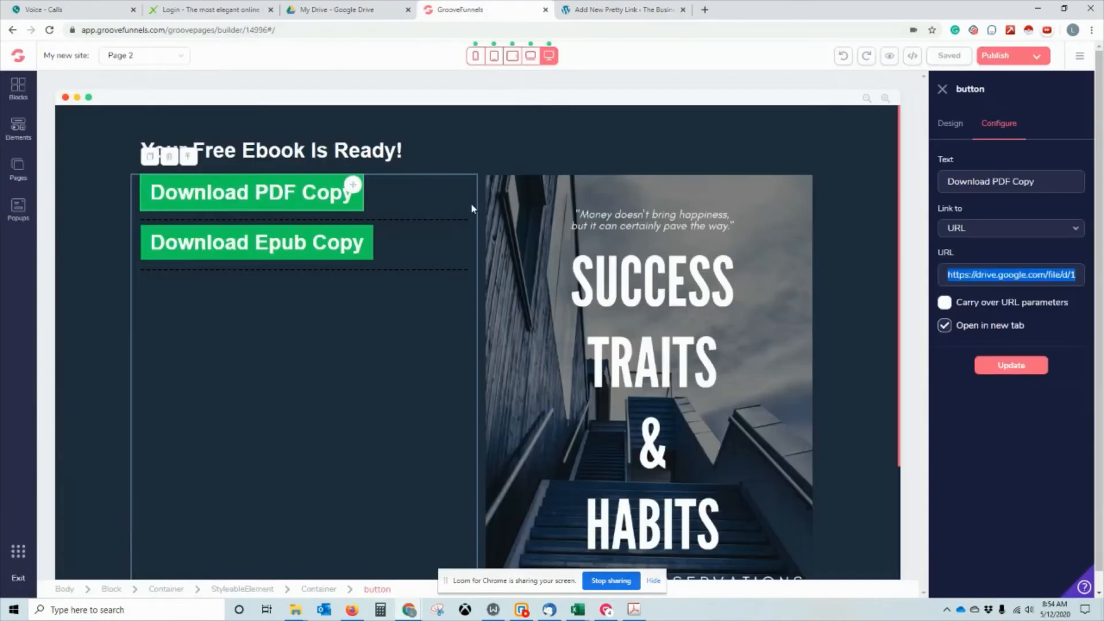
left_click(1006, 280)
key("ctrl+a")
key("ctrl+v")
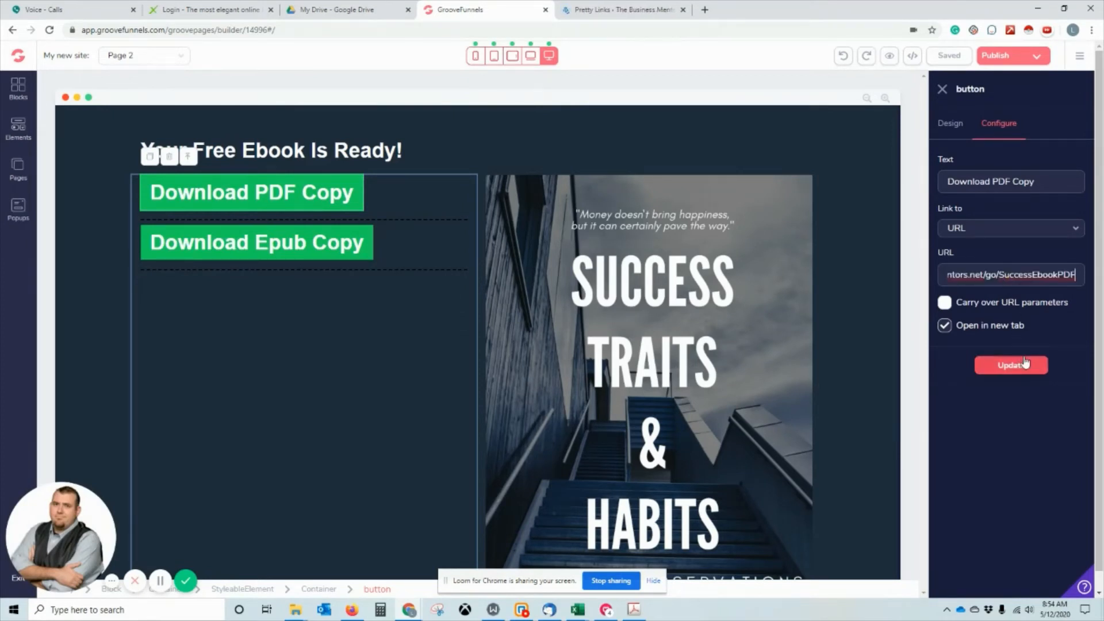
left_click(1023, 365)
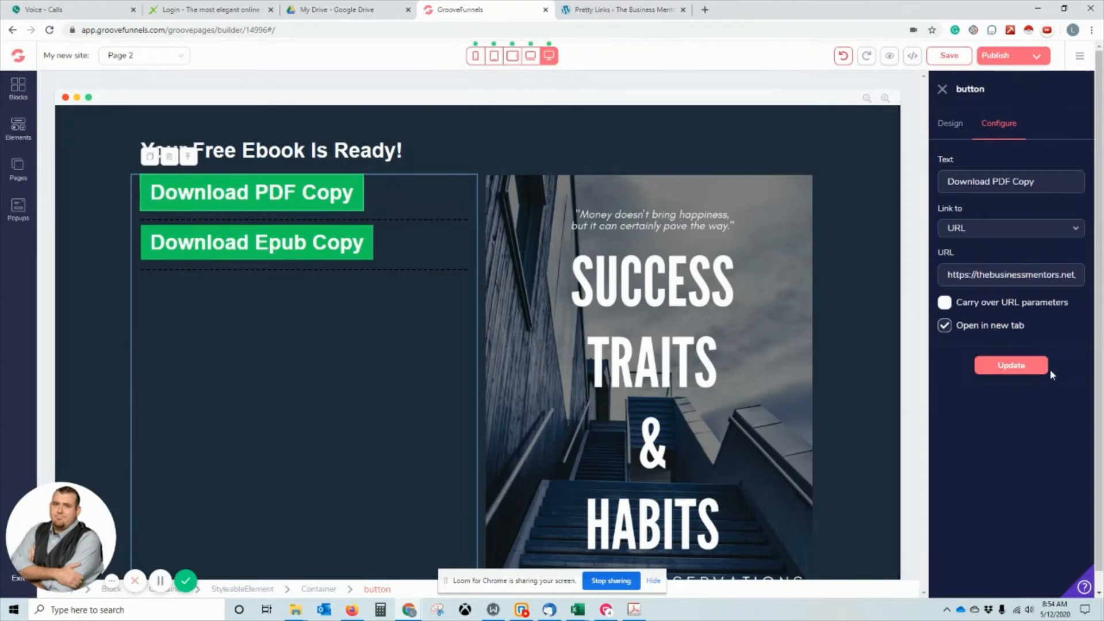
left_click(1014, 368)
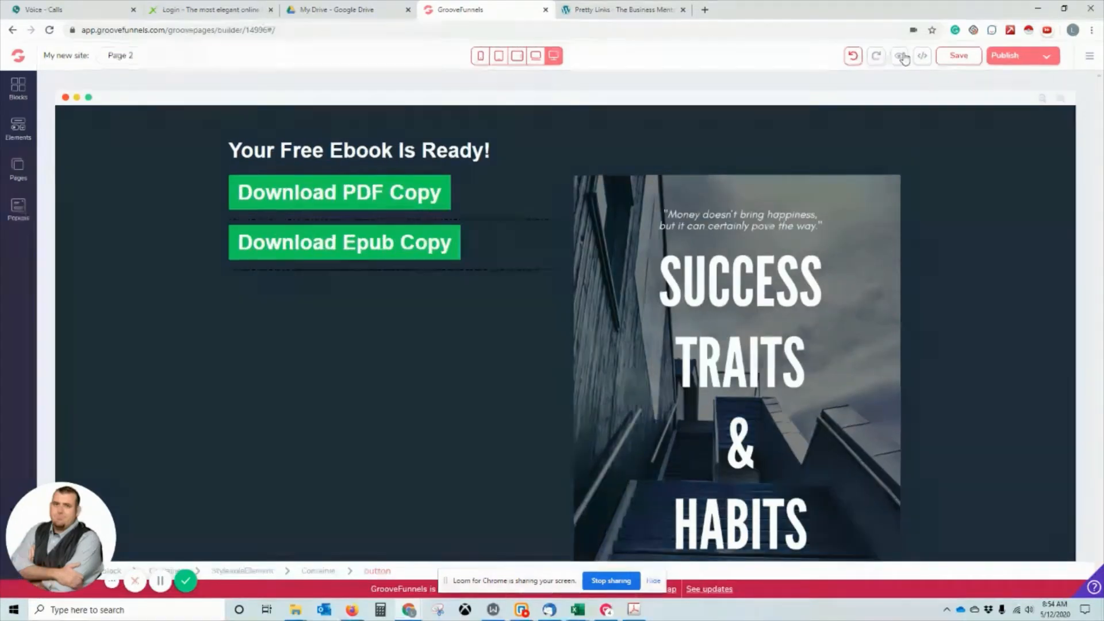
Preview Page 2, review the click report of the new PDF pretty link, and close the preview.
left_click(901, 57)
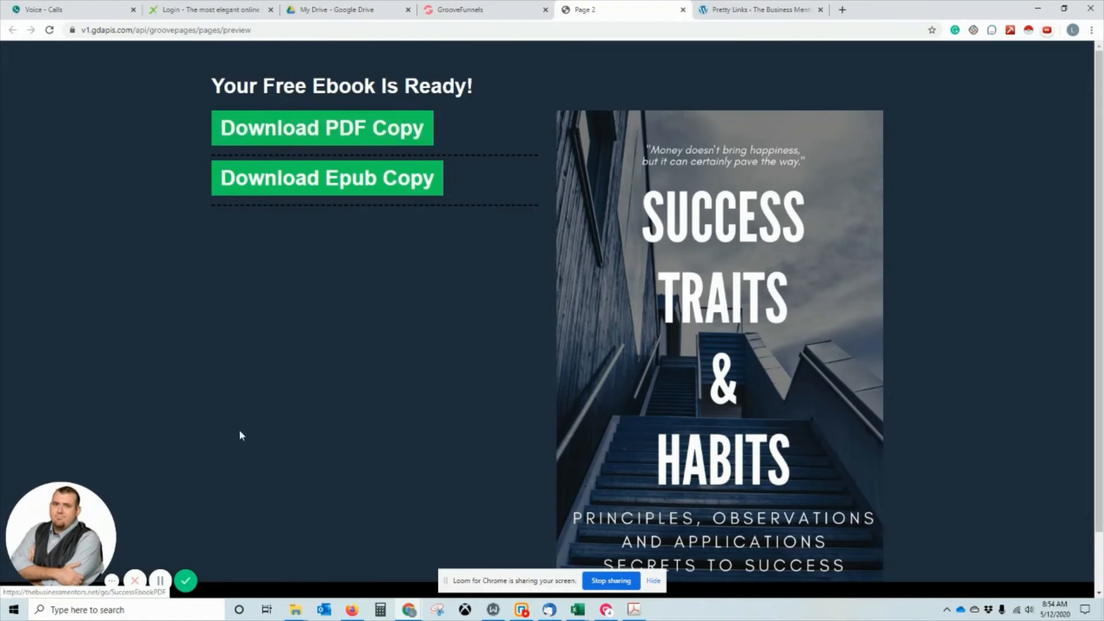
left_click(739, 9)
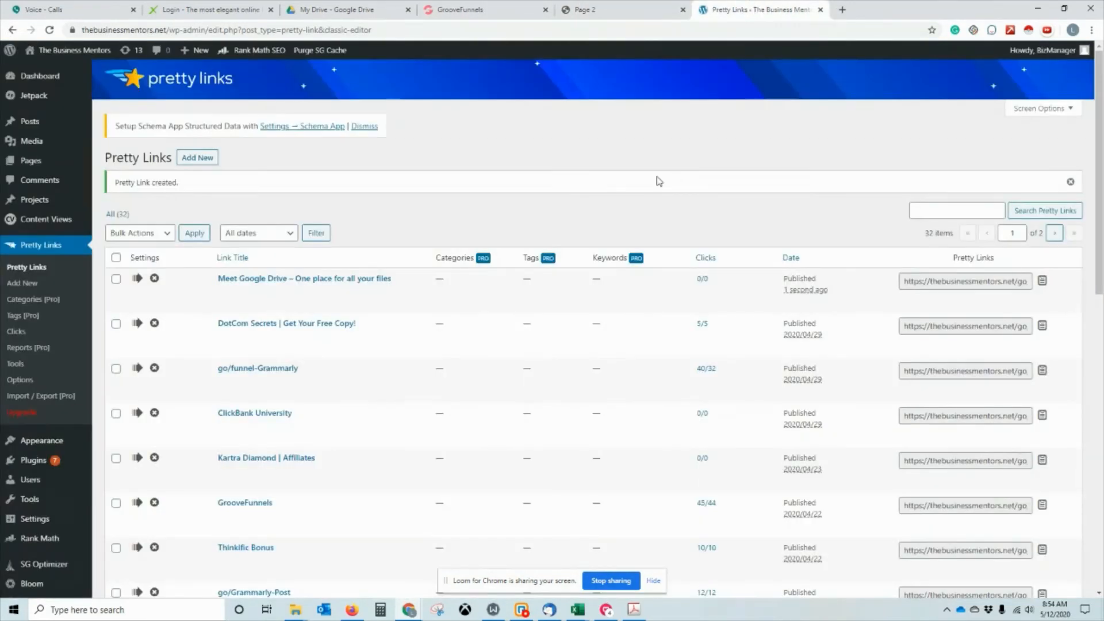
left_click(703, 280)
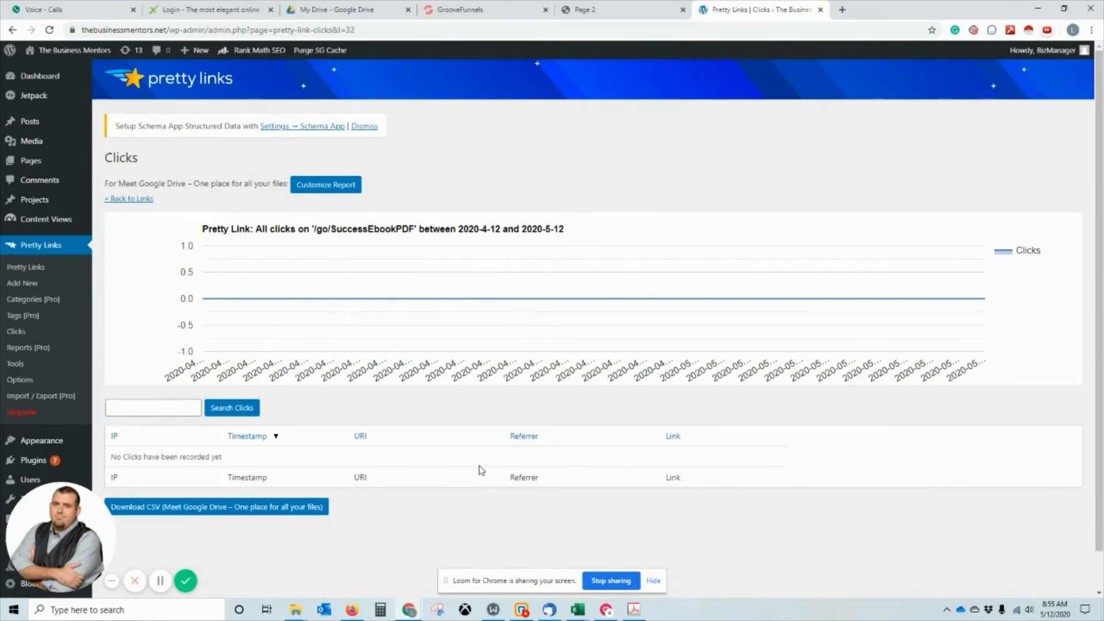
left_click(583, 8)
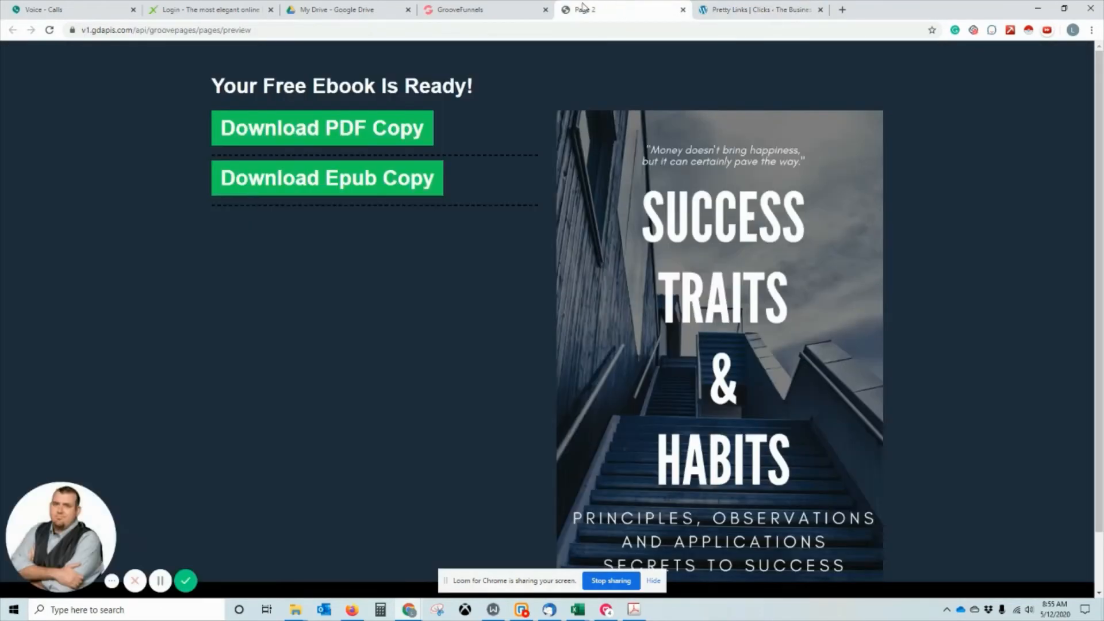
left_click(683, 9)
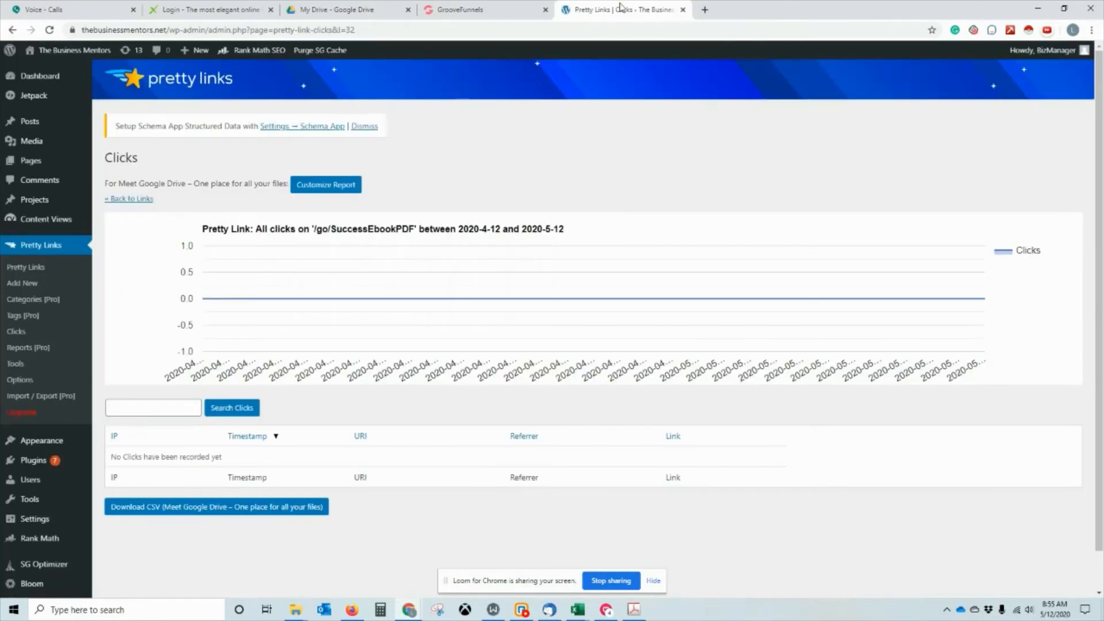
Return to the GrooveFunnels builder and copy the Google Drive URL of the Download Epub Copy button.
left_click(480, 8)
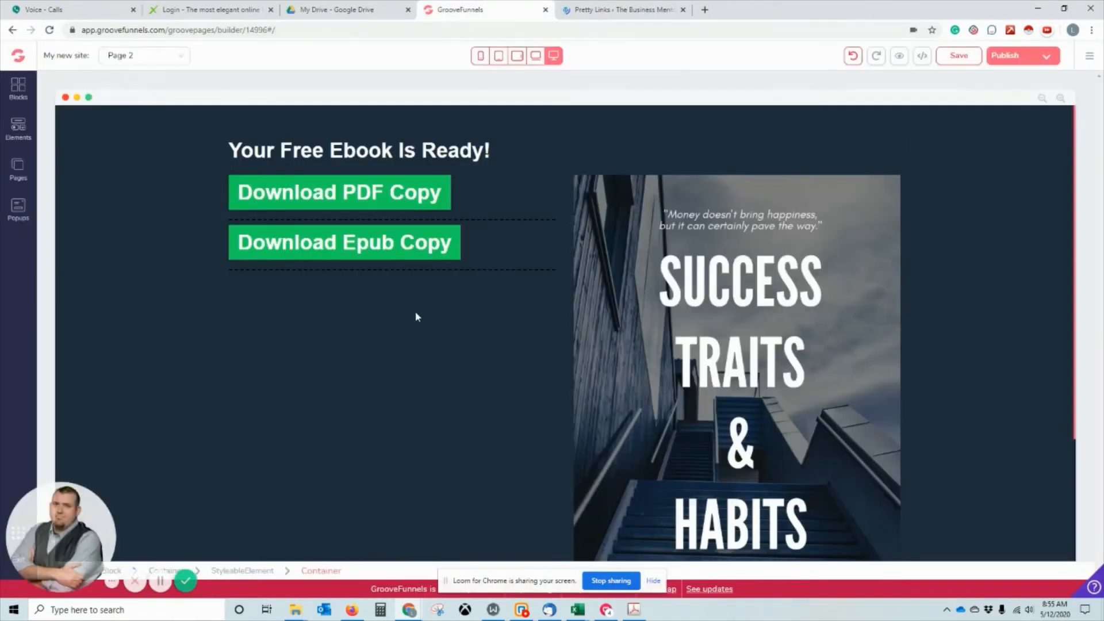
left_click(402, 253)
left_click(1019, 125)
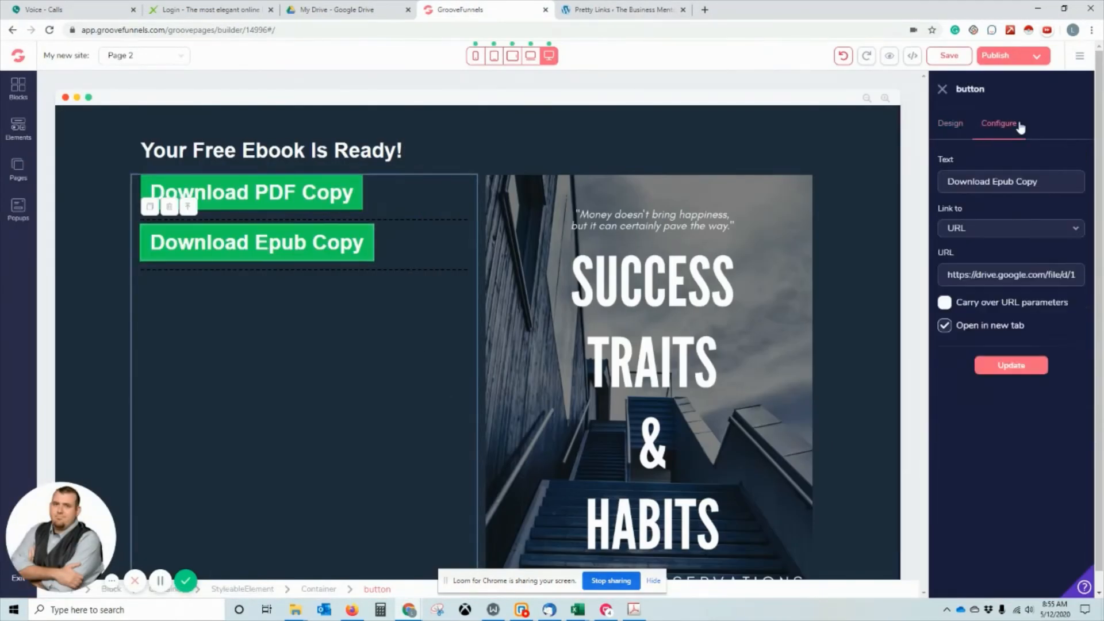
key("ctrl+a")
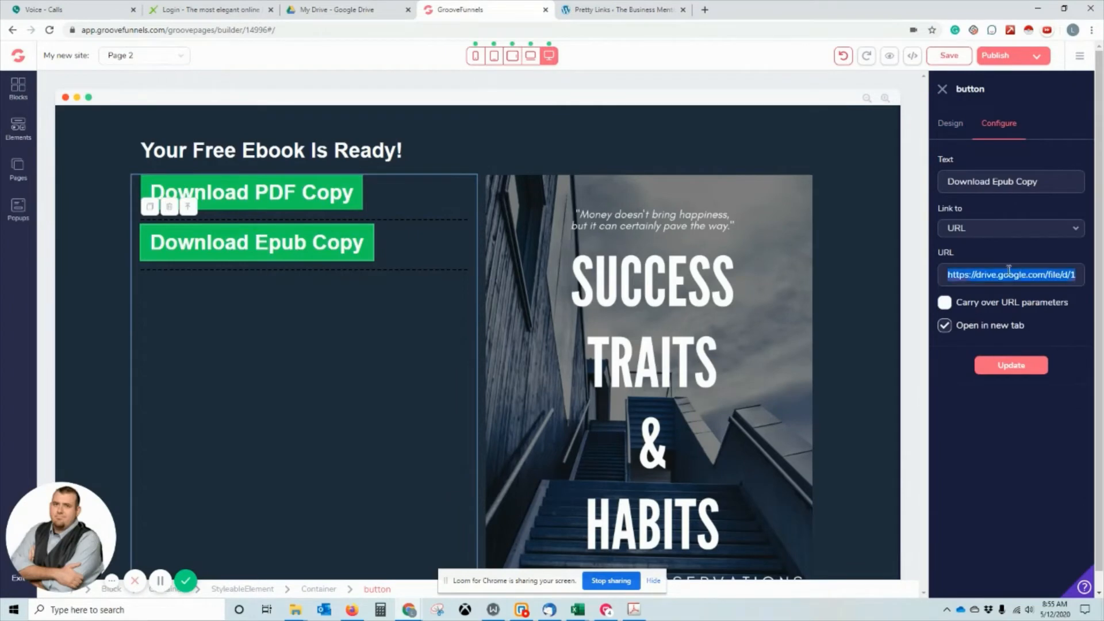
Start another new pretty link in WordPress with the slug "go/SuccessEbookPubCopy".
left_click(578, 8)
left_click(192, 162)
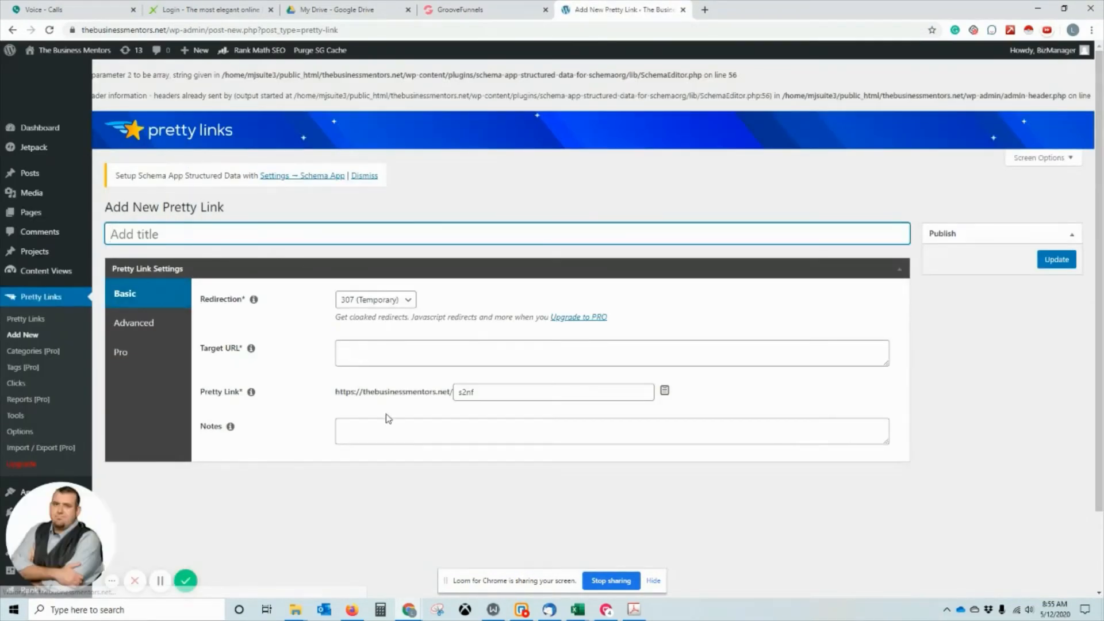
double_click(506, 391)
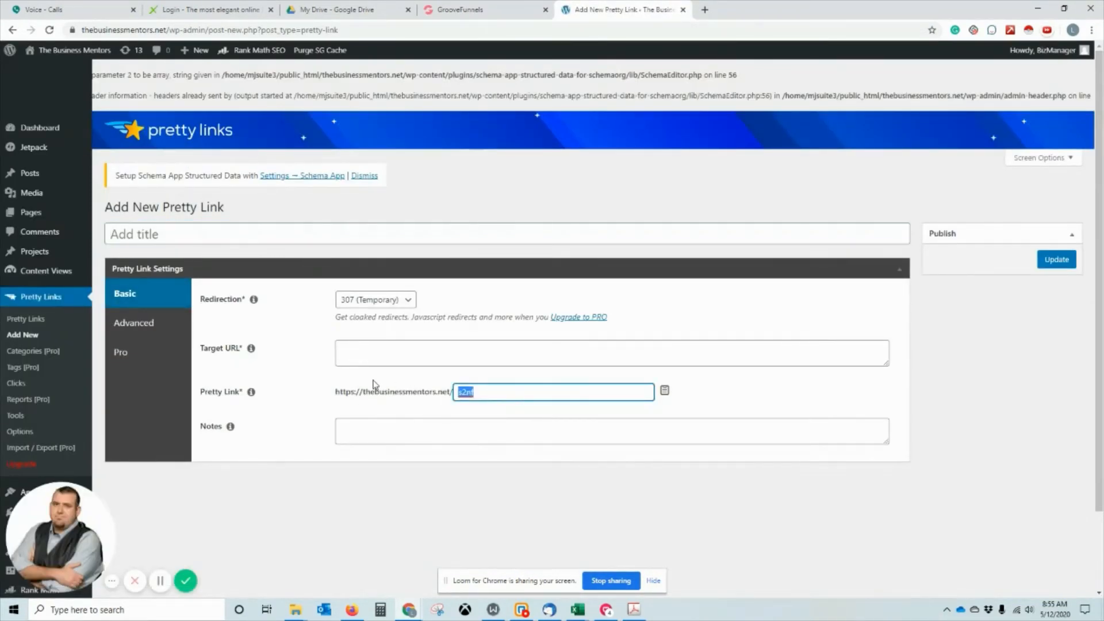
type("go/")
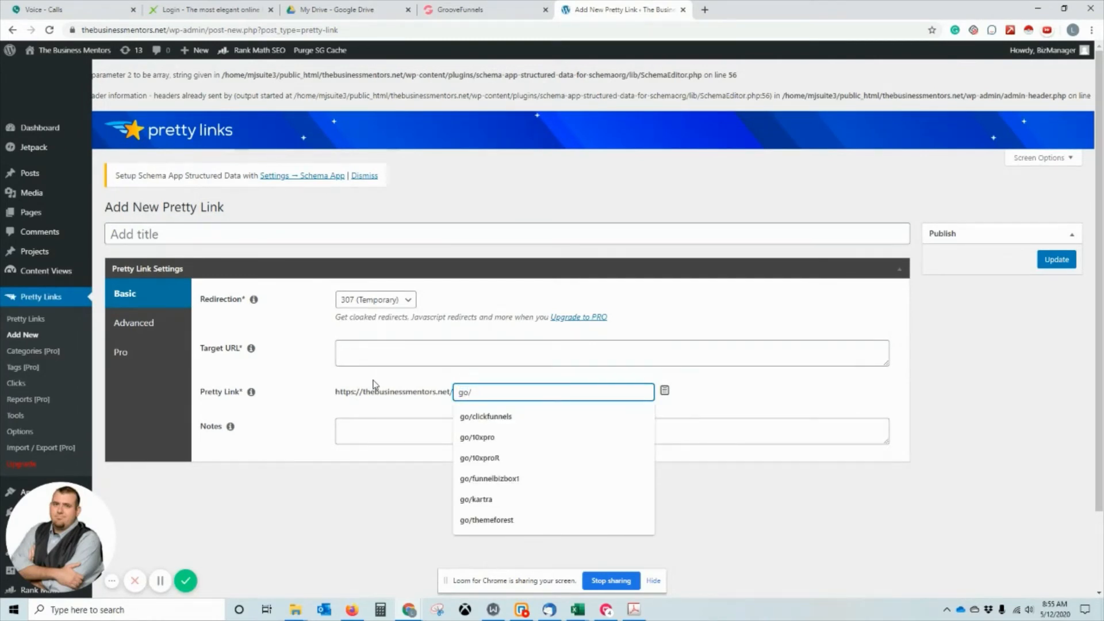
type("t")
key("BackSpace")
type("SuccessEbo")
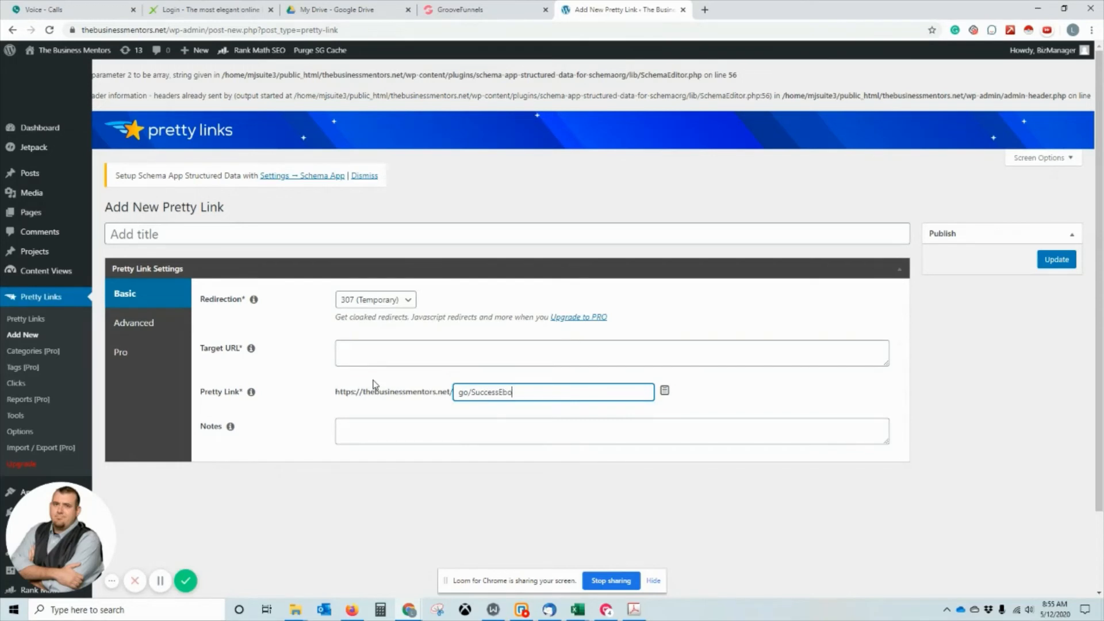
type("okPubCopy")
Set the EPUB's Google Drive URL as the pretty link's target, copy the short link and publish it.
left_click(380, 354)
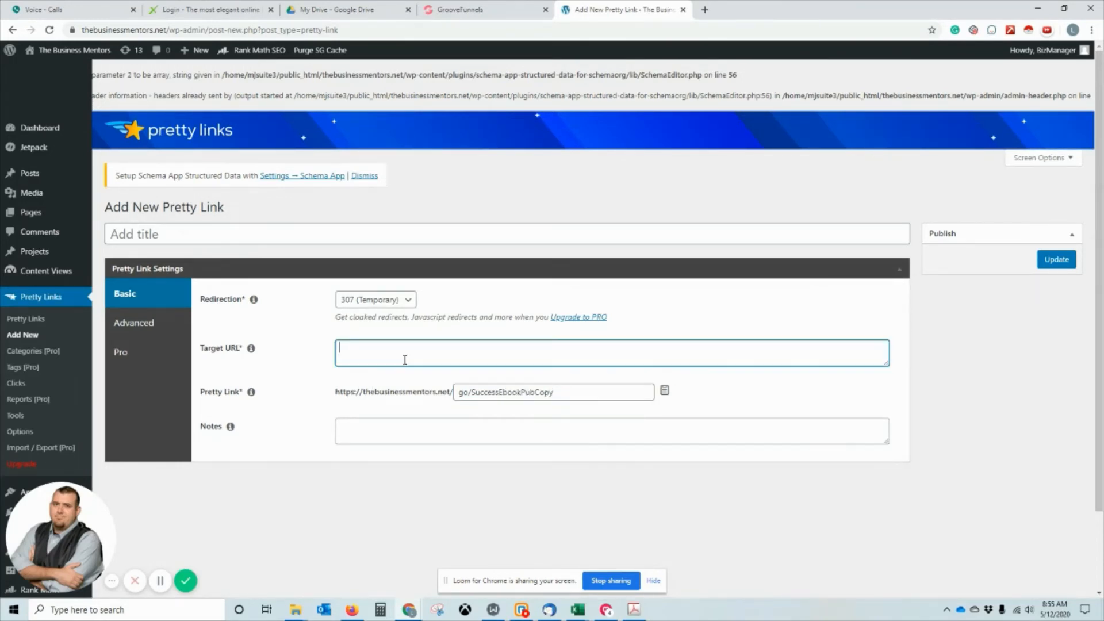
key("ctrl+v")
left_click(664, 390)
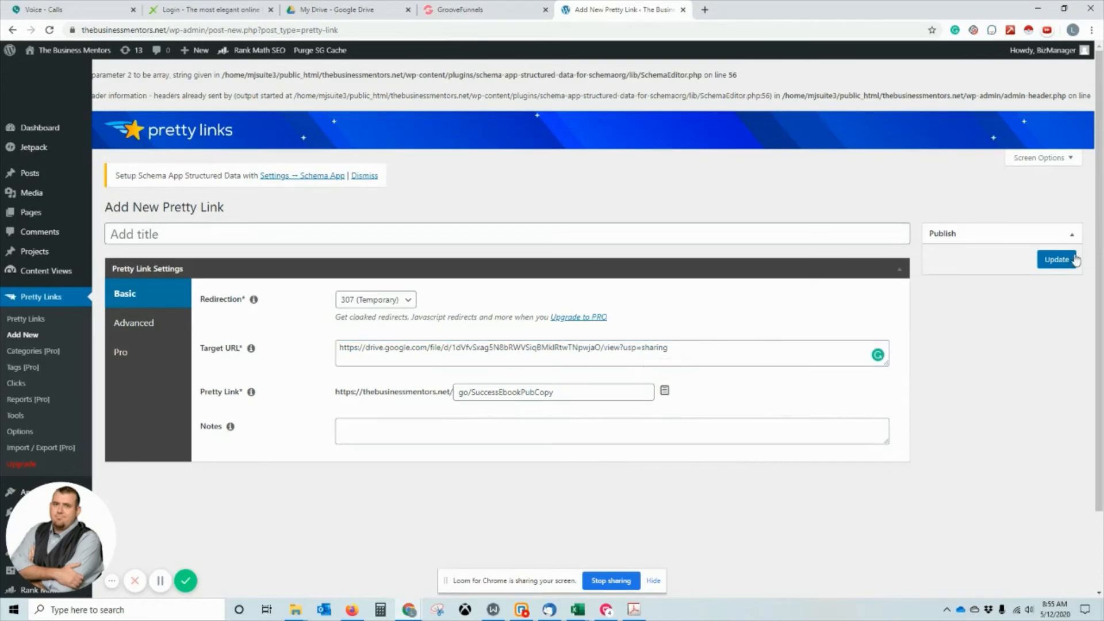
left_click(1056, 259)
Replace the Download Epub Copy button's URL in GrooveFunnels with the copied SuccessEbookPubCopy pretty link and apply the update.
left_click(460, 9)
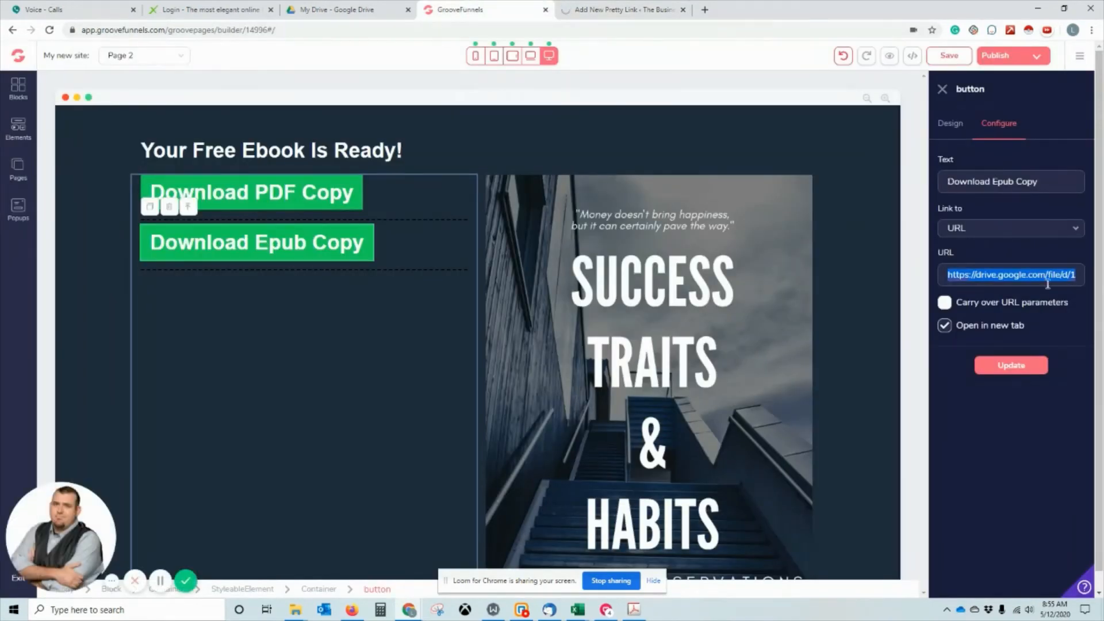
key("ctrl+v")
left_click(1010, 368)
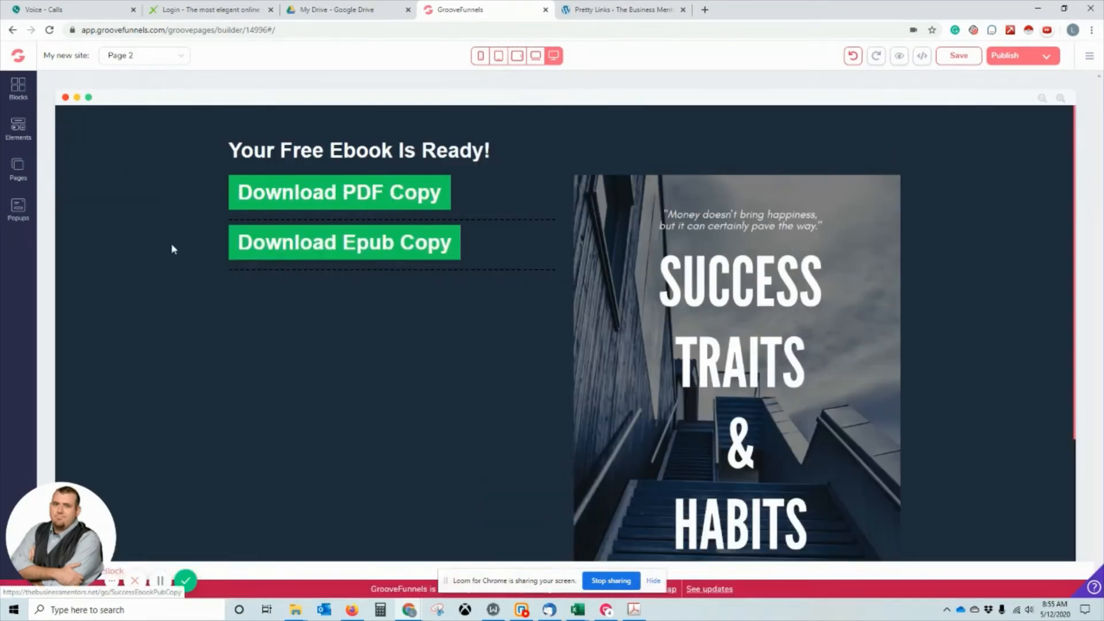
Duplicate the green Download Epub Copy button in the column.
left_click(171, 242)
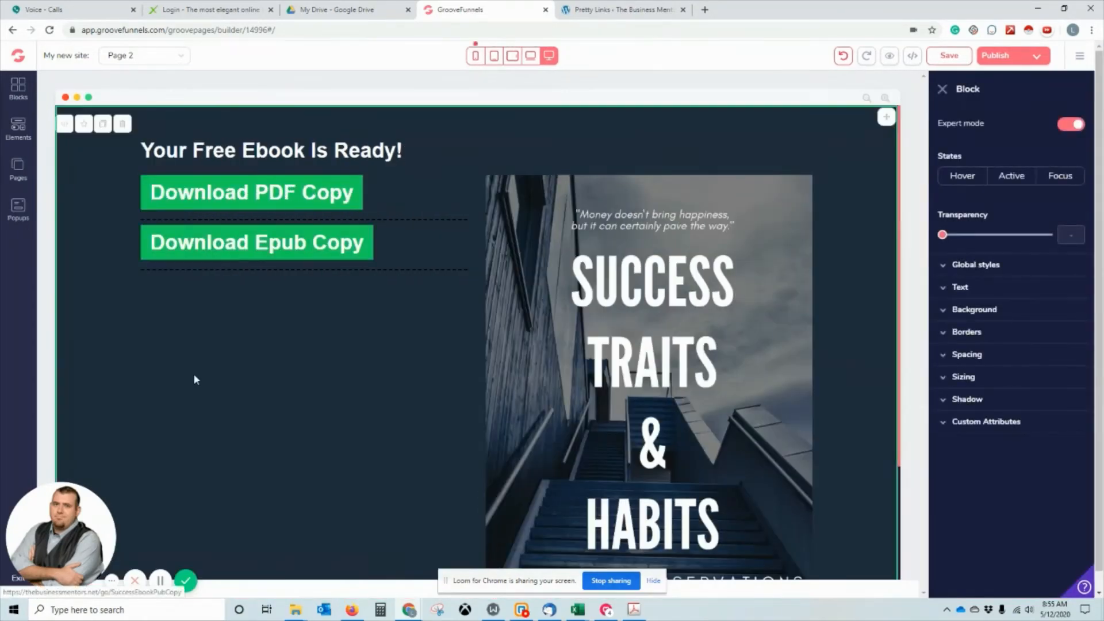
left_click(167, 236)
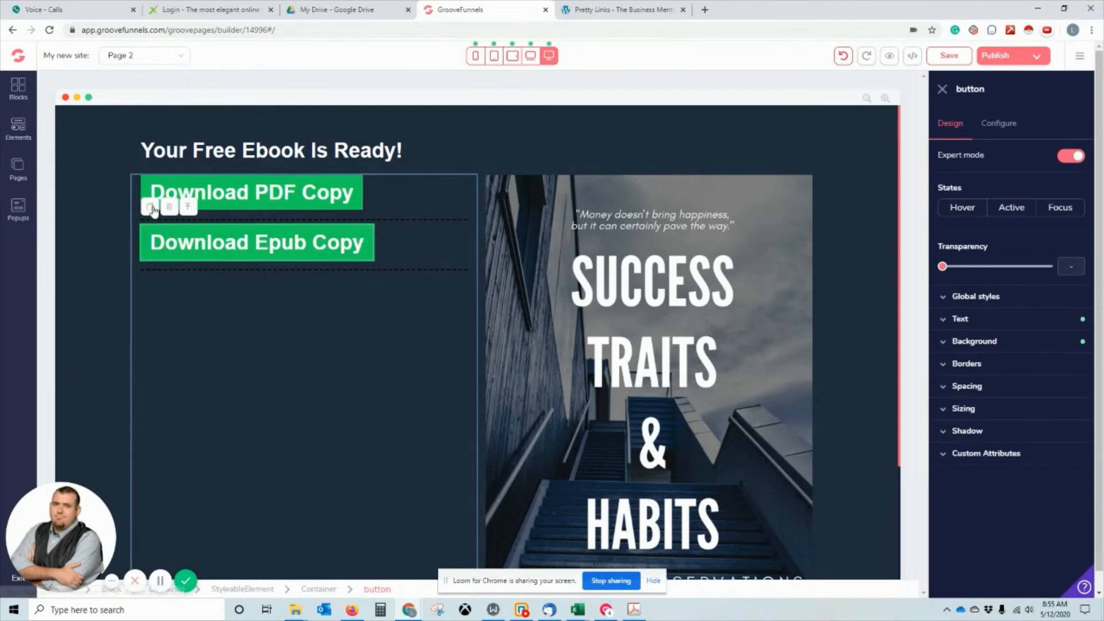
left_click(151, 208)
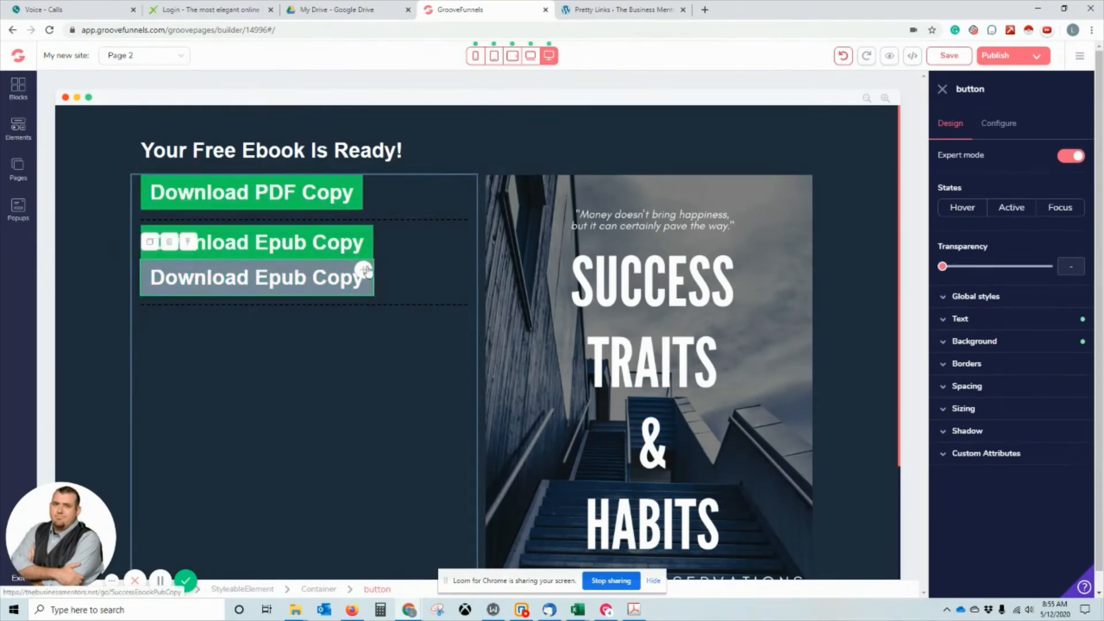
Move the duplicated Download Epub Copy button below the second dashed divider.
left_click_drag(365, 271, 353, 324)
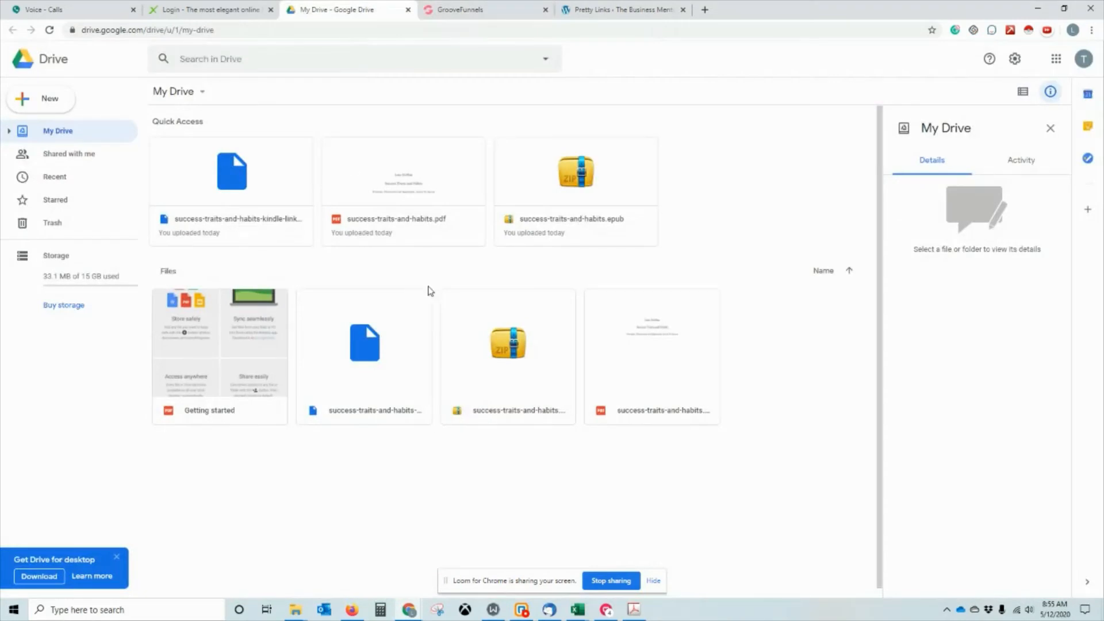
Switch to Google Drive, turn on link sharing for the success-traits-and-habits Kindle .mobi file and copy its shareable link.
left_click(388, 8)
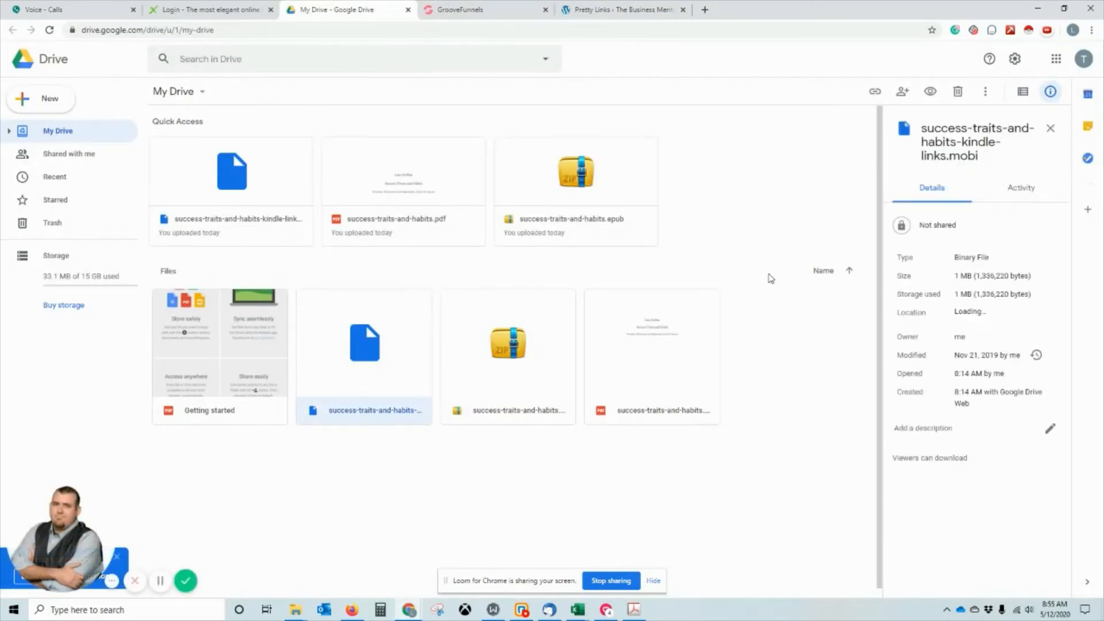
right_click(391, 344)
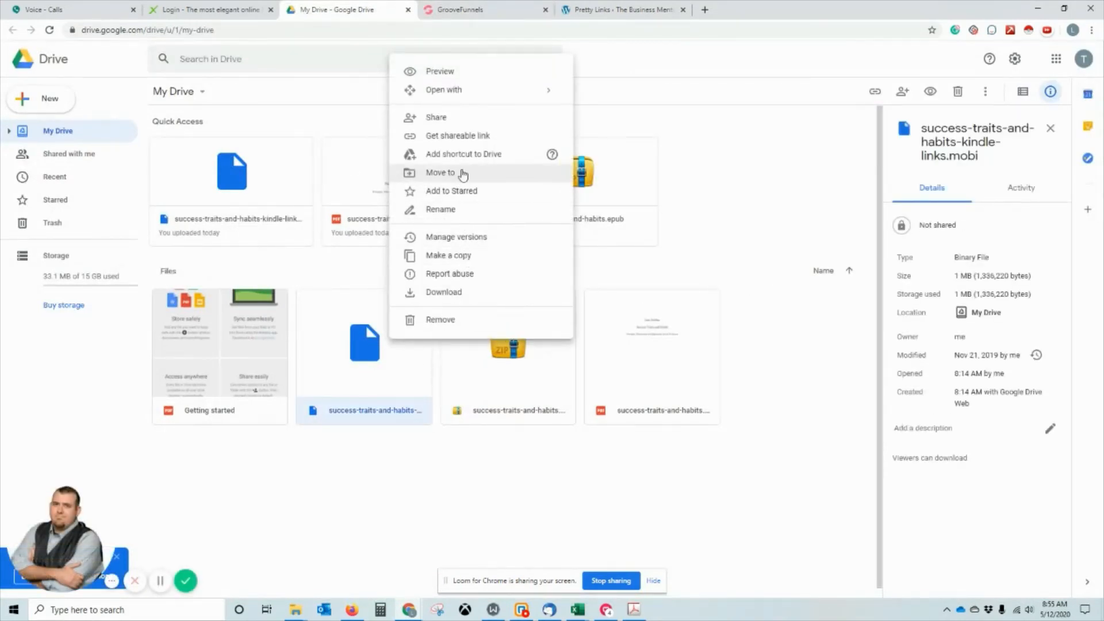
left_click(460, 137)
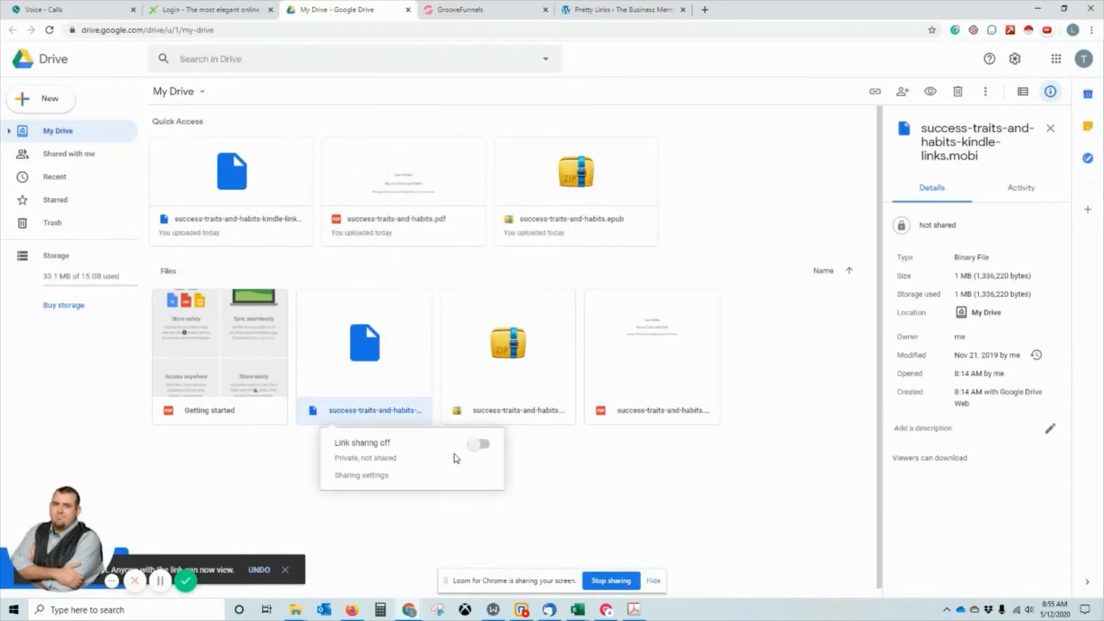
left_click(487, 447)
left_click(464, 481)
left_click(477, 446)
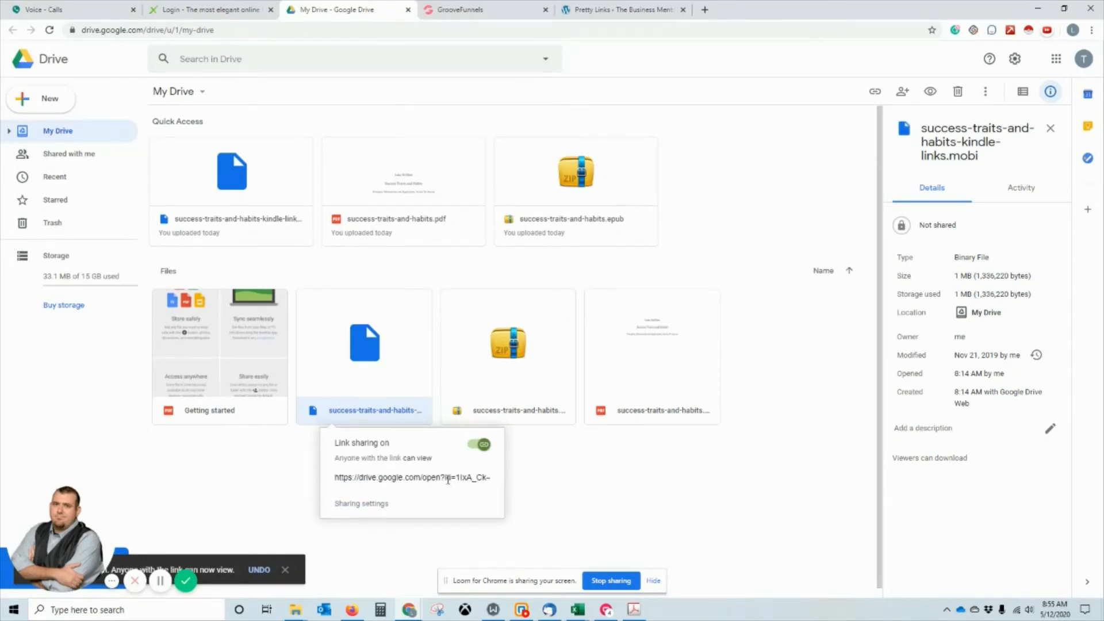
left_click(448, 480)
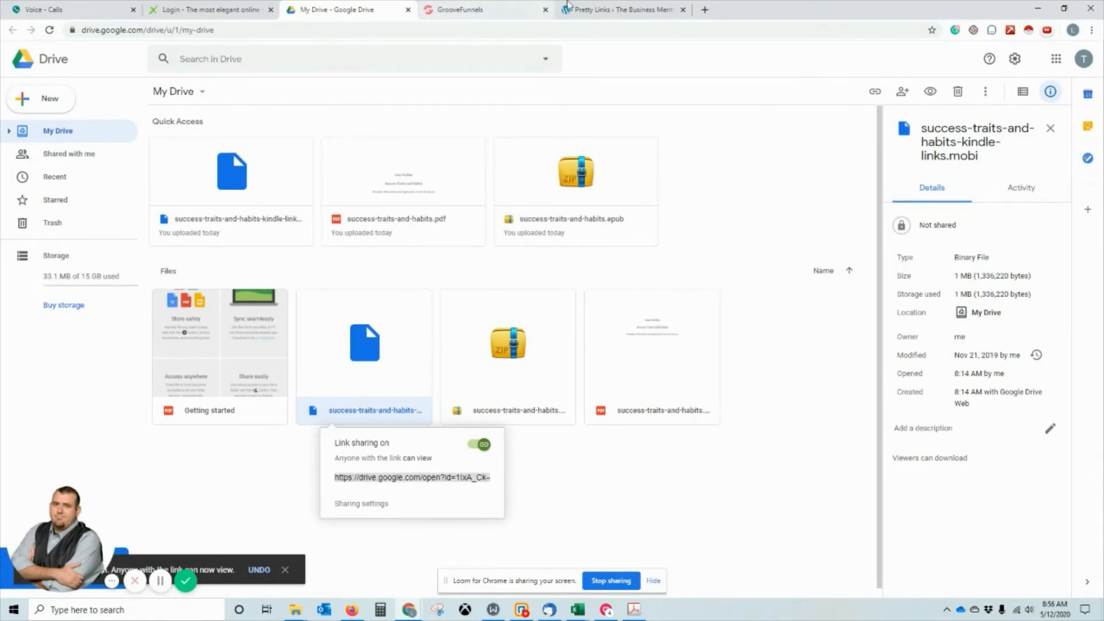
Add a pretty link in WordPress with the copied Drive URL as target and slug "go/SuccessEbookMobiLink", copy the short link and publish it.
left_click(615, 10)
left_click(197, 157)
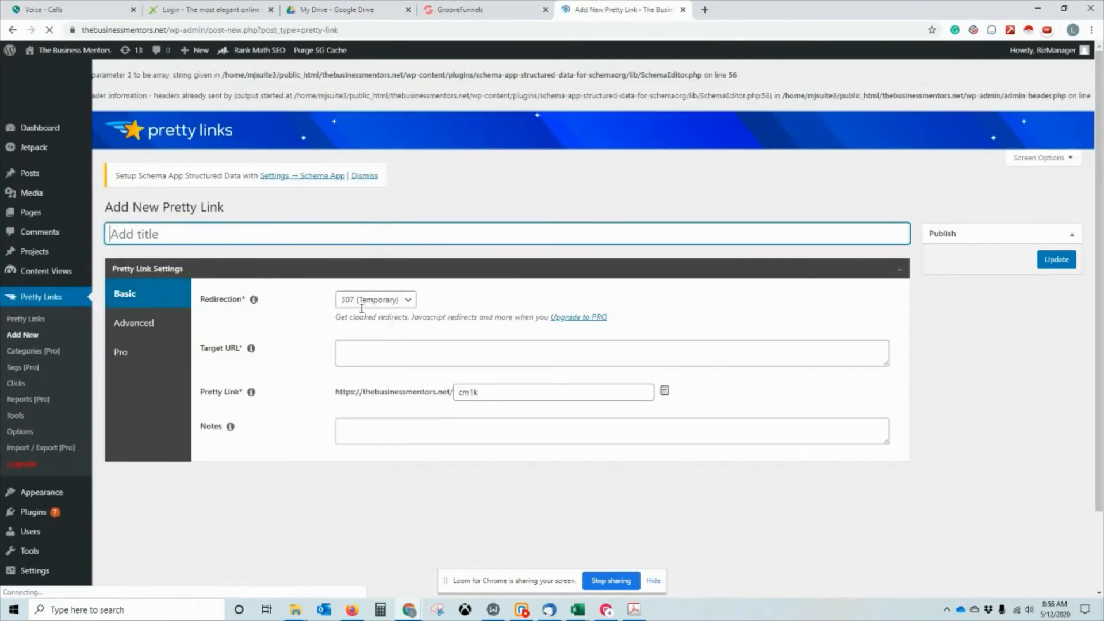
left_click(401, 361)
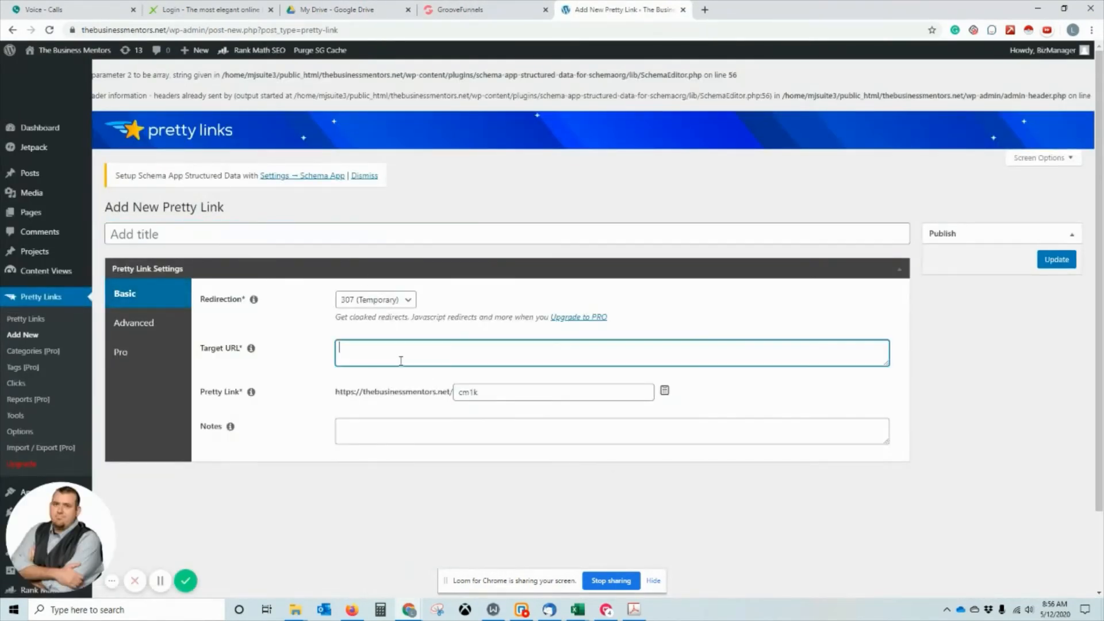
key("ctrl+v")
key("Tab")
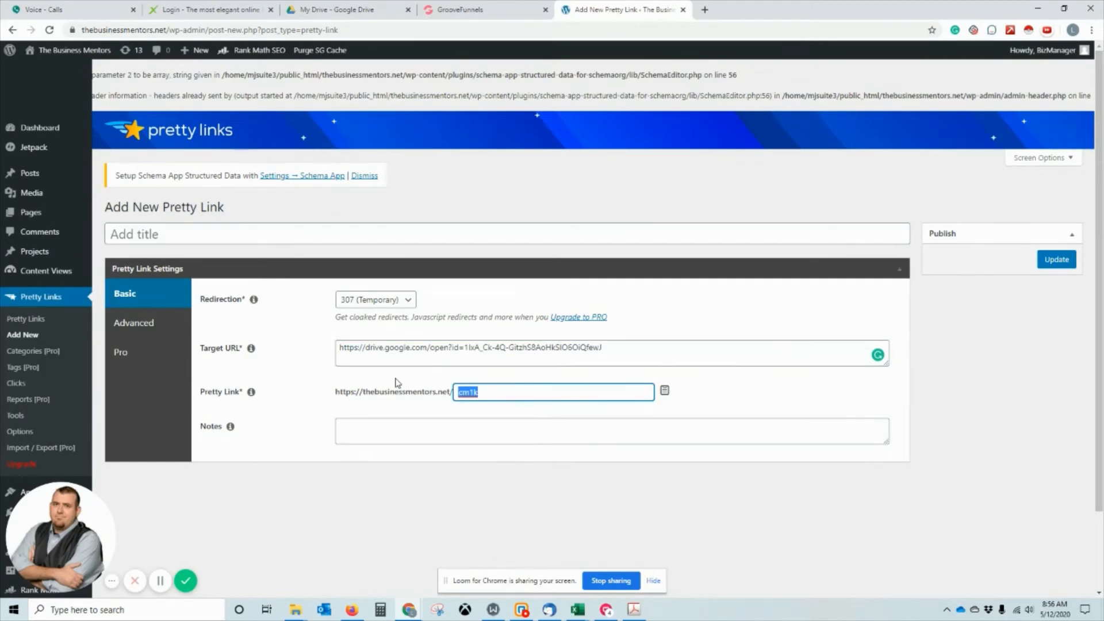
type("go/SuccessEbookMobiLink")
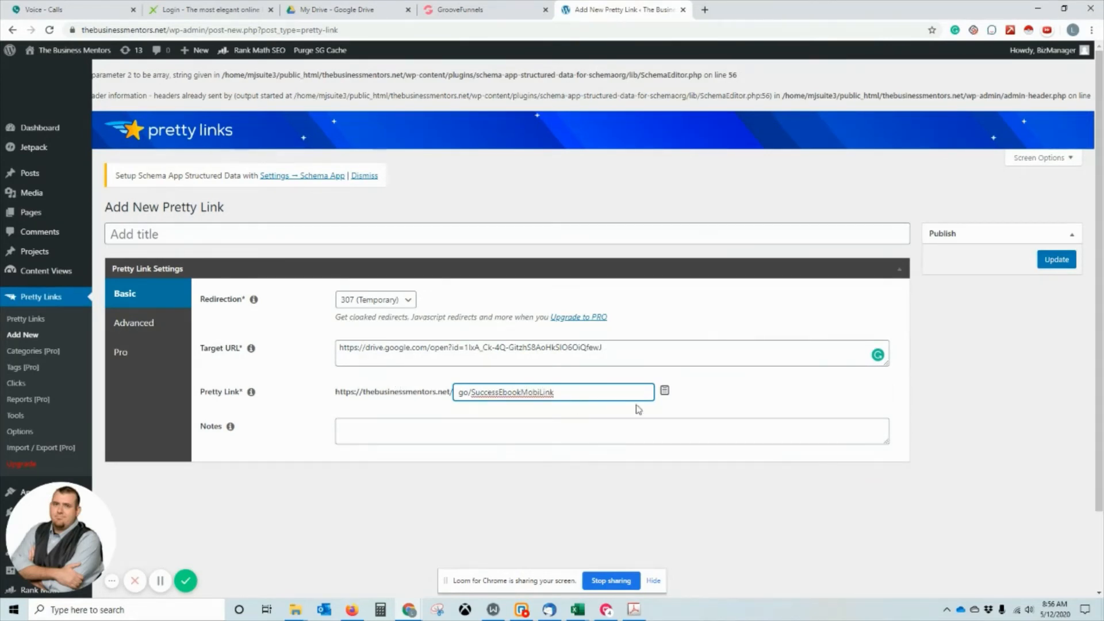
left_click(664, 396)
left_click(1056, 259)
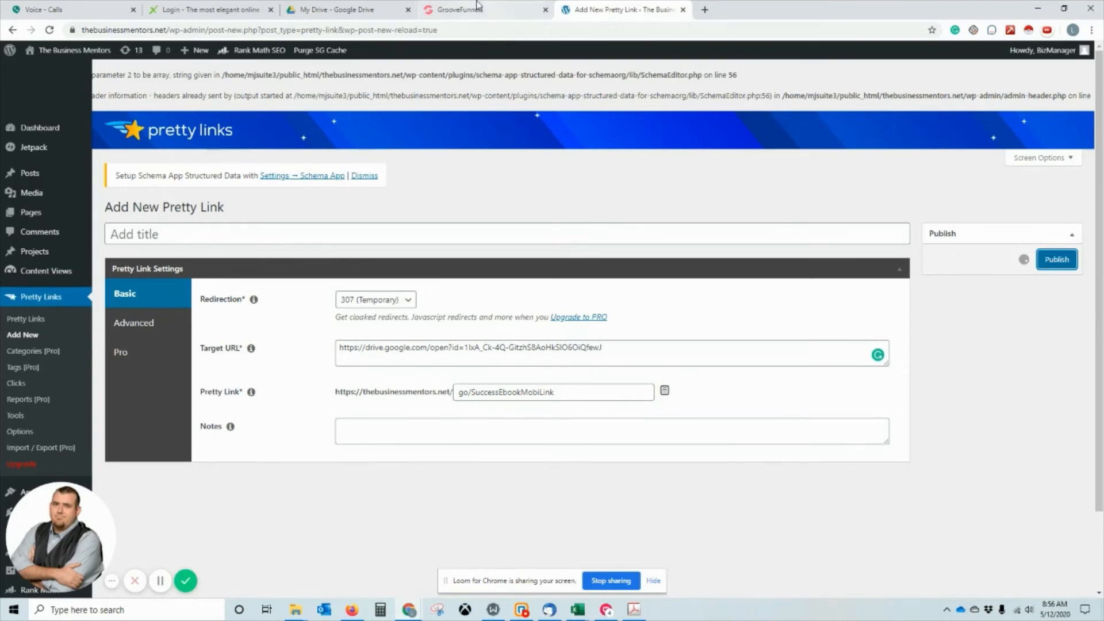
Replace the duplicated button's URL in GrooveFunnels with the copied SuccessEbookMobiLink pretty link and apply the update.
left_click(465, 10)
left_click(454, 291)
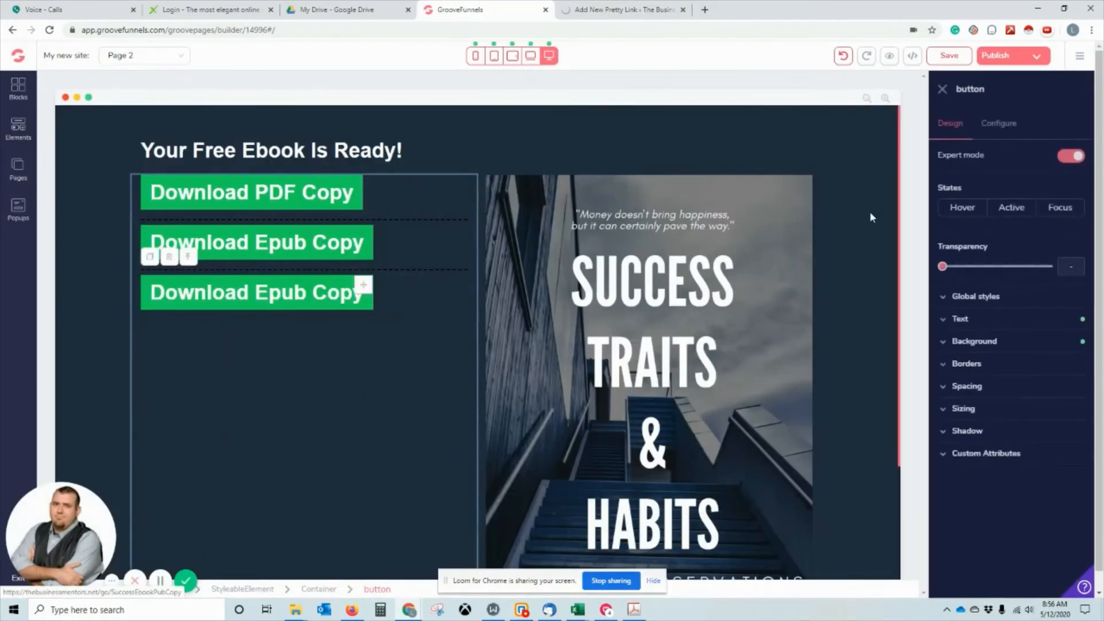
left_click(995, 123)
triple_click(992, 274)
key("ctrl+v")
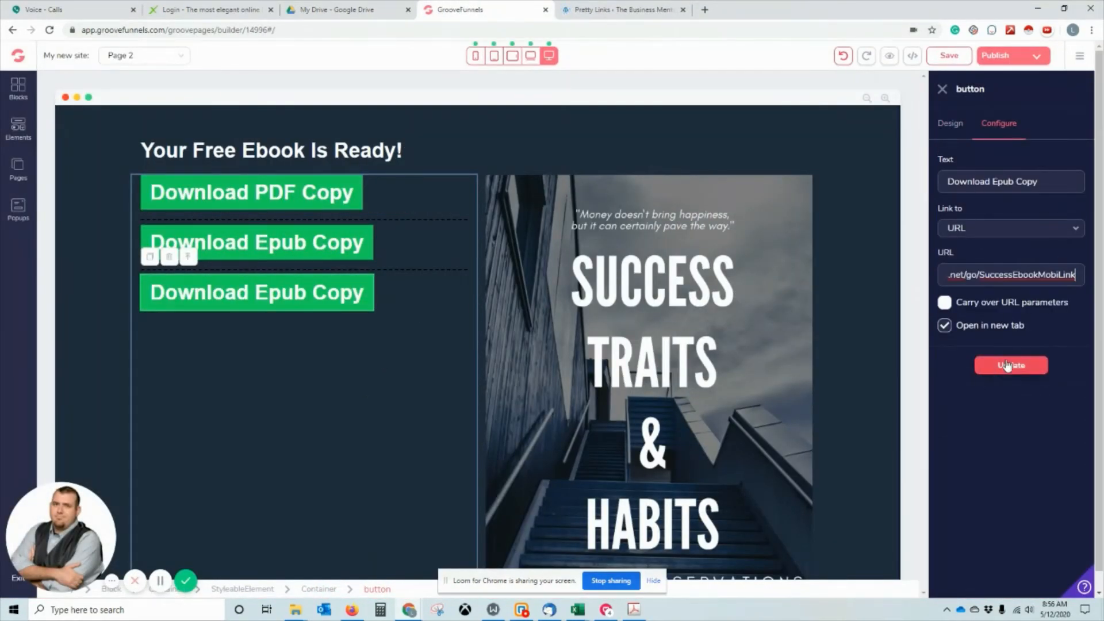
left_click(1010, 369)
Change the duplicated button's text to "Download Mobi Copy" and apply the update.
triple_click(1029, 181)
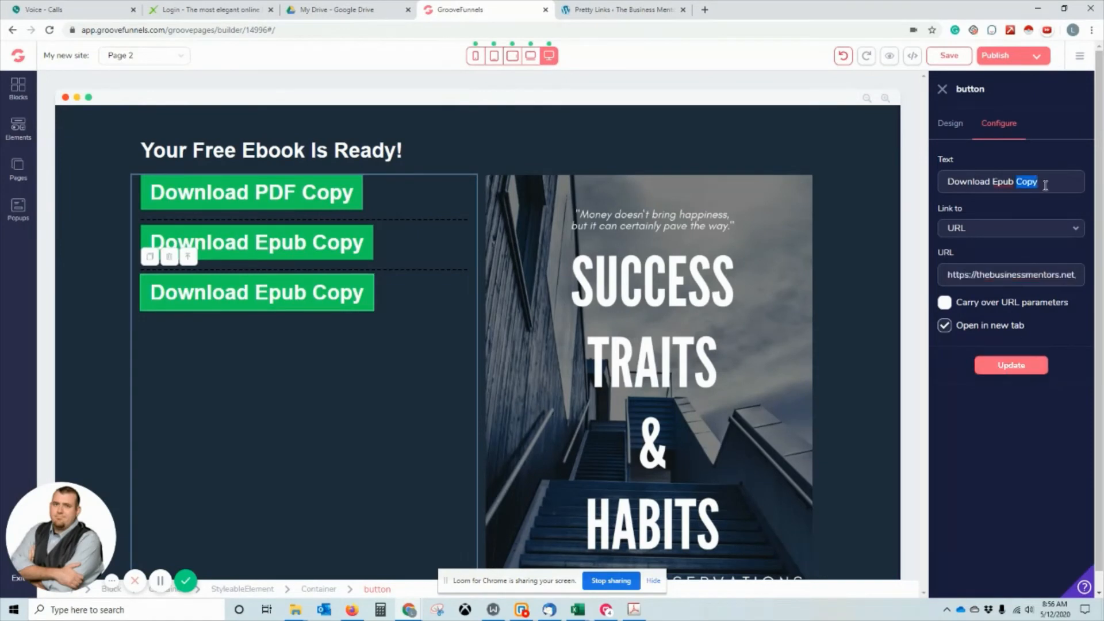
left_click(1013, 181)
left_click_drag(1012, 182, 998, 182)
type("Mobi")
left_click(1000, 365)
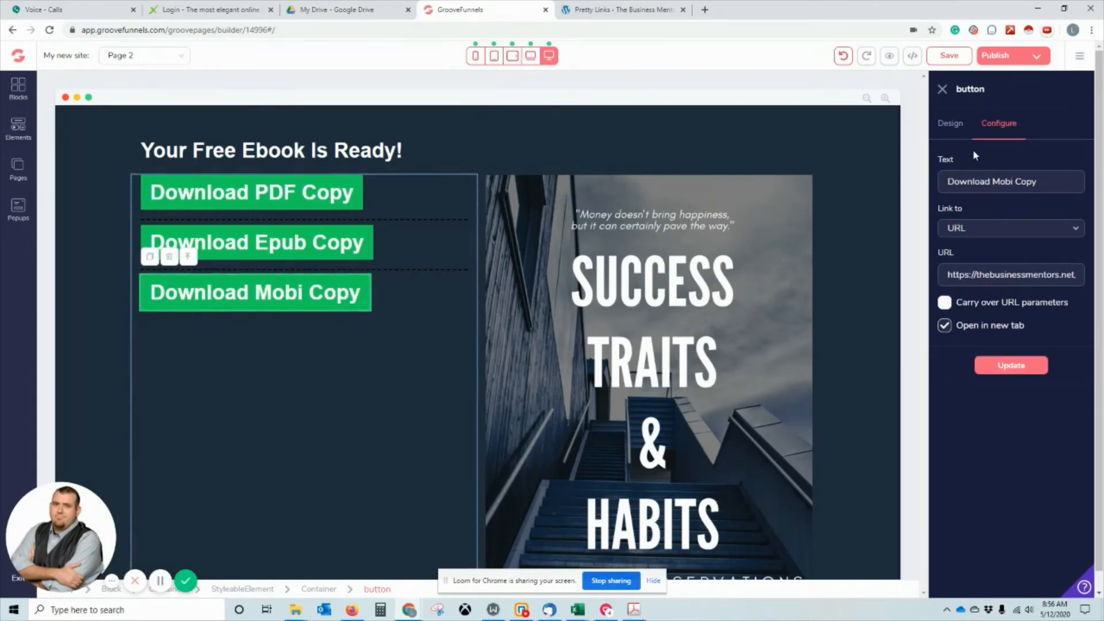
Turn off expert mode in the Download Mobi Copy button's design settings and set its background color to red-orange.
left_click(950, 124)
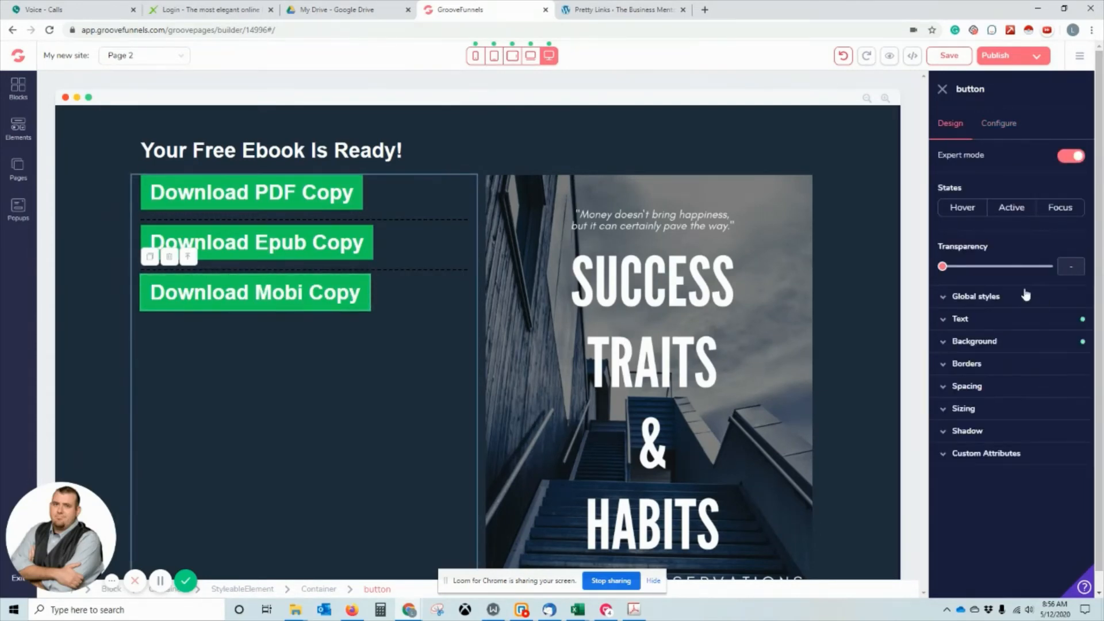
left_click(1079, 159)
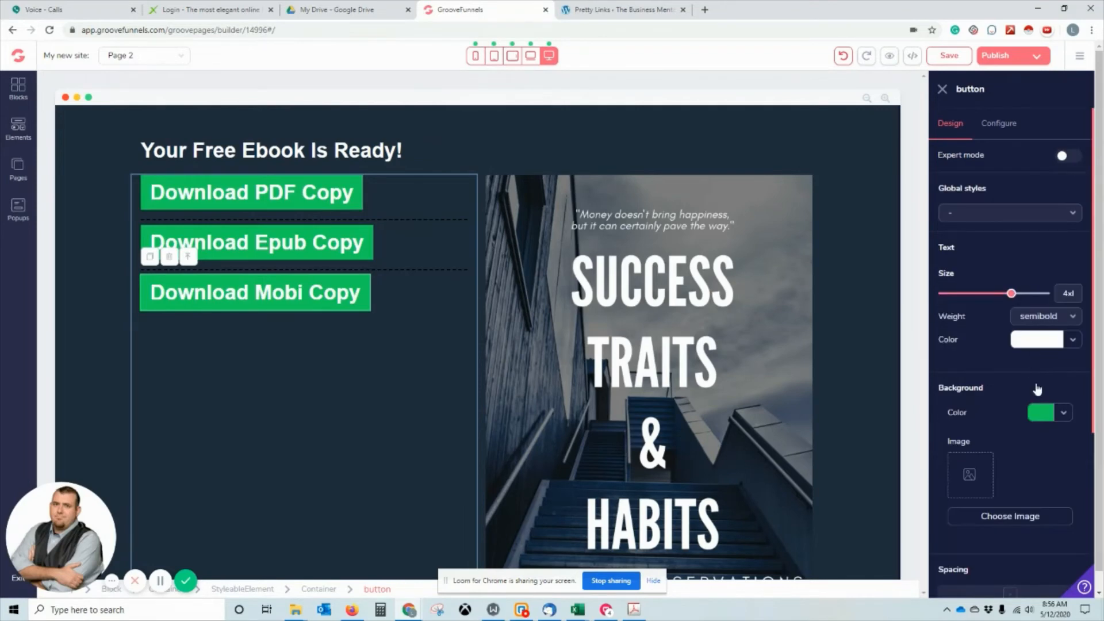
left_click(1065, 413)
mouse_move(1027, 479)
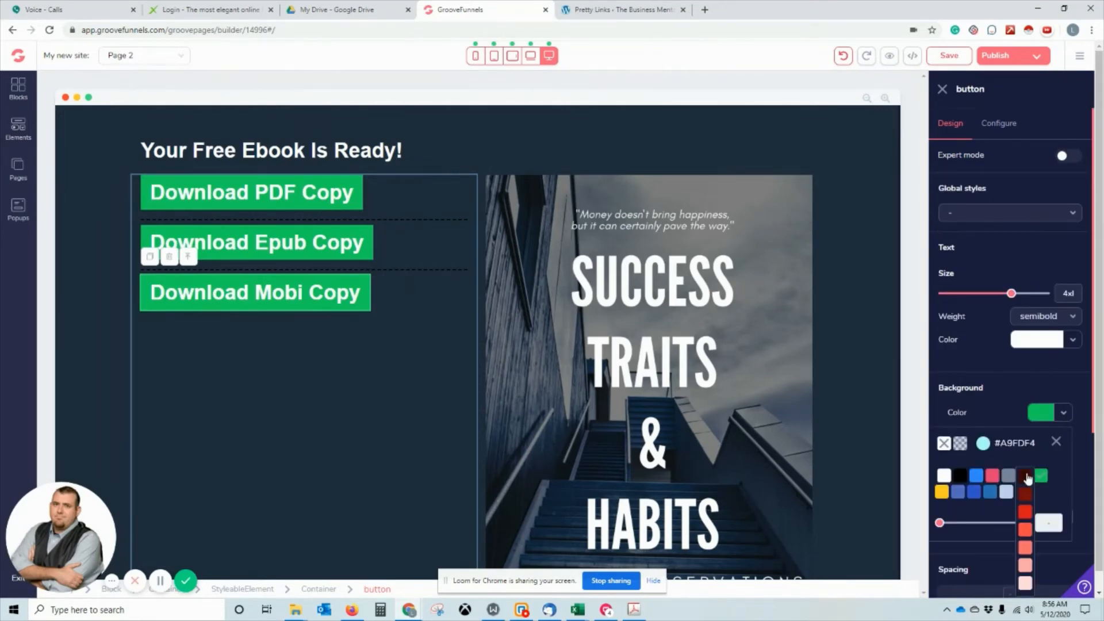
left_click(1026, 532)
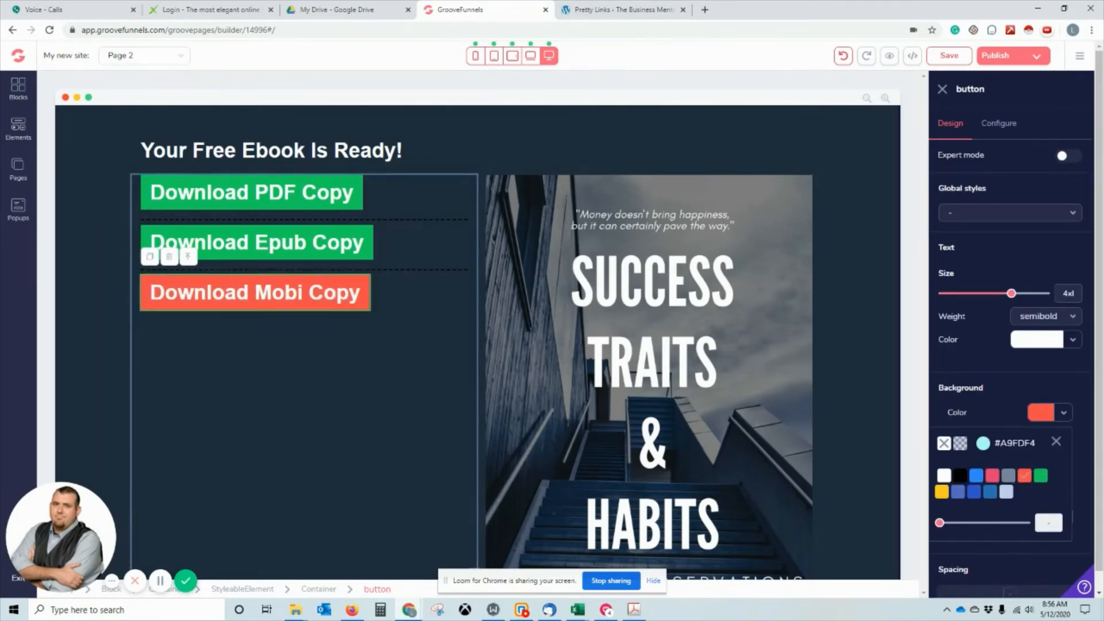
Set the Download Epub Copy button's background color to medium blue and save the page.
left_click(322, 244)
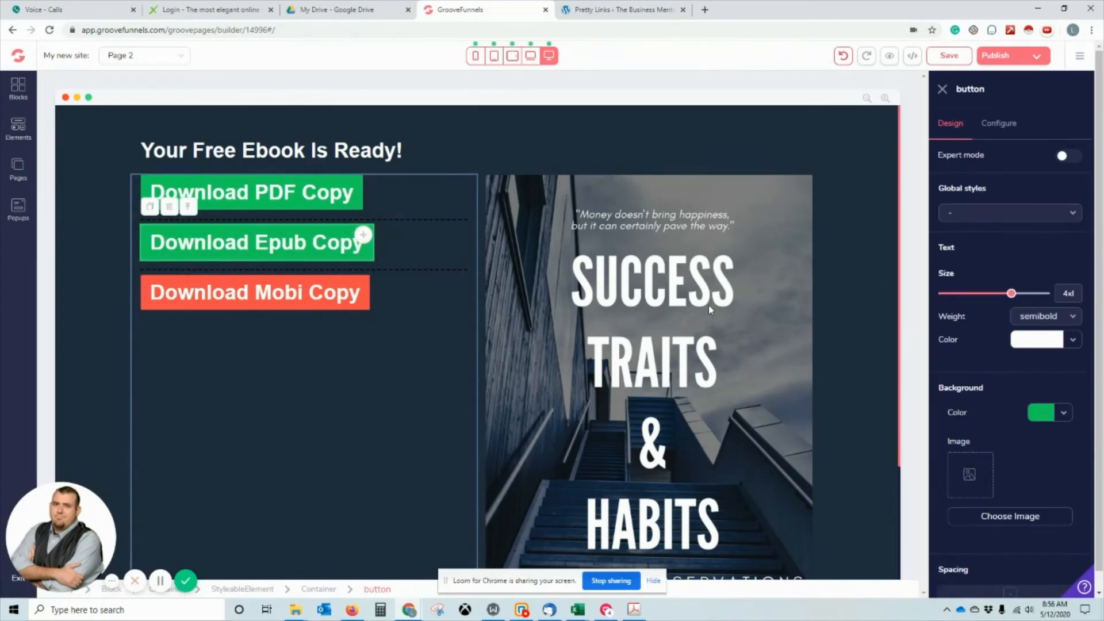
left_click(1059, 415)
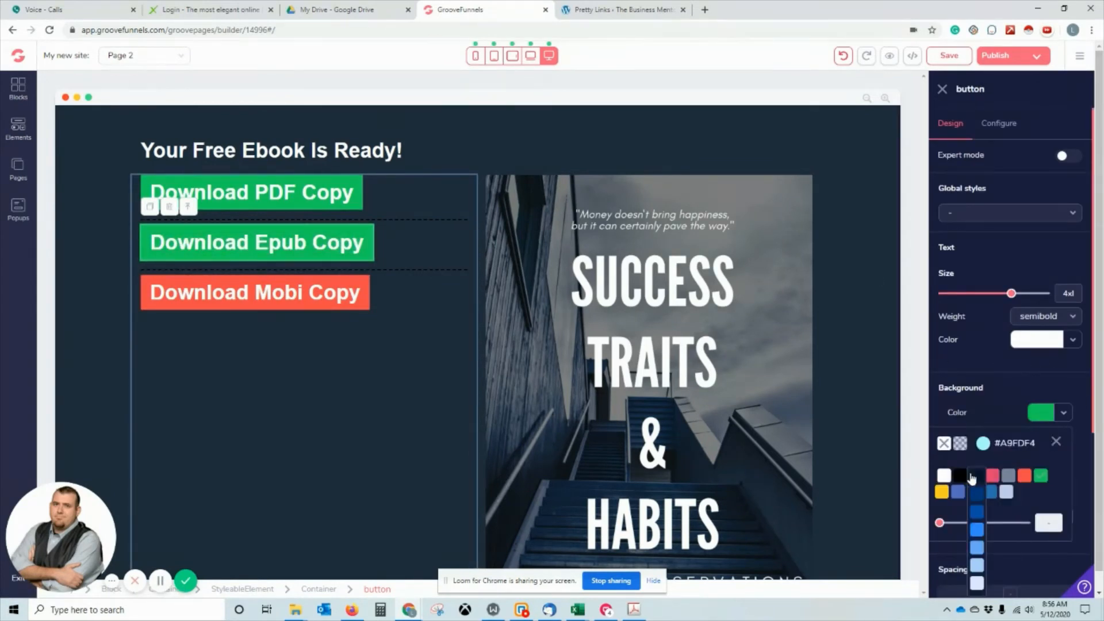
left_click(976, 475)
left_click(977, 528)
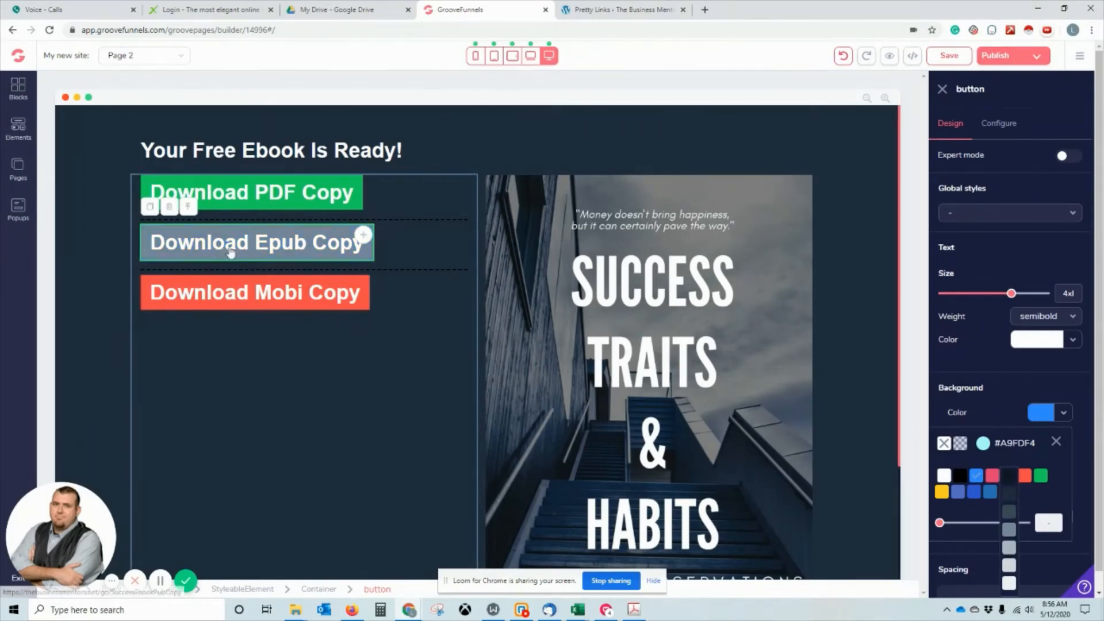
left_click(949, 55)
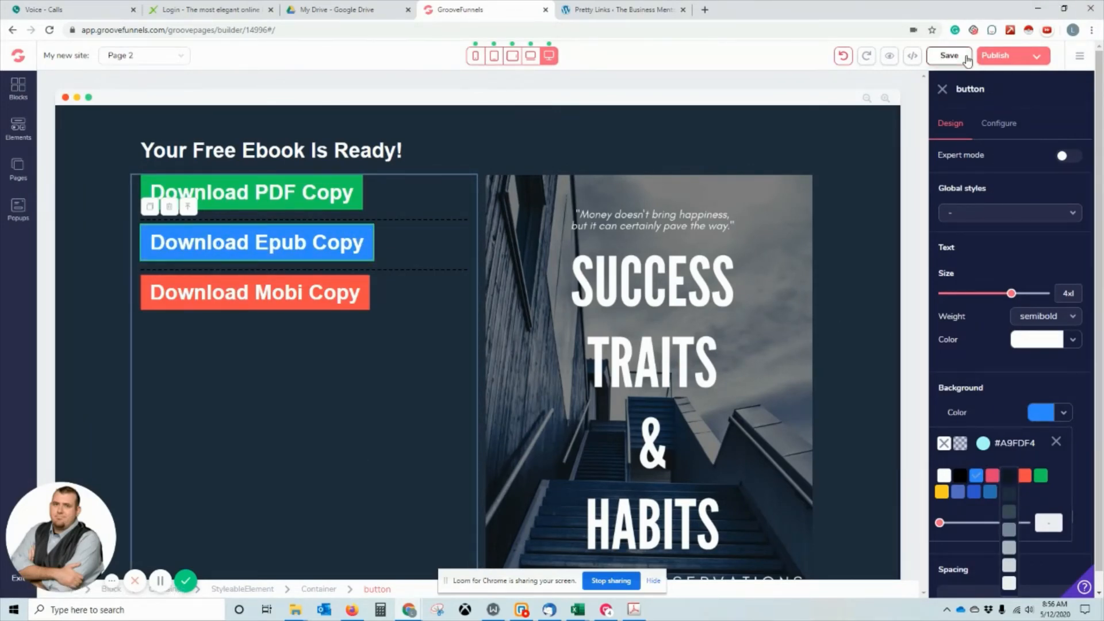
scroll(499, 381, "down", 3)
scroll(498, 381, "up", 3)
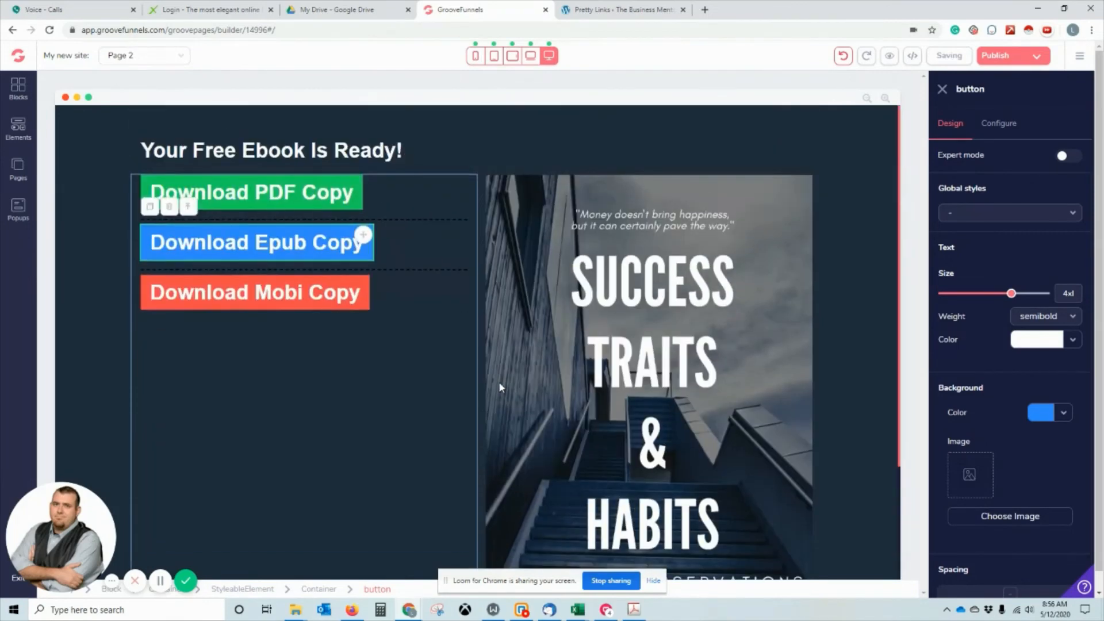
Change the GroovePages subdomain to "SuccessEbook" in the publish settings.
left_click(992, 56)
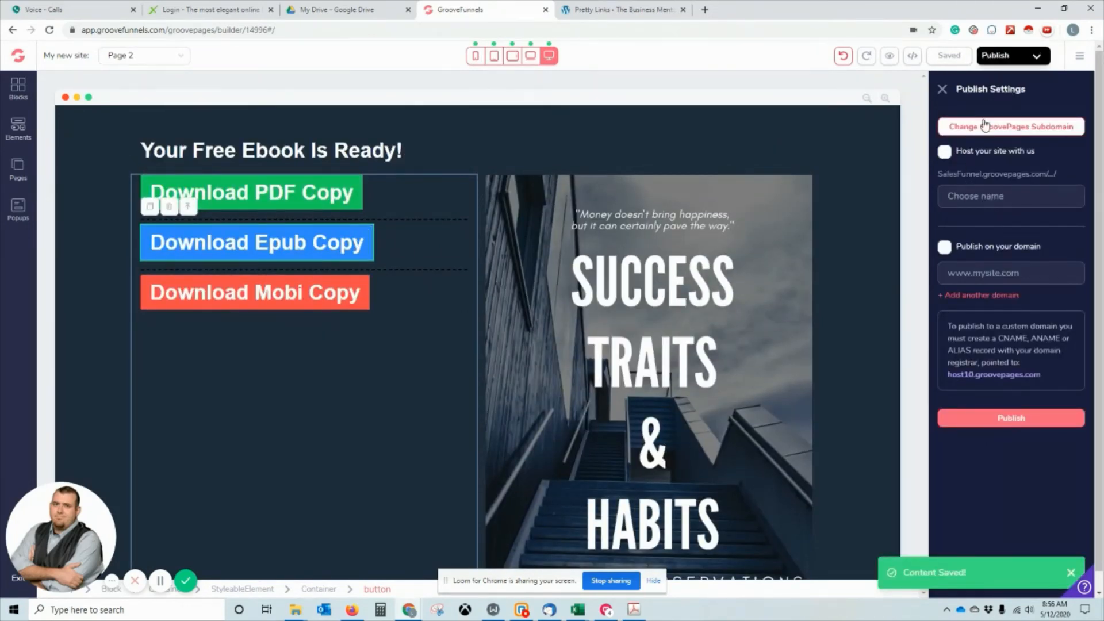
left_click(961, 128)
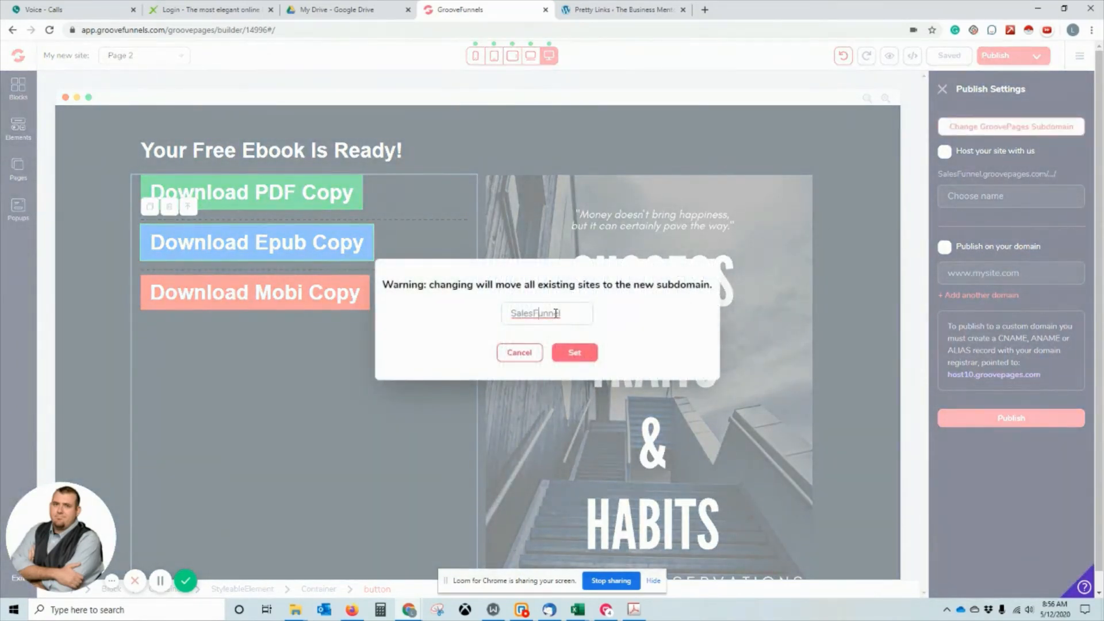
left_click_drag(555, 313, 388, 320)
type("su")
key("BackSpace")
key("BackSpace")
type("SuccessEbook")
left_click(577, 351)
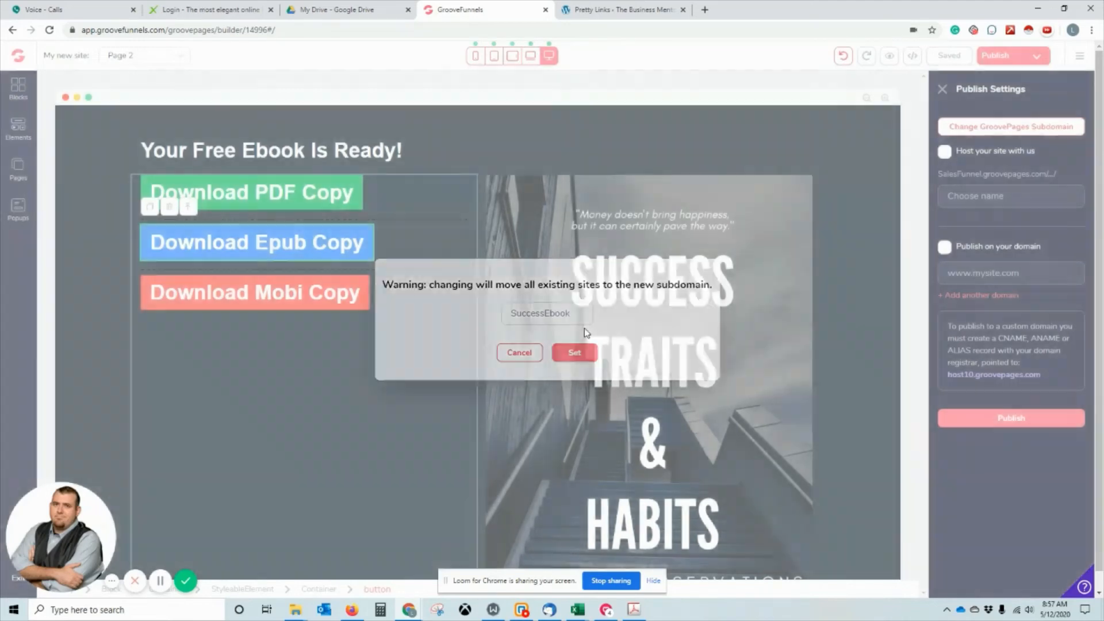
Enable hosting the site with GroovePages, name the site folder "Ebook" and publish it.
left_click(944, 153)
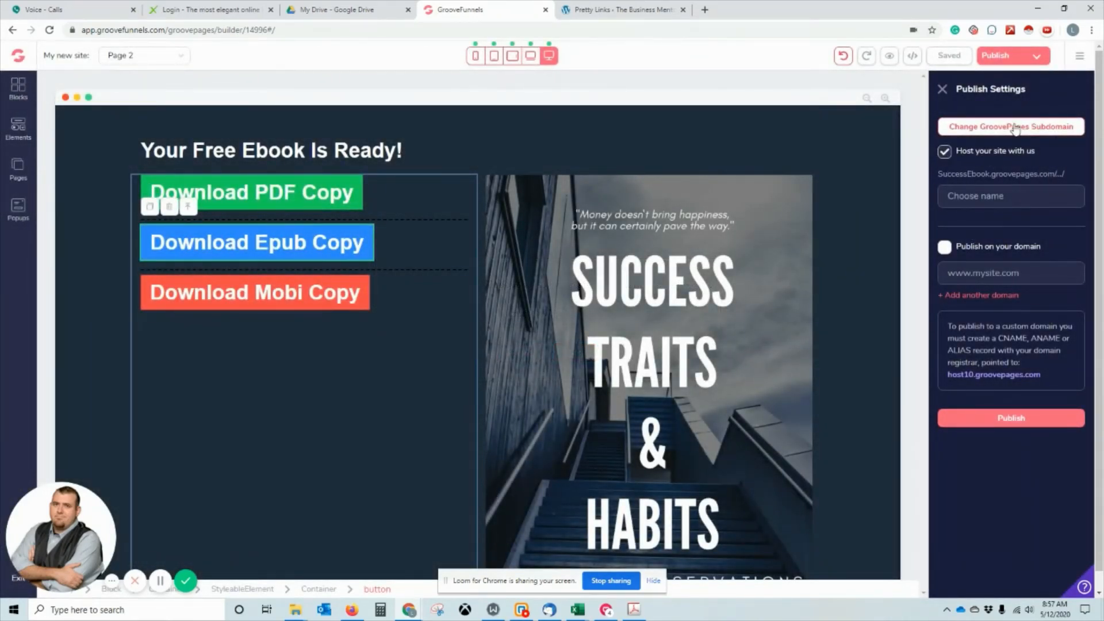
left_click(1018, 418)
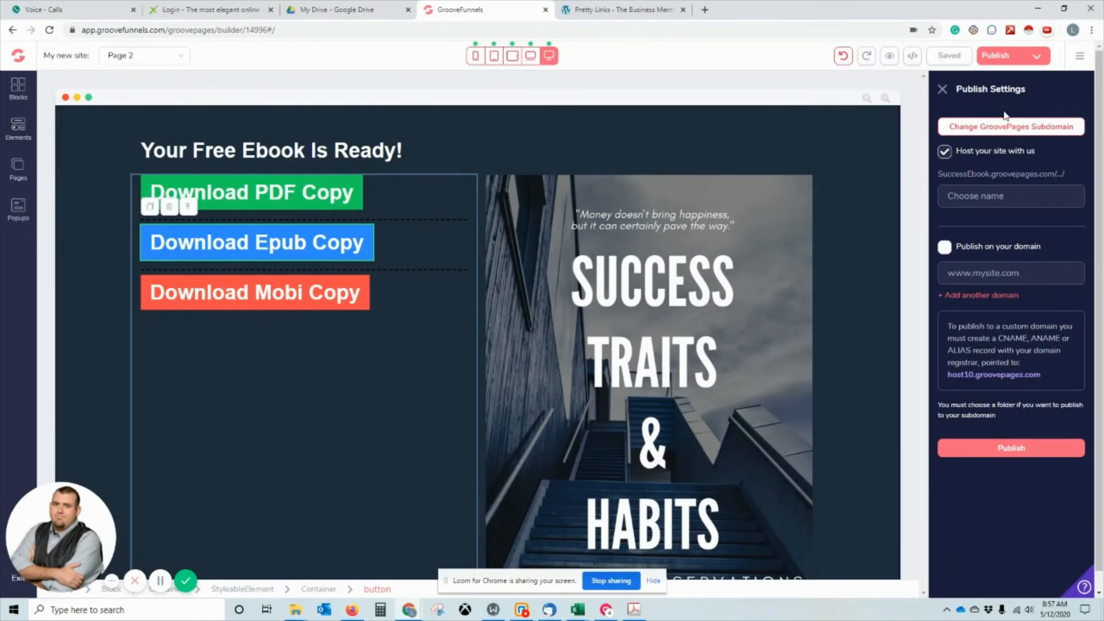
left_click(991, 202)
type("Ebook")
left_click(1081, 453)
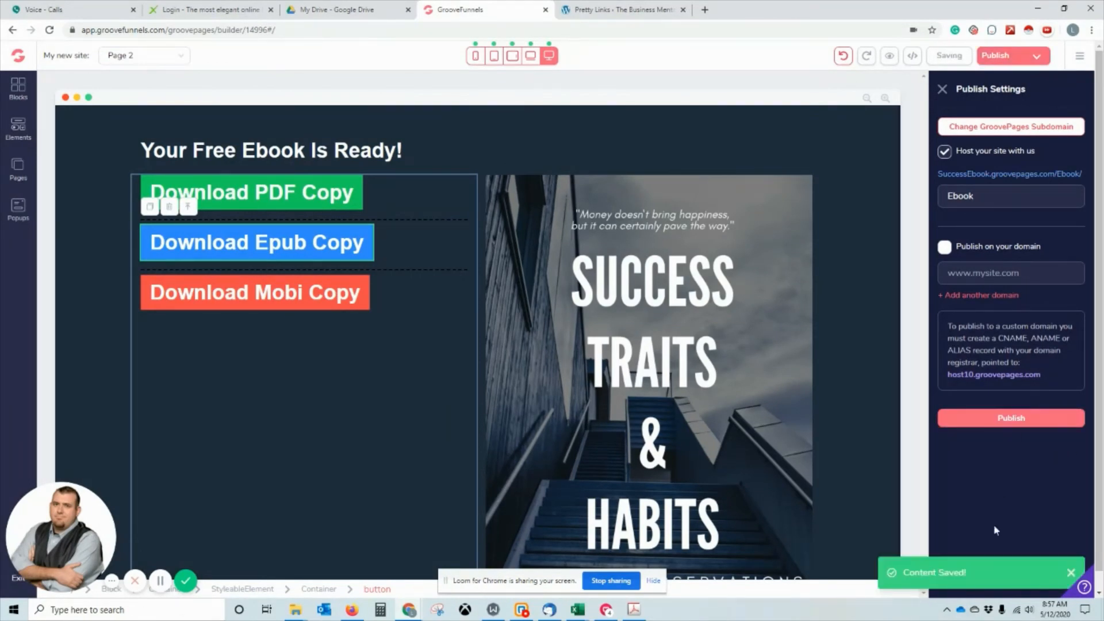
Open the published SuccessEbook.groovepages.com/Ebook/ link in its own incognito window and enlarge it to full screen.
right_click(1012, 178)
left_click(1012, 205)
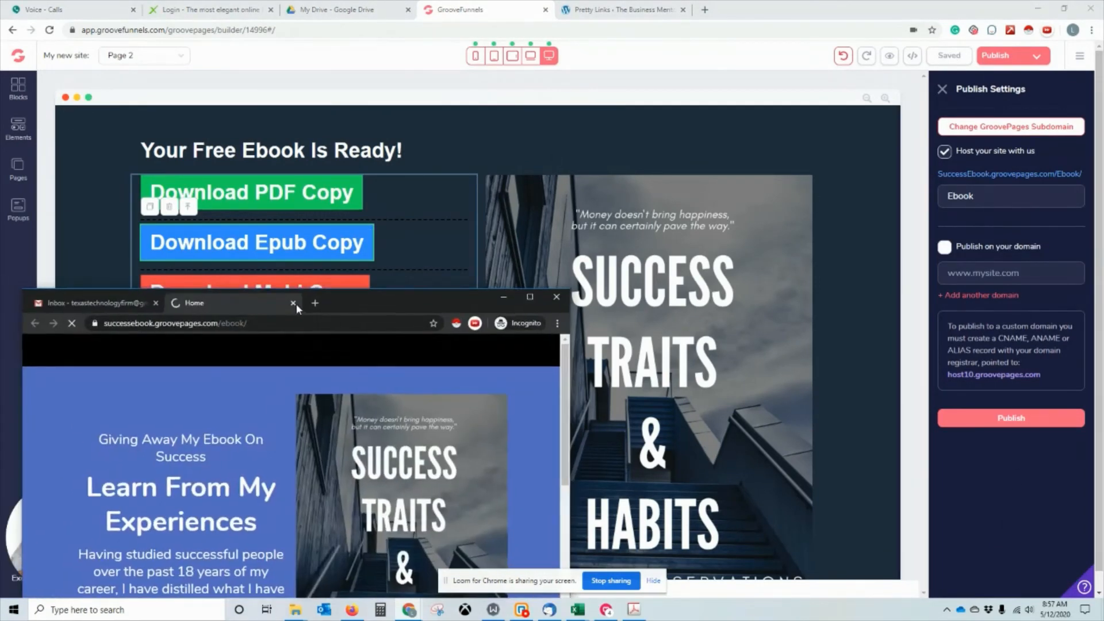
left_click_drag(296, 303, 428, 5)
left_click(426, 2)
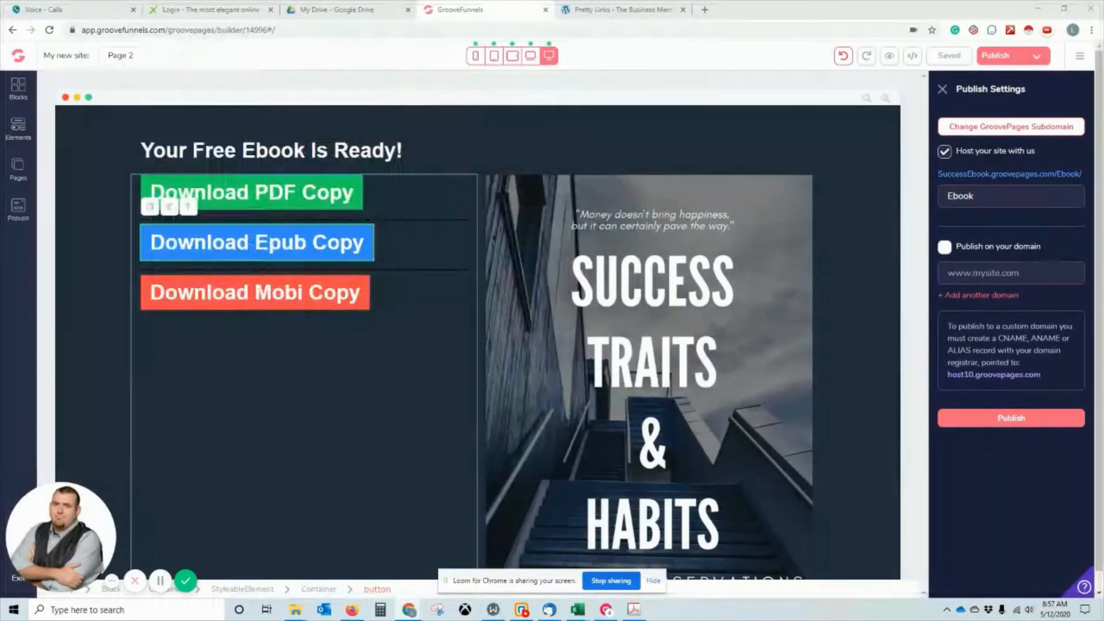
left_click_drag(1, 253, 636, 5)
Fill in the opt-in form's email field with a saved email address on the published landing page.
left_click(316, 355)
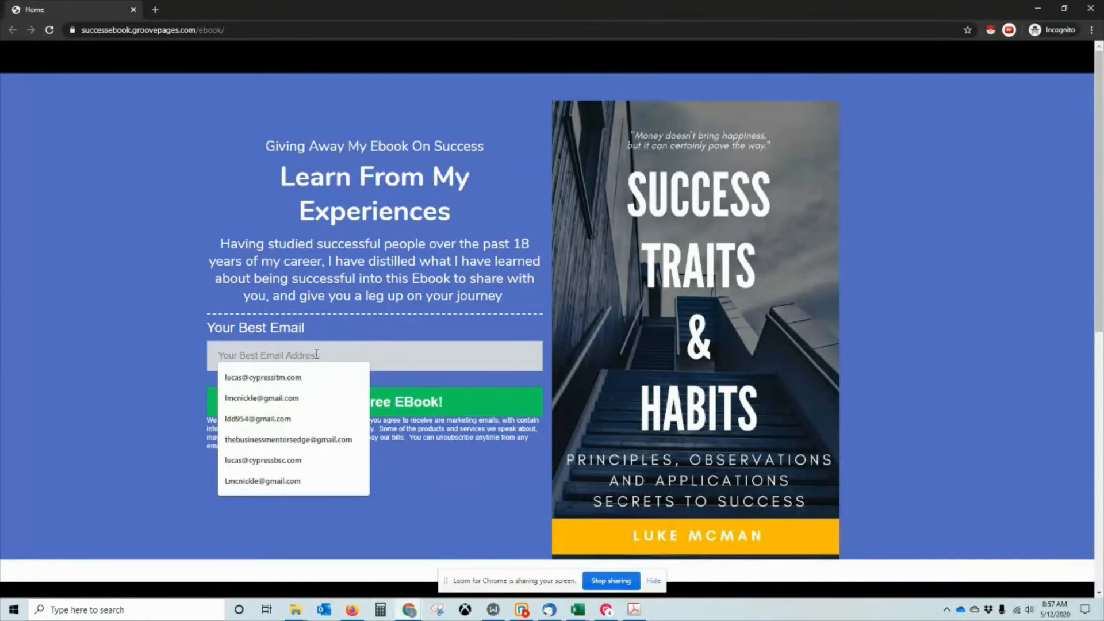
left_click(385, 279)
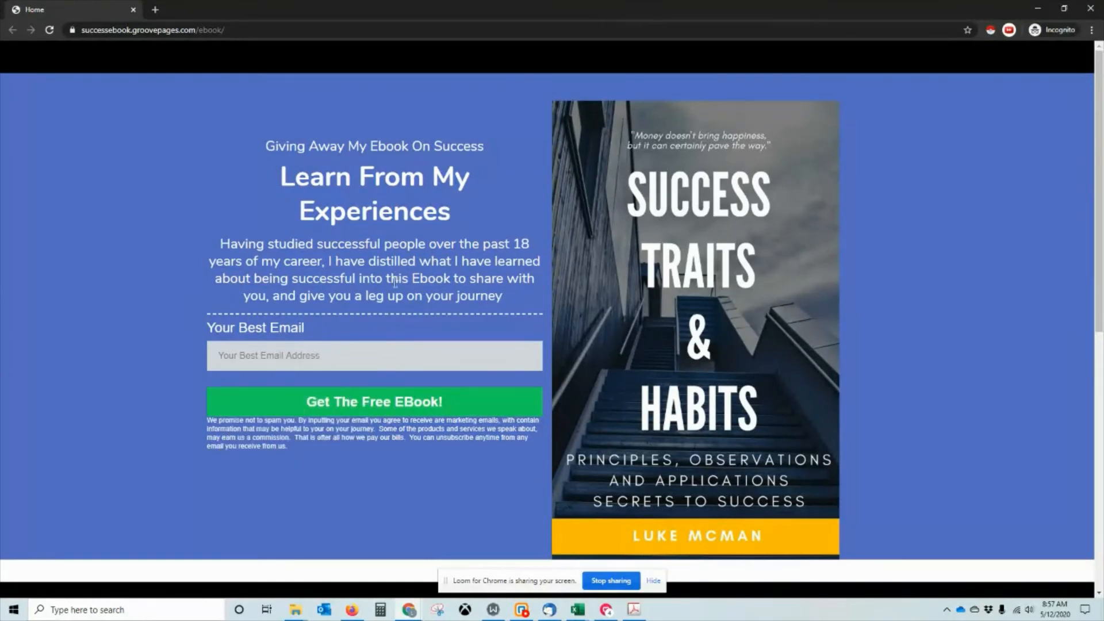
left_click(337, 355)
type("kl")
left_click(284, 379)
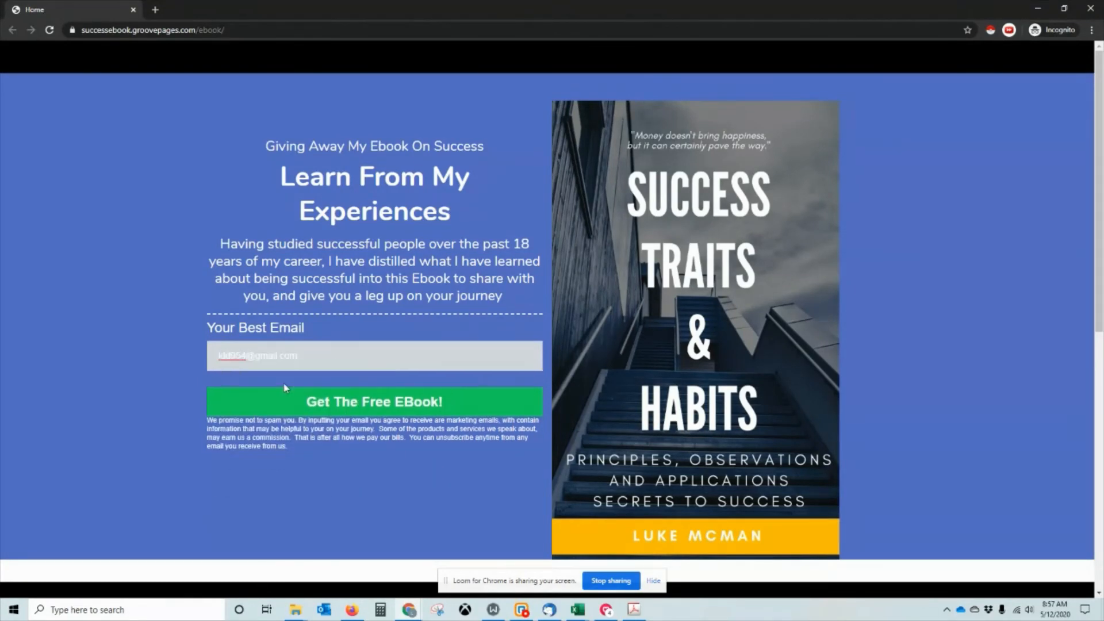
Submit the opt-in form on the published landing page to get the free ebook.
left_click(352, 482)
scroll(436, 430, "down", 4)
scroll(402, 448, "up", 4)
left_click(395, 409)
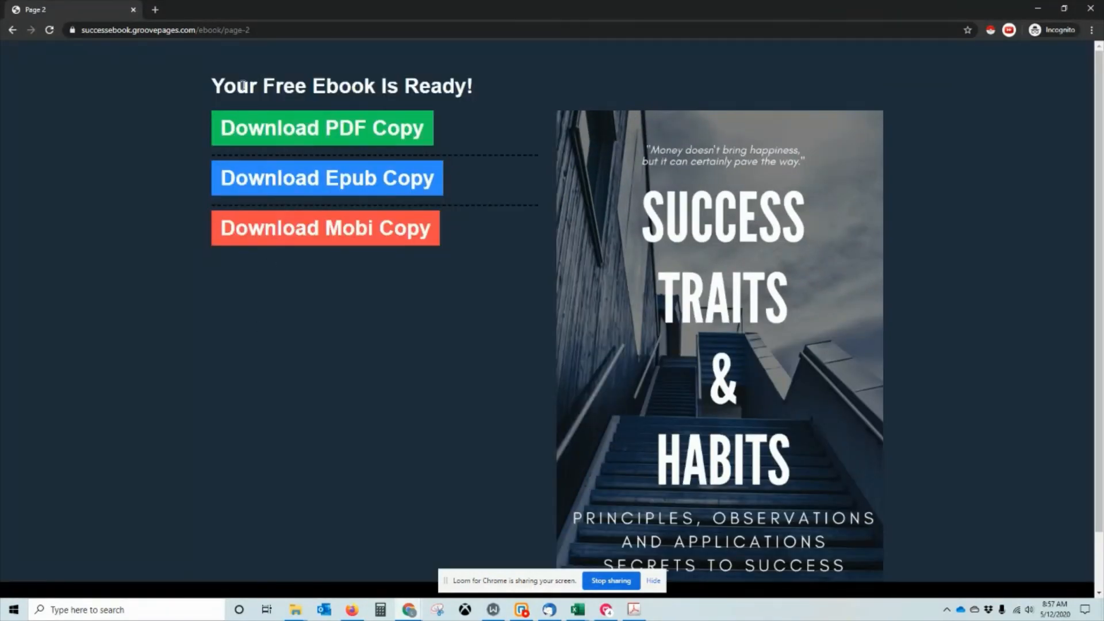
Test the PDF and Epub download buttons on the live delivery page, closing each opened Drive tab, and move the incognito window aside.
left_click(369, 144)
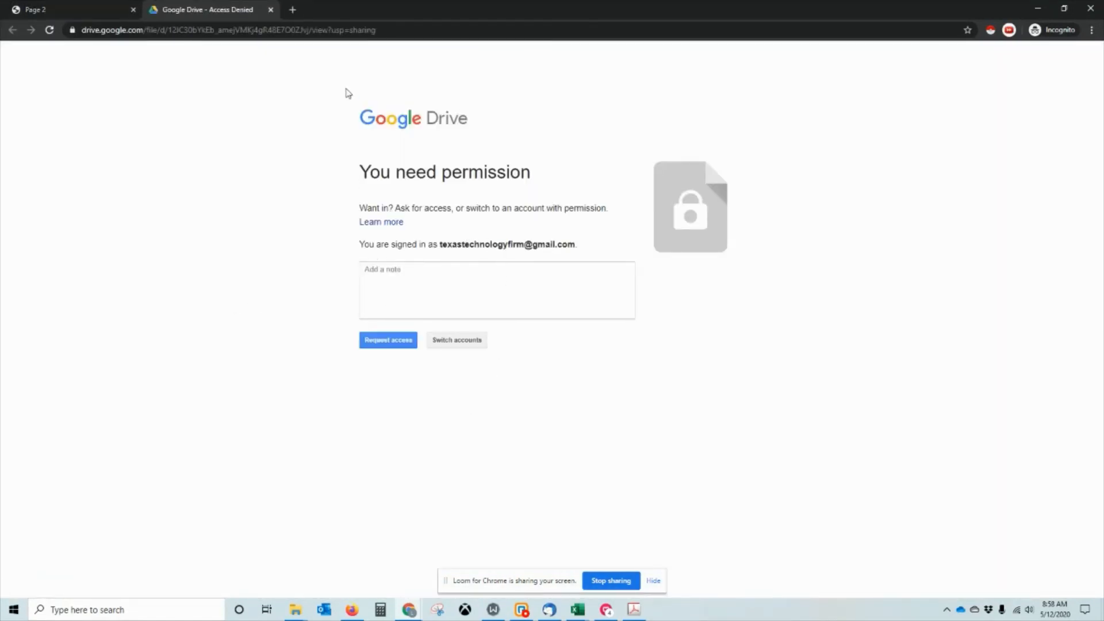
left_click(272, 11)
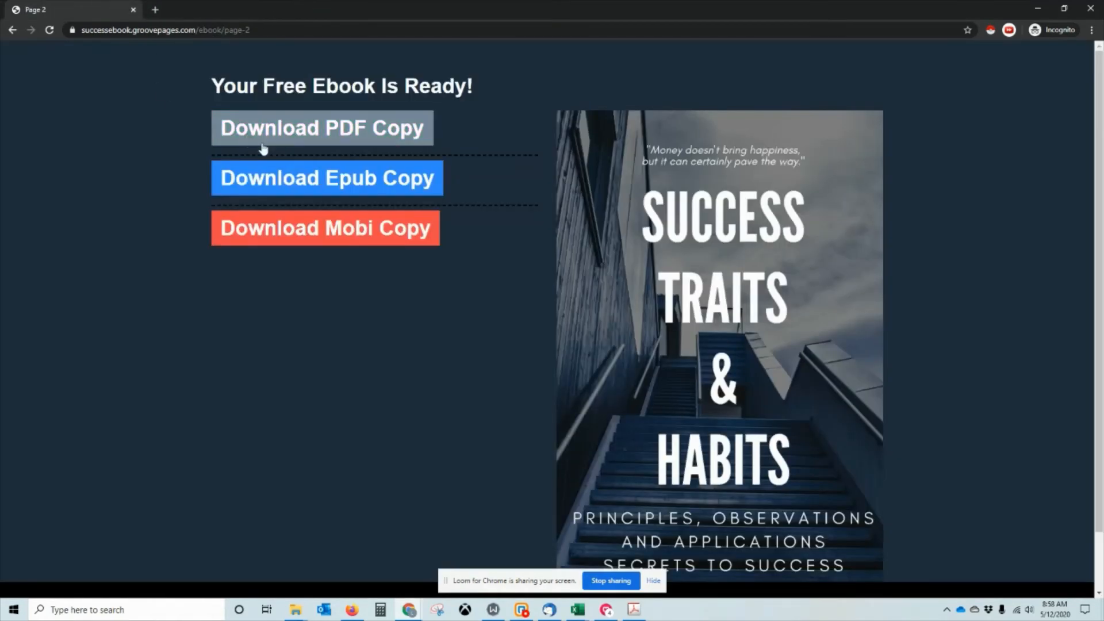
left_click(292, 176)
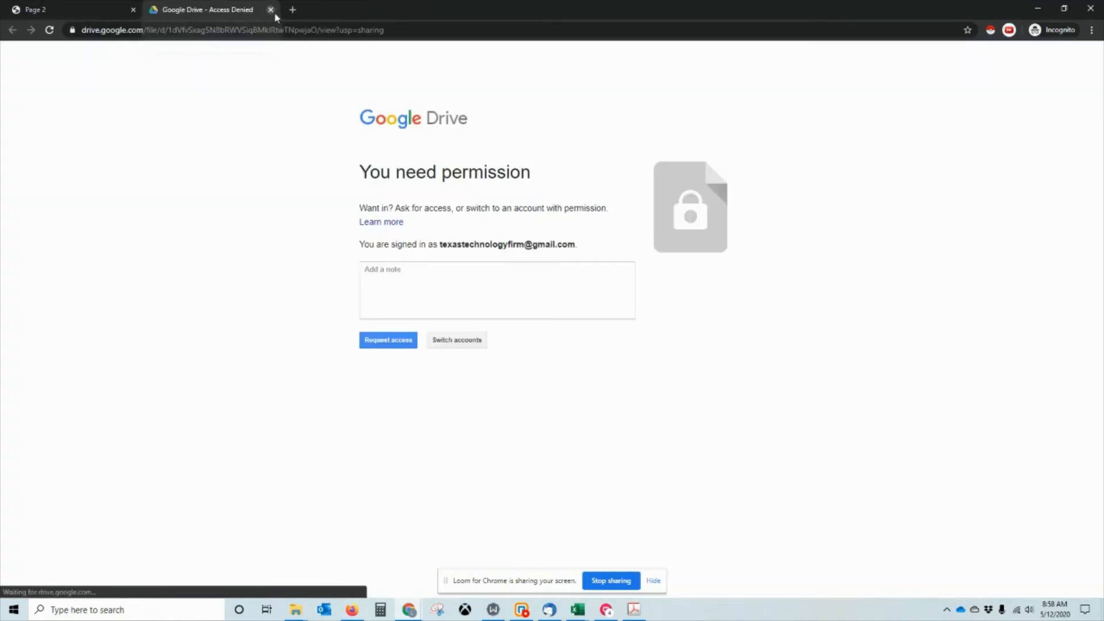
left_click(270, 10)
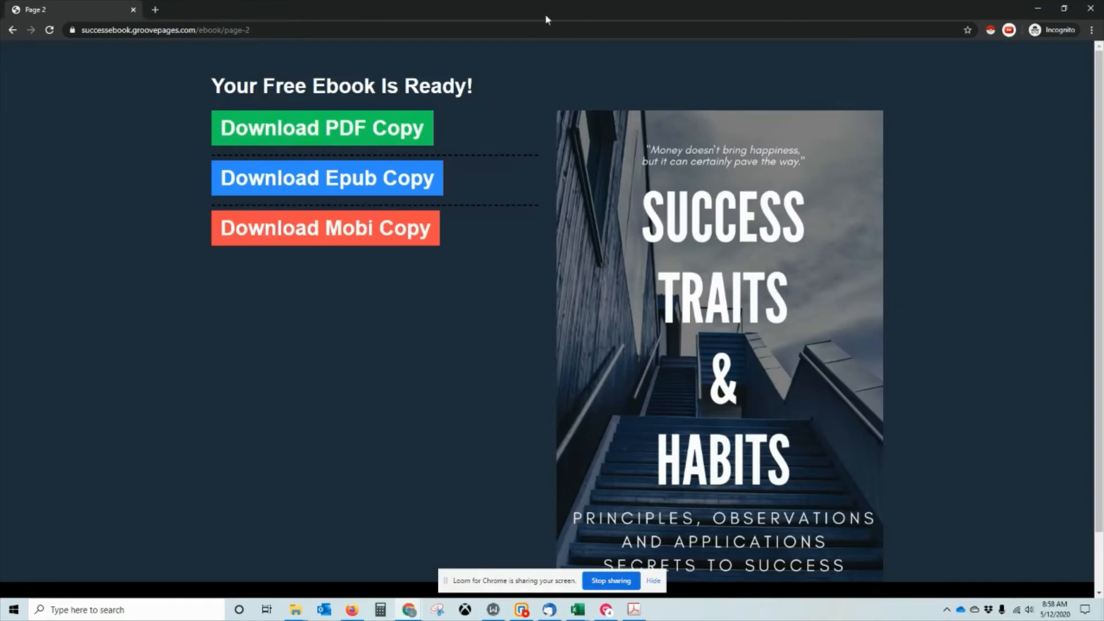
left_click_drag(565, 6, 0, 341)
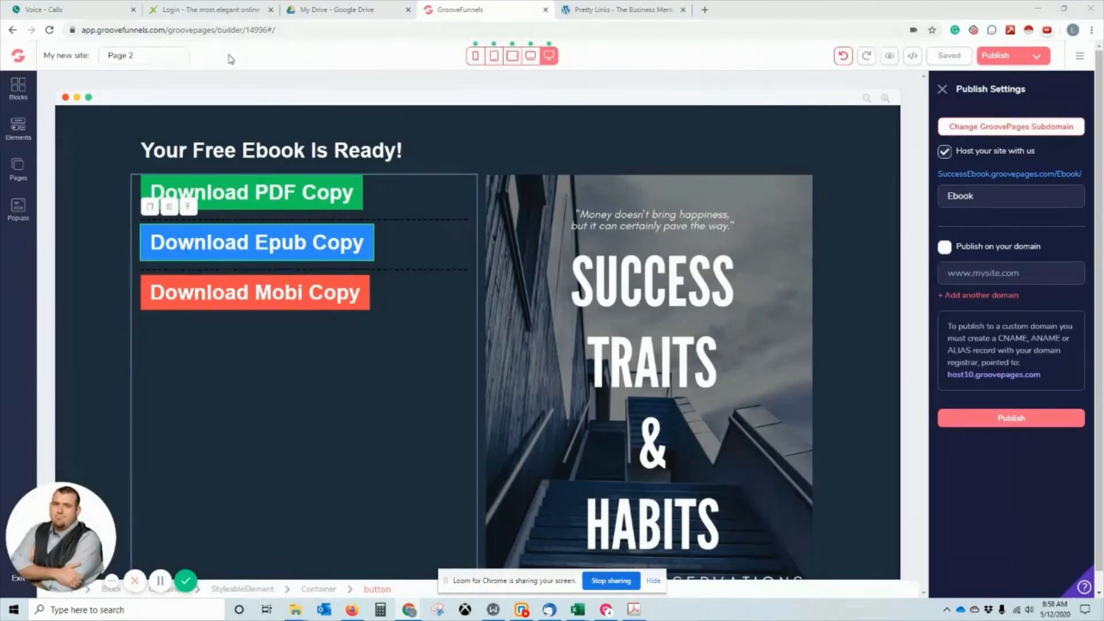
In Google Drive, check the mobi file's link access and Viewer role, copy its link and close the sharing settings.
left_click(342, 10)
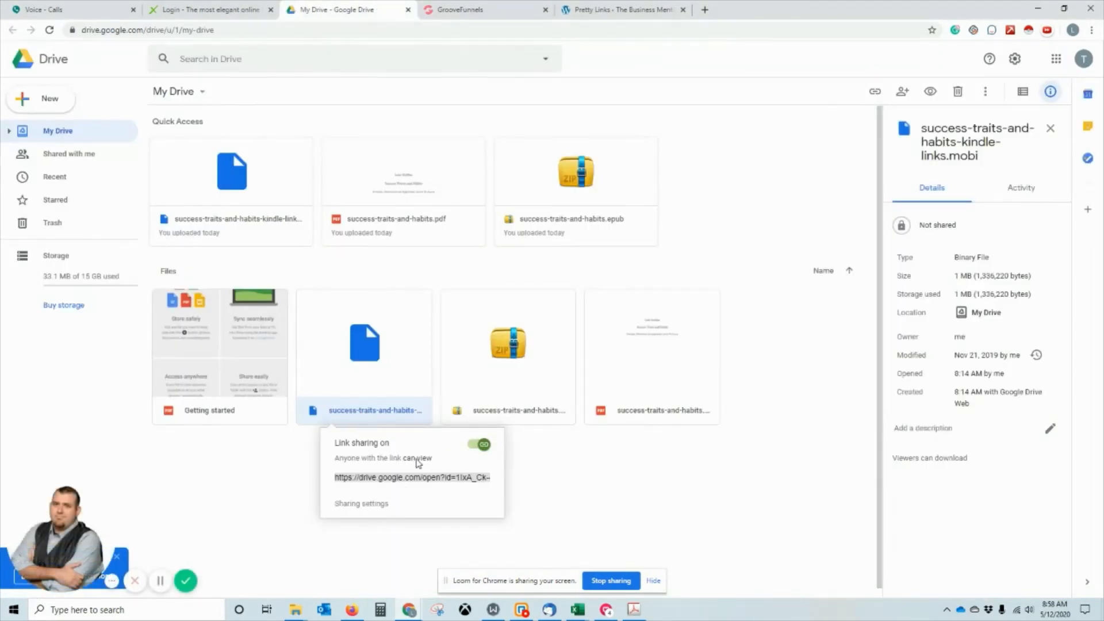
left_click(383, 509)
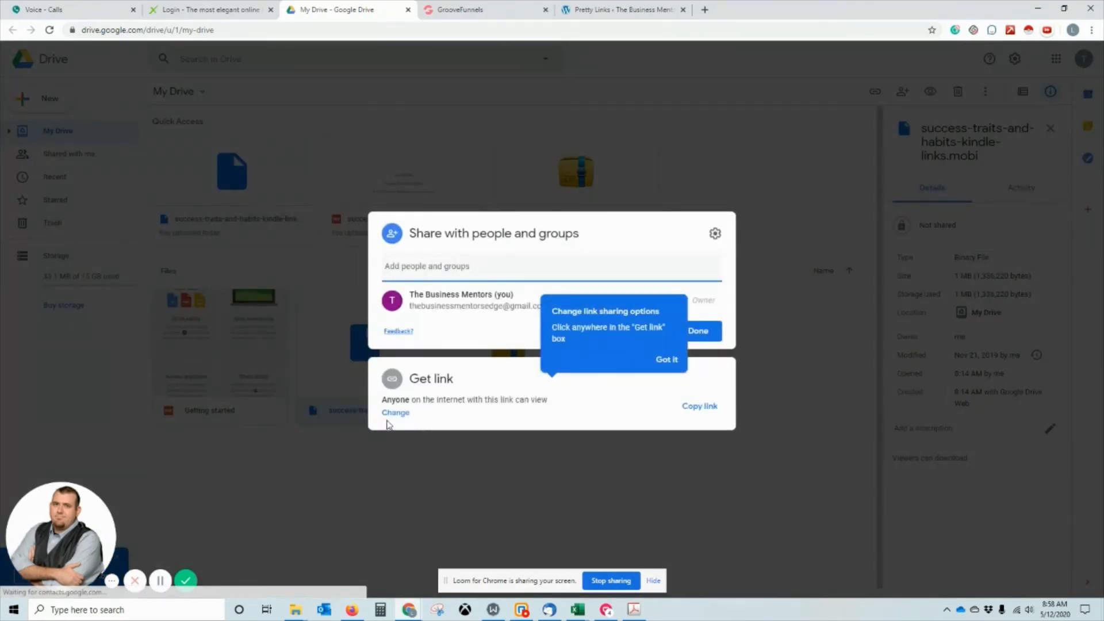
left_click(393, 413)
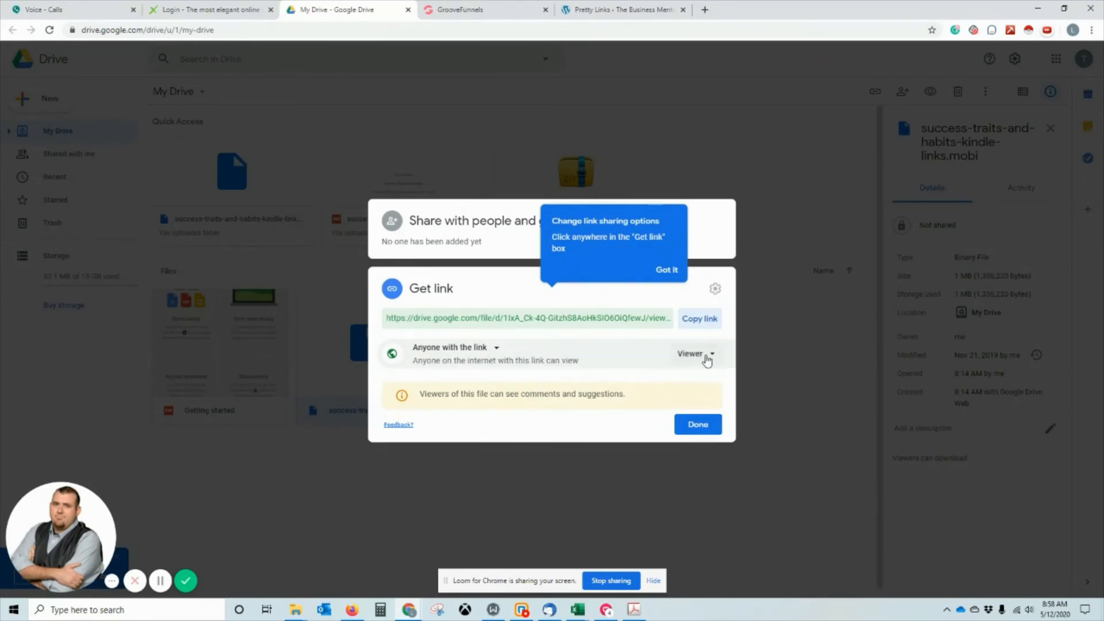
left_click(706, 357)
left_click(706, 356)
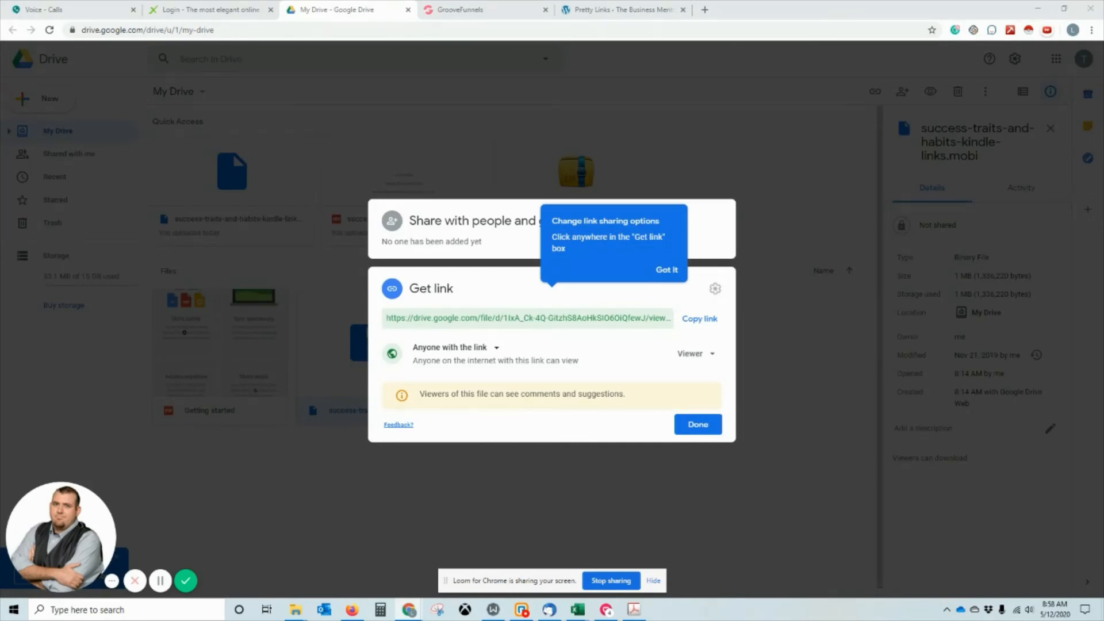
left_click(559, 319)
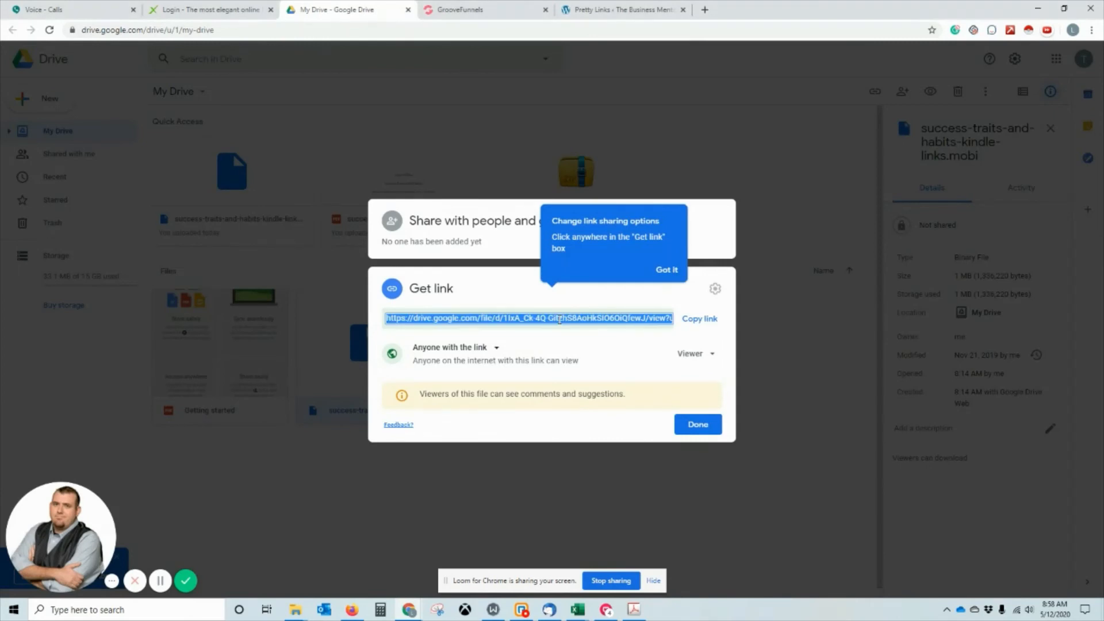
left_click(705, 320)
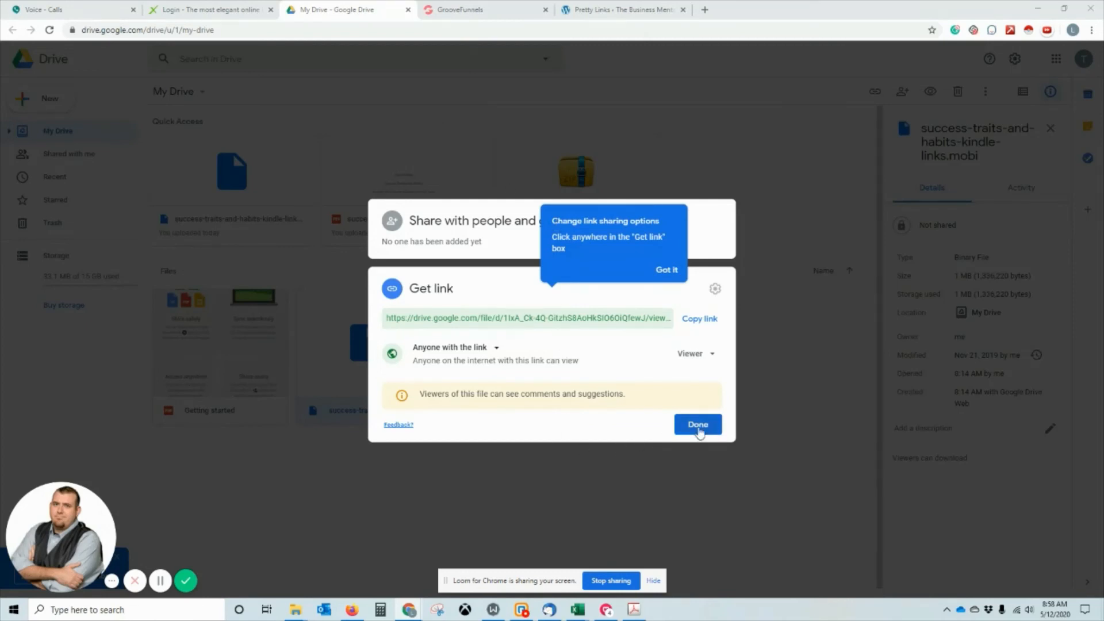
left_click(698, 427)
Turn on link sharing for success-traits-and-habits.pdf so anyone with the link can view it.
left_click(633, 358)
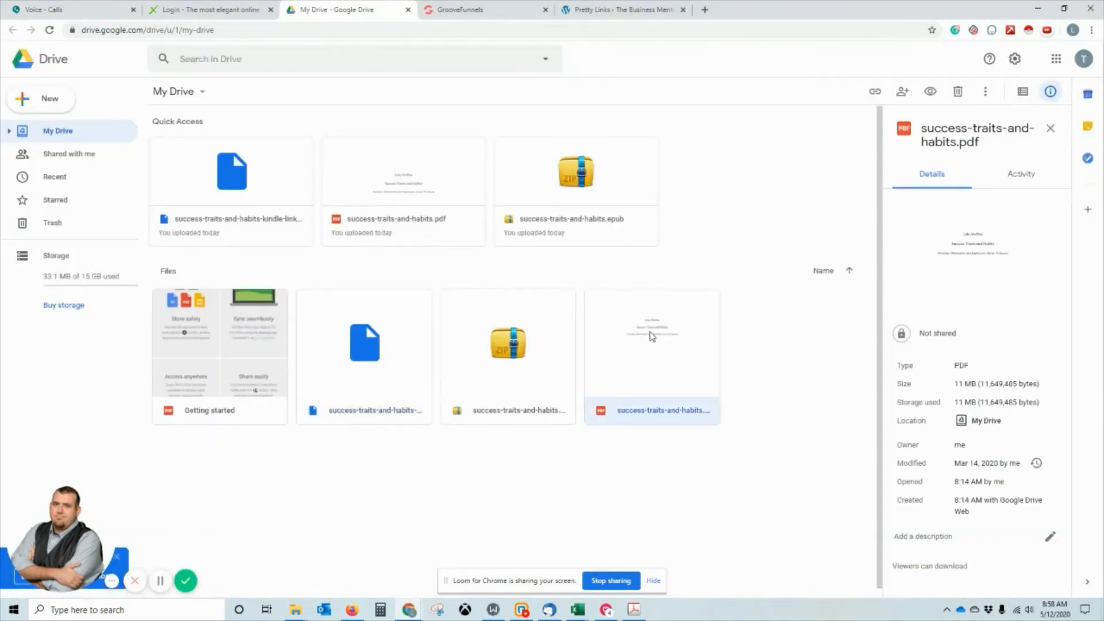
right_click(651, 336)
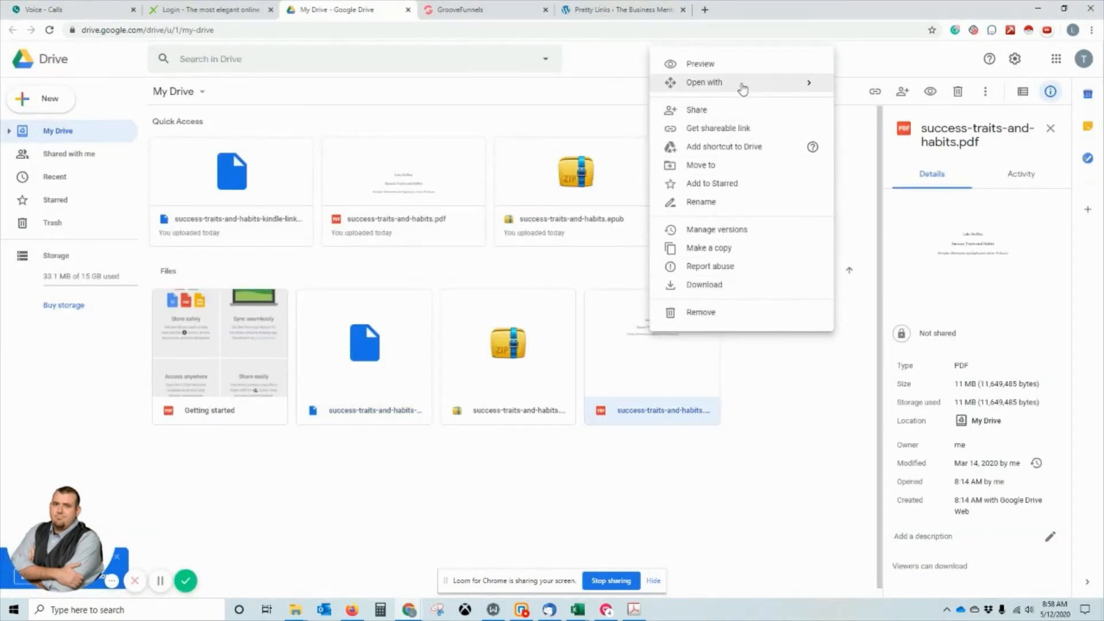
left_click(731, 125)
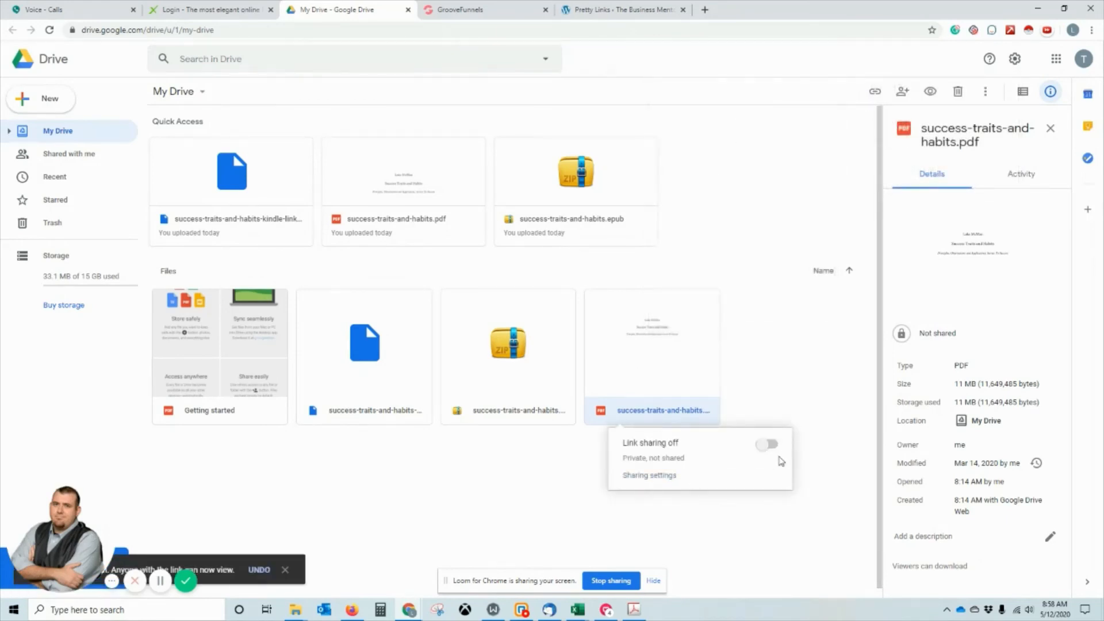
left_click(775, 442)
right_click(698, 374)
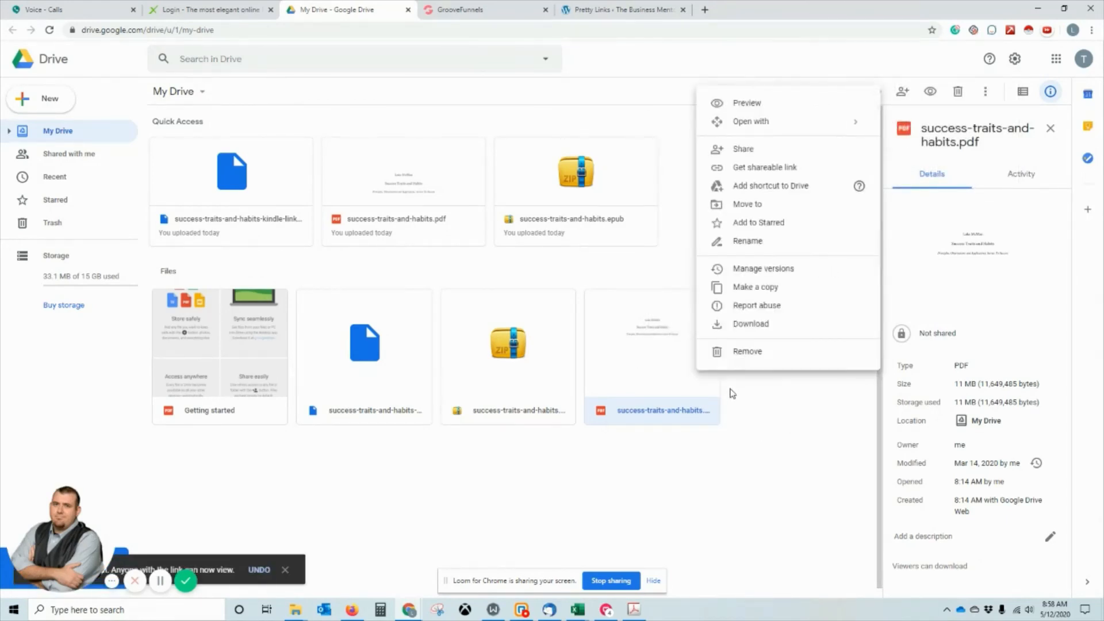
left_click(768, 167)
left_click(709, 481)
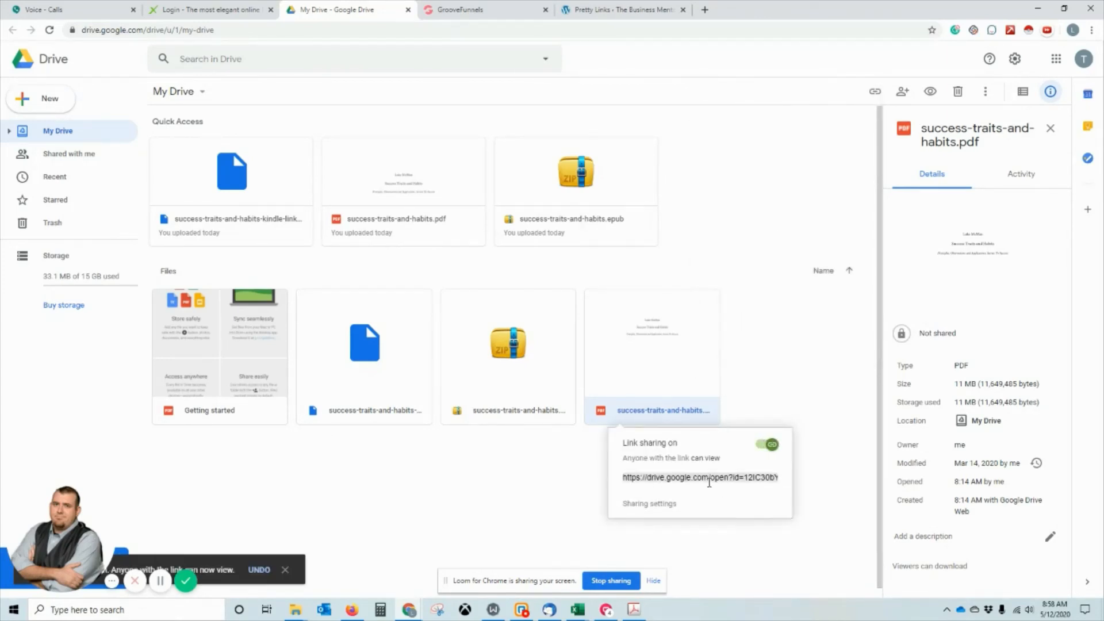
Open the PDF's detailed sharing settings and copy its Viewer link.
left_click(658, 507)
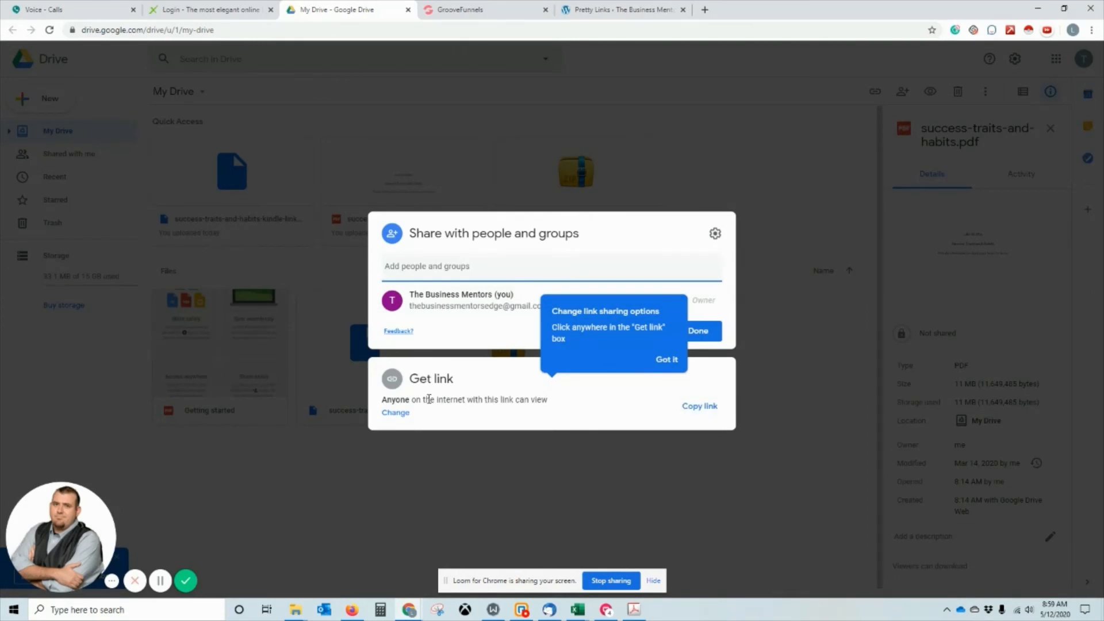
left_click(395, 413)
left_click(710, 322)
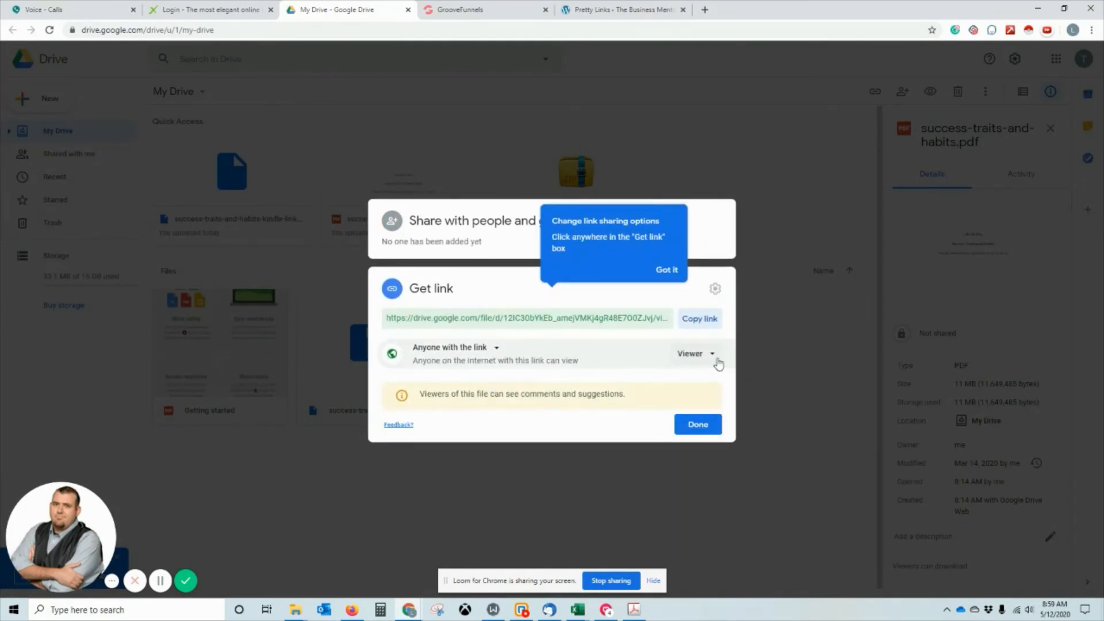
Replace the target URL of the go/SuccessEbookPDF pretty link with the copied PDF link and update it.
left_click(513, 10)
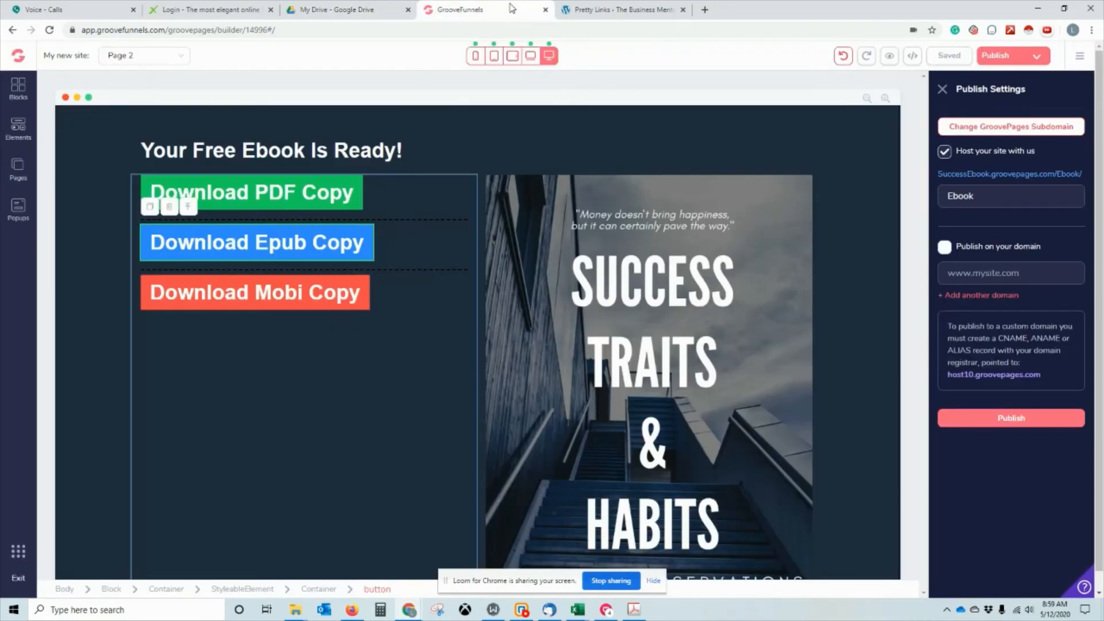
left_click(580, 10)
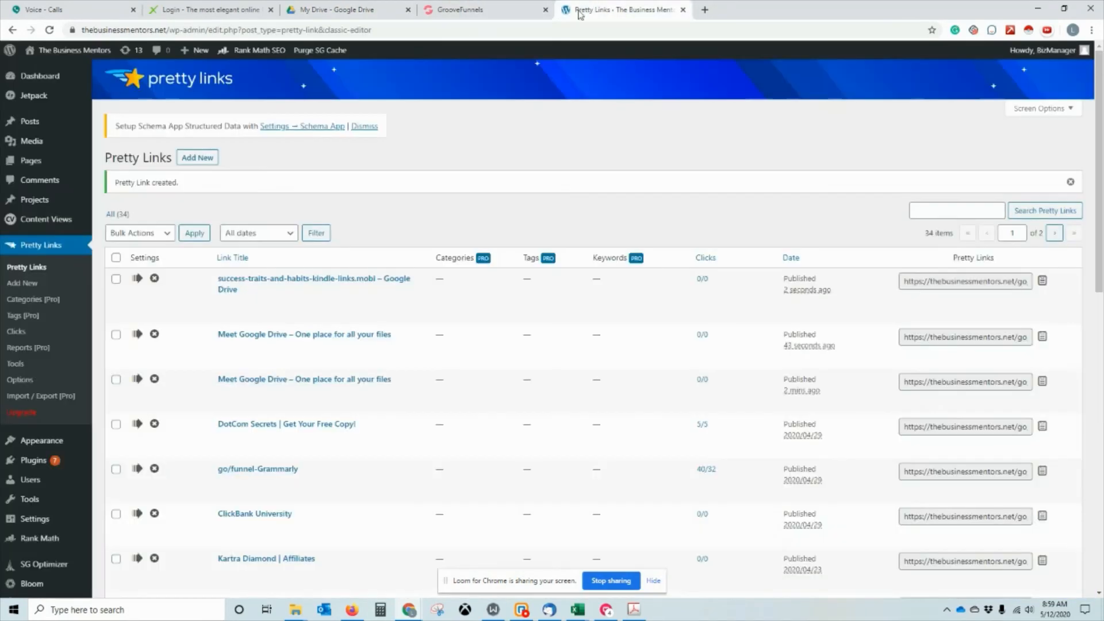
left_click(275, 380)
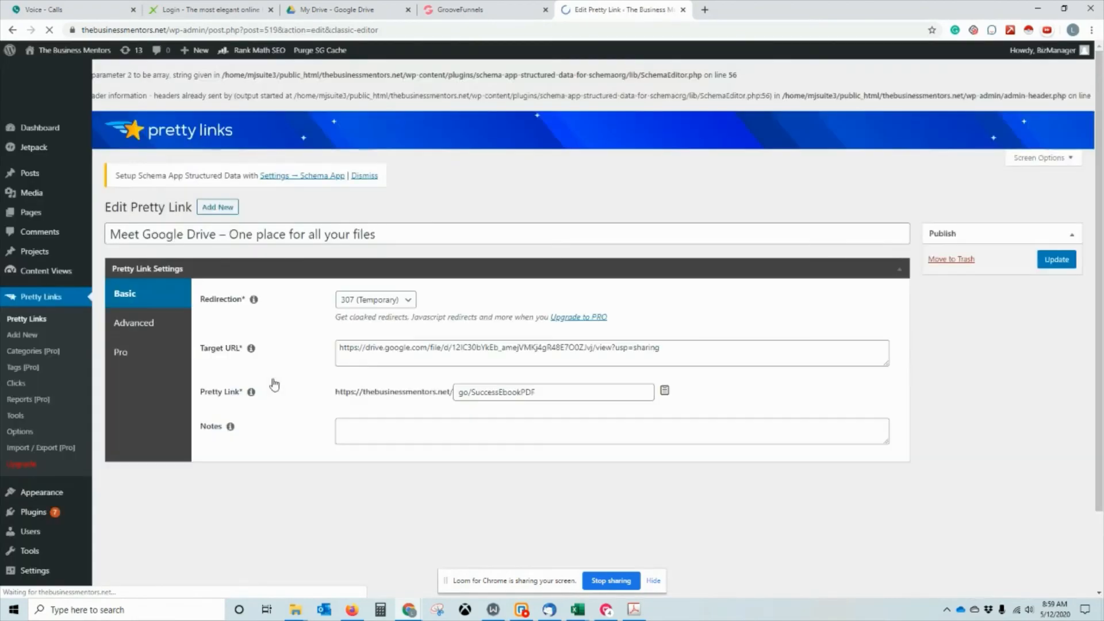
triple_click(466, 364)
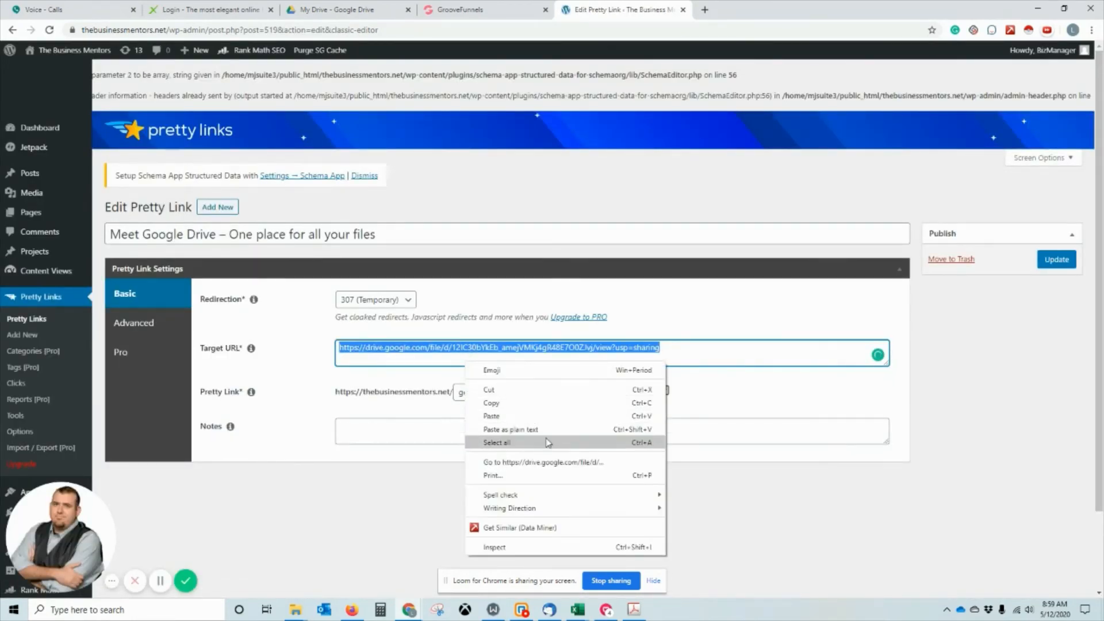
left_click(542, 423)
left_click(1060, 260)
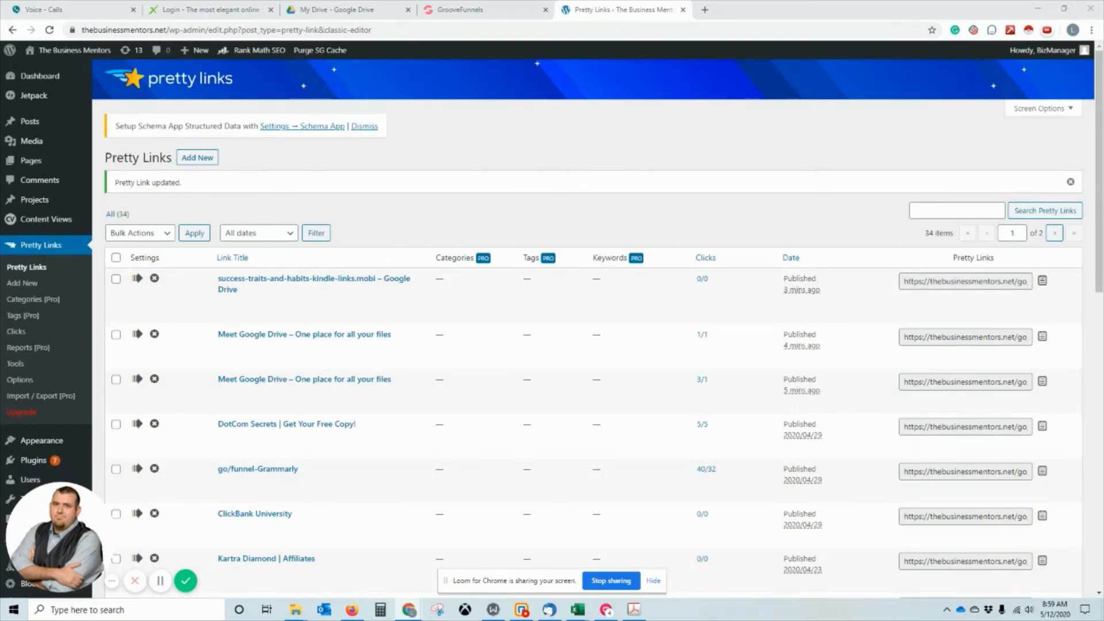
Bring back the incognito delivery page, test the PDF download button, skim the opened ebook and put the window away.
left_click_drag(0, 193, 876, 80)
left_click(495, 78)
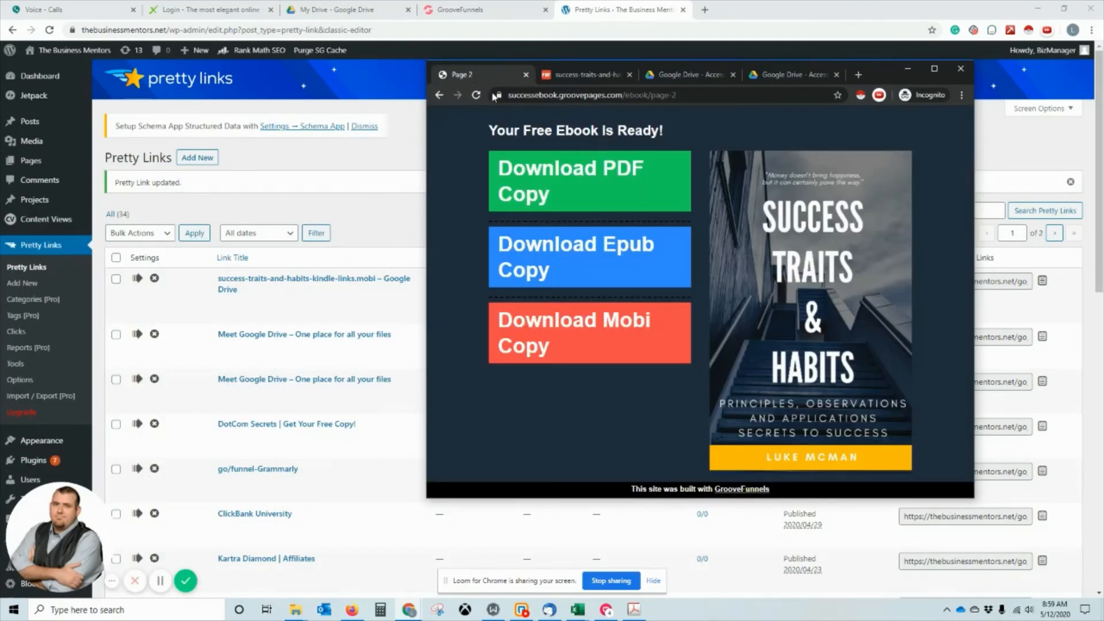
left_click(544, 178)
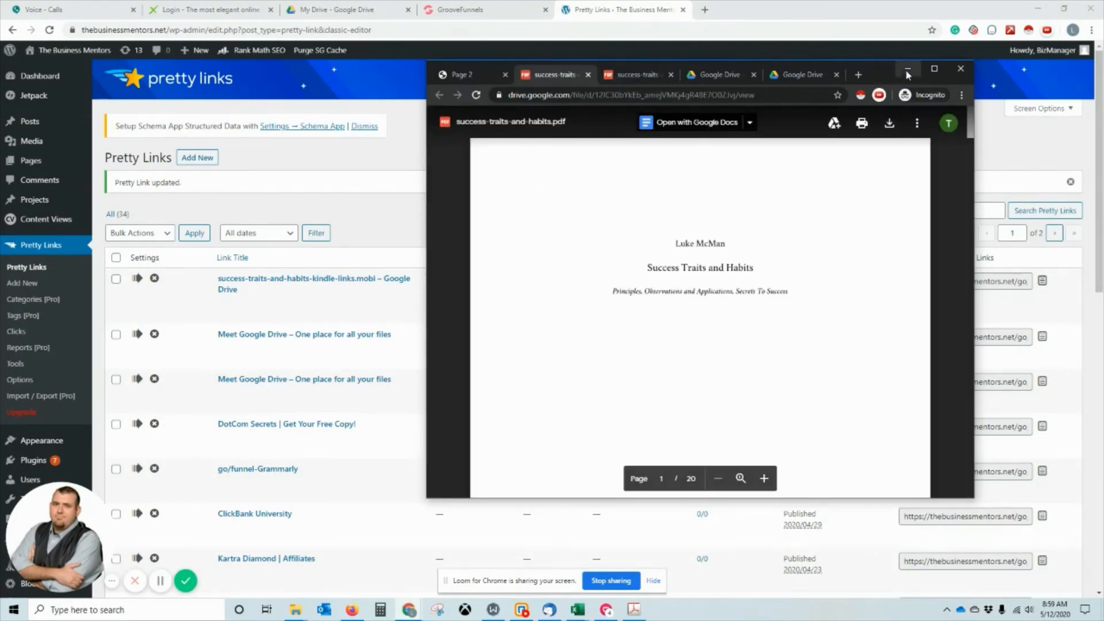
scroll(741, 302, "down", 20)
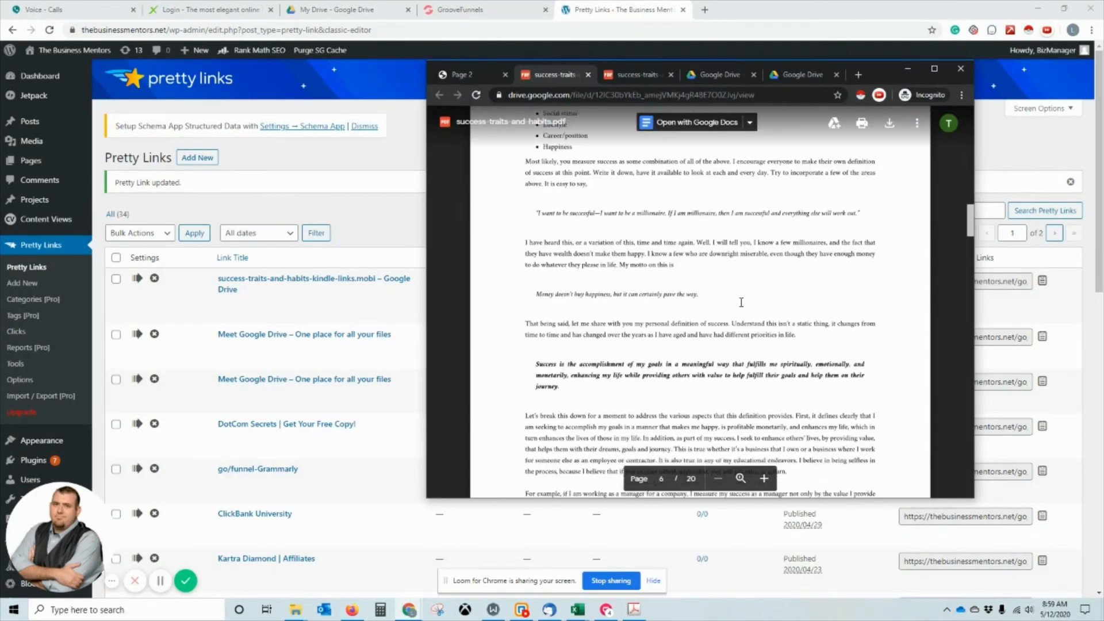
left_click(879, 59)
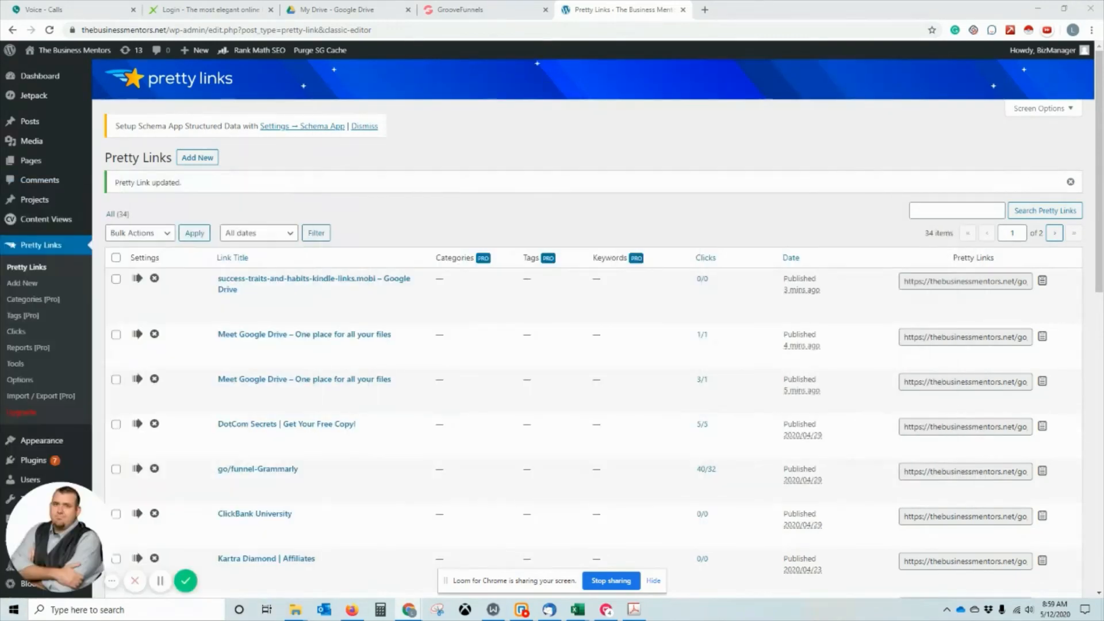
Close the PDF's sharing settings in Google Drive and get a shareable link for success-traits-and-habits.epub.
left_click(357, 11)
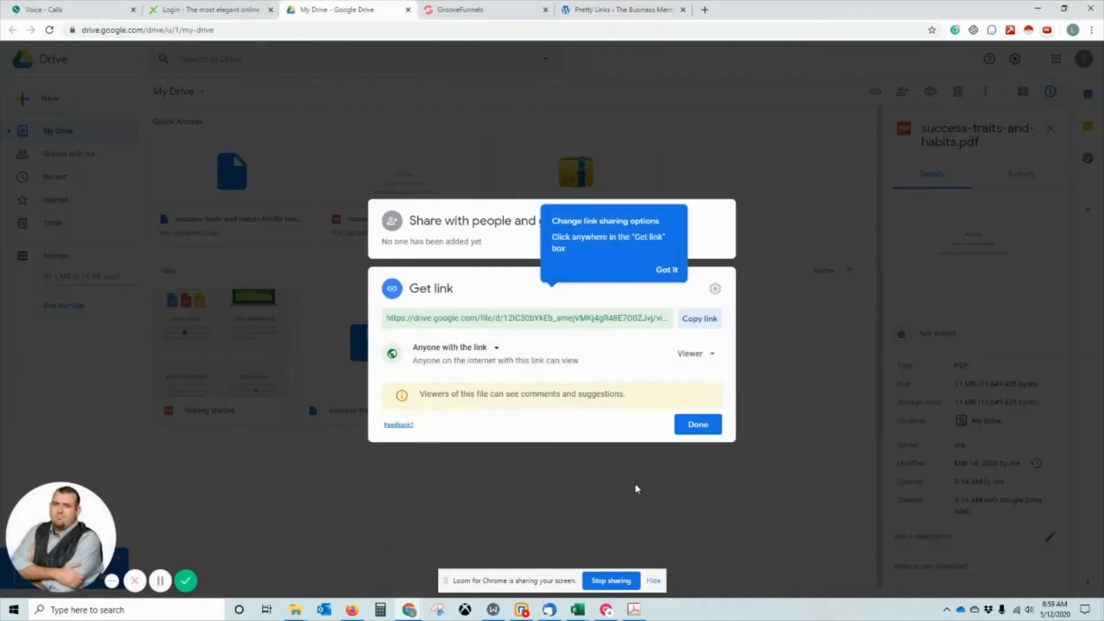
left_click(699, 426)
left_click(505, 333)
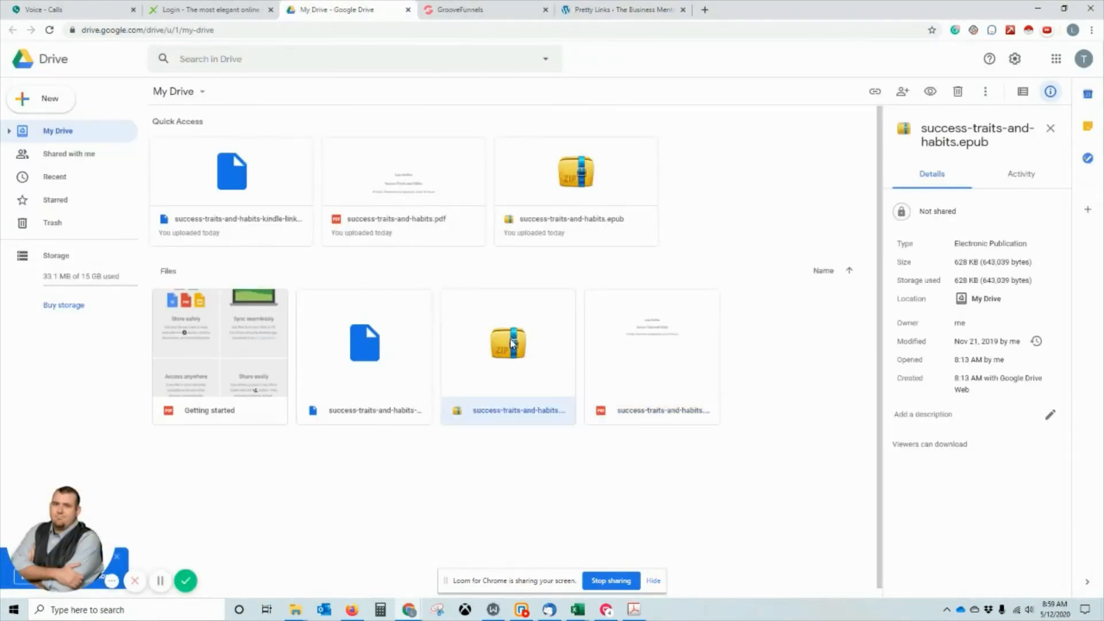
right_click(511, 343)
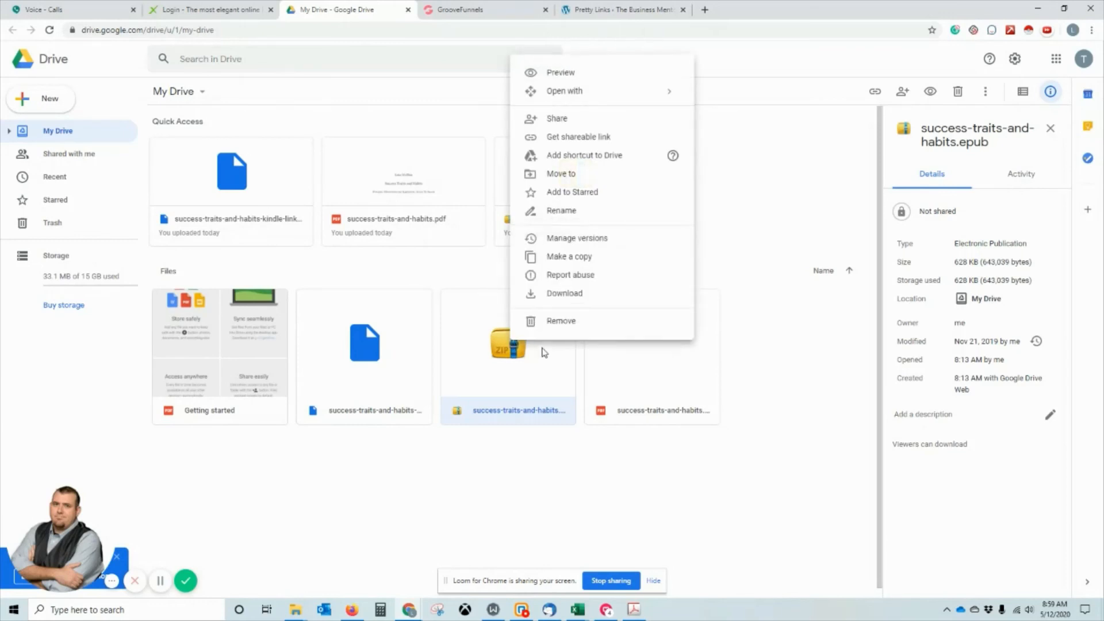
left_click(596, 138)
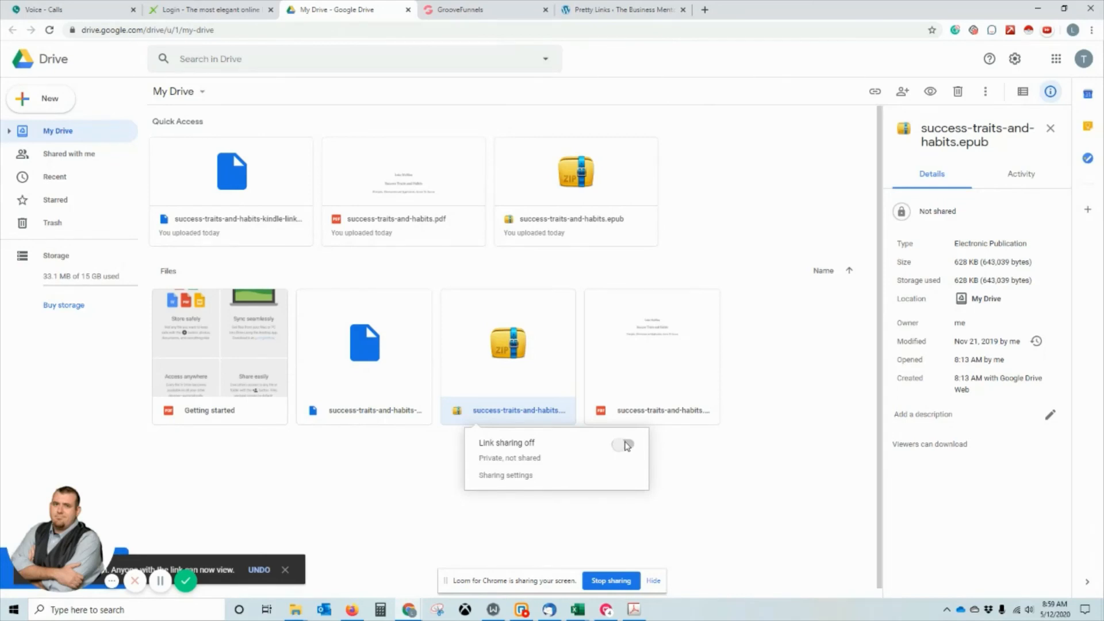
Copy the epub file's link from its sharing settings, review the link access and close the dialog.
left_click(510, 504)
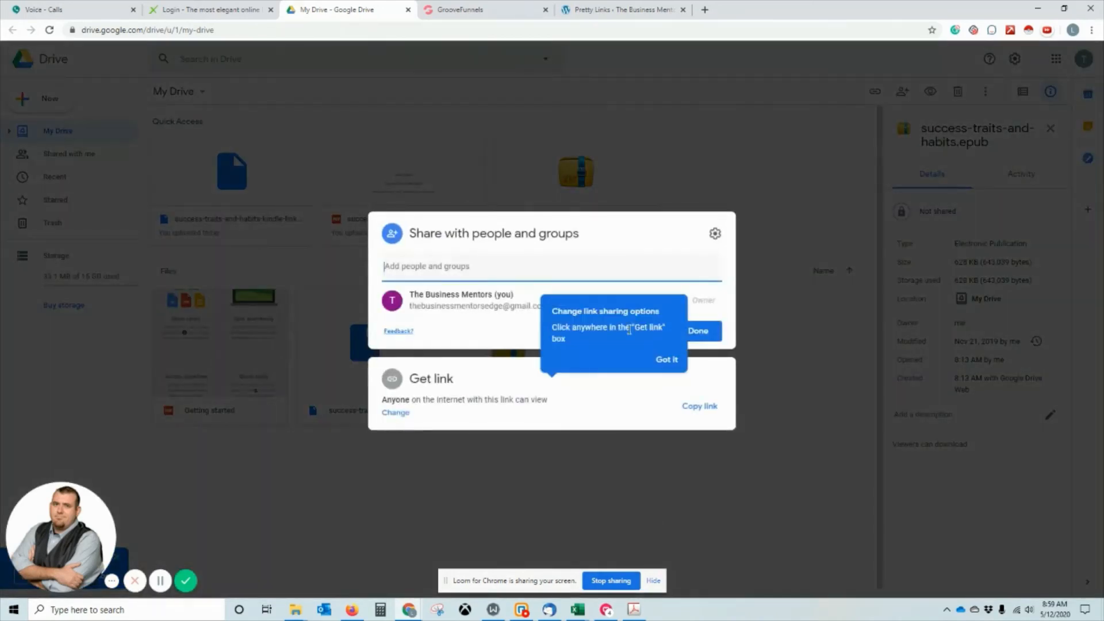
left_click(702, 405)
left_click(404, 413)
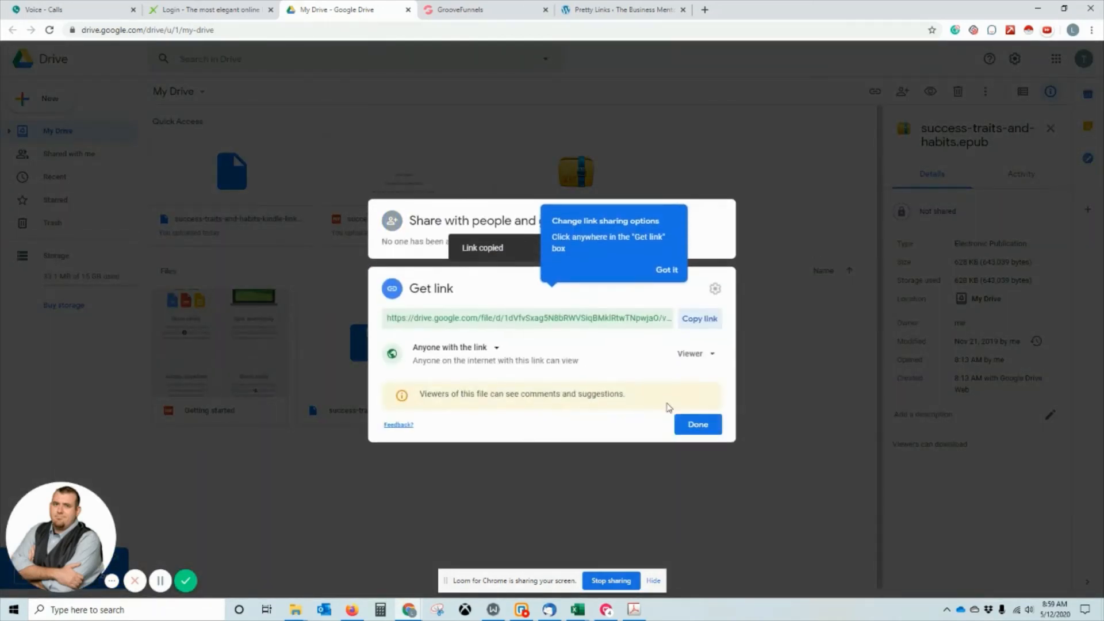
left_click(694, 334)
left_click(697, 424)
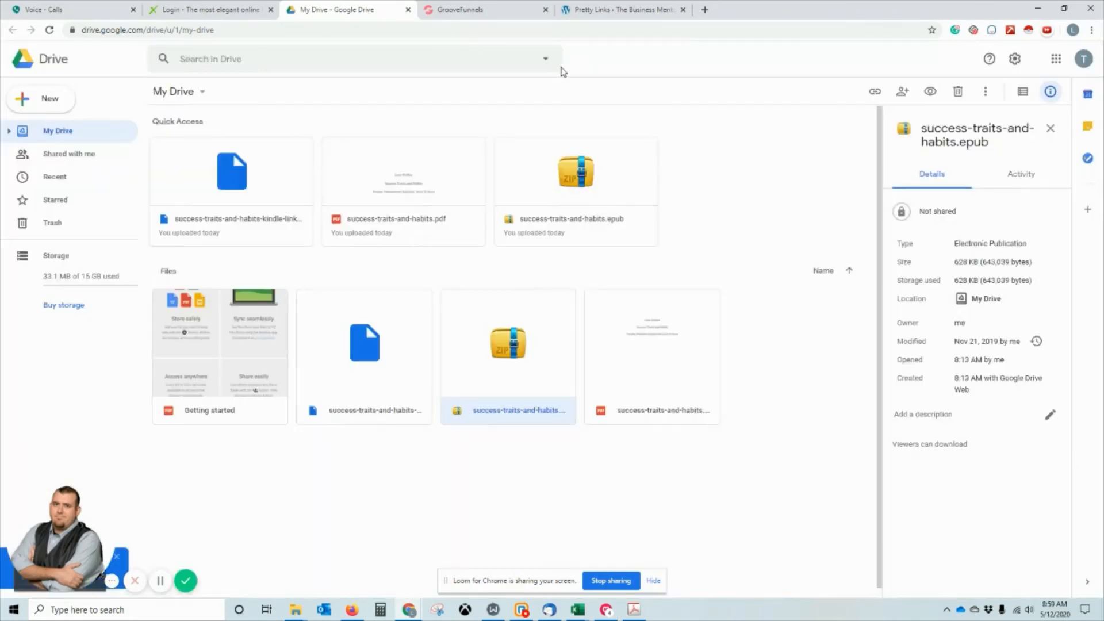
Switch to Pretty Links, replace the target URL of the go/SuccessEbookPubCopy link with the copied epub link and update it.
left_click(483, 9)
left_click(624, 9)
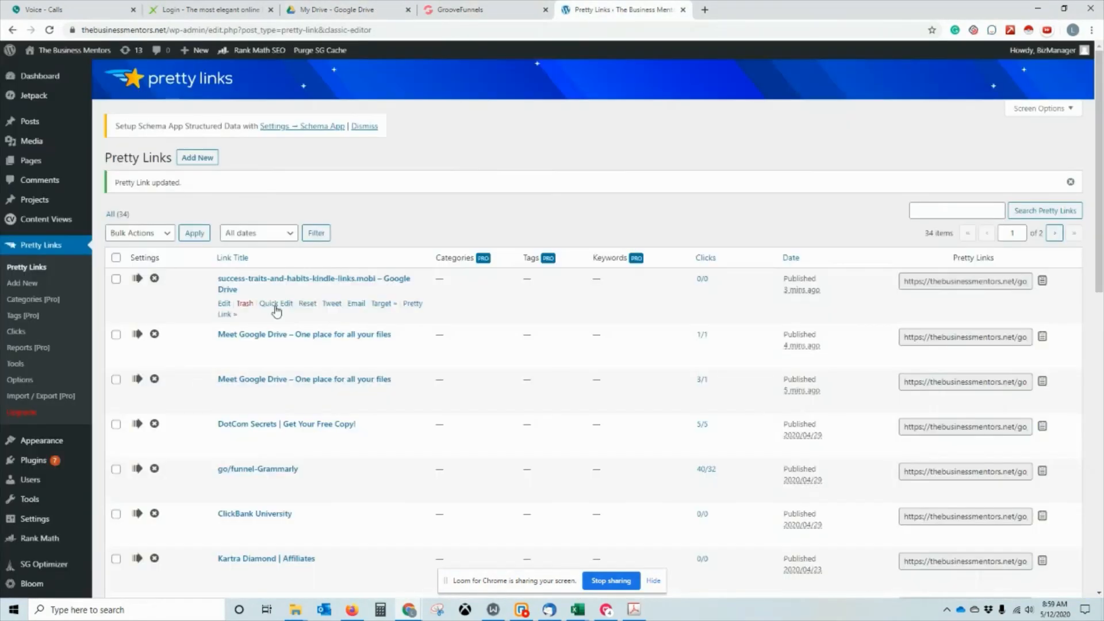
left_click(282, 338)
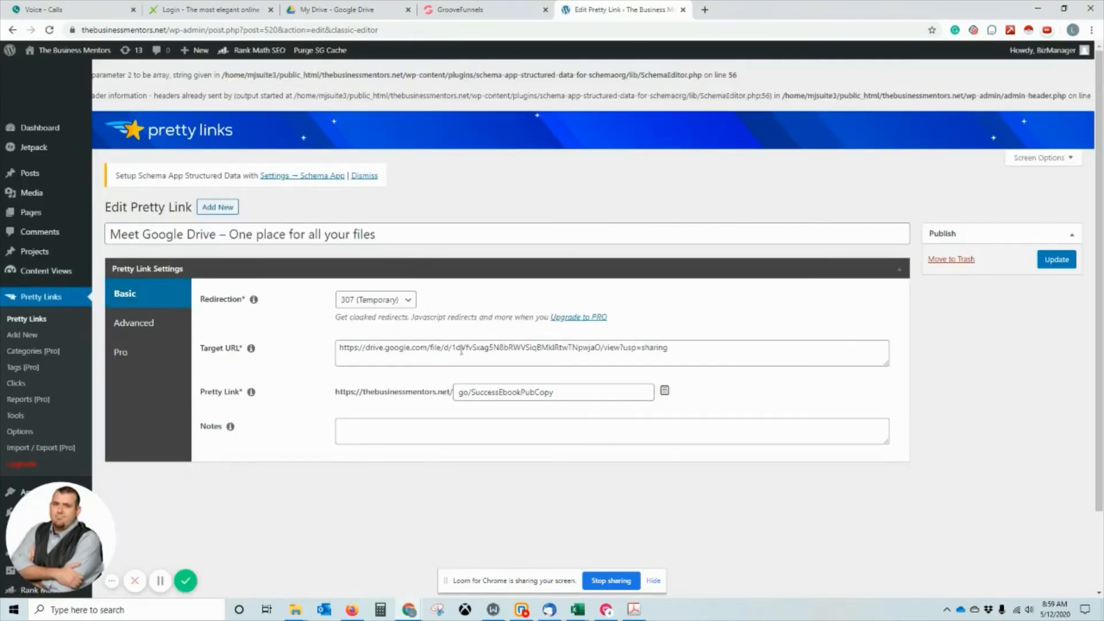
triple_click(461, 350)
key("ctrl+v")
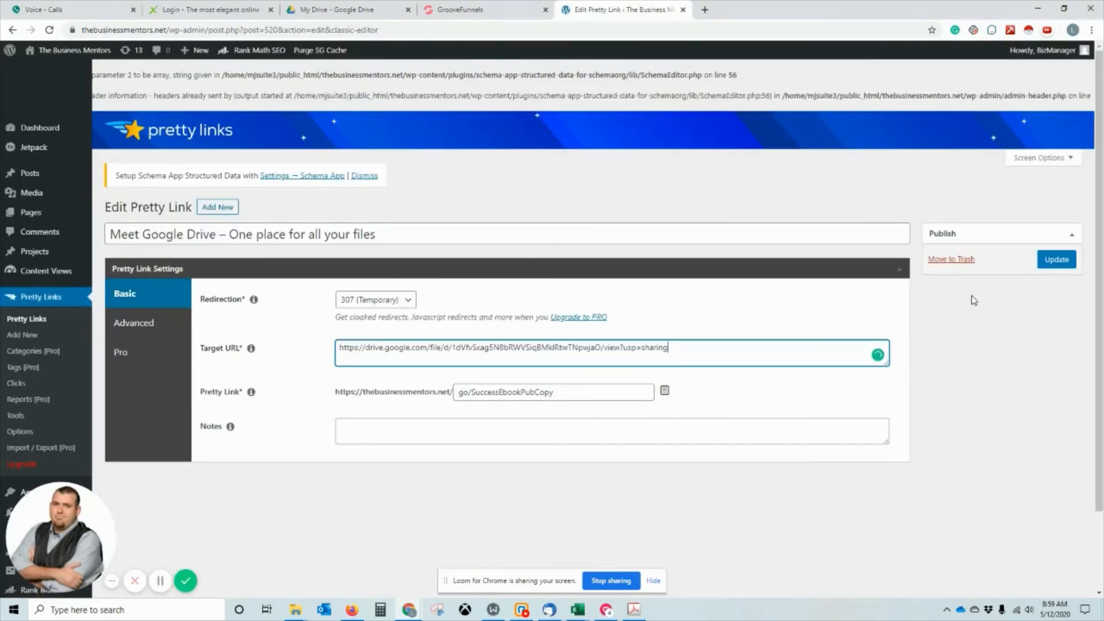
left_click(1056, 260)
Turn on link sharing for success-traits-and-habits-kindle-links.mobi in Google Drive and copy its link from the sharing settings.
left_click(486, 9)
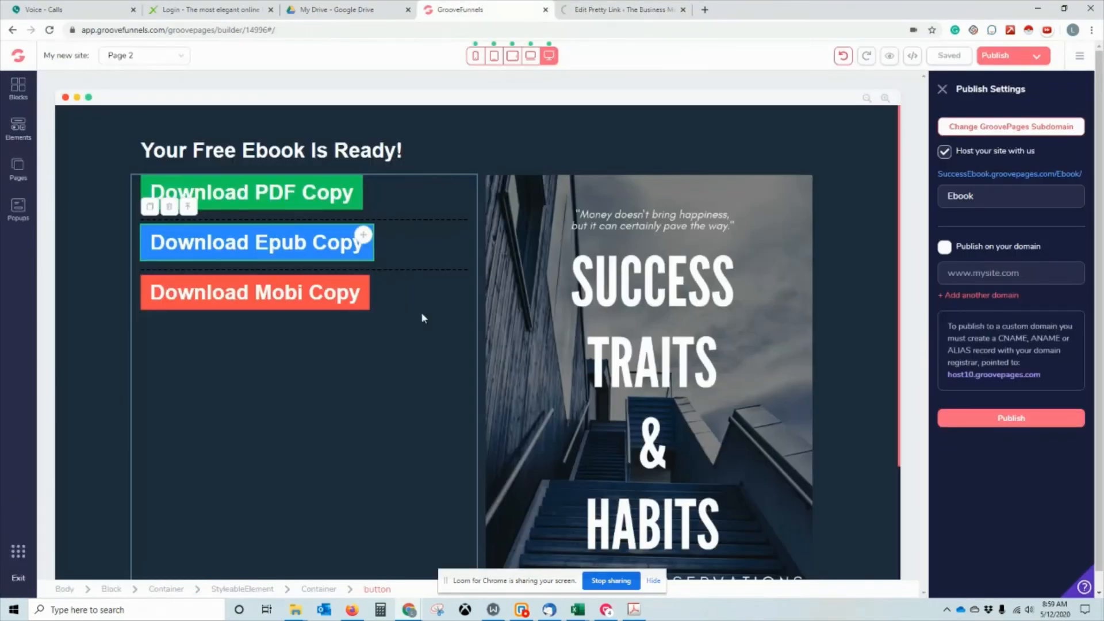
left_click(356, 5)
left_click(368, 356)
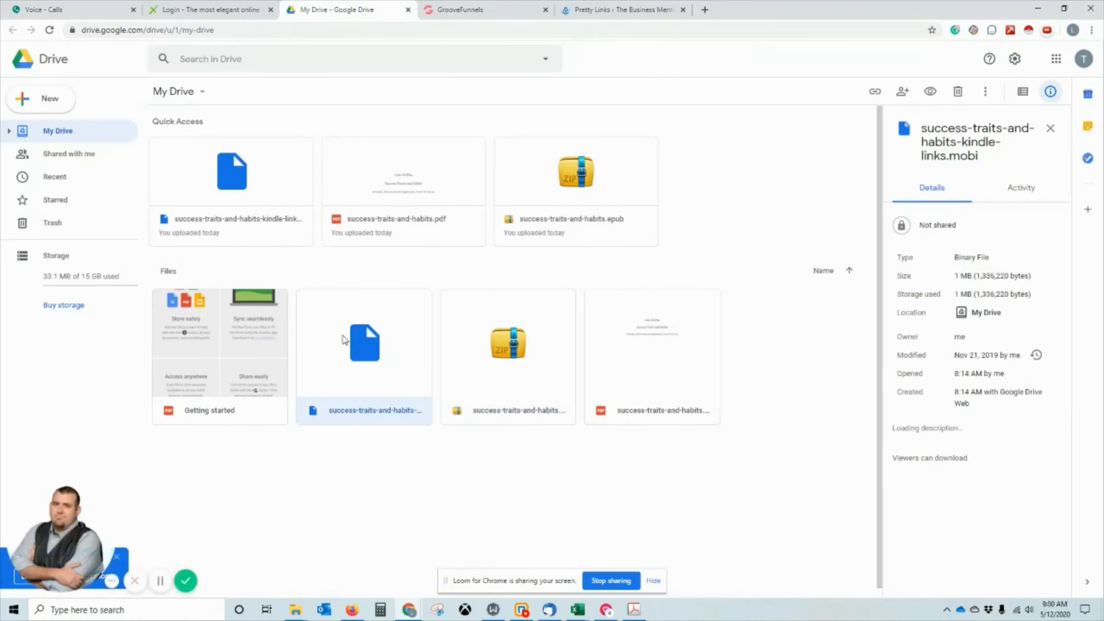
right_click(394, 350)
left_click(417, 132)
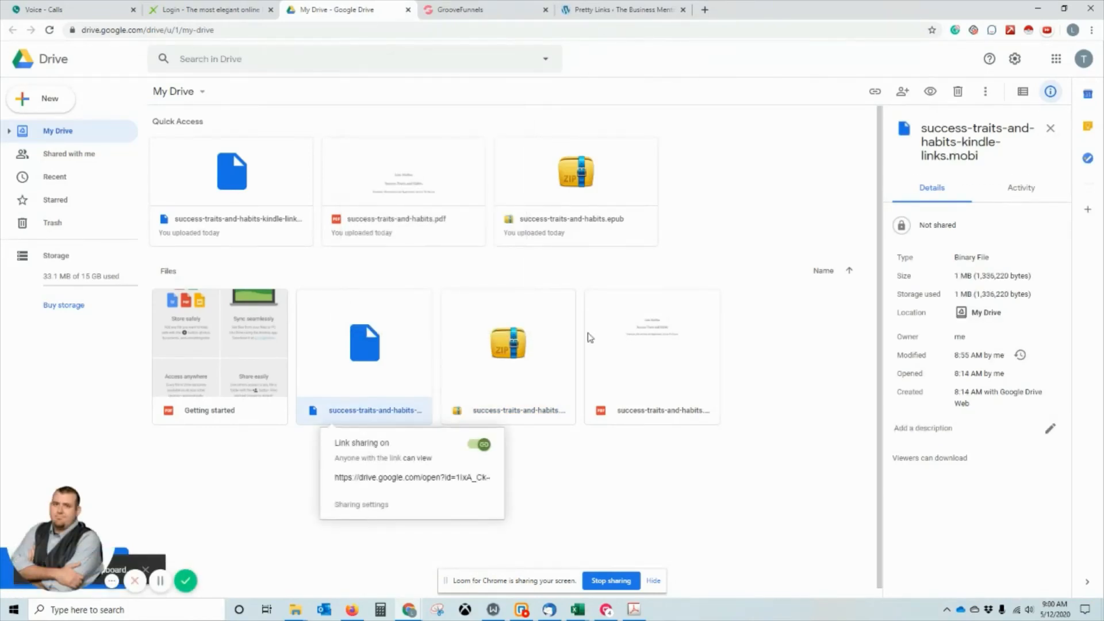
left_click(469, 453)
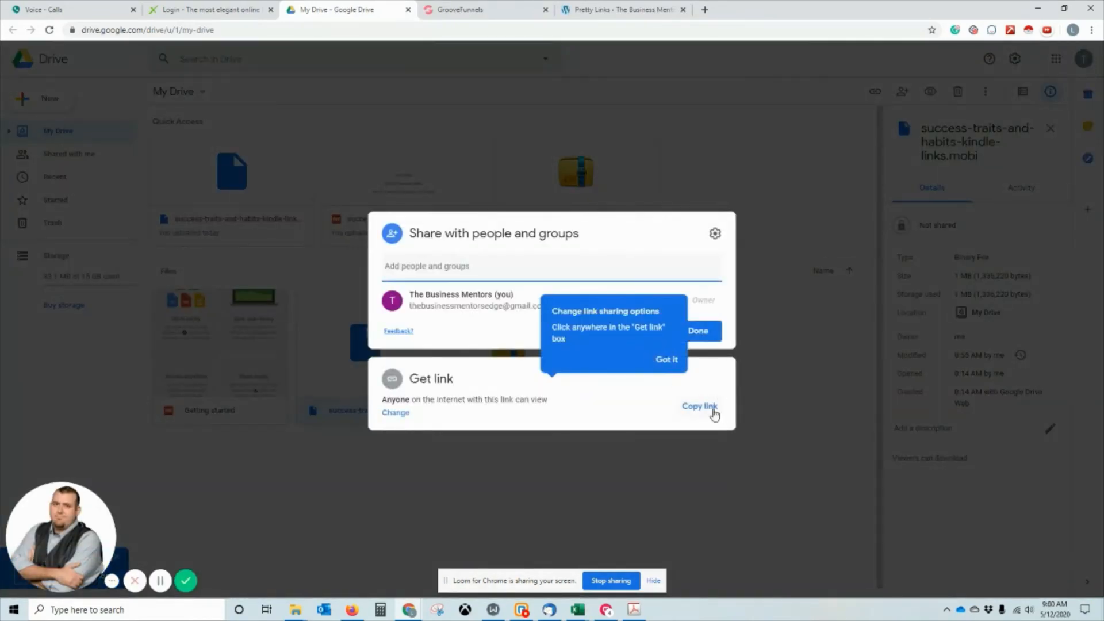
left_click(396, 422)
left_click(701, 318)
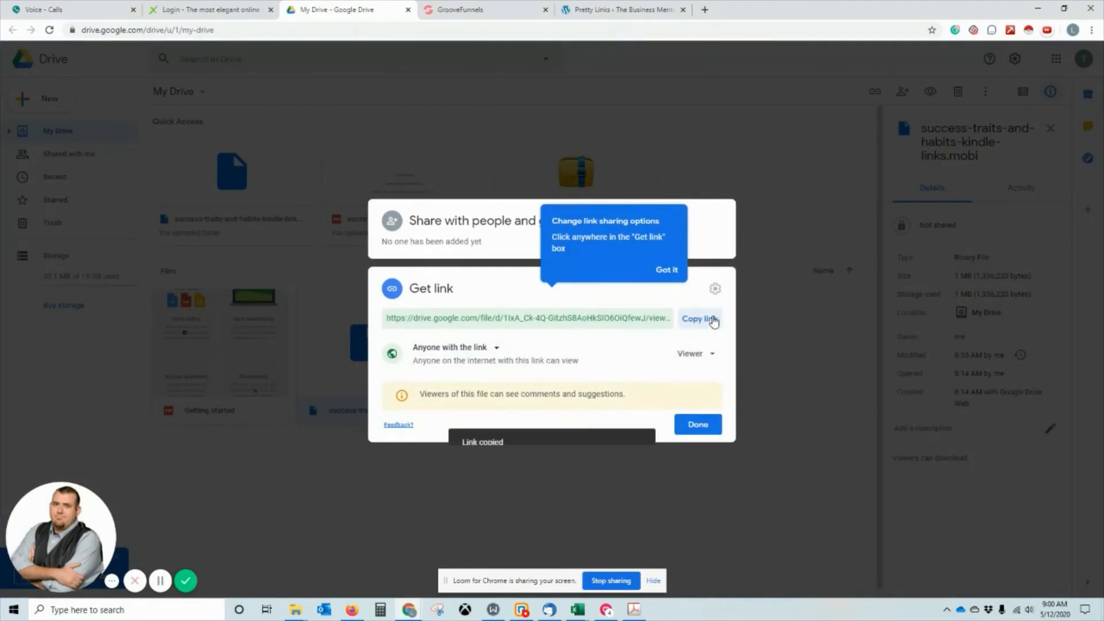
Replace the target URL of the go/SuccessEbookMobiLink pretty link with the copied mobi link and update it.
left_click(483, 9)
left_click(632, 8)
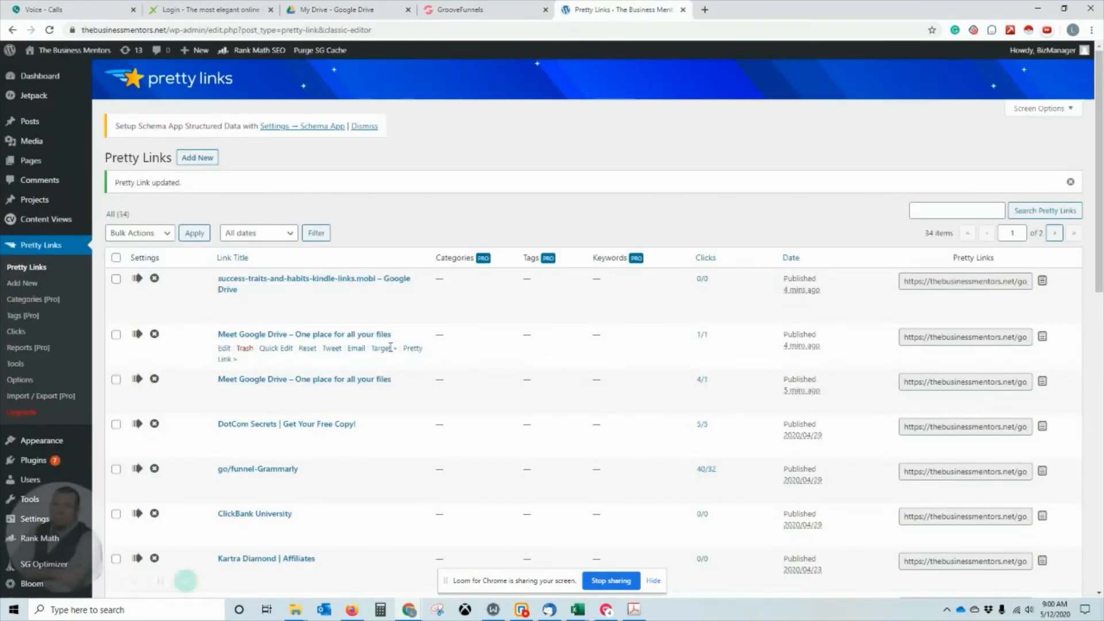
left_click(397, 278)
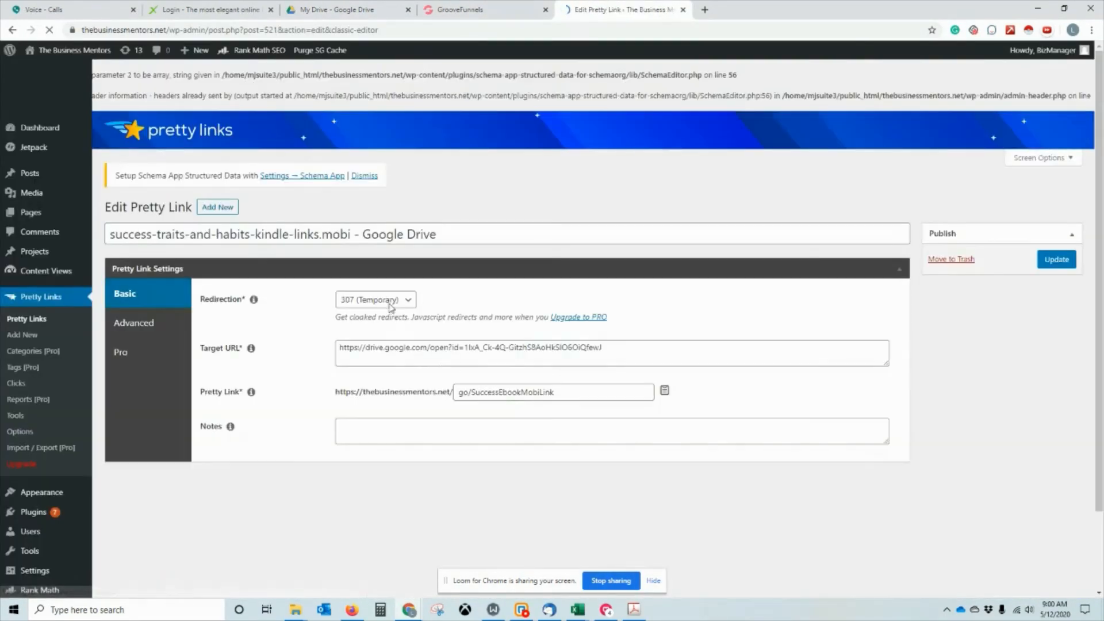
left_click(759, 353)
key("ctrl+a")
key("ctrl+v")
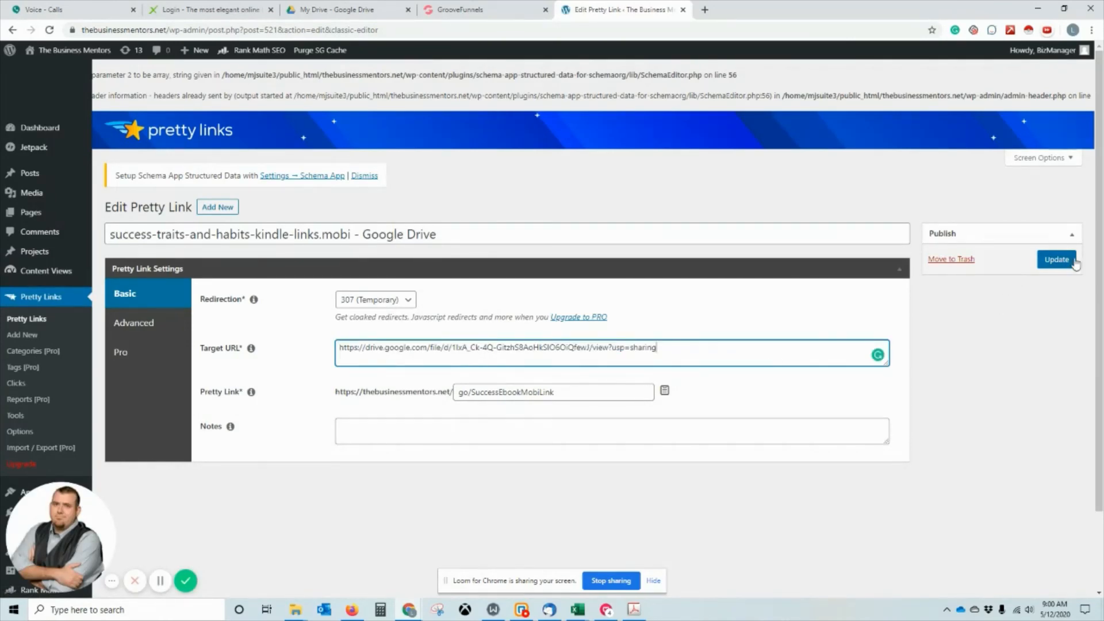
left_click(1042, 264)
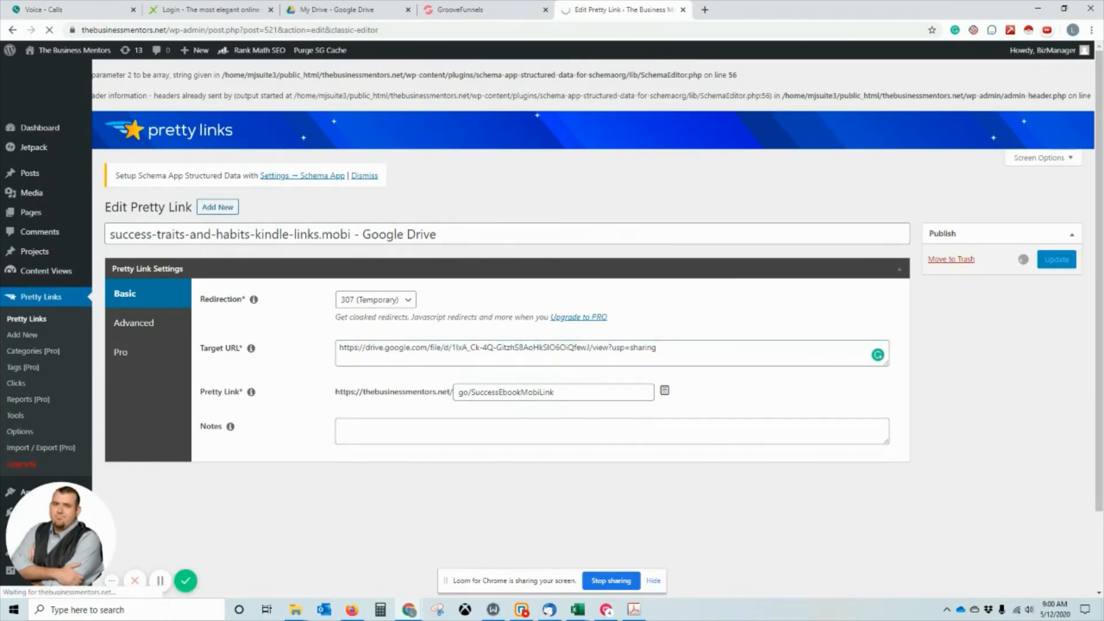
Bring back the incognito Page 2, test the epub download button and put the window away.
left_click_drag(0, 173, 821, 119)
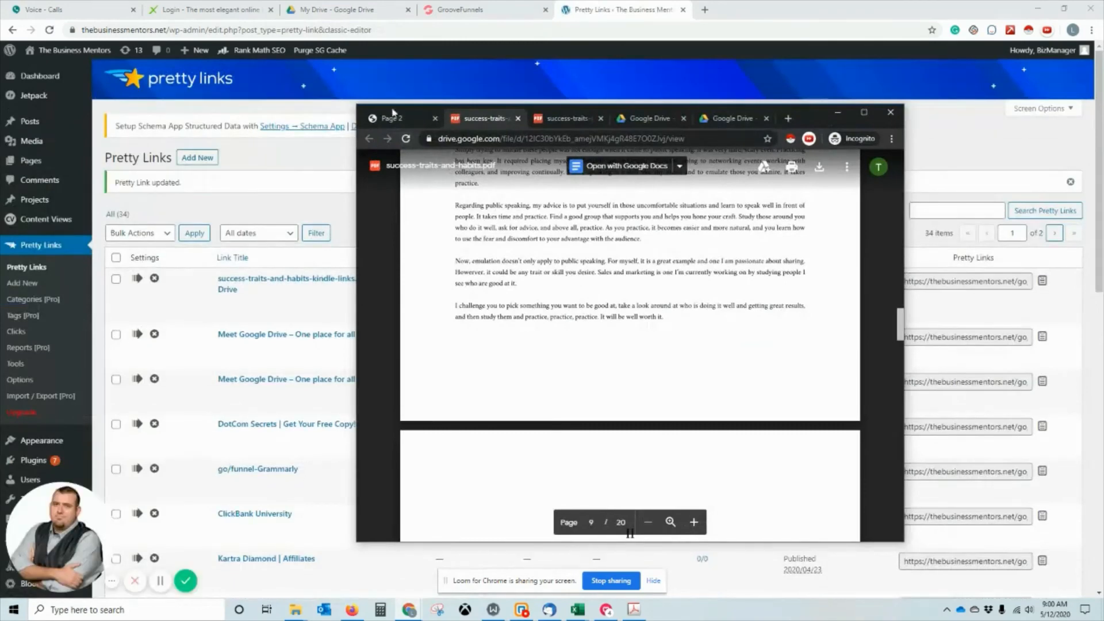
left_click(396, 117)
left_click(502, 296)
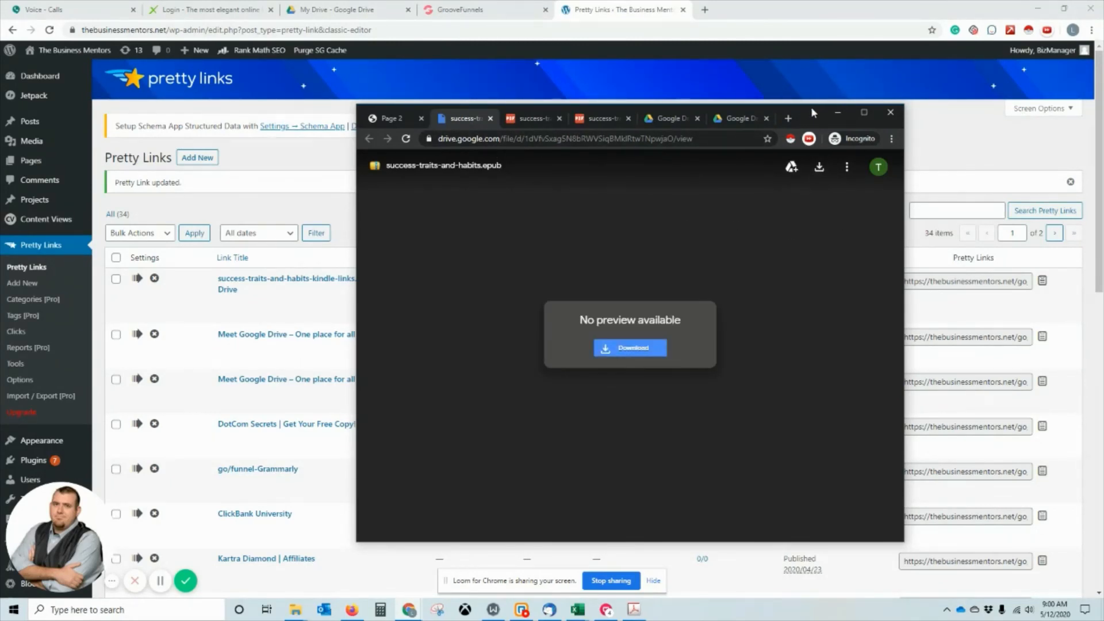
left_click(838, 112)
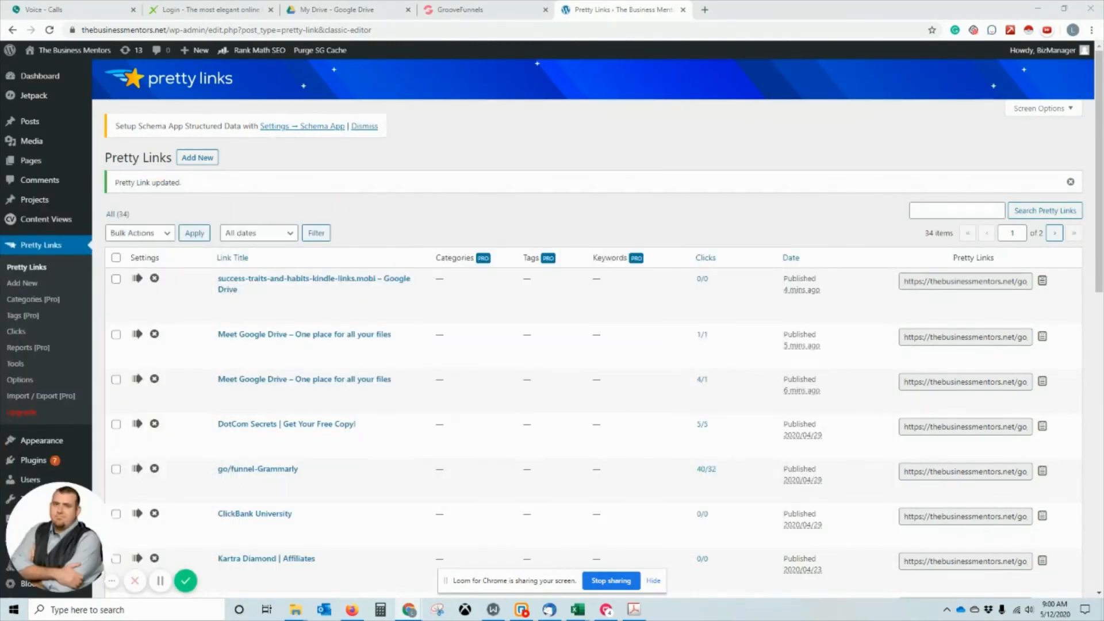
Look over Page 2 in GrooveFunnels and copy the published ebook funnel's link address from the publish settings.
left_click(460, 10)
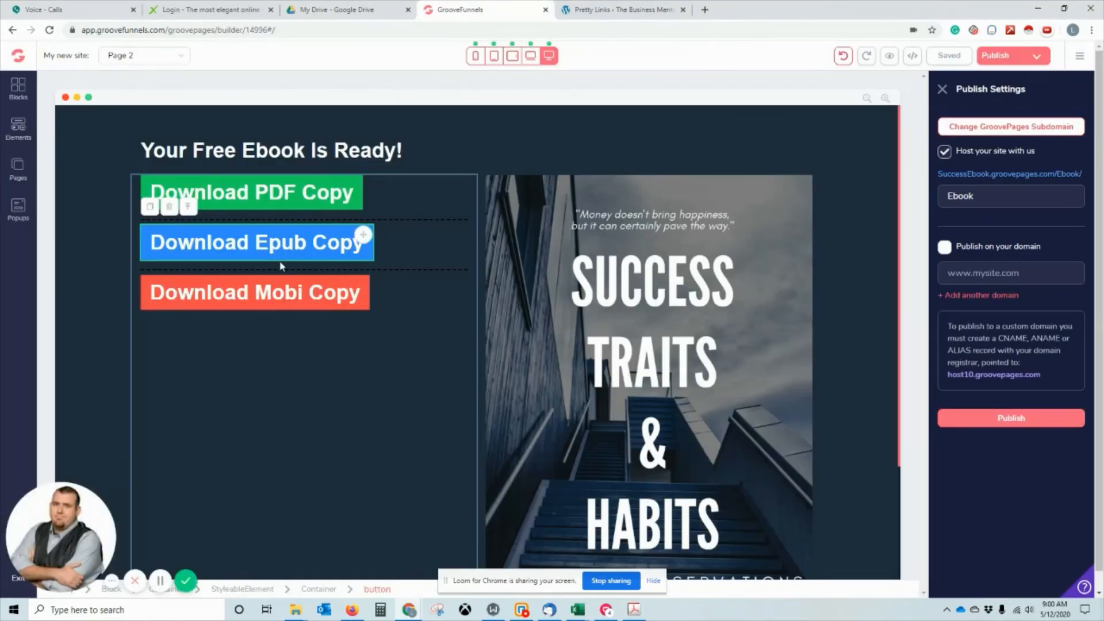
scroll(281, 266, "down", 3)
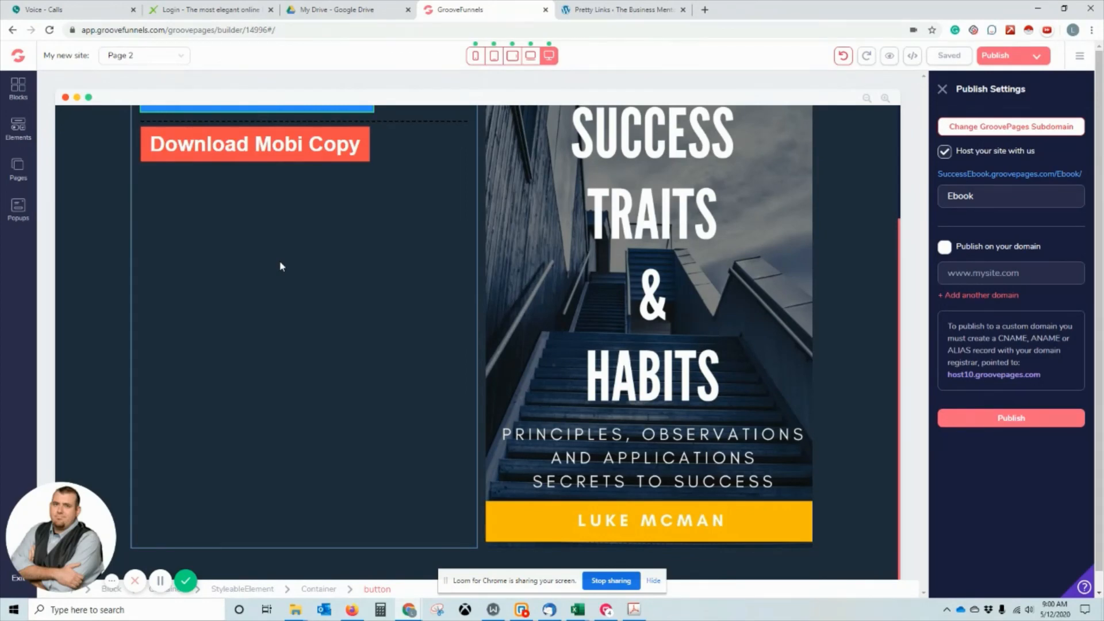
scroll(285, 198, "up", 3)
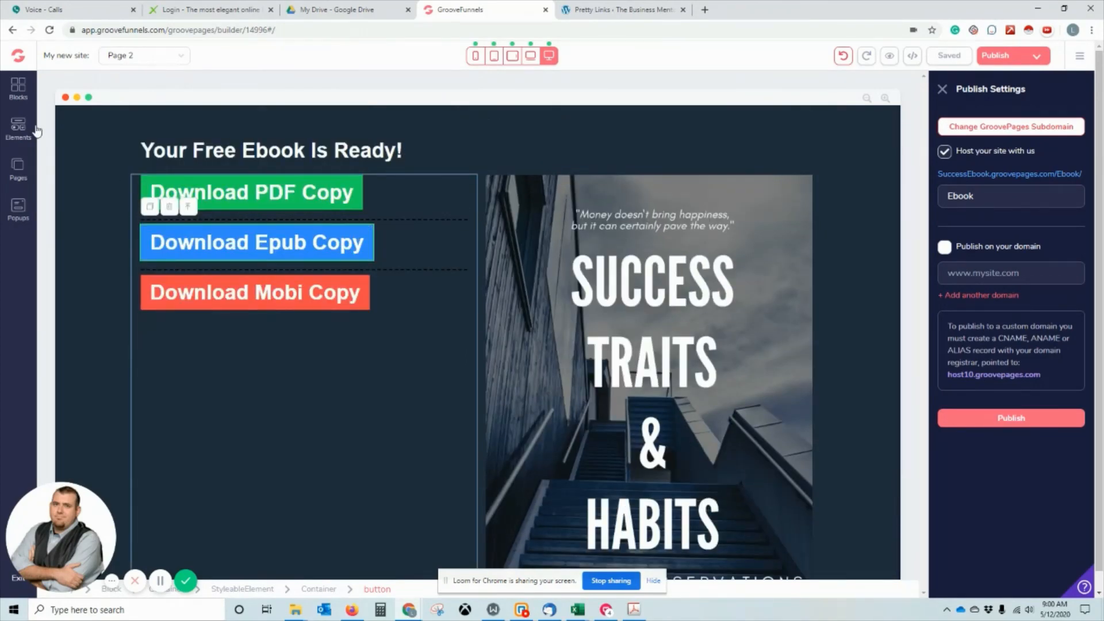
scroll(551, 309, "down", 3)
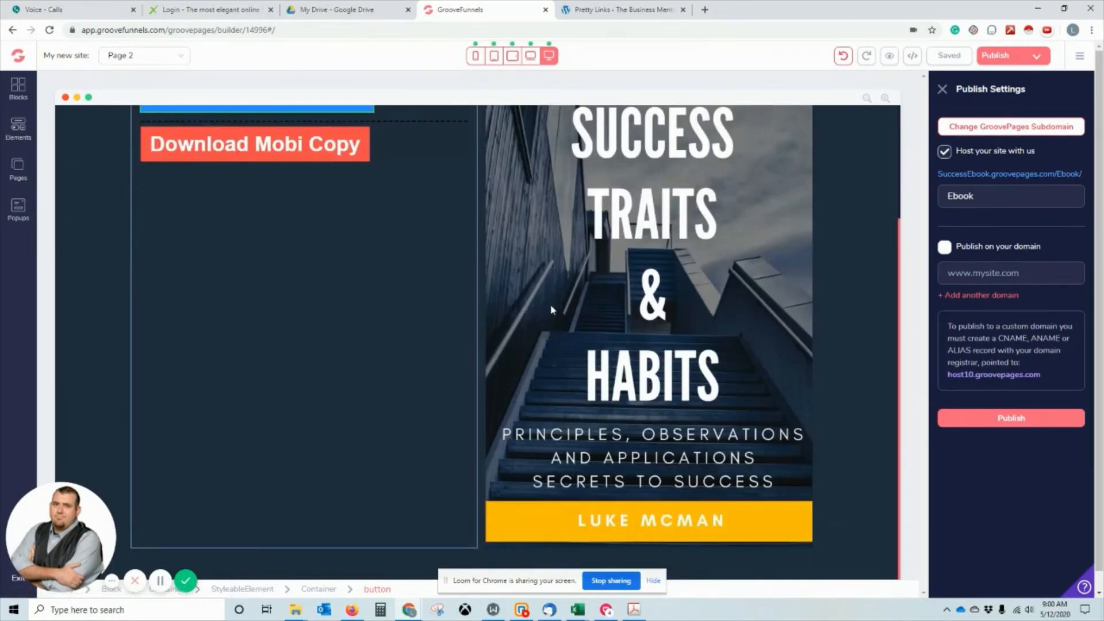
scroll(551, 309, "up", 3)
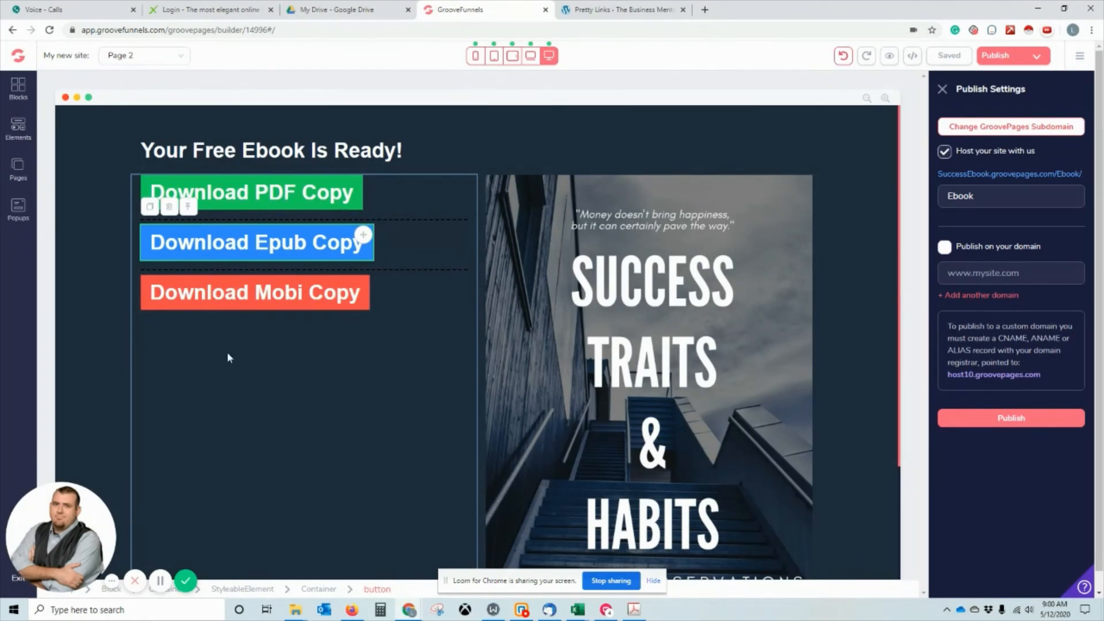
right_click(1019, 175)
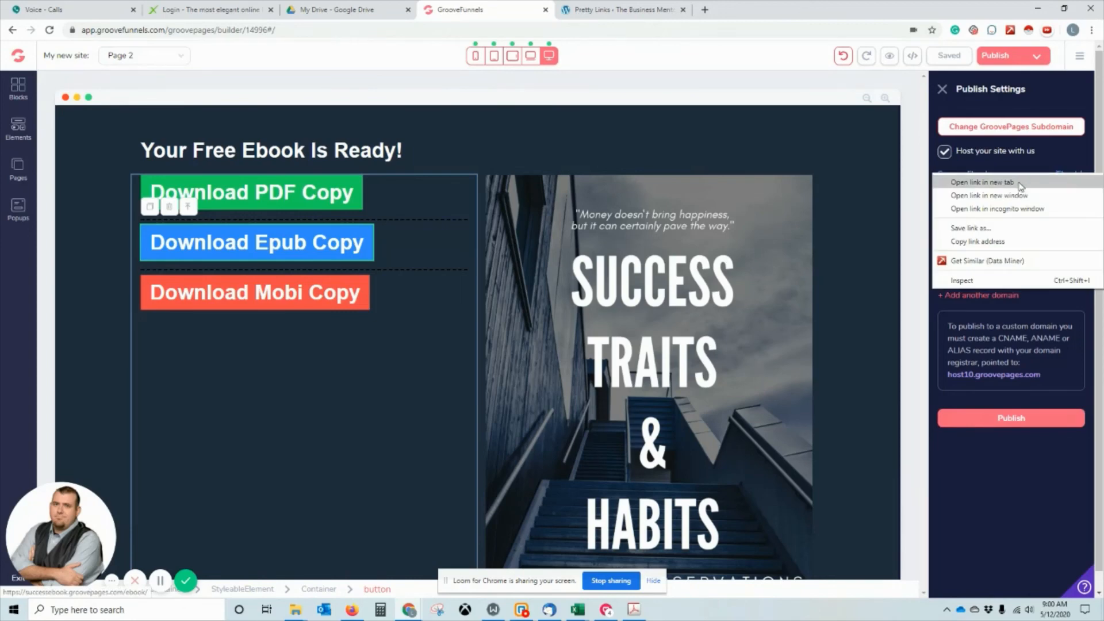
left_click(1021, 241)
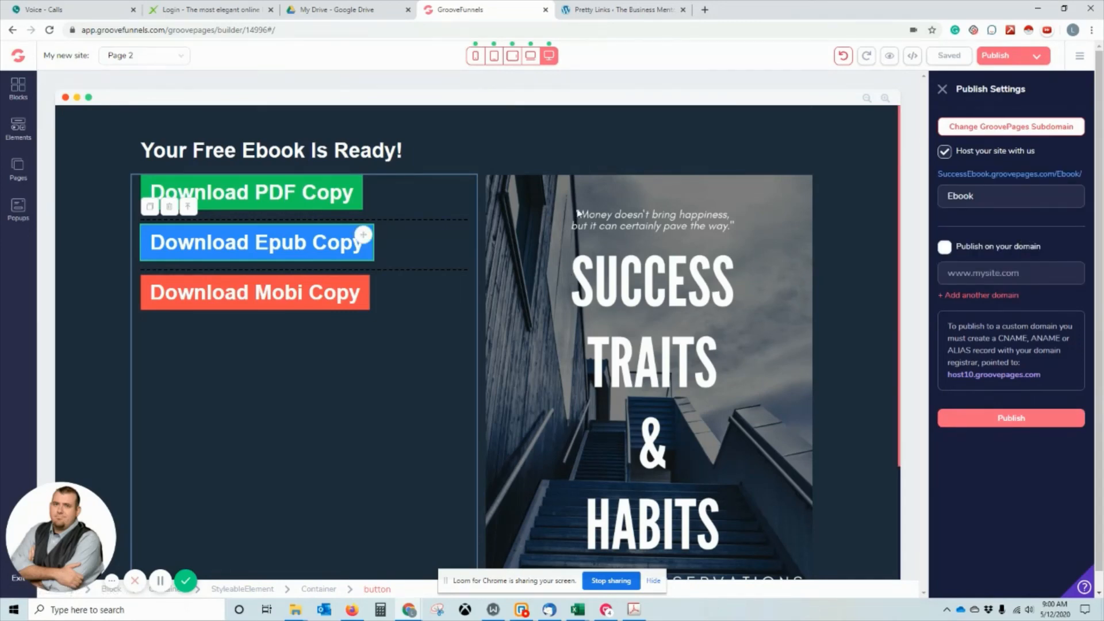
left_click(610, 10)
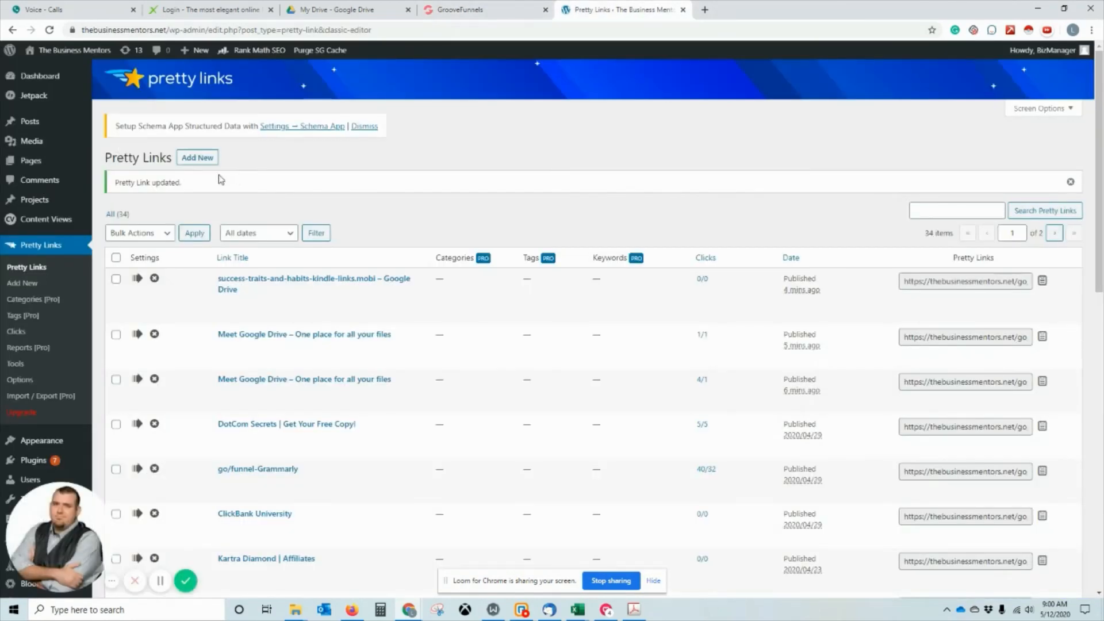
left_click(198, 159)
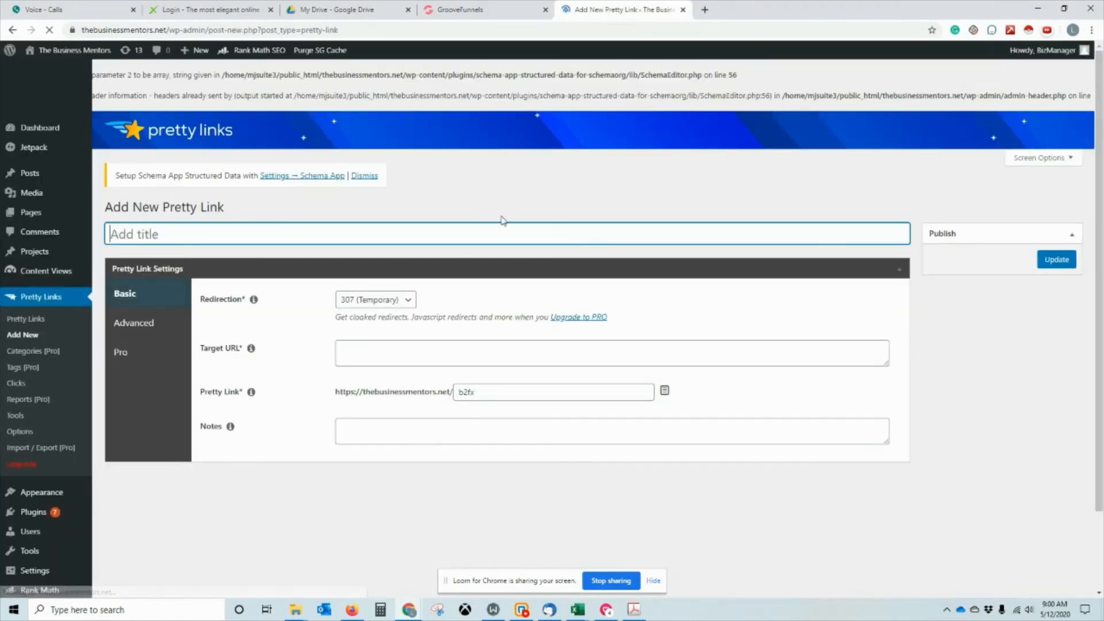
left_click(380, 348)
key("ctrl+v")
key("Tab")
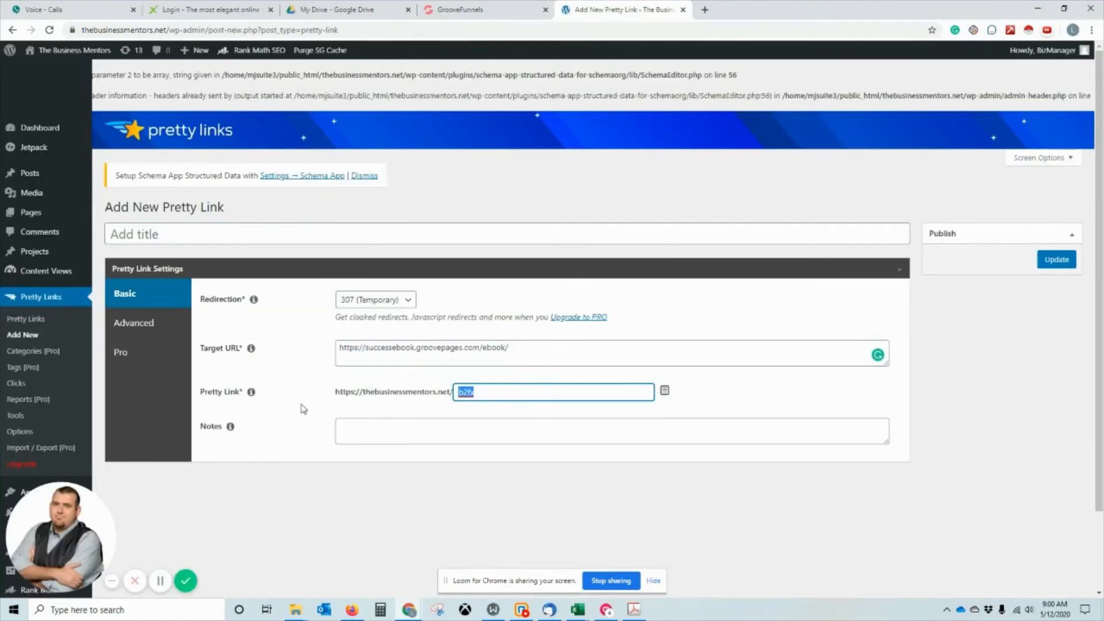
Set the new pretty link's address to go/EbookFunnel, copy the link and save it, returning to GrooveFunnels.
type("go/")
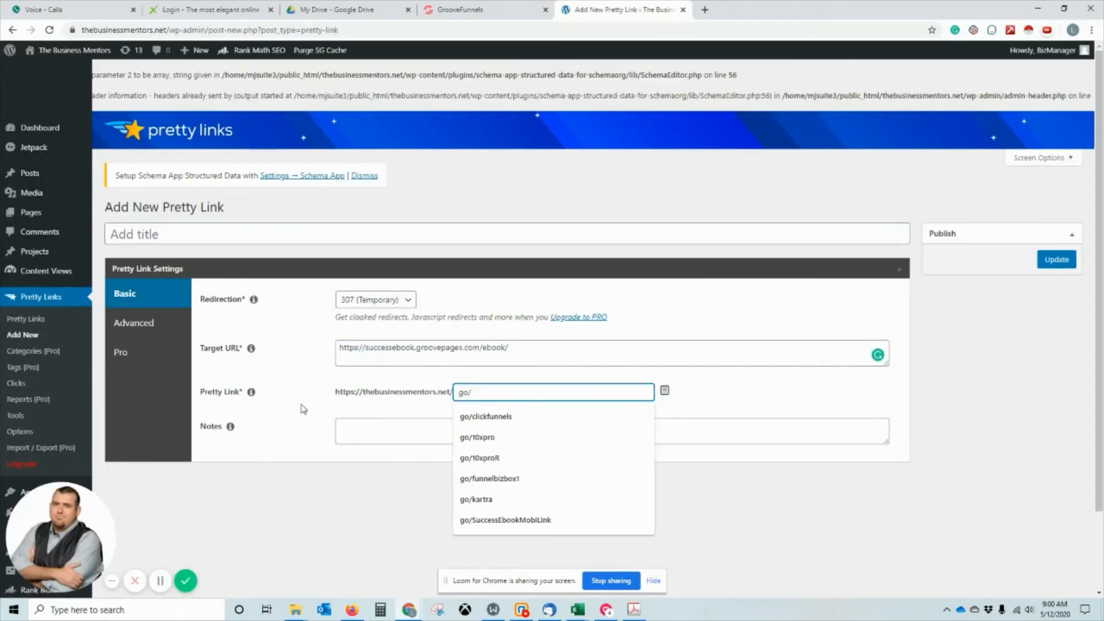
type("EbookFunnel")
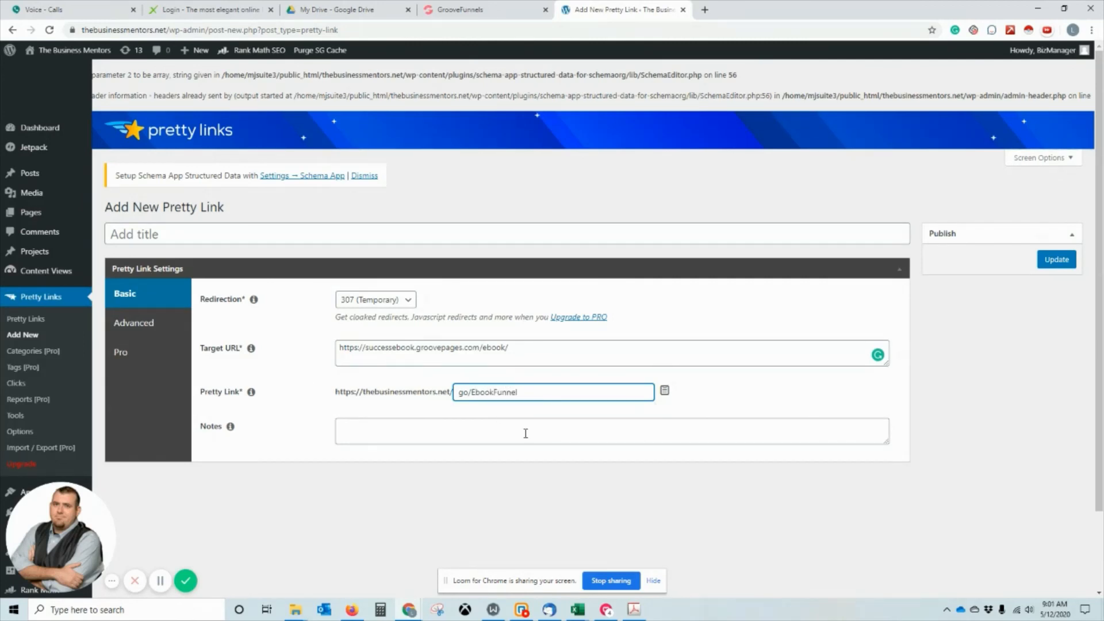
left_click(664, 390)
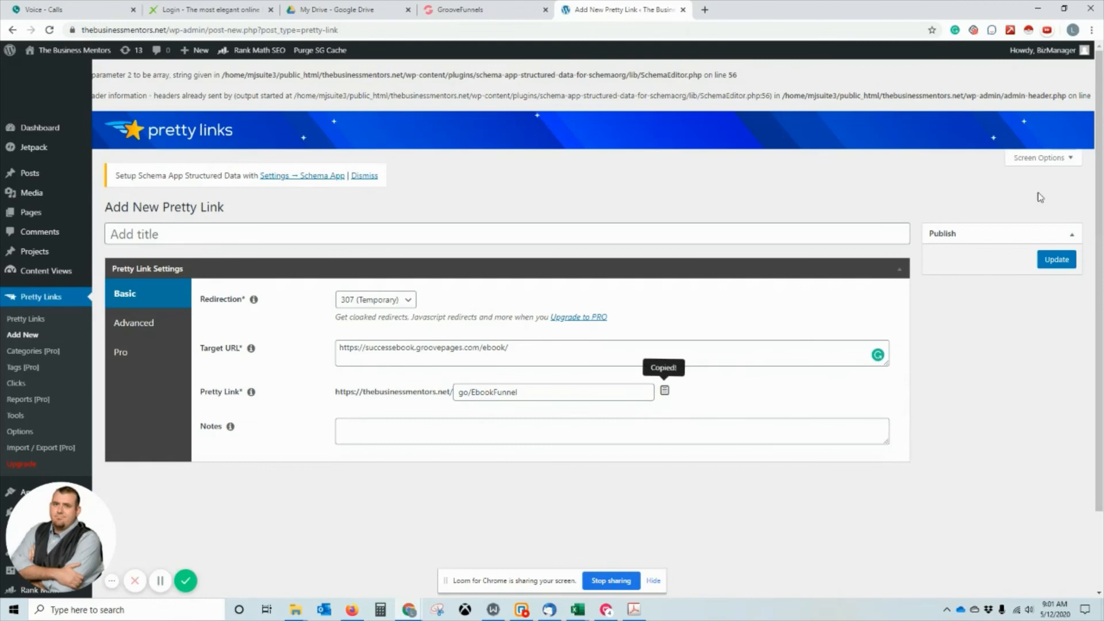
left_click(1053, 265)
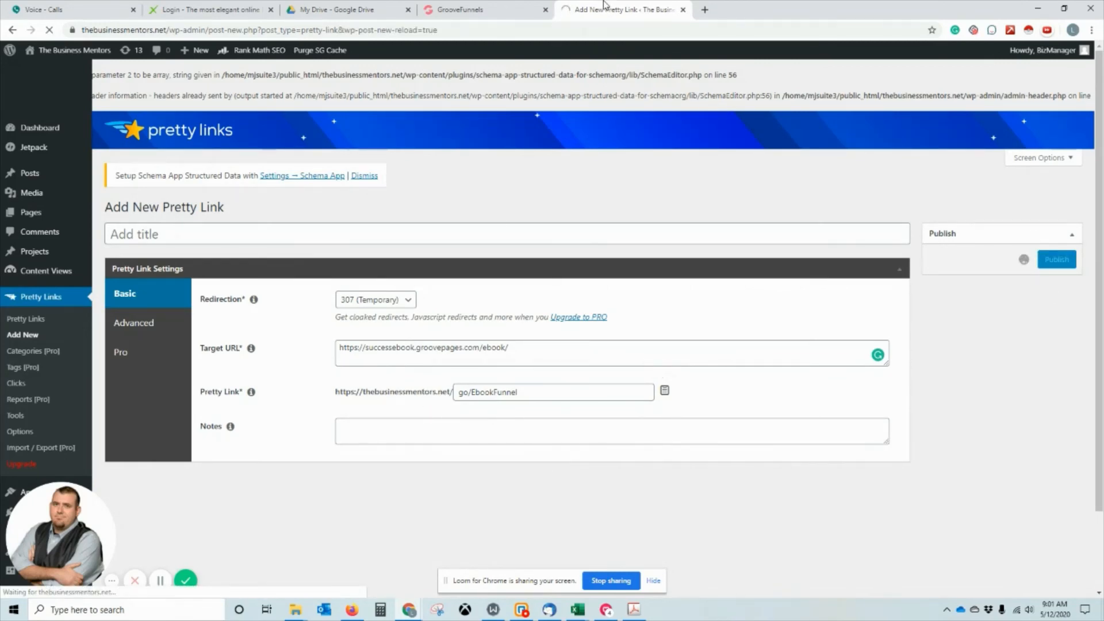
left_click(494, 7)
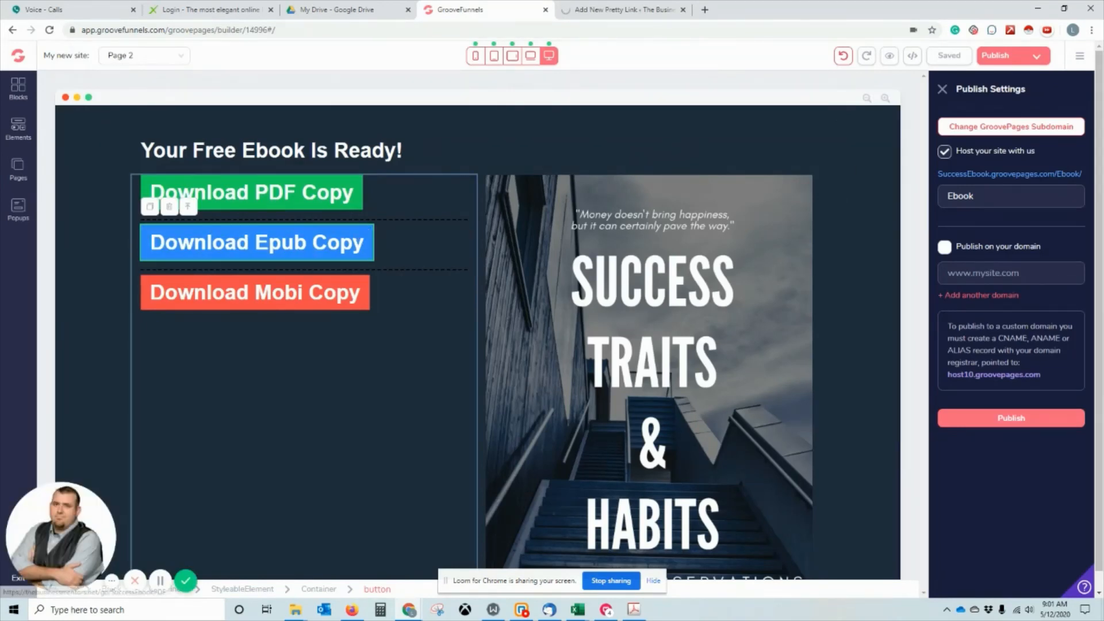